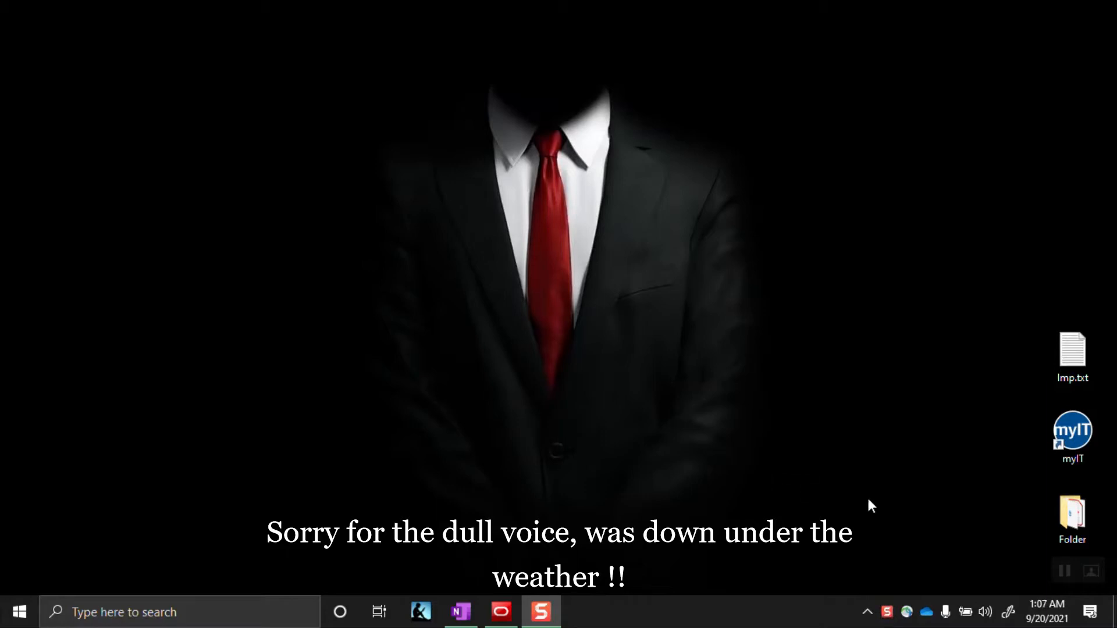
Switch to the Microsoft Whiteboard window showing an empty board
{"action": "left_click", "coordinate": [1064, 571]}
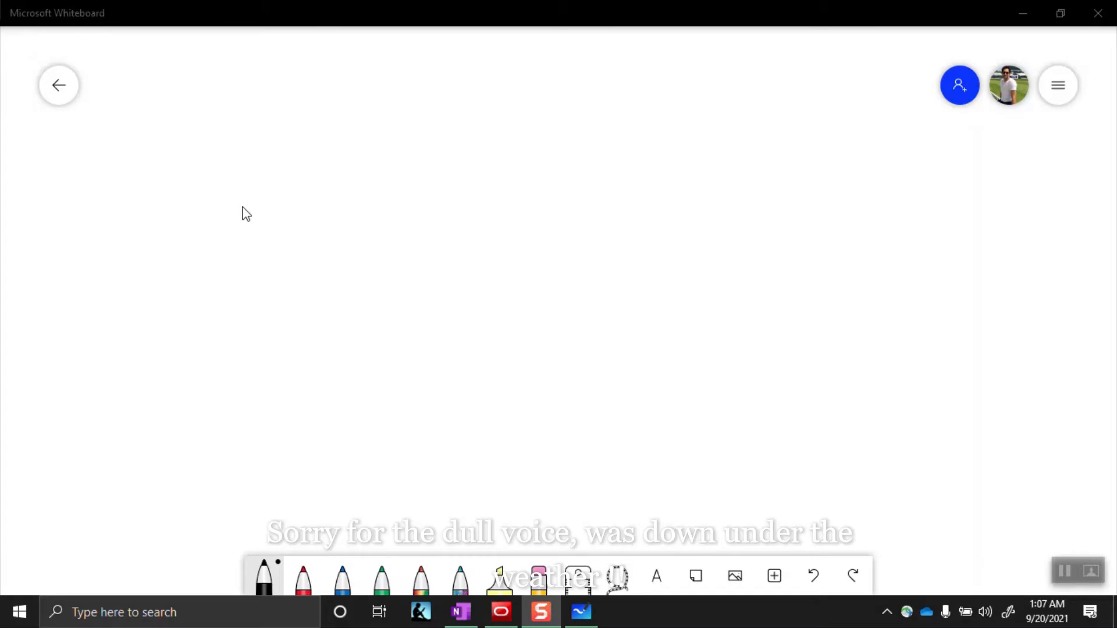
Sketch stick figures labelled Agent, Manager and Admin
{"action": "mouse_move", "coordinate": [190, 207]}
{"action": "left_mouse_down"}
{"action": "mouse_move", "coordinate": [177, 249]}
{"action": "mouse_move", "coordinate": [194, 326]}
{"action": "left_mouse_up"}
{"action": "left_click_drag", "start_coordinate": [163, 280], "coordinate": [117, 313]}
{"action": "mouse_move", "coordinate": [240, 211]}
{"action": "left_mouse_down"}
{"action": "mouse_move", "coordinate": [252, 275]}
{"action": "mouse_move", "coordinate": [283, 316]}
{"action": "left_mouse_up"}
{"action": "left_click_drag", "start_coordinate": [254, 274], "coordinate": [215, 323]}
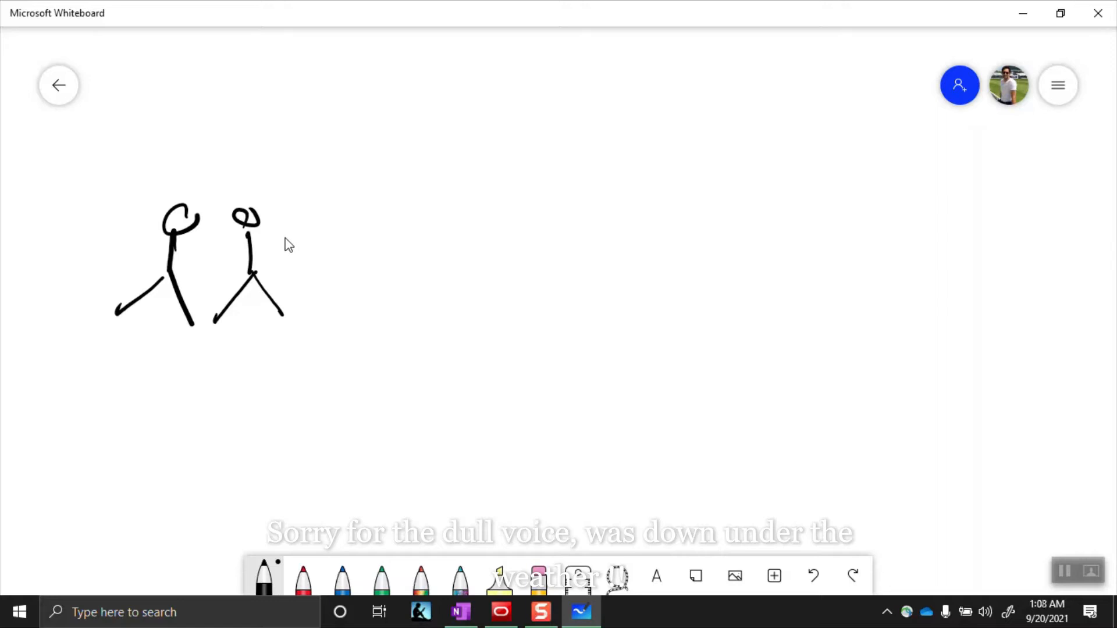
{"action": "mouse_move", "coordinate": [300, 300]}
{"action": "left_mouse_down"}
{"action": "mouse_move", "coordinate": [439, 315]}
{"action": "mouse_move", "coordinate": [421, 338]}
{"action": "left_mouse_up"}
{"action": "left_click_drag", "start_coordinate": [451, 302], "coordinate": [509, 317]}
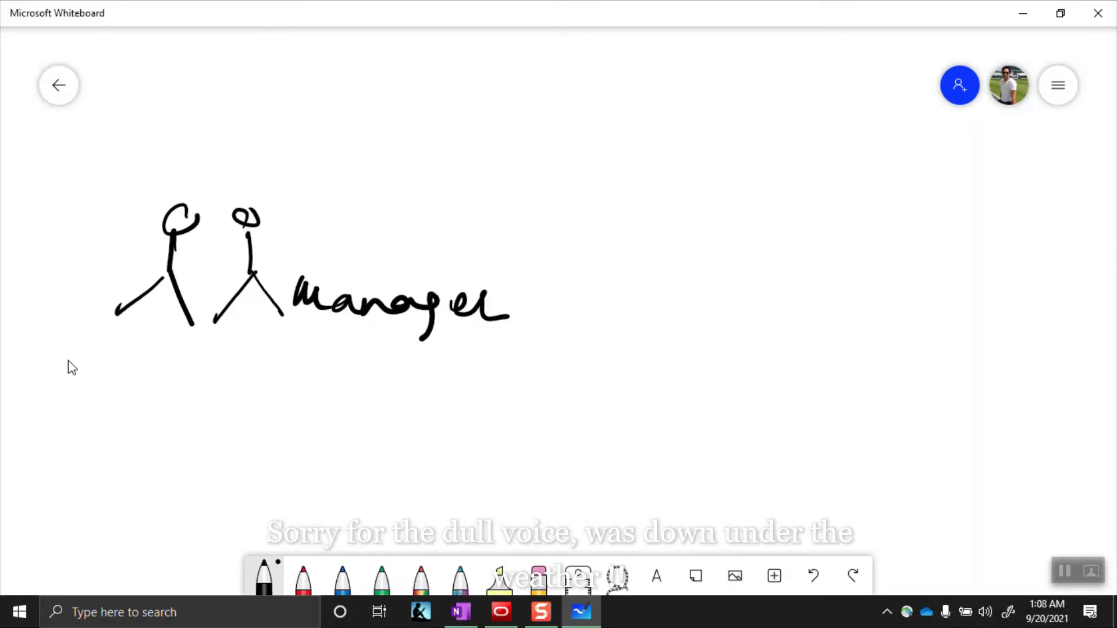
{"action": "mouse_move", "coordinate": [113, 365]}
{"action": "left_mouse_down"}
{"action": "mouse_move", "coordinate": [174, 373]}
{"action": "mouse_move", "coordinate": [175, 356]}
{"action": "left_mouse_up"}
{"action": "mouse_move", "coordinate": [278, 396]}
{"action": "left_mouse_down"}
{"action": "mouse_move", "coordinate": [268, 402]}
{"action": "mouse_move", "coordinate": [265, 457]}
{"action": "mouse_move", "coordinate": [294, 507]}
{"action": "left_mouse_up"}
{"action": "left_click_drag", "start_coordinate": [265, 450], "coordinate": [215, 495]}
{"action": "mouse_move", "coordinate": [289, 464]}
{"action": "left_mouse_down"}
{"action": "mouse_move", "coordinate": [347, 474]}
{"action": "mouse_move", "coordinate": [357, 486]}
{"action": "mouse_move", "coordinate": [401, 466]}
{"action": "mouse_move", "coordinate": [386, 451]}
{"action": "left_mouse_up"}
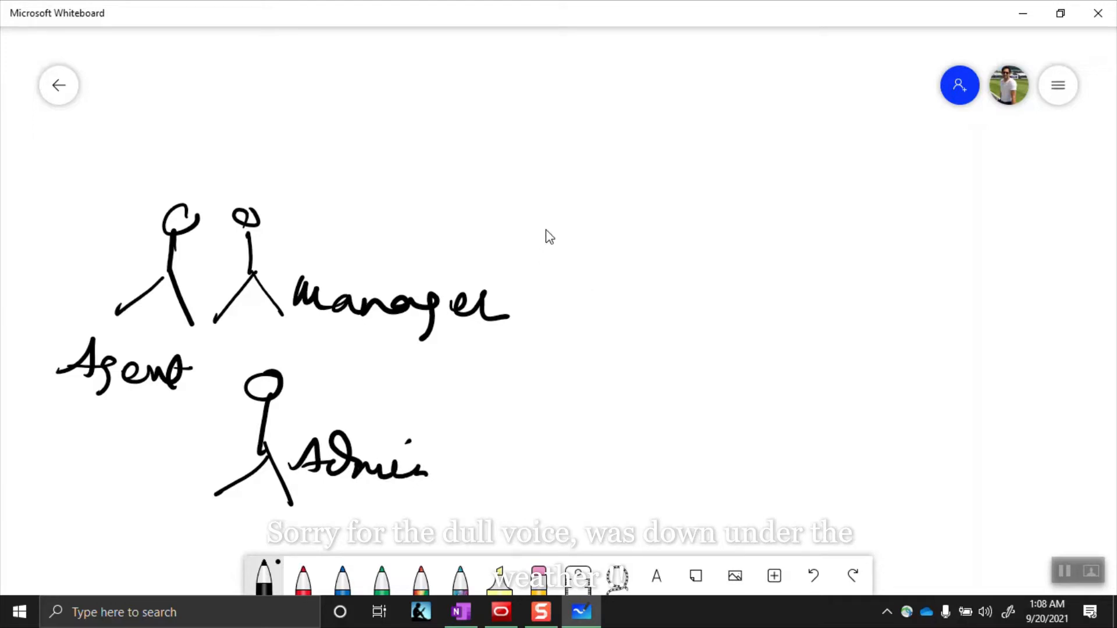
Bracket the three roles with a brace, arrow it to OSC, and underline Manager
{"action": "mouse_move", "coordinate": [500, 165]}
{"action": "left_mouse_down"}
{"action": "mouse_move", "coordinate": [533, 270]}
{"action": "mouse_move", "coordinate": [507, 451]}
{"action": "left_mouse_up"}
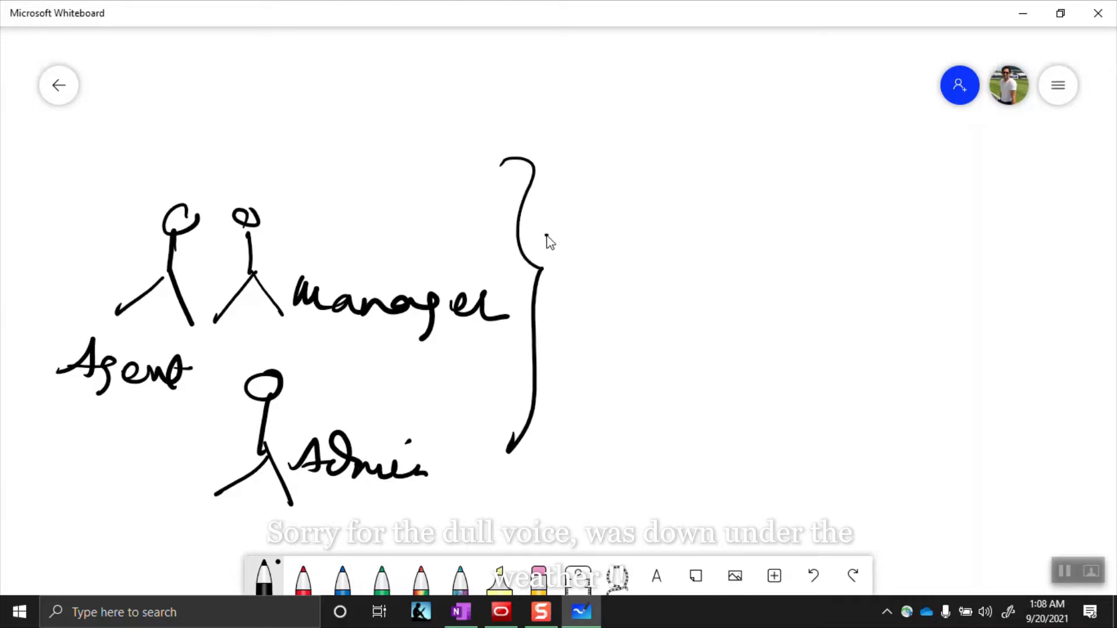
{"action": "mouse_move", "coordinate": [546, 236]}
{"action": "left_mouse_down"}
{"action": "mouse_move", "coordinate": [648, 240]}
{"action": "mouse_move", "coordinate": [625, 250]}
{"action": "left_mouse_up"}
{"action": "left_click_drag", "start_coordinate": [691, 222], "coordinate": [698, 224]}
{"action": "left_click_drag", "start_coordinate": [735, 221], "coordinate": [715, 247]}
{"action": "mouse_move", "coordinate": [768, 222]}
{"action": "left_mouse_down"}
{"action": "mouse_move", "coordinate": [775, 238]}
{"action": "mouse_move", "coordinate": [658, 266]}
{"action": "left_mouse_up"}
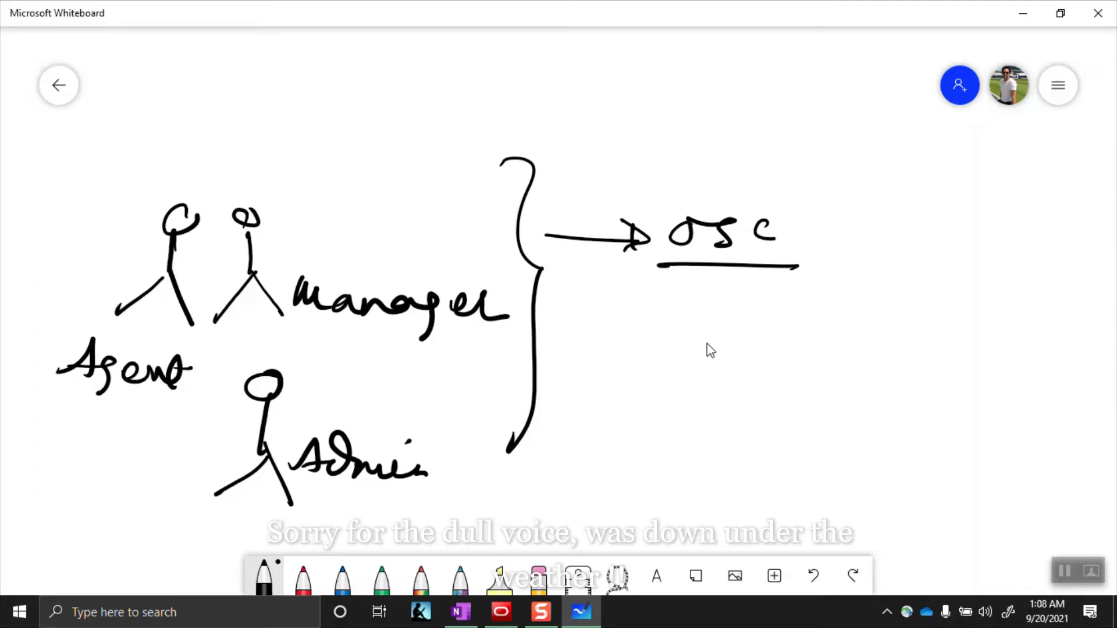
{"action": "mouse_move", "coordinate": [358, 335]}
{"action": "left_mouse_down"}
{"action": "mouse_move", "coordinate": [436, 341]}
{"action": "mouse_move", "coordinate": [347, 342]}
{"action": "left_mouse_up"}
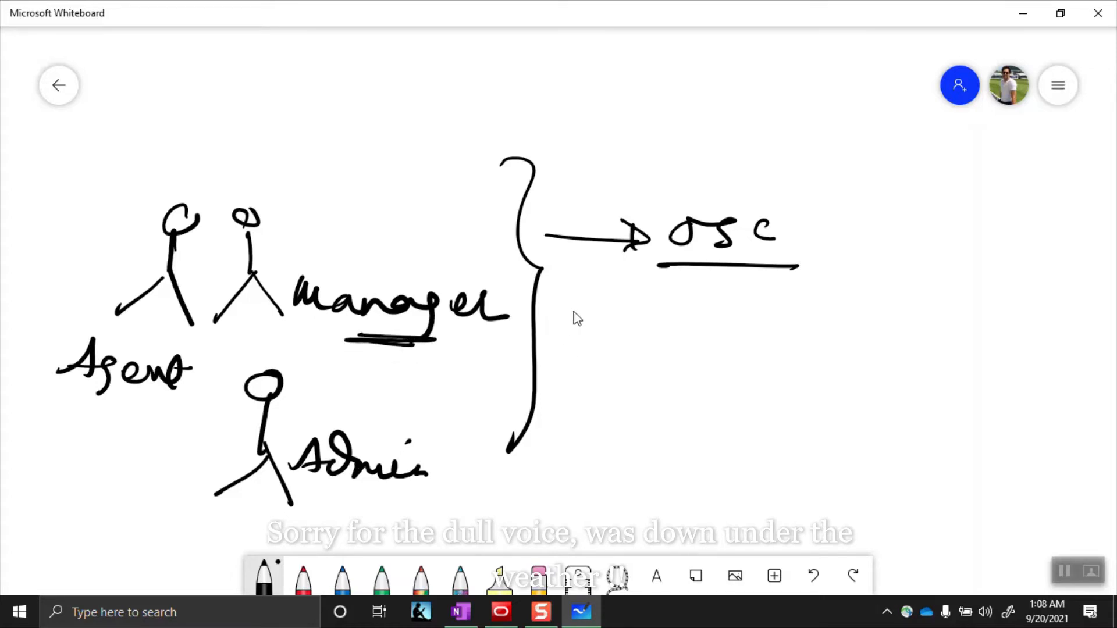
Write Analytics (Reports, Dashboard) beside the brace and add a full access note for Admin
{"action": "mouse_move", "coordinate": [556, 314]}
{"action": "left_mouse_down"}
{"action": "mouse_move", "coordinate": [613, 329]}
{"action": "mouse_move", "coordinate": [681, 316]}
{"action": "mouse_move", "coordinate": [750, 330]}
{"action": "mouse_move", "coordinate": [896, 323]}
{"action": "mouse_move", "coordinate": [1025, 344]}
{"action": "mouse_move", "coordinate": [1089, 334]}
{"action": "left_mouse_up"}
{"action": "left_click_drag", "start_coordinate": [1097, 293], "coordinate": [1046, 366]}
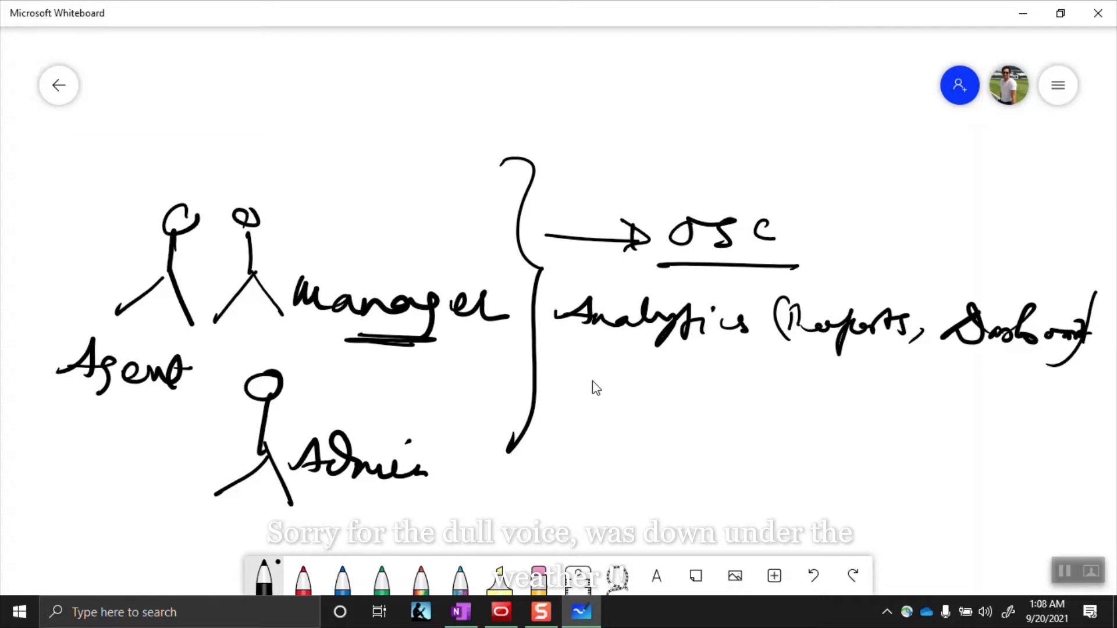
{"action": "mouse_move", "coordinate": [380, 490]}
{"action": "left_mouse_down"}
{"action": "mouse_move", "coordinate": [369, 510]}
{"action": "mouse_move", "coordinate": [528, 508]}
{"action": "left_mouse_up"}
{"action": "mouse_move", "coordinate": [571, 476]}
{"action": "left_mouse_down"}
{"action": "mouse_move", "coordinate": [603, 499]}
{"action": "mouse_move", "coordinate": [728, 514]}
{"action": "mouse_move", "coordinate": [833, 510]}
{"action": "mouse_move", "coordinate": [888, 491]}
{"action": "mouse_move", "coordinate": [1002, 513]}
{"action": "mouse_move", "coordinate": [1047, 477]}
{"action": "mouse_move", "coordinate": [1078, 515]}
{"action": "left_mouse_up"}
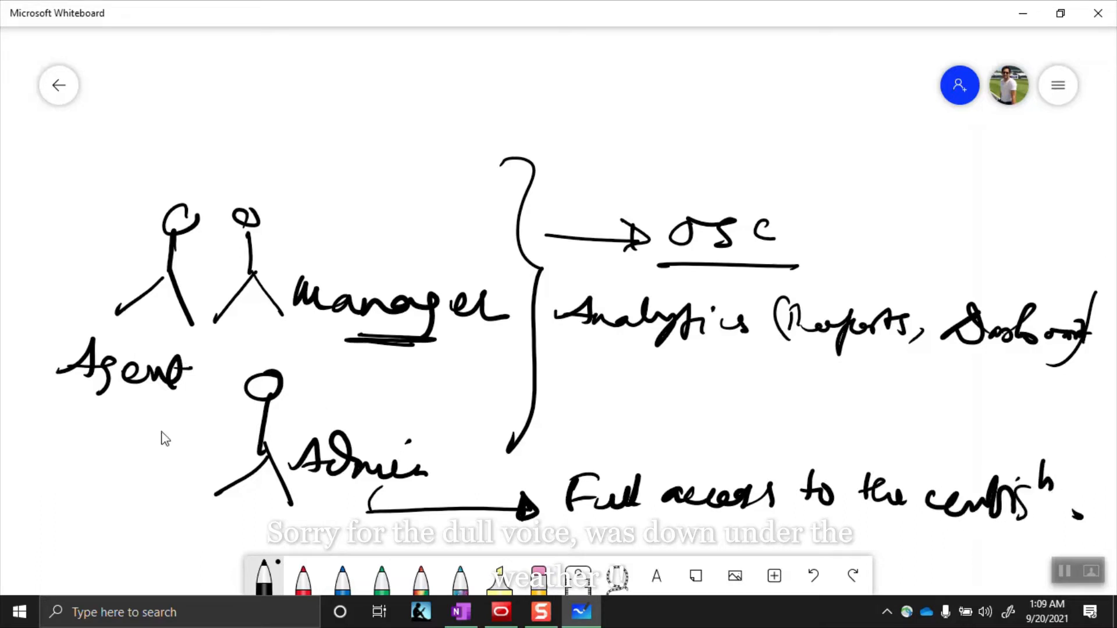
Draw an arrow down from Agent and write Incident and Task screen beneath it
{"action": "left_click", "coordinate": [11, 343]}
{"action": "left_click_drag", "start_coordinate": [86, 286], "coordinate": [75, 472]}
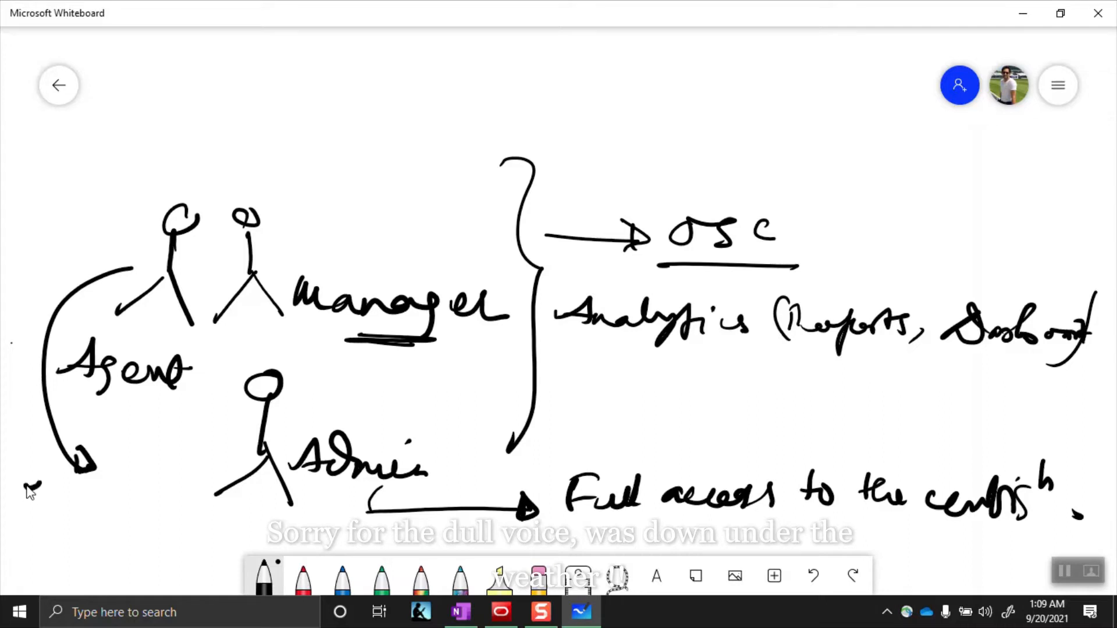
{"action": "mouse_move", "coordinate": [26, 486]}
{"action": "left_mouse_down"}
{"action": "mouse_move", "coordinate": [71, 507]}
{"action": "mouse_move", "coordinate": [177, 497]}
{"action": "mouse_move", "coordinate": [156, 507]}
{"action": "left_mouse_up"}
{"action": "mouse_move", "coordinate": [54, 534]}
{"action": "left_mouse_down"}
{"action": "mouse_move", "coordinate": [100, 561]}
{"action": "mouse_move", "coordinate": [254, 550]}
{"action": "left_mouse_up"}
{"action": "left_click_drag", "start_coordinate": [1, 575], "coordinate": [64, 577]}
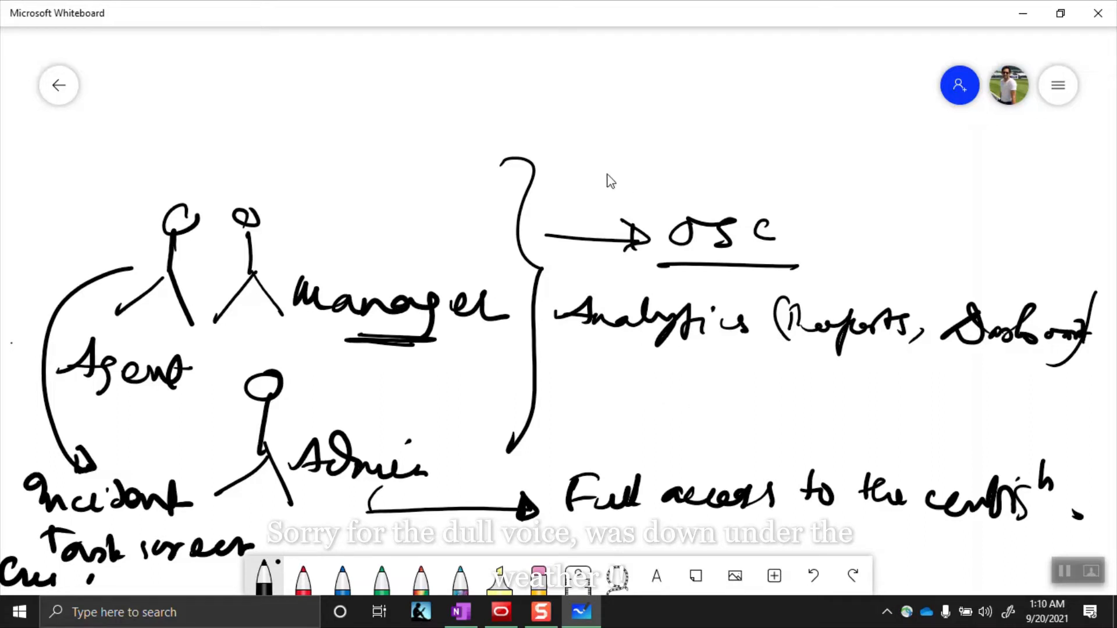
On empty canvas, write 'Navigation sets :- Menus, buttons'
{"action": "scroll", "coordinate": [653, 269], "scroll_direction": "down", "scroll_amount": 5}
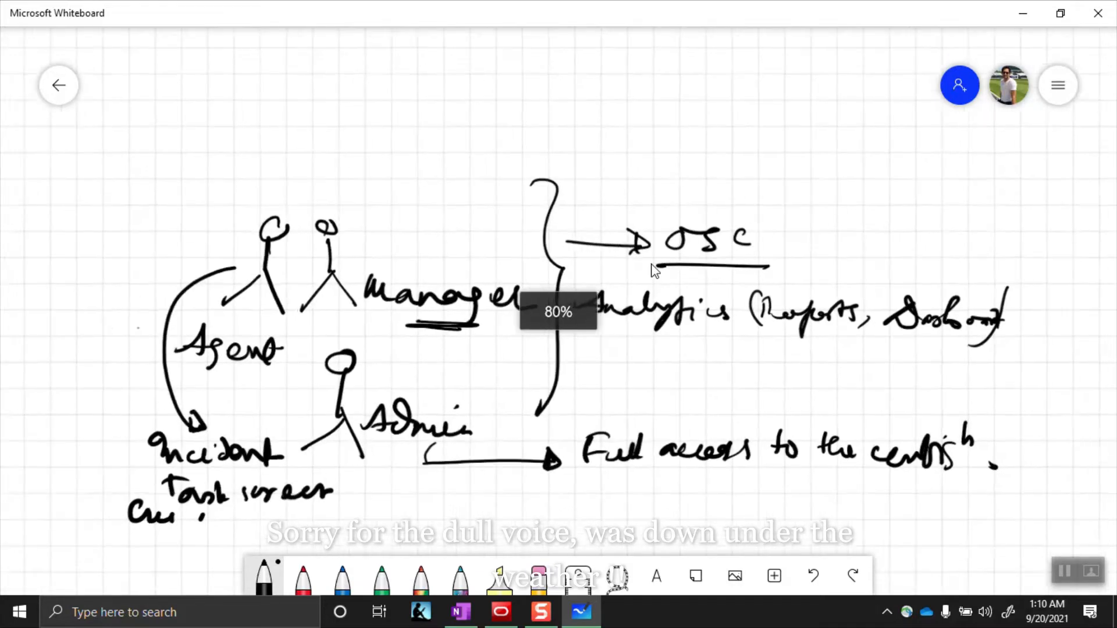
{"action": "scroll", "coordinate": [766, 318], "scroll_direction": "right", "scroll_amount": 10}
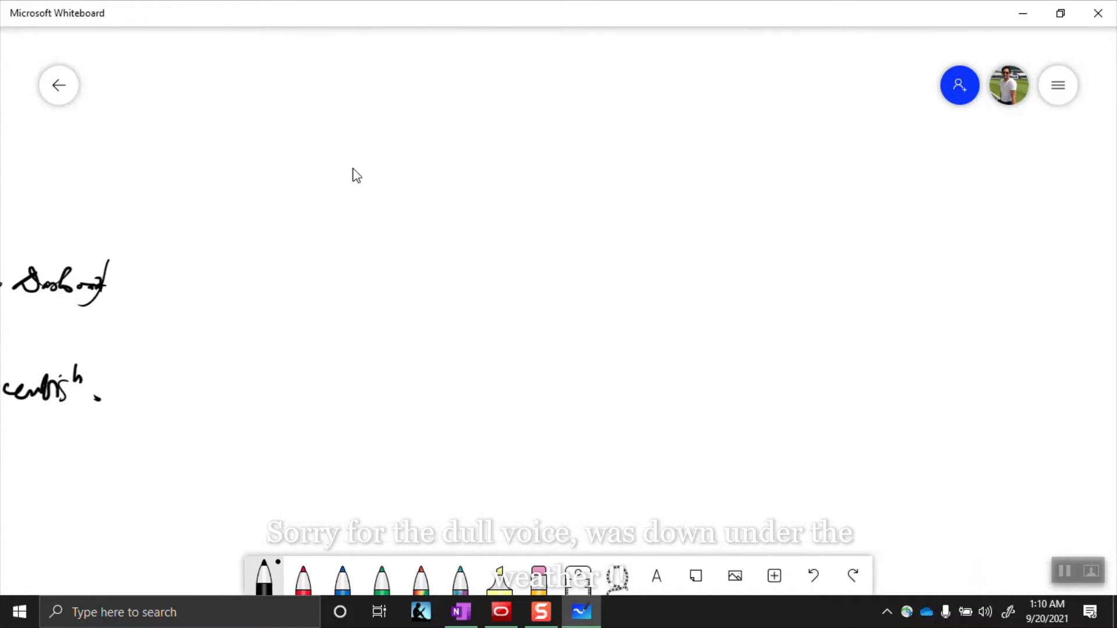
{"action": "mouse_move", "coordinate": [228, 135]}
{"action": "left_mouse_down"}
{"action": "mouse_move", "coordinate": [321, 192]}
{"action": "mouse_move", "coordinate": [374, 146]}
{"action": "mouse_move", "coordinate": [396, 167]}
{"action": "mouse_move", "coordinate": [448, 162]}
{"action": "mouse_move", "coordinate": [514, 192]}
{"action": "mouse_move", "coordinate": [575, 167]}
{"action": "mouse_move", "coordinate": [620, 170]}
{"action": "left_mouse_up"}
{"action": "left_click", "coordinate": [536, 144]}
{"action": "left_click", "coordinate": [530, 180]}
{"action": "left_click_drag", "start_coordinate": [685, 172], "coordinate": [914, 194]}
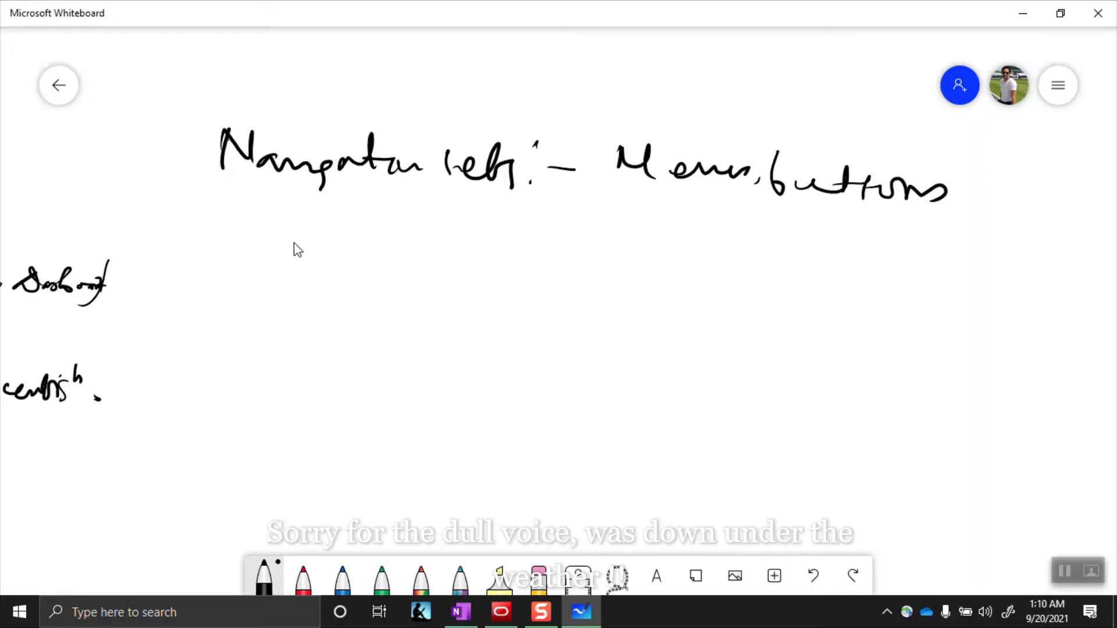
Write 'Profiles :- Permissions' on the line below
{"action": "mouse_move", "coordinate": [231, 250]}
{"action": "left_mouse_down"}
{"action": "mouse_move", "coordinate": [314, 262]}
{"action": "mouse_move", "coordinate": [387, 247]}
{"action": "mouse_move", "coordinate": [495, 250]}
{"action": "mouse_move", "coordinate": [535, 271]}
{"action": "left_mouse_up"}
{"action": "left_click", "coordinate": [417, 258]}
{"action": "left_click", "coordinate": [429, 223]}
{"action": "mouse_move", "coordinate": [532, 228]}
{"action": "left_mouse_down"}
{"action": "mouse_move", "coordinate": [572, 253]}
{"action": "mouse_move", "coordinate": [668, 253]}
{"action": "mouse_move", "coordinate": [698, 267]}
{"action": "mouse_move", "coordinate": [765, 260]}
{"action": "left_mouse_up"}
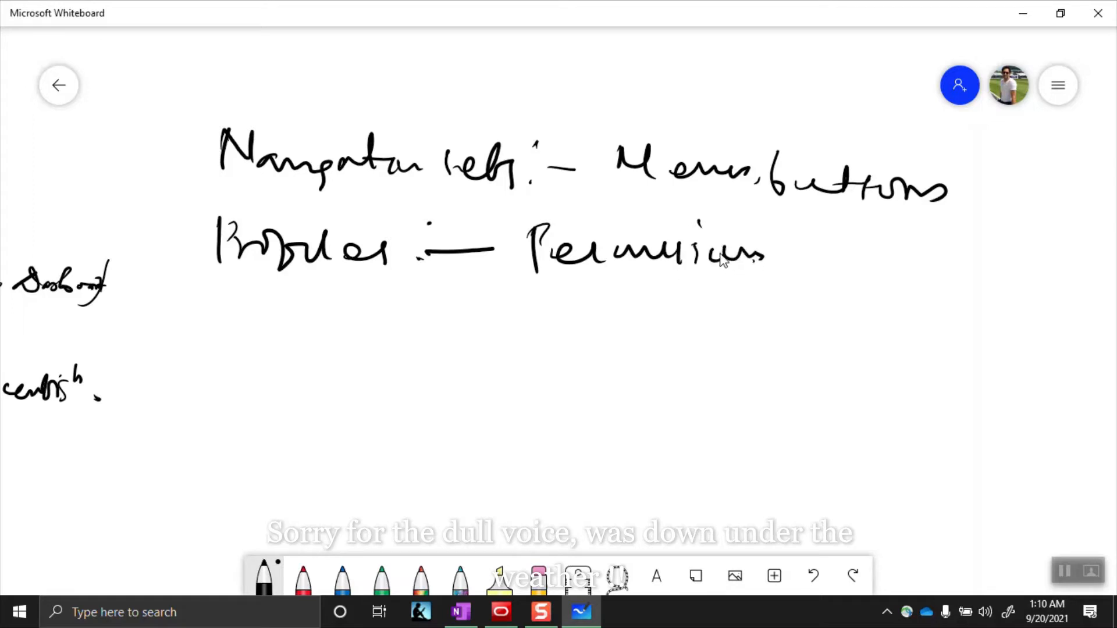
{"action": "left_click", "coordinate": [698, 223]}
Underline Profiles and write 'Staff accounts :-' on a third line
{"action": "left_click_drag", "start_coordinate": [259, 281], "coordinate": [188, 292]}
{"action": "left_click_drag", "start_coordinate": [263, 298], "coordinate": [208, 298]}
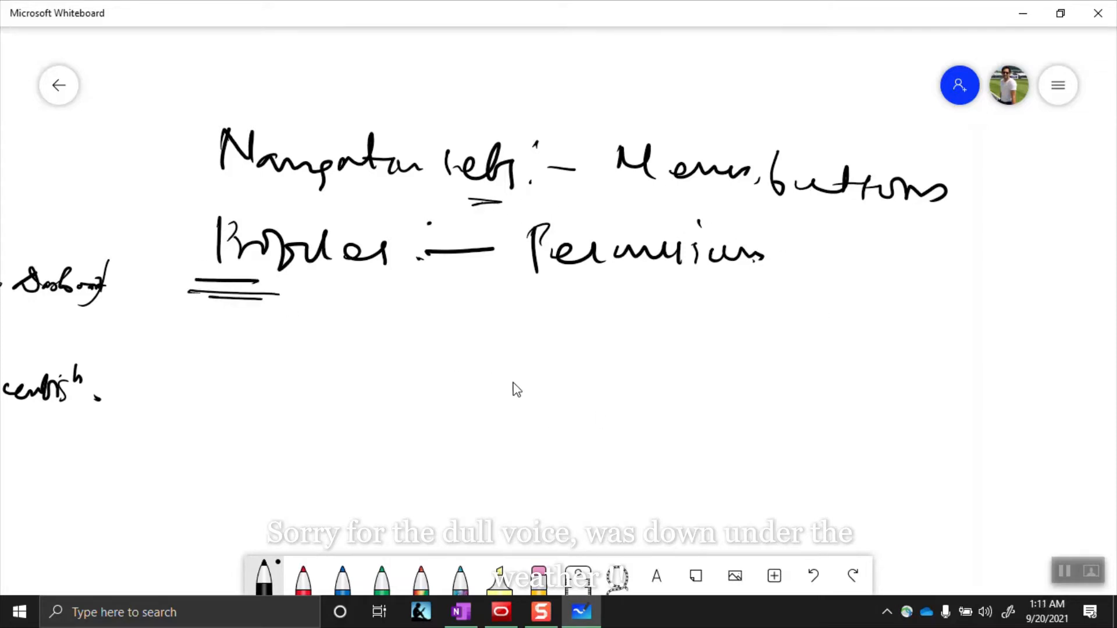
{"action": "left_click_drag", "start_coordinate": [270, 340], "coordinate": [251, 363]}
{"action": "mouse_move", "coordinate": [291, 341]}
{"action": "left_mouse_down"}
{"action": "mouse_move", "coordinate": [289, 373]}
{"action": "mouse_move", "coordinate": [329, 355]}
{"action": "left_mouse_up"}
{"action": "mouse_move", "coordinate": [329, 355]}
{"action": "left_mouse_down"}
{"action": "mouse_move", "coordinate": [541, 370]}
{"action": "mouse_move", "coordinate": [666, 361]}
{"action": "left_mouse_up"}
{"action": "left_click", "coordinate": [621, 340]}
{"action": "left_click", "coordinate": [626, 375]}
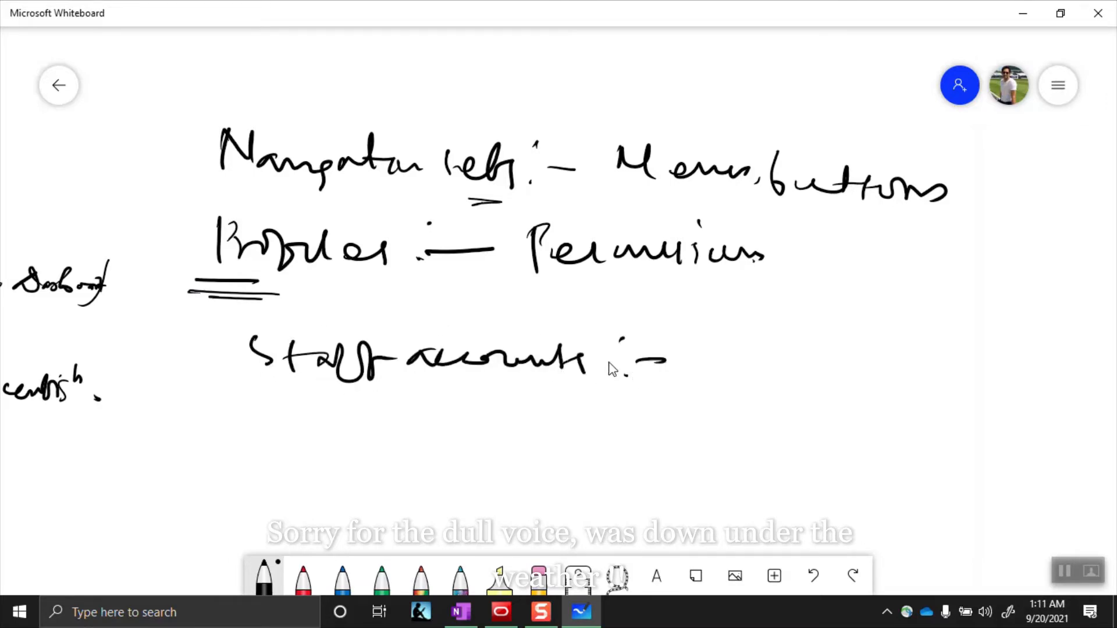
Add a user stick figure labelled Username and Password, and brace all three notes
{"action": "mouse_move", "coordinate": [727, 335]}
{"action": "left_mouse_down"}
{"action": "mouse_move", "coordinate": [747, 414]}
{"action": "mouse_move", "coordinate": [685, 414]}
{"action": "left_mouse_up"}
{"action": "left_click_drag", "start_coordinate": [815, 323], "coordinate": [1024, 337]}
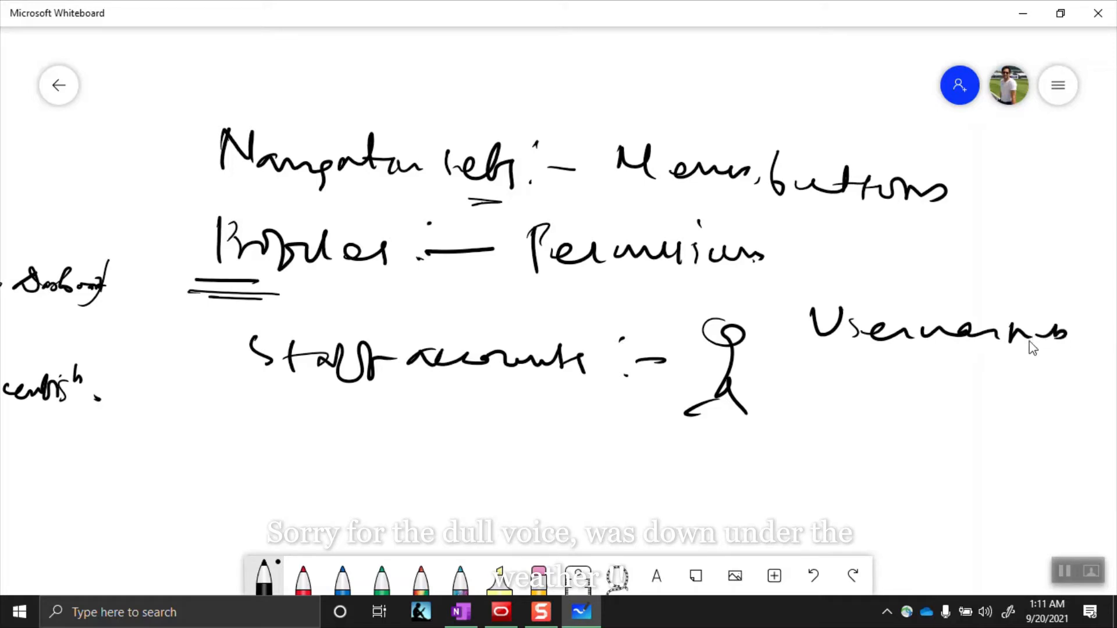
{"action": "mouse_move", "coordinate": [812, 370]}
{"action": "left_mouse_down"}
{"action": "mouse_move", "coordinate": [812, 410]}
{"action": "mouse_move", "coordinate": [915, 396]}
{"action": "mouse_move", "coordinate": [957, 405]}
{"action": "mouse_move", "coordinate": [996, 367]}
{"action": "mouse_move", "coordinate": [993, 391]}
{"action": "left_mouse_up"}
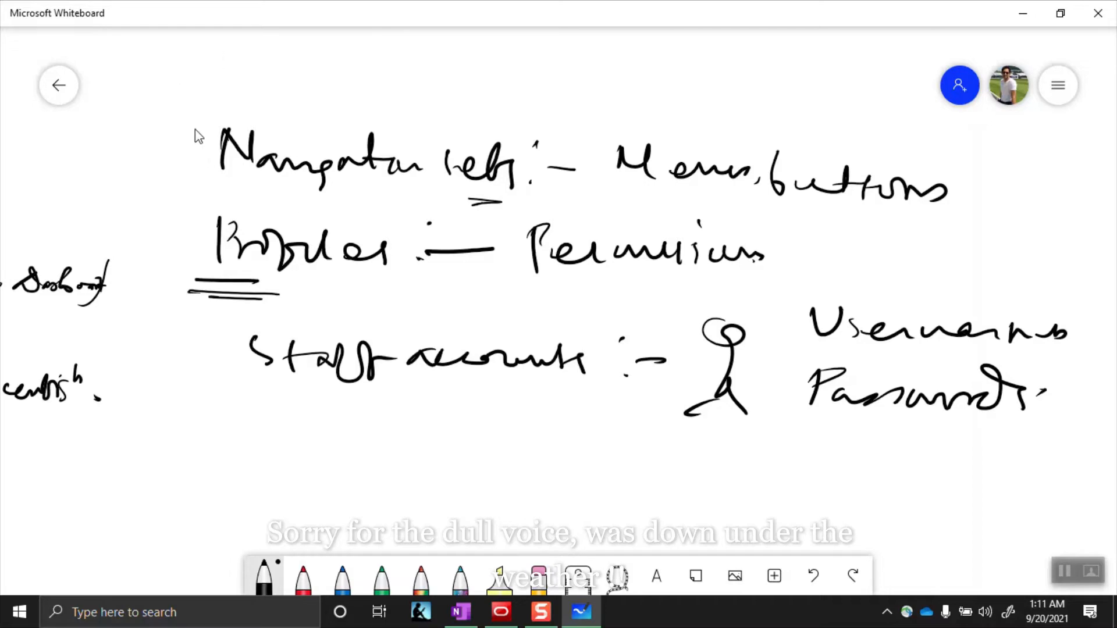
{"action": "mouse_move", "coordinate": [205, 139]}
{"action": "left_mouse_down"}
{"action": "mouse_move", "coordinate": [192, 286]}
{"action": "mouse_move", "coordinate": [275, 413]}
{"action": "left_mouse_up"}
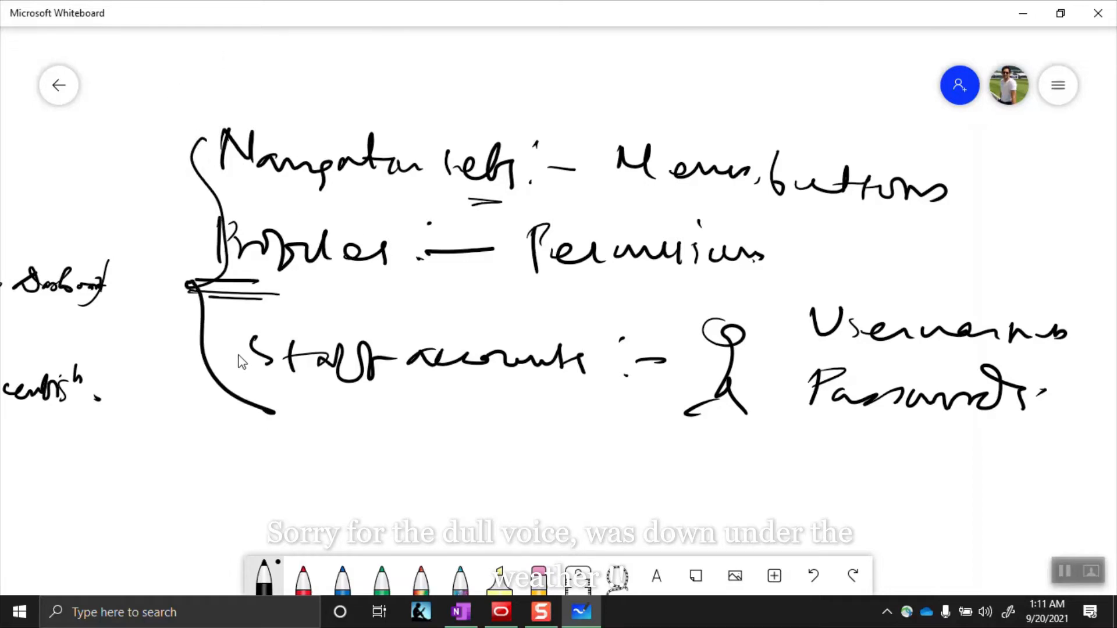
{"action": "left_click_drag", "start_coordinate": [658, 327], "coordinate": [5, 332]}
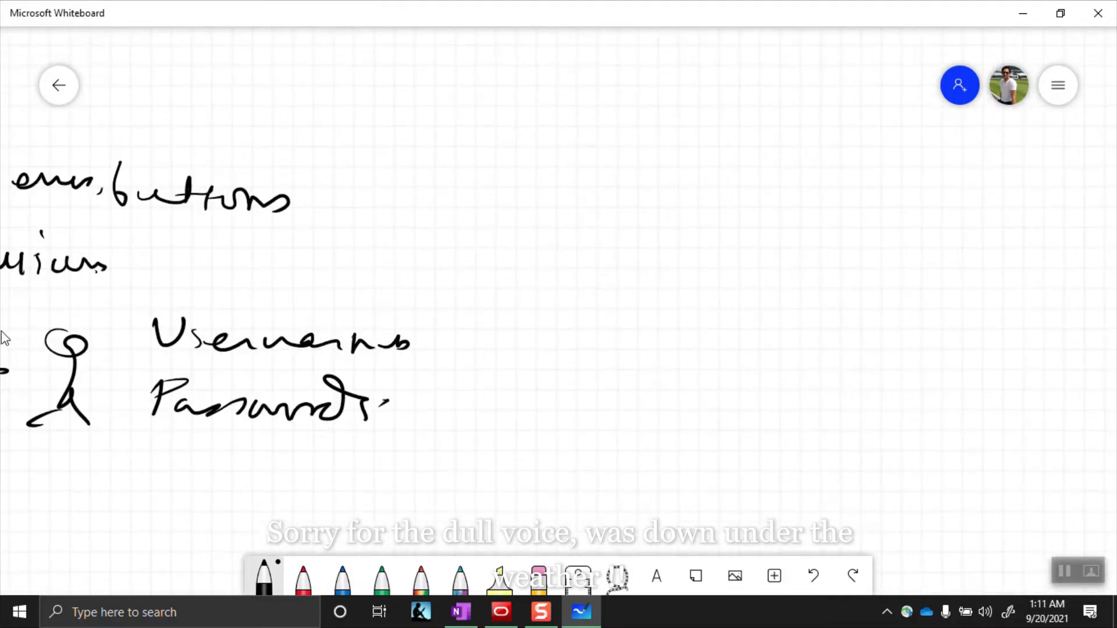
On blank space, write Navigation sets and draw a branching connector to Profiles
{"action": "left_click_drag", "start_coordinate": [1001, 267], "coordinate": [314, 264]}
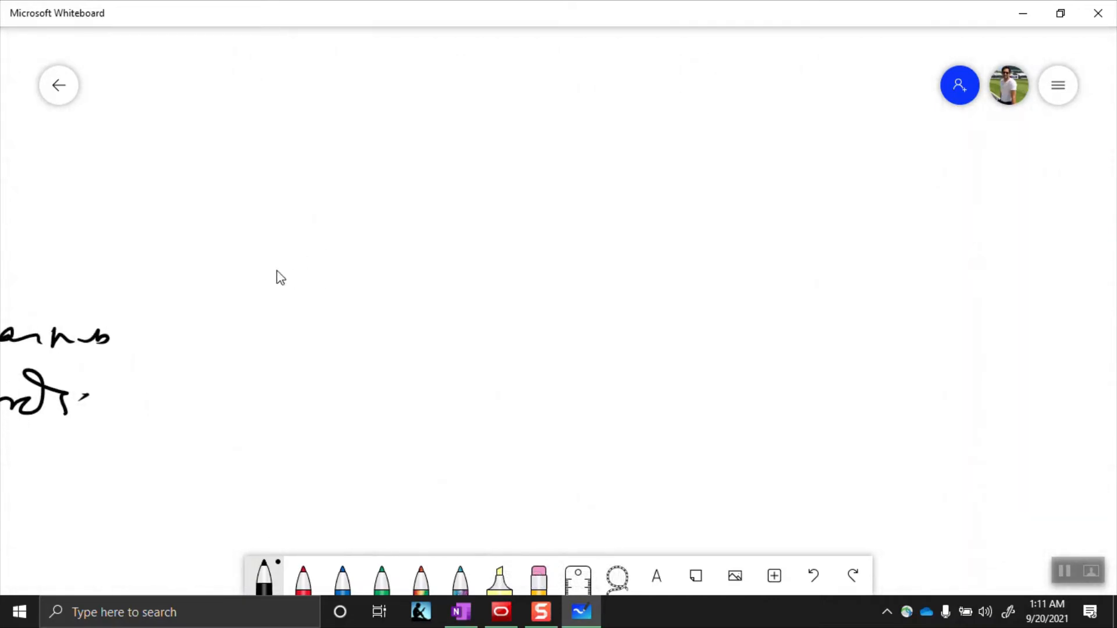
{"action": "left_click_drag", "start_coordinate": [260, 313], "coordinate": [265, 286]}
{"action": "mouse_move", "coordinate": [287, 302]}
{"action": "left_mouse_down"}
{"action": "mouse_move", "coordinate": [290, 317]}
{"action": "mouse_move", "coordinate": [343, 333]}
{"action": "left_mouse_up"}
{"action": "left_click_drag", "start_coordinate": [361, 319], "coordinate": [451, 314]}
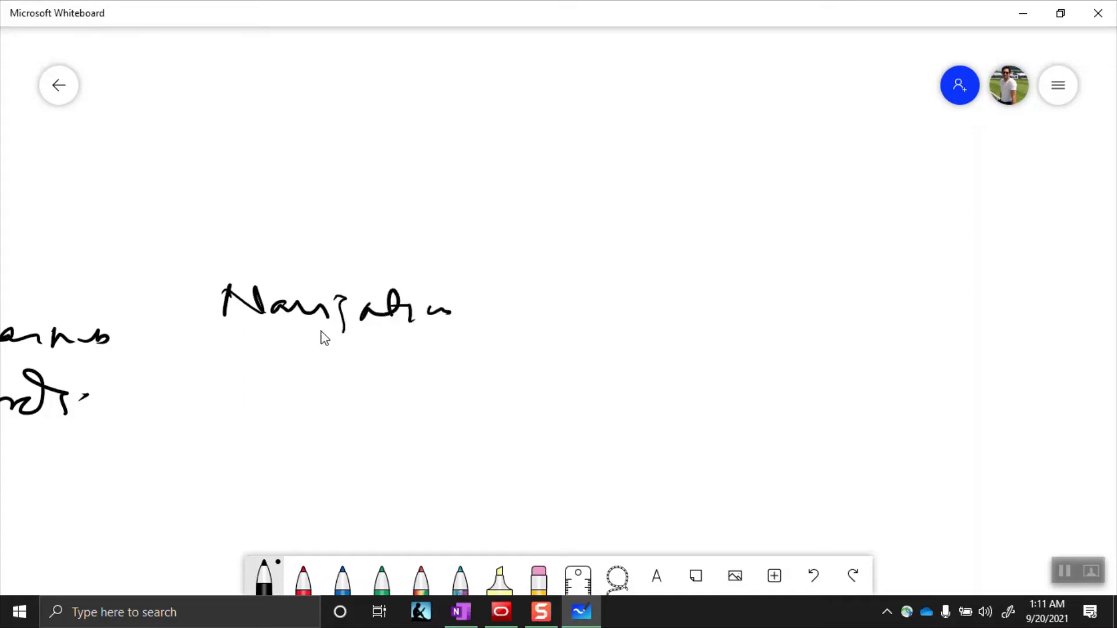
{"action": "mouse_move", "coordinate": [273, 341]}
{"action": "left_mouse_down"}
{"action": "mouse_move", "coordinate": [268, 356]}
{"action": "mouse_move", "coordinate": [308, 360]}
{"action": "left_mouse_up"}
{"action": "mouse_move", "coordinate": [331, 340]}
{"action": "left_mouse_down"}
{"action": "mouse_move", "coordinate": [332, 367]}
{"action": "mouse_move", "coordinate": [355, 373]}
{"action": "left_mouse_up"}
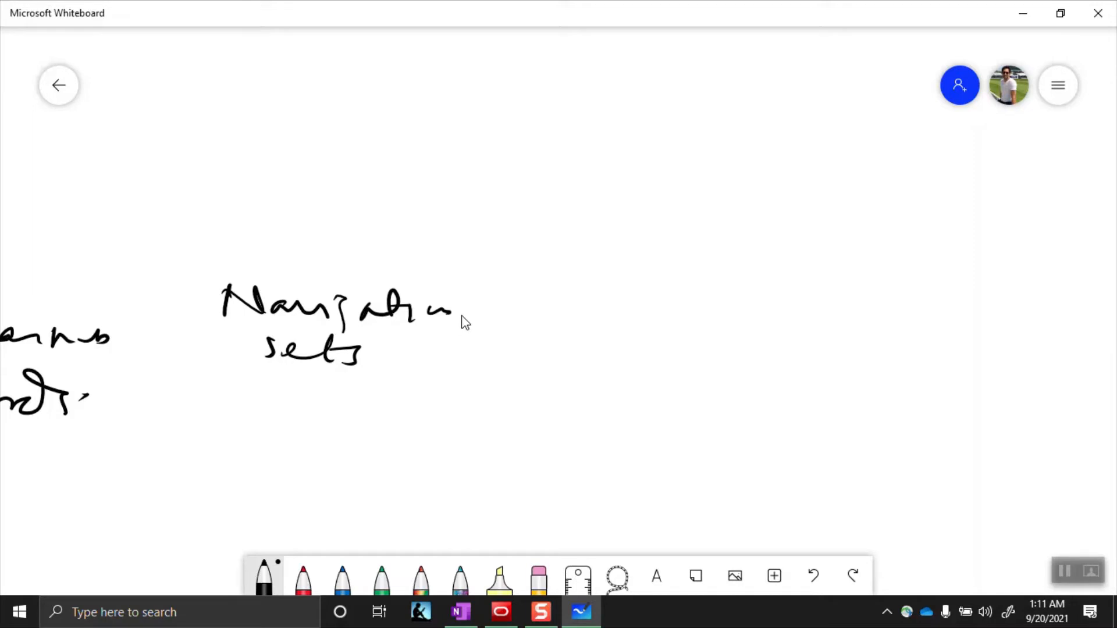
{"action": "left_click_drag", "start_coordinate": [456, 317], "coordinate": [547, 314]}
{"action": "mouse_move", "coordinate": [553, 235]}
{"action": "left_mouse_down"}
{"action": "mouse_move", "coordinate": [540, 364]}
{"action": "mouse_move", "coordinate": [608, 354]}
{"action": "left_mouse_up"}
{"action": "left_click_drag", "start_coordinate": [542, 308], "coordinate": [588, 308]}
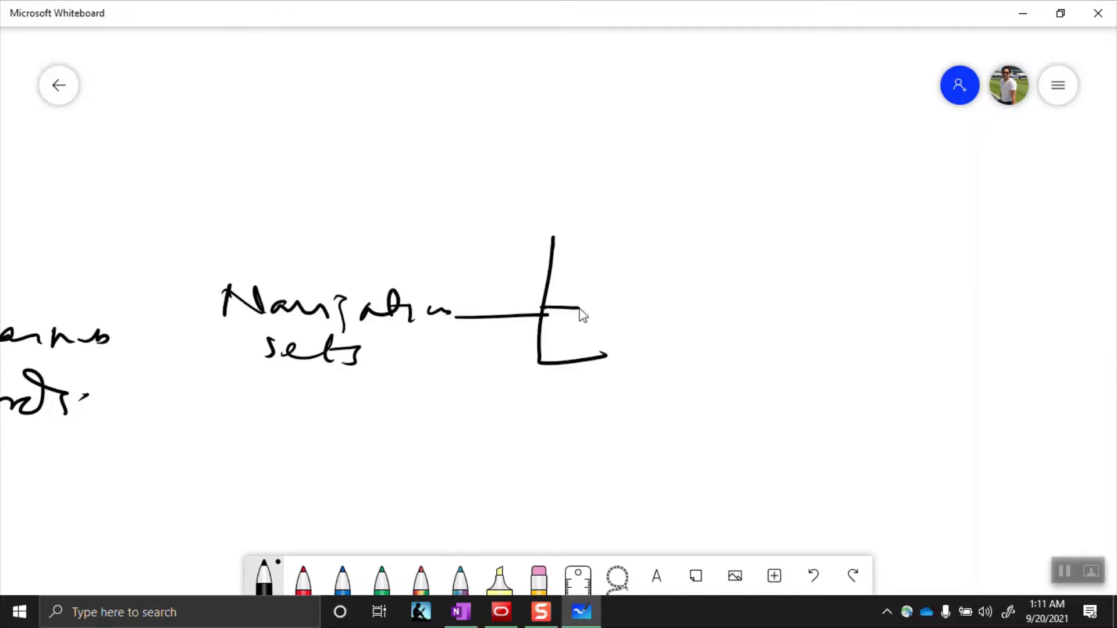
{"action": "left_click_drag", "start_coordinate": [551, 235], "coordinate": [594, 235]}
{"action": "left_click_drag", "start_coordinate": [610, 236], "coordinate": [602, 269]}
{"action": "left_click", "coordinate": [622, 259]}
{"action": "mouse_move", "coordinate": [607, 236]}
{"action": "left_mouse_down"}
{"action": "mouse_move", "coordinate": [611, 251]}
{"action": "mouse_move", "coordinate": [664, 269]}
{"action": "mouse_move", "coordinate": [691, 246]}
{"action": "mouse_move", "coordinate": [710, 289]}
{"action": "mouse_move", "coordinate": [737, 281]}
{"action": "left_mouse_up"}
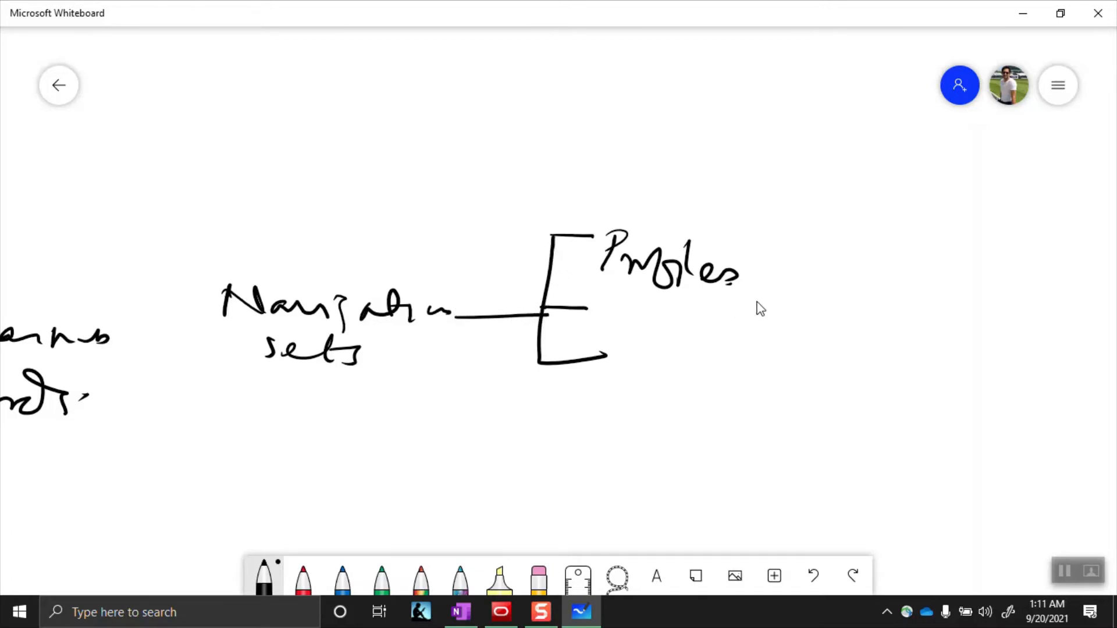
Branch Profiles into three further items and underline Navigation sets
{"action": "left_click_drag", "start_coordinate": [747, 286], "coordinate": [809, 283]}
{"action": "mouse_move", "coordinate": [808, 227]}
{"action": "left_mouse_down"}
{"action": "mouse_move", "coordinate": [806, 247]}
{"action": "mouse_move", "coordinate": [867, 321]}
{"action": "left_mouse_up"}
{"action": "left_click_drag", "start_coordinate": [799, 282], "coordinate": [852, 267]}
{"action": "mouse_move", "coordinate": [814, 227]}
{"action": "left_mouse_down"}
{"action": "mouse_move", "coordinate": [888, 221]}
{"action": "mouse_move", "coordinate": [927, 232]}
{"action": "mouse_move", "coordinate": [973, 219]}
{"action": "mouse_move", "coordinate": [1060, 242]}
{"action": "mouse_move", "coordinate": [1082, 225]}
{"action": "mouse_move", "coordinate": [1089, 250]}
{"action": "left_mouse_up"}
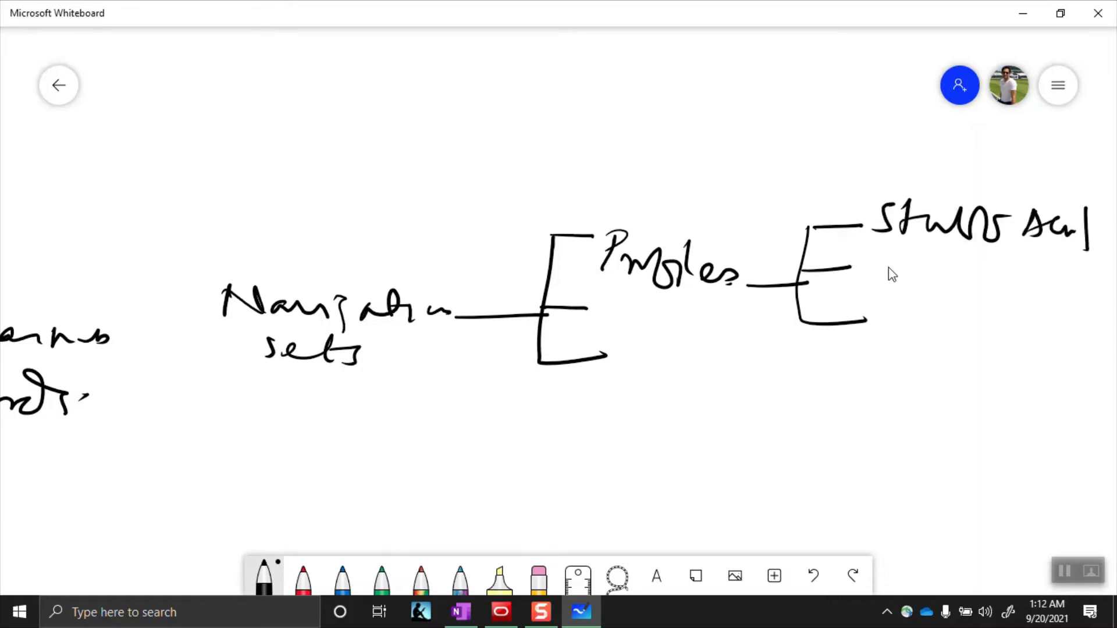
{"action": "mouse_move", "coordinate": [879, 281]}
{"action": "left_mouse_down"}
{"action": "mouse_move", "coordinate": [892, 260]}
{"action": "mouse_move", "coordinate": [920, 287]}
{"action": "mouse_move", "coordinate": [983, 286]}
{"action": "left_mouse_up"}
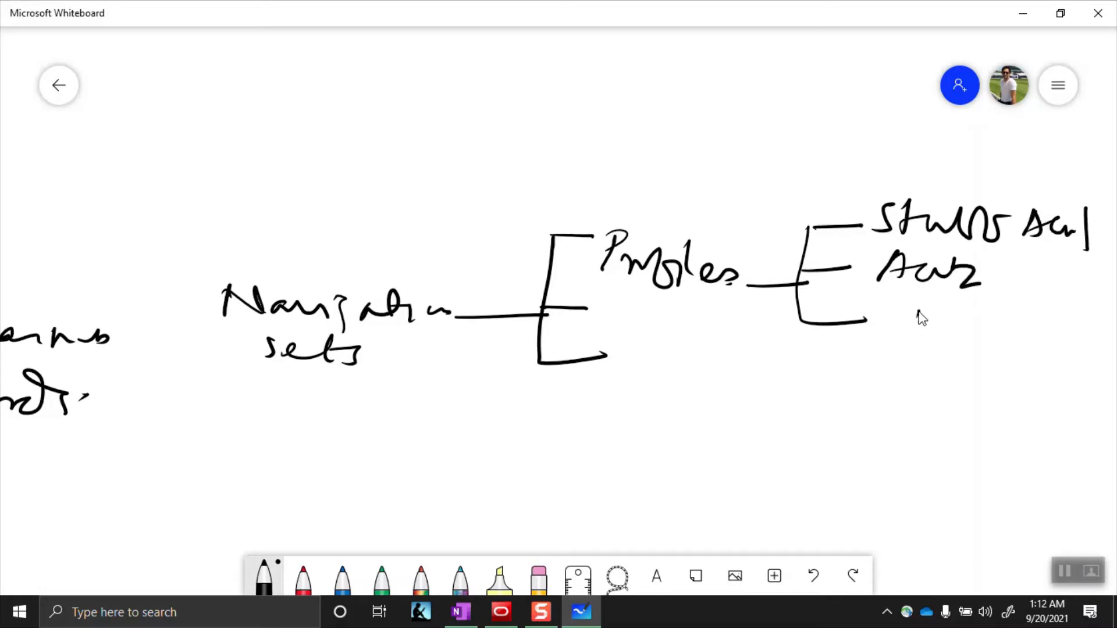
{"action": "left_click_drag", "start_coordinate": [896, 342], "coordinate": [1005, 333]}
{"action": "left_click_drag", "start_coordinate": [377, 391], "coordinate": [280, 394]}
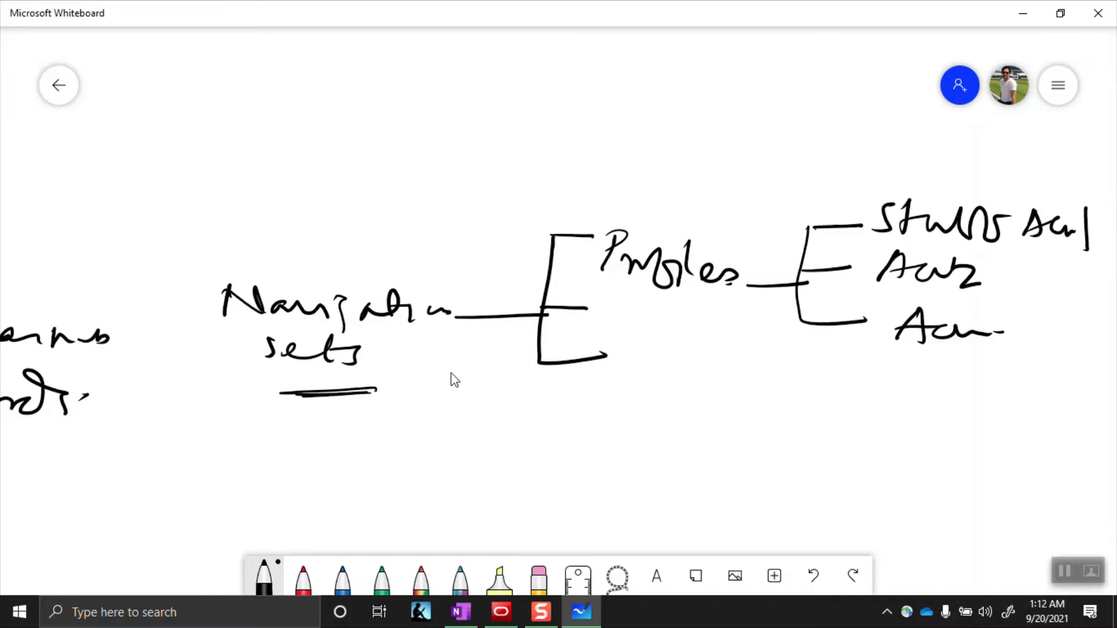
{"action": "left_click_drag", "start_coordinate": [649, 304], "coordinate": [654, 305]}
Open the OneNote staff-account page, highlight its account table, and select the XXRCAdmin Profile cell
{"action": "left_click", "coordinate": [461, 615]}
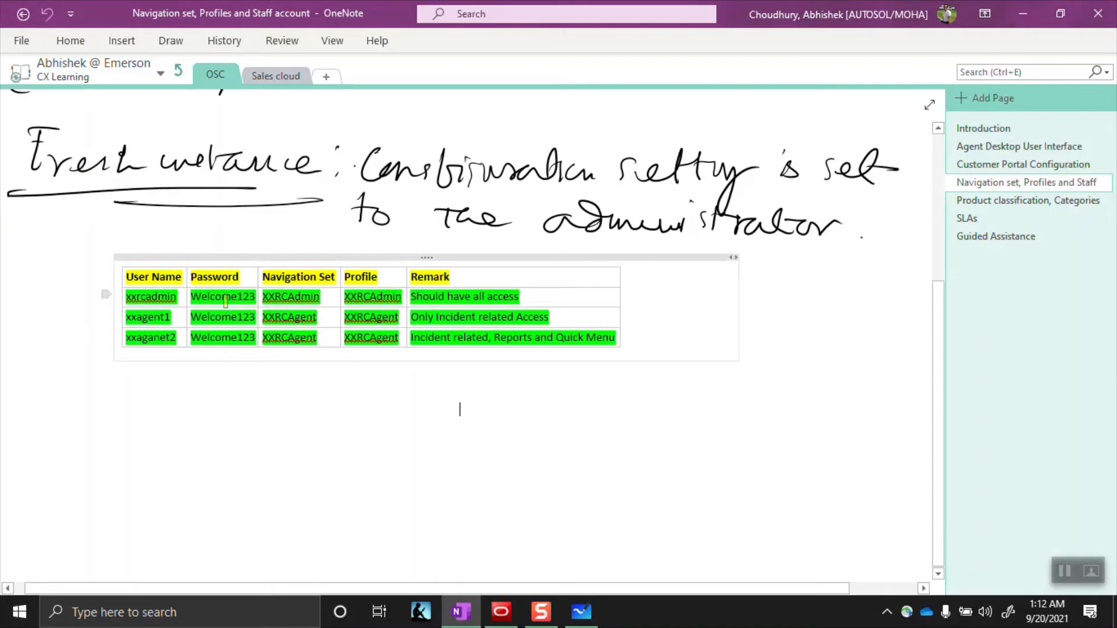
{"action": "left_click_drag", "start_coordinate": [82, 257], "coordinate": [76, 351]}
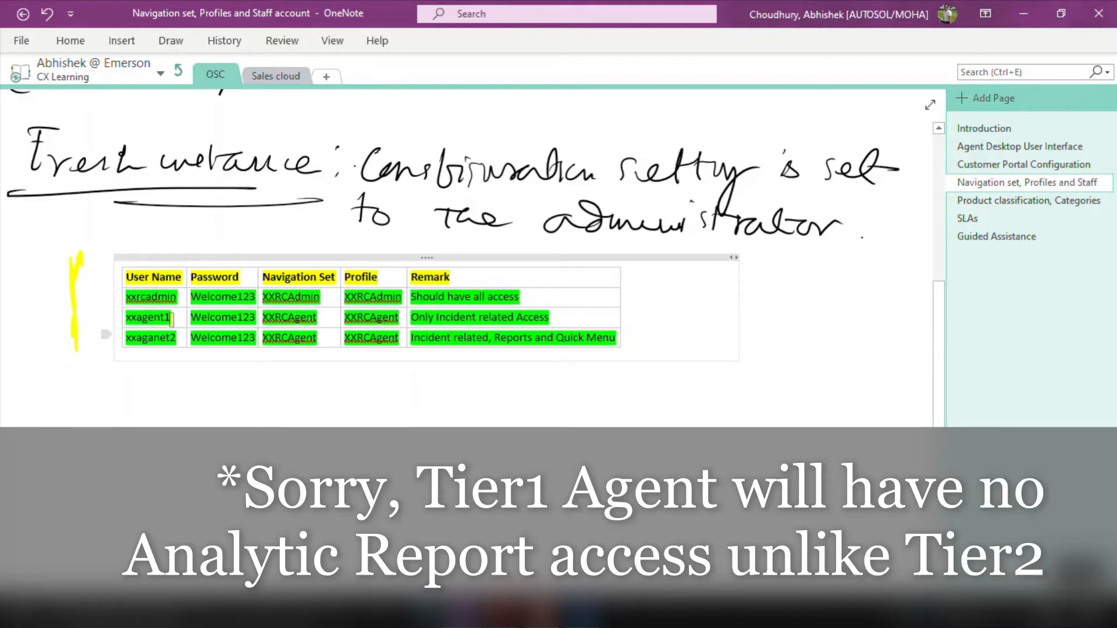
{"action": "left_click", "coordinate": [346, 298]}
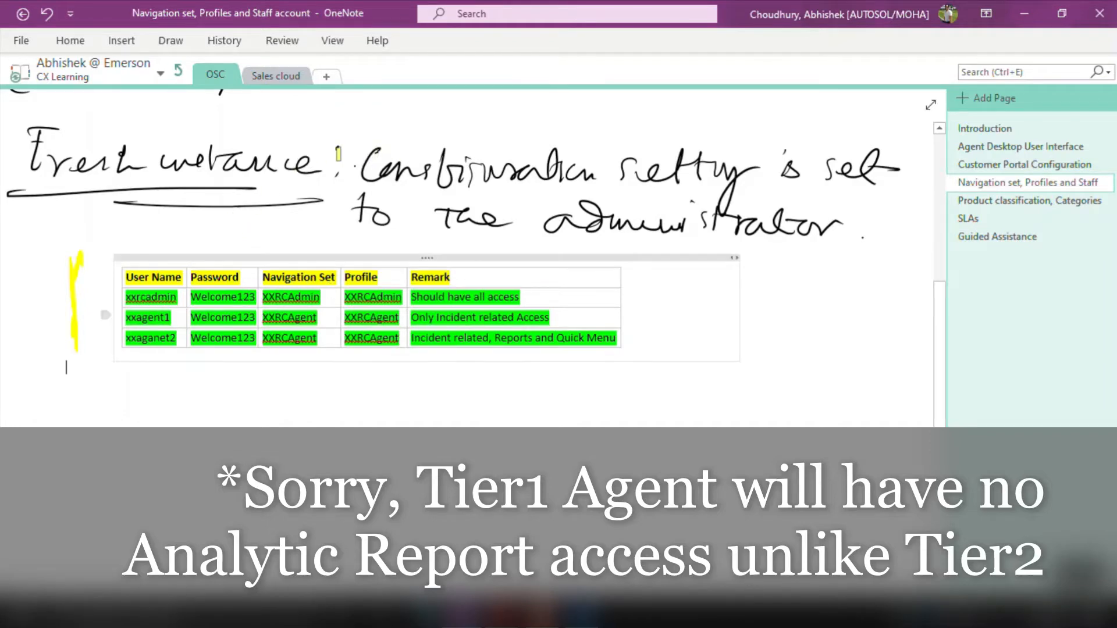
Append 2 and 1 to the agent Profile cells, making XXRCAgent2 and XXRCAgent1
{"action": "left_click", "coordinate": [400, 335]}
{"action": "type", "text": "2"}
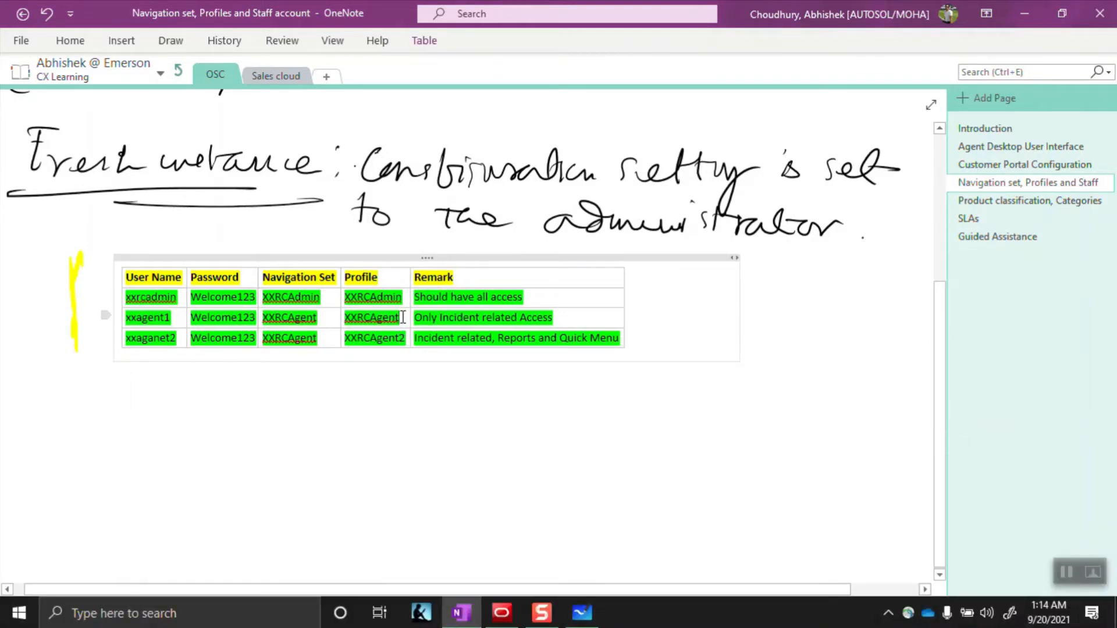
{"action": "left_click", "coordinate": [401, 317]}
{"action": "type", "text": "1"}
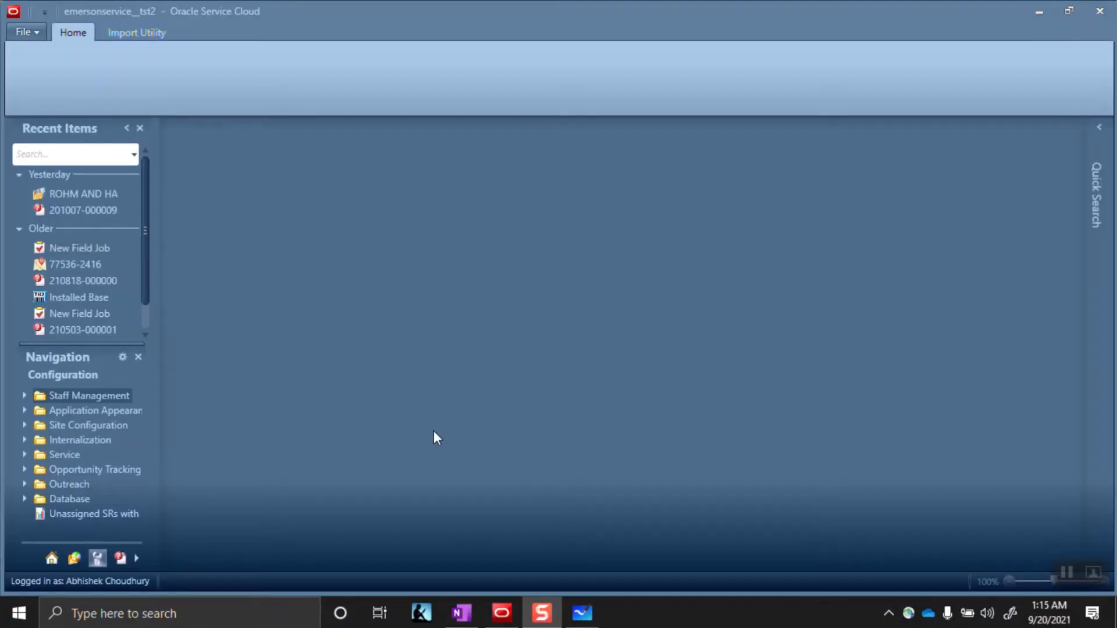
Expand and collapse Staff Management, check the OneNote user table, then return to Oracle Service Cloud
{"action": "left_click", "coordinate": [24, 396]}
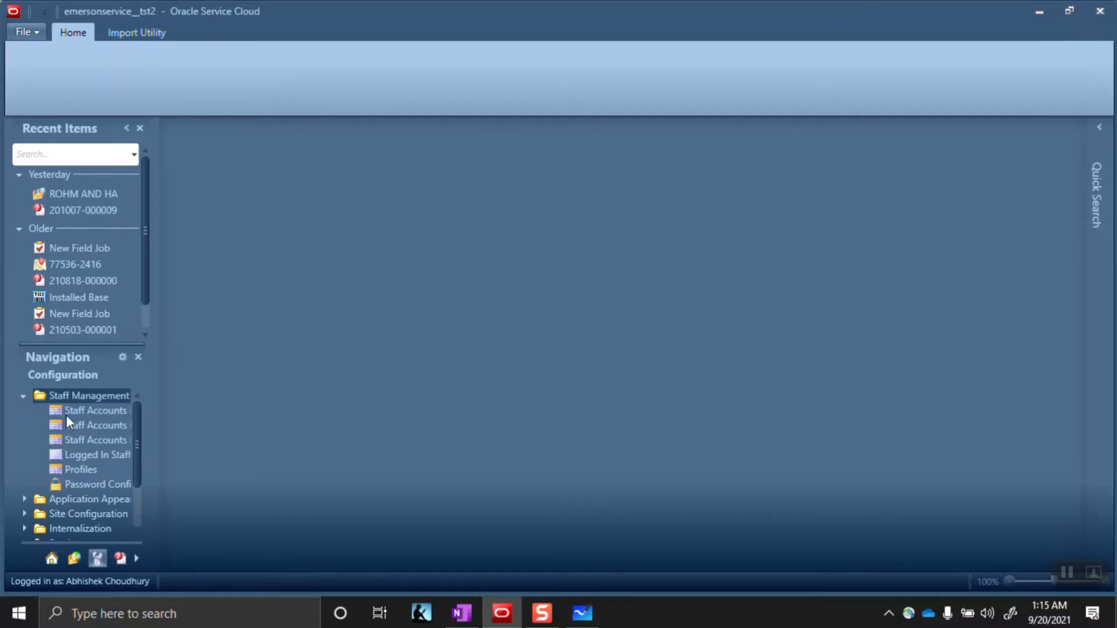
{"action": "left_click", "coordinate": [23, 396]}
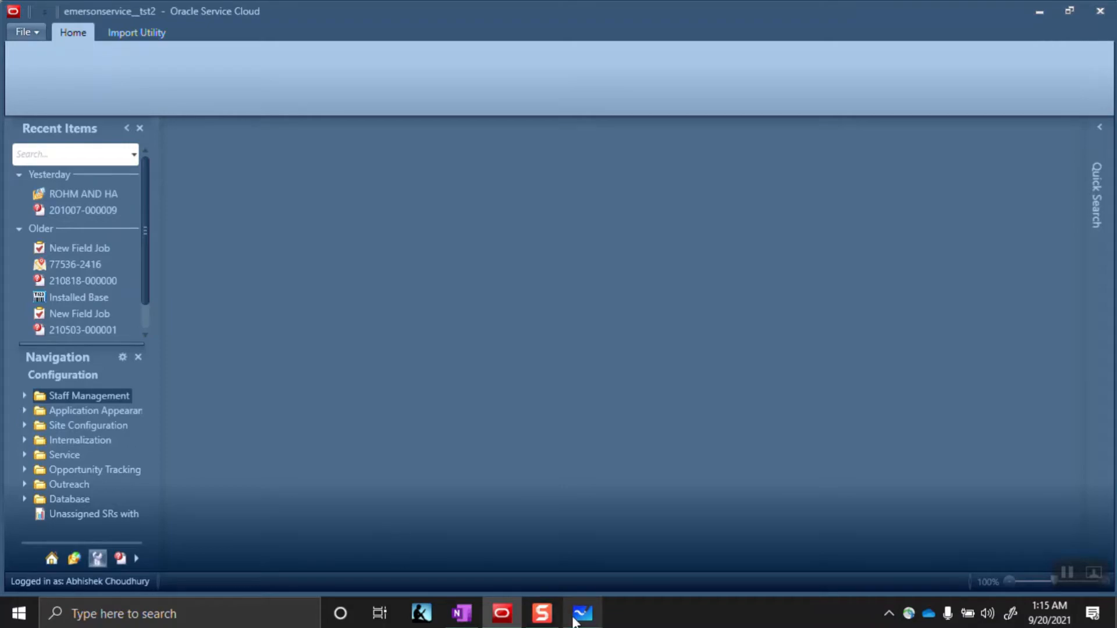
{"action": "left_click", "coordinate": [462, 613]}
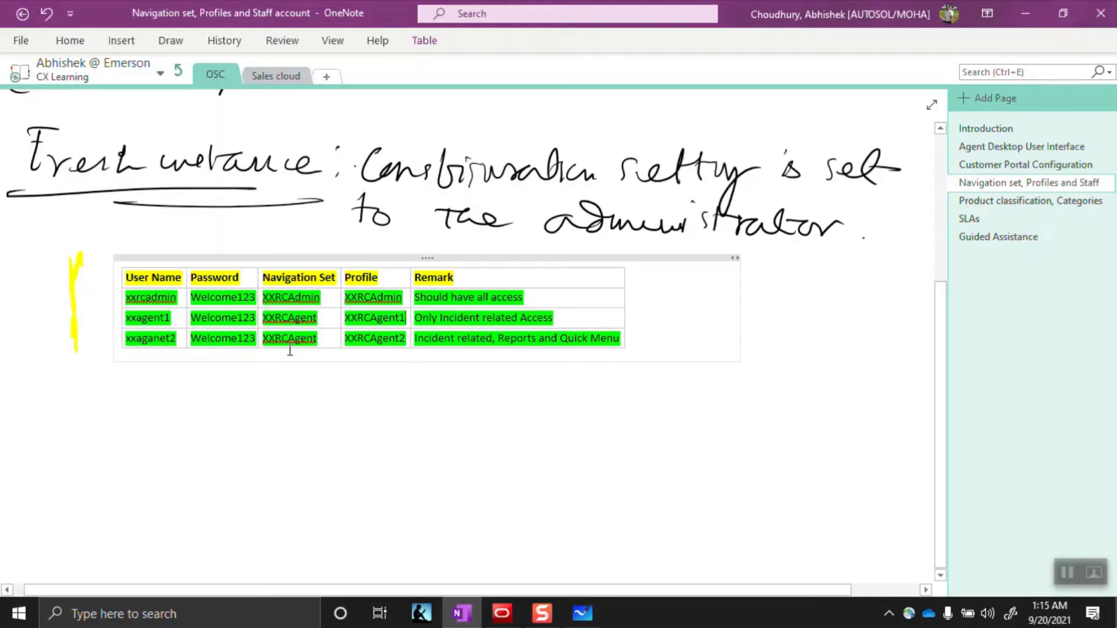
{"action": "left_click", "coordinate": [500, 613]}
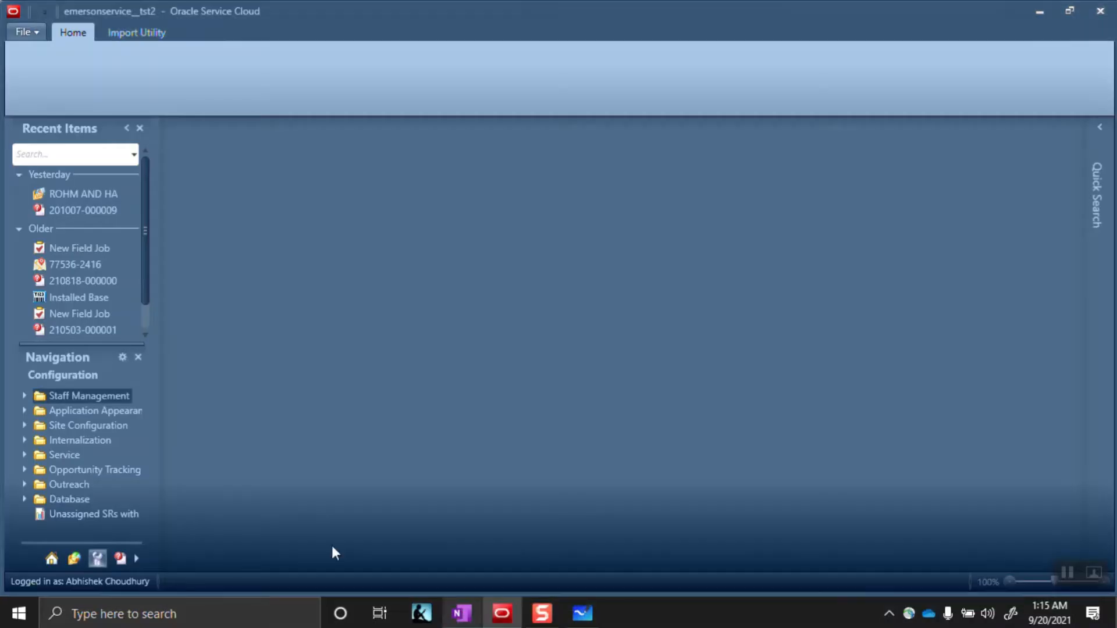
Expand Application Appearance, open Navigation Sets, and dismiss the error notification
{"action": "left_click", "coordinate": [24, 410]}
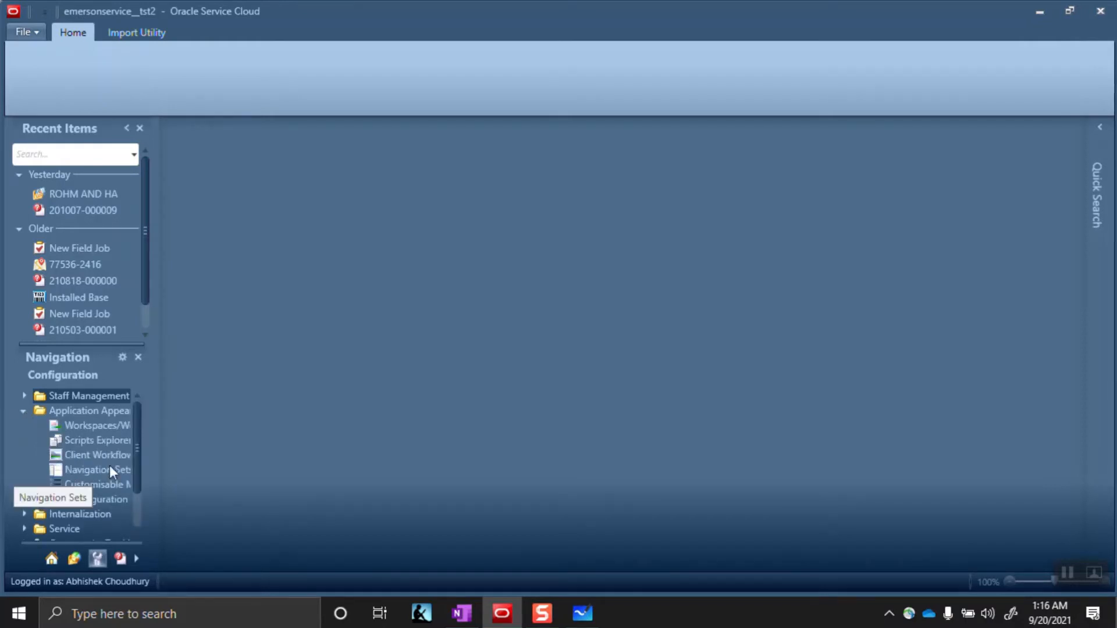
{"action": "left_click_drag", "start_coordinate": [157, 457], "coordinate": [180, 459]}
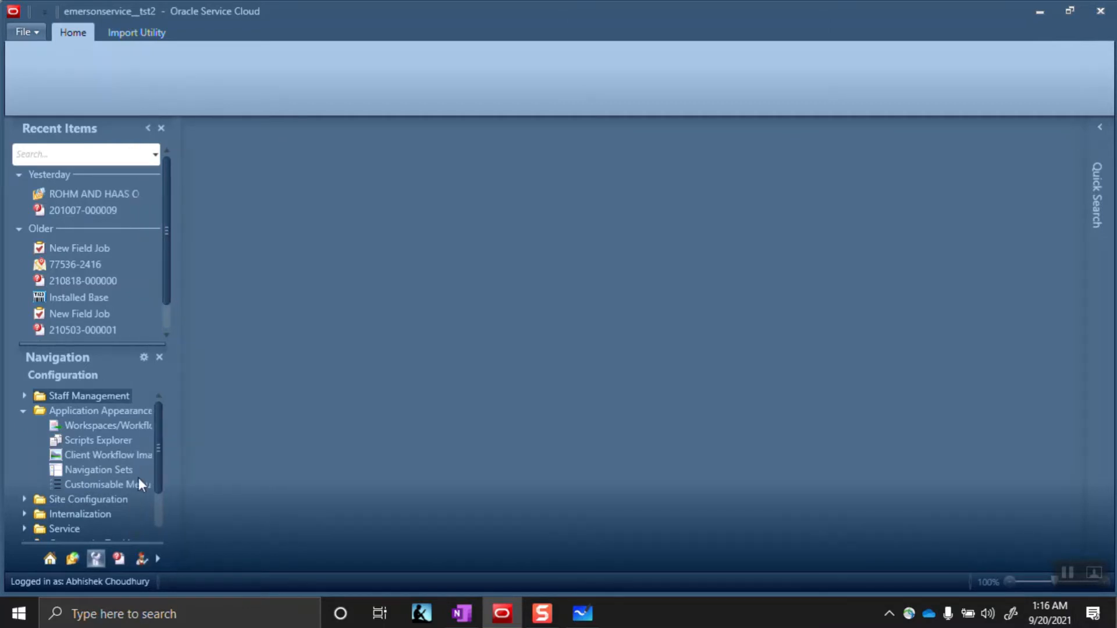
{"action": "left_click", "coordinate": [106, 471]}
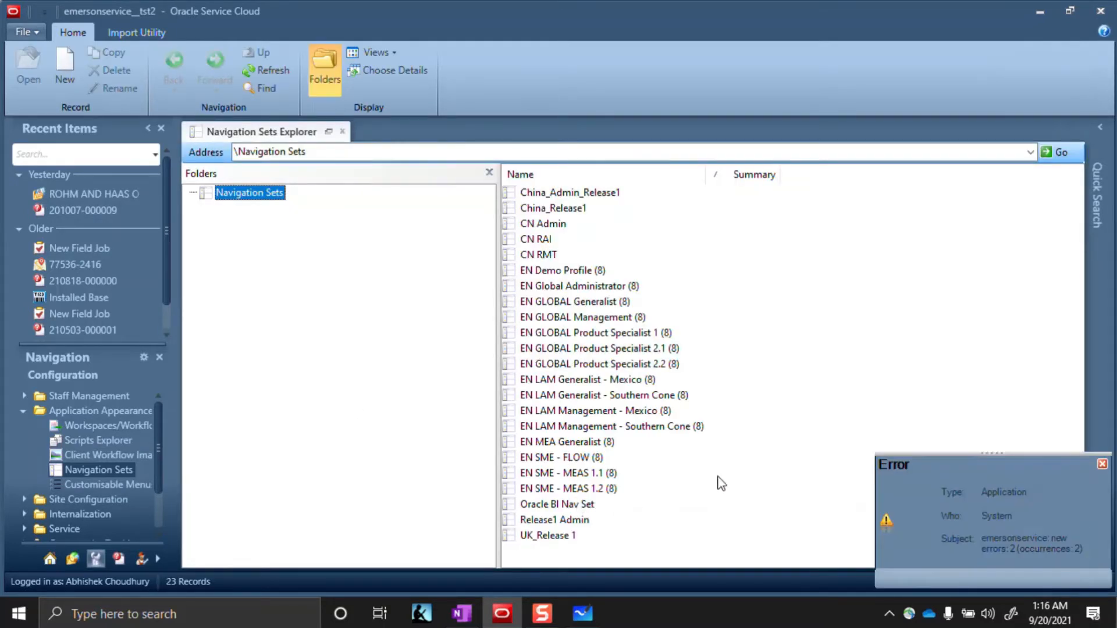
{"action": "left_click", "coordinate": [1102, 466]}
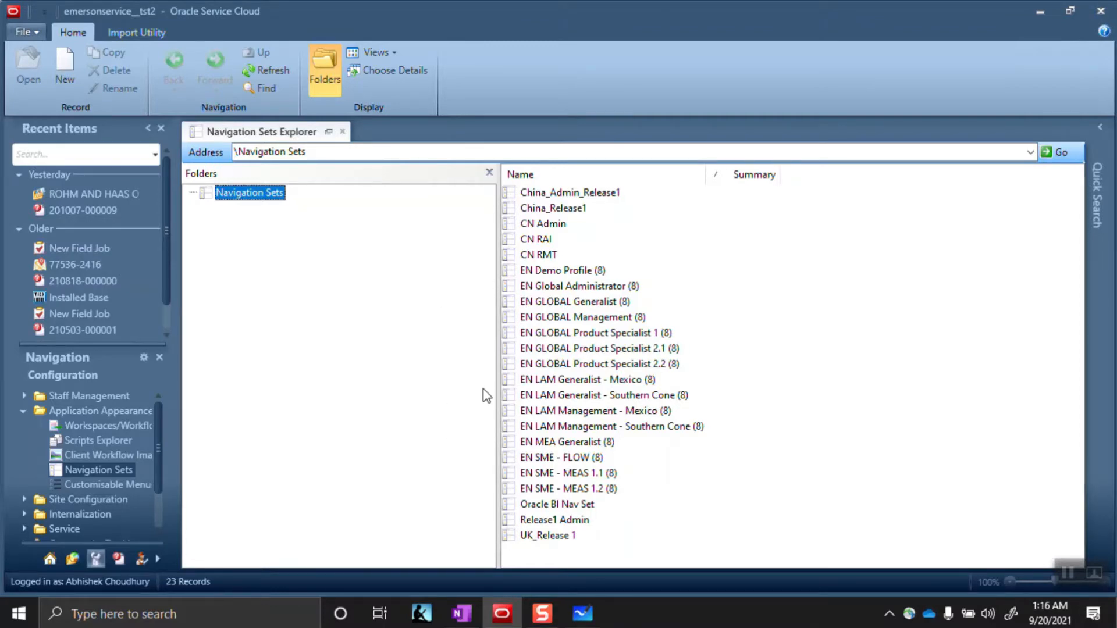
Create a new folder named 'XXRC Navigation Set' in the Navigation Sets list
{"action": "right_click", "coordinate": [556, 561]}
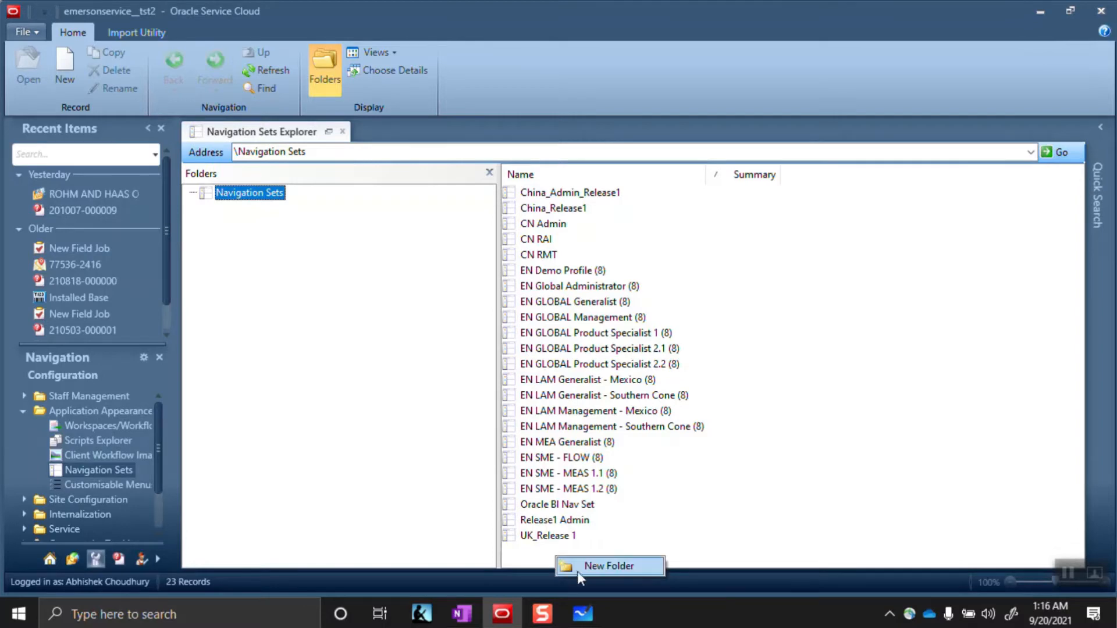
{"action": "left_click", "coordinate": [583, 569]}
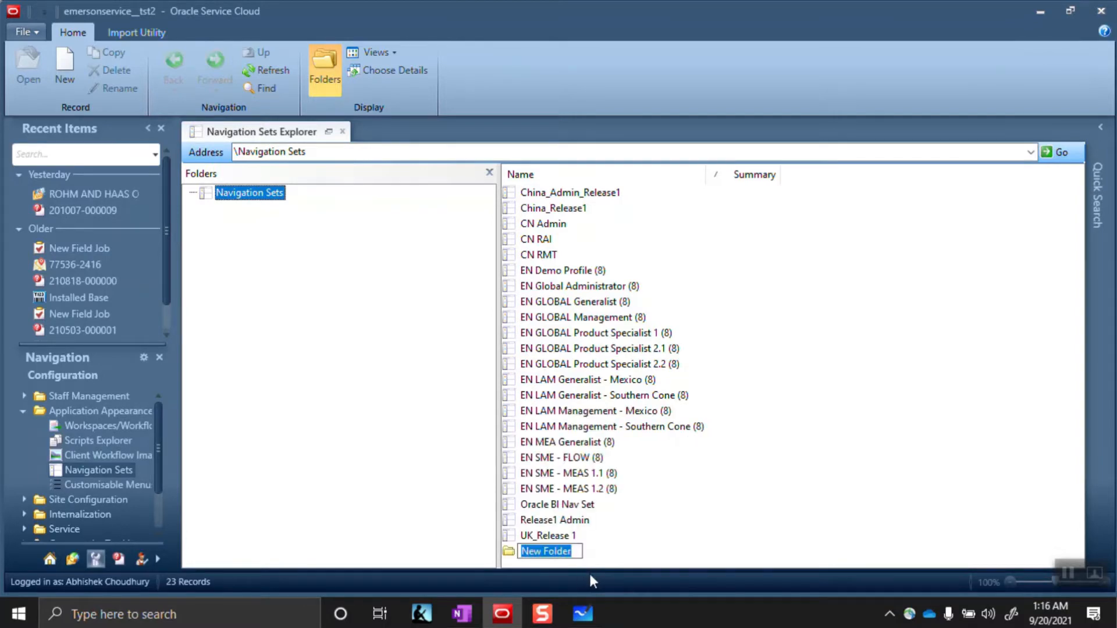
{"action": "type", "text": "XX"}
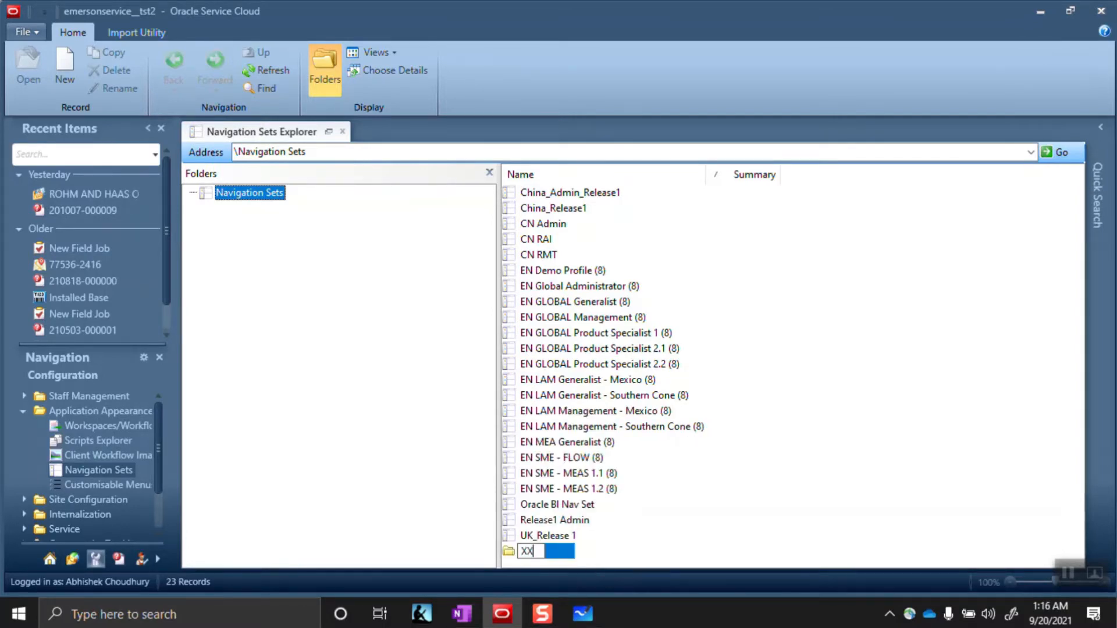
{"action": "type", "text": "RCNavigation"}
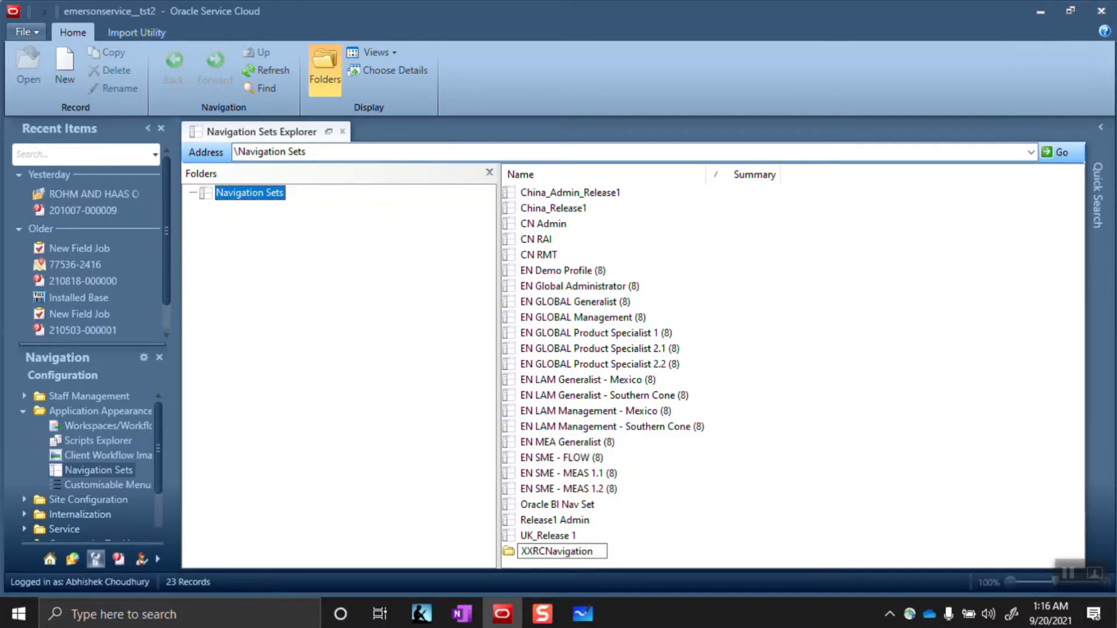
{"action": "type", "text": " Set"}
{"action": "key", "text": "Left"}
{"action": "key", "text": "Left"}
{"action": "key", "text": "Left"}
{"action": "key", "text": "Left"}
{"action": "key", "text": "Left"}
{"action": "key", "text": "Left"}
{"action": "key", "text": "Left"}
{"action": "key", "text": "Left"}
{"action": "key", "text": "Left"}
{"action": "key", "text": "Left"}
{"action": "key", "text": "Left"}
{"action": "key", "text": "Left"}
{"action": "key", "text": "Return"}
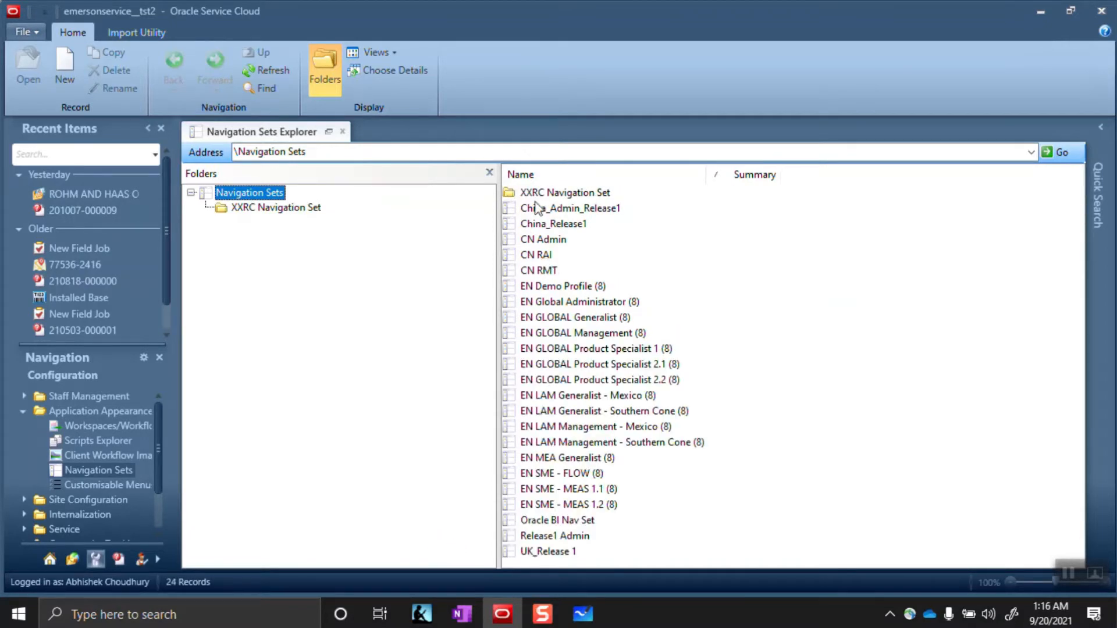
In the XXRC folder, start a set summarised 'This is the navigation set for the Admin with the configuration access'
{"action": "double_click", "coordinate": [542, 194]}
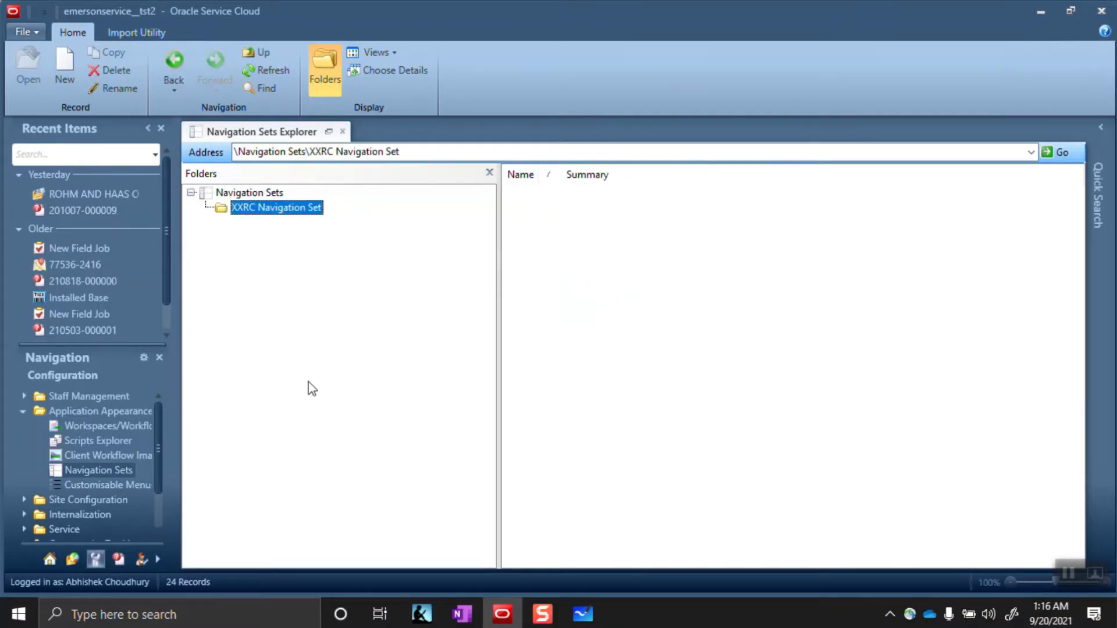
{"action": "key", "text": "alt+Tab"}
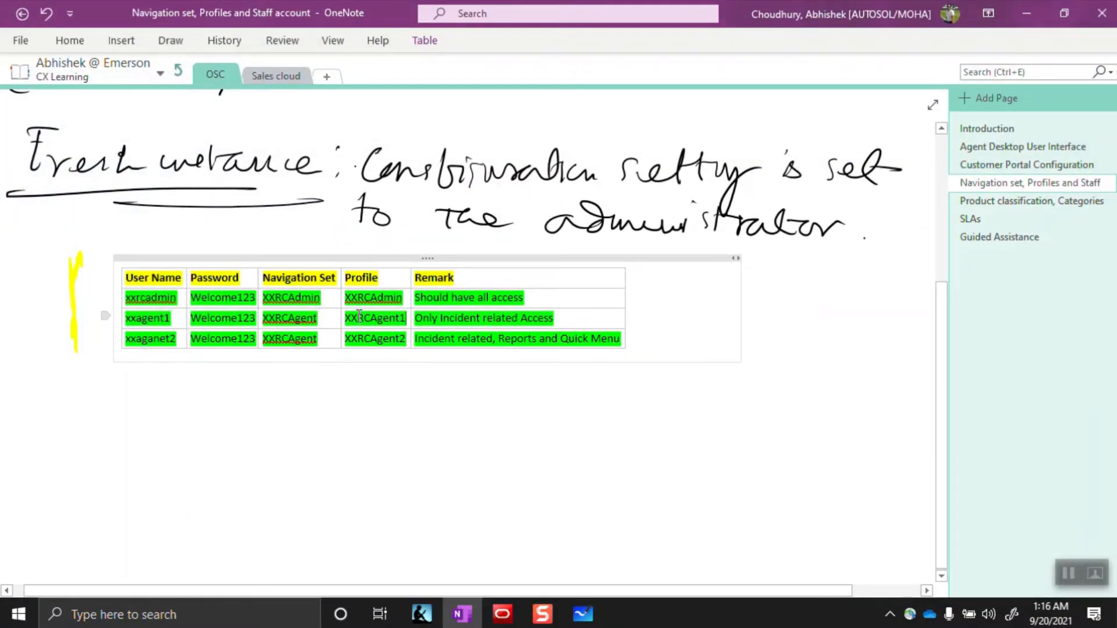
{"action": "key", "text": "alt+Tab"}
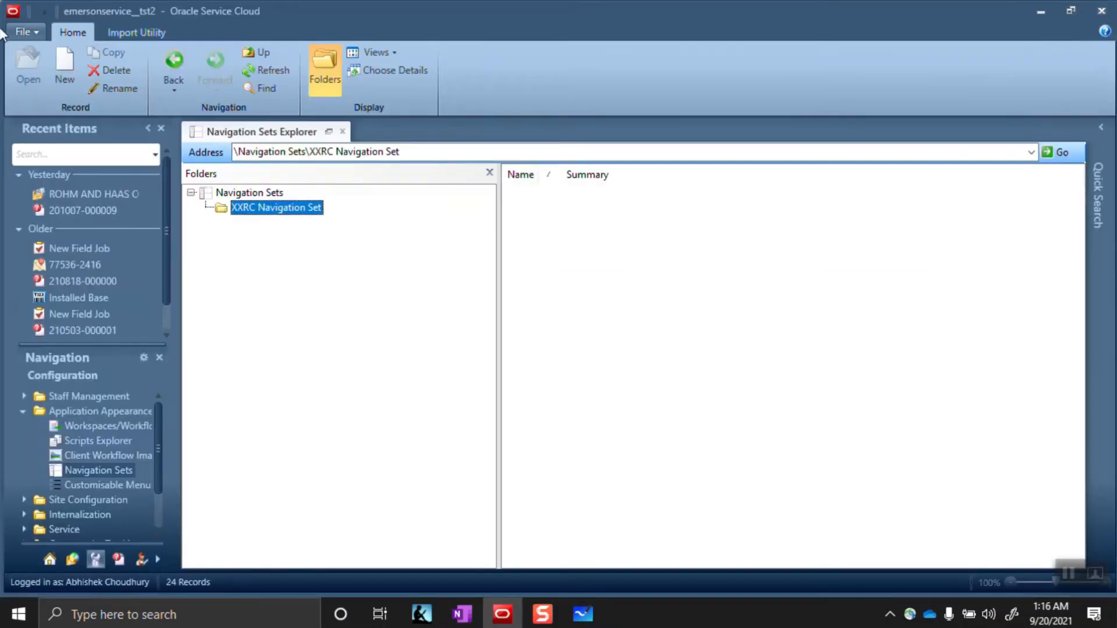
{"action": "left_click", "coordinate": [64, 62]}
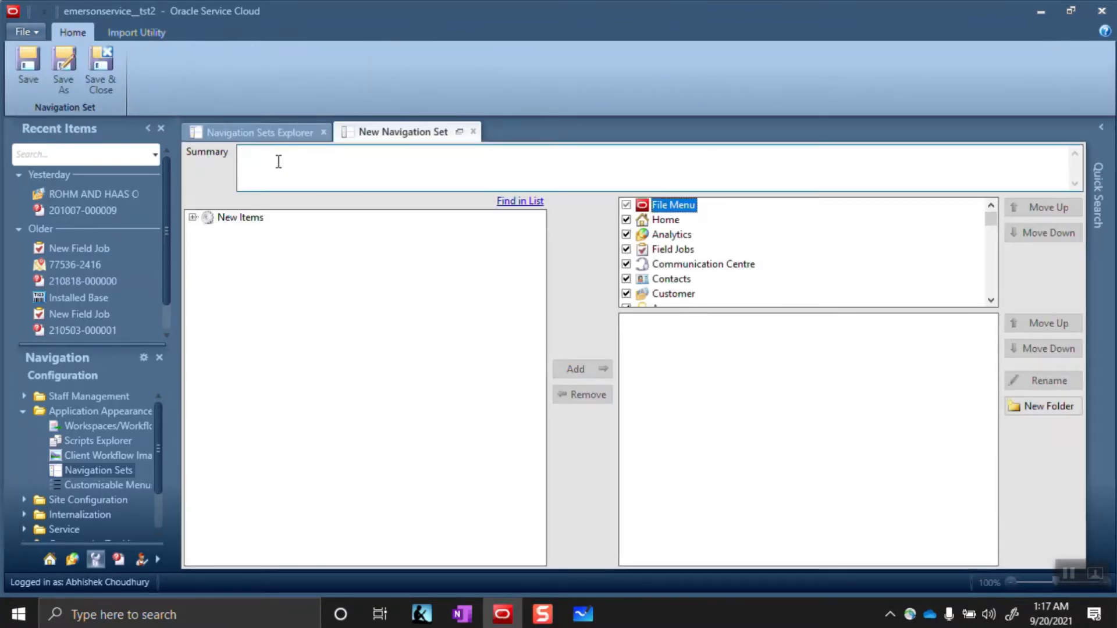
{"action": "type", "text": "This is the navigation set "}
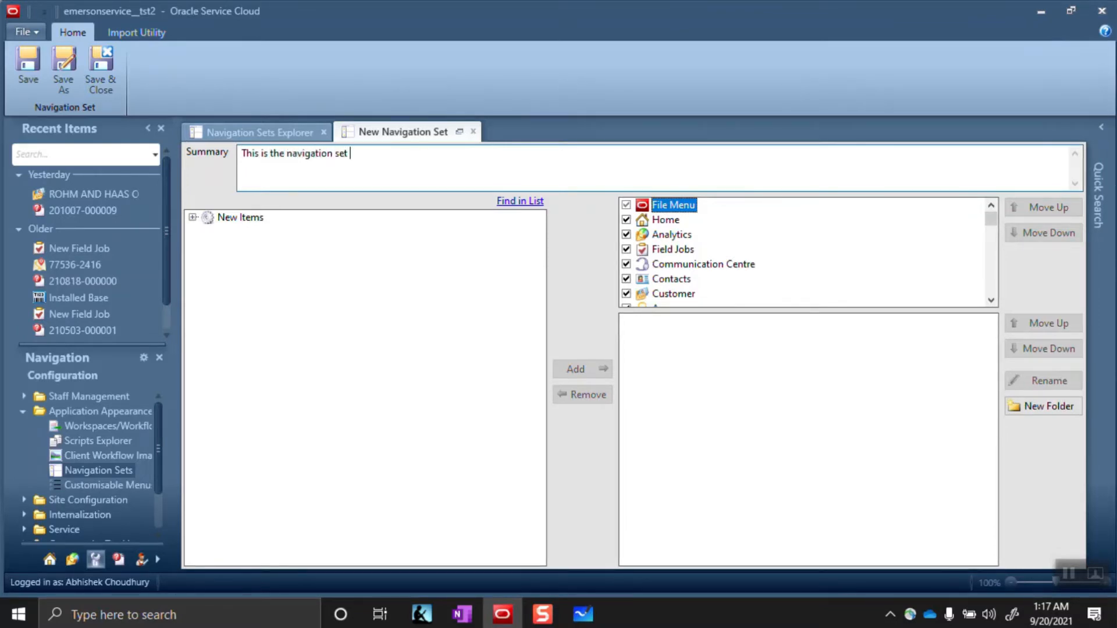
{"action": "type", "text": "for the Admin with the conf"}
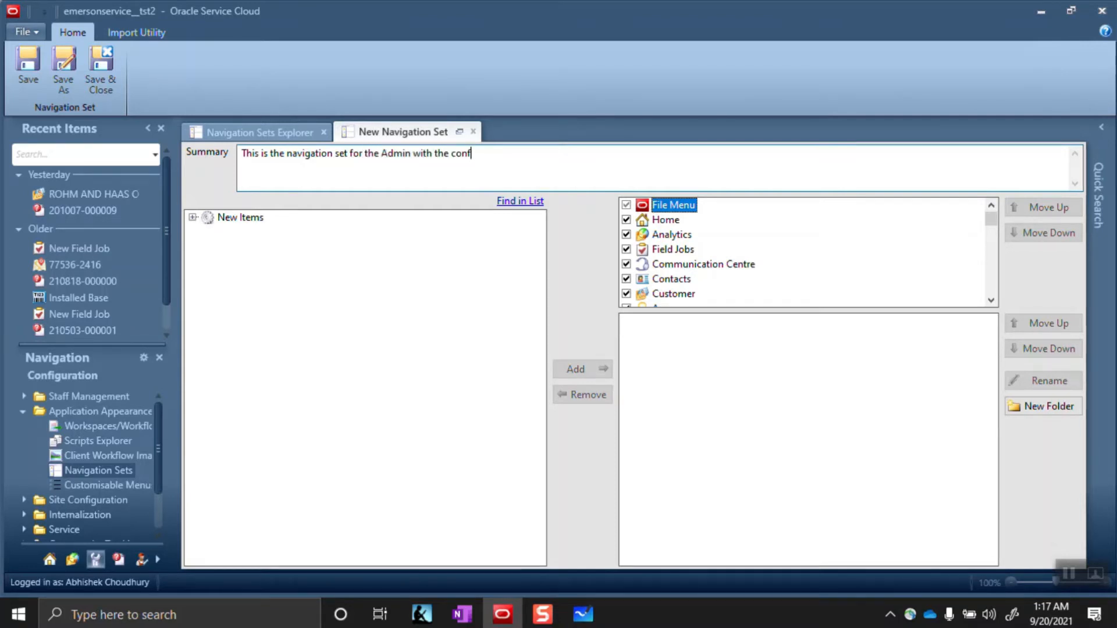
{"action": "type", "text": "iguration access"}
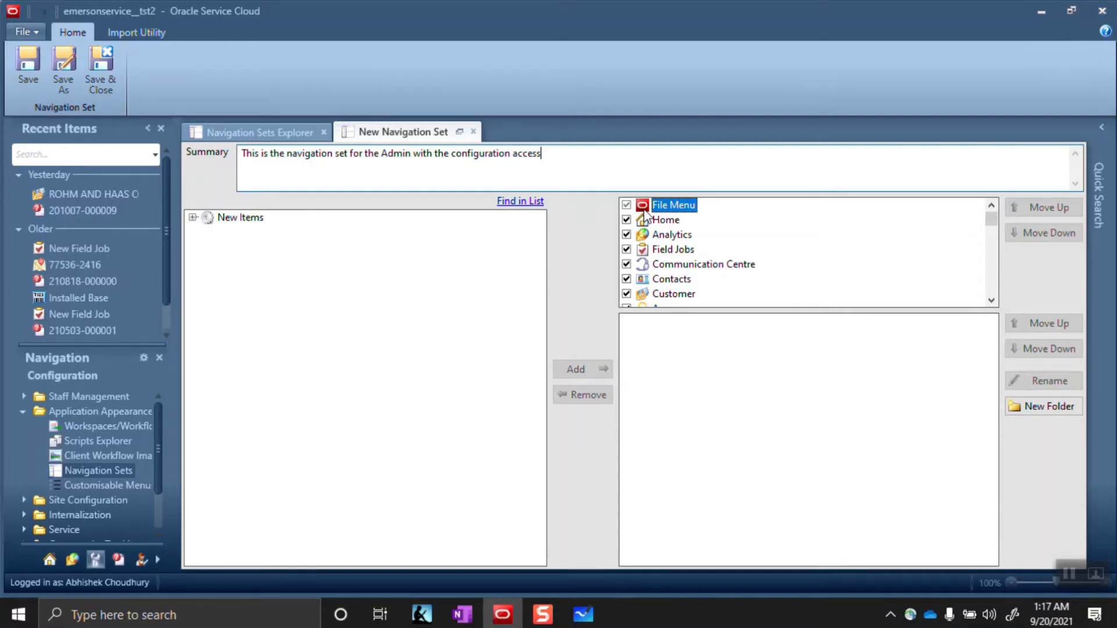
{"action": "left_click", "coordinate": [36, 34]}
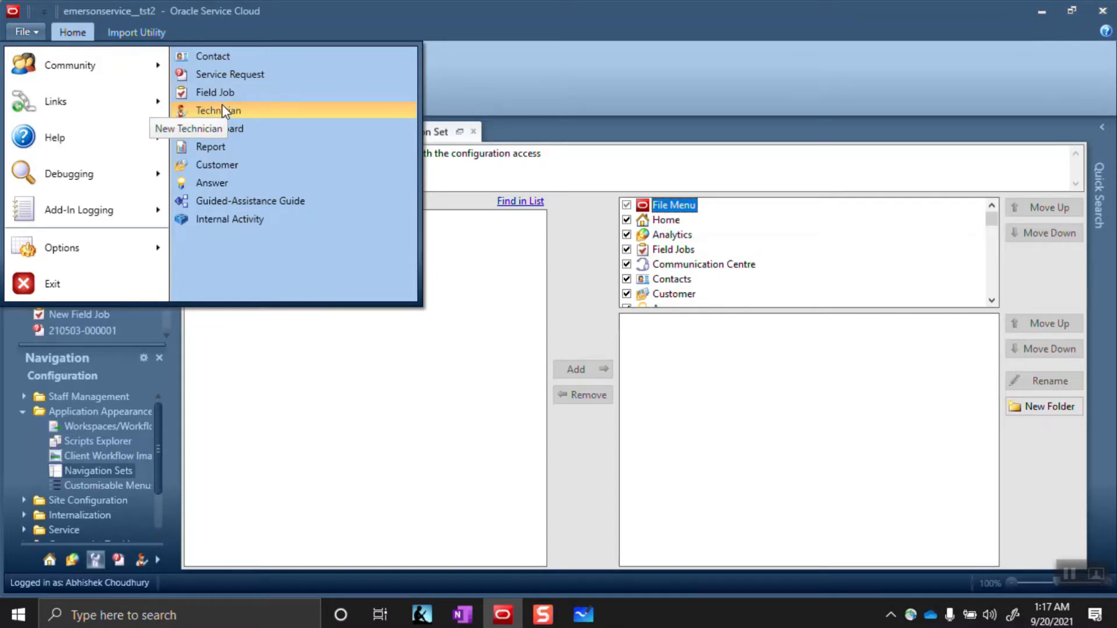
{"action": "left_click", "coordinate": [647, 130]}
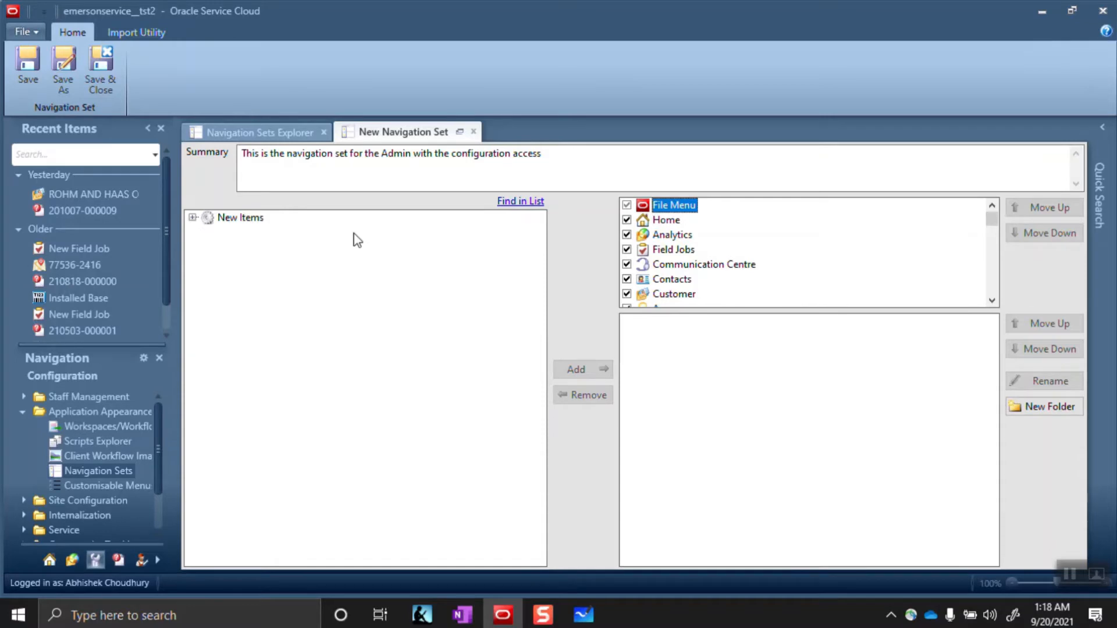
Add New Report, New Service Request and New File to the File Menu items
{"action": "left_click", "coordinate": [192, 217]}
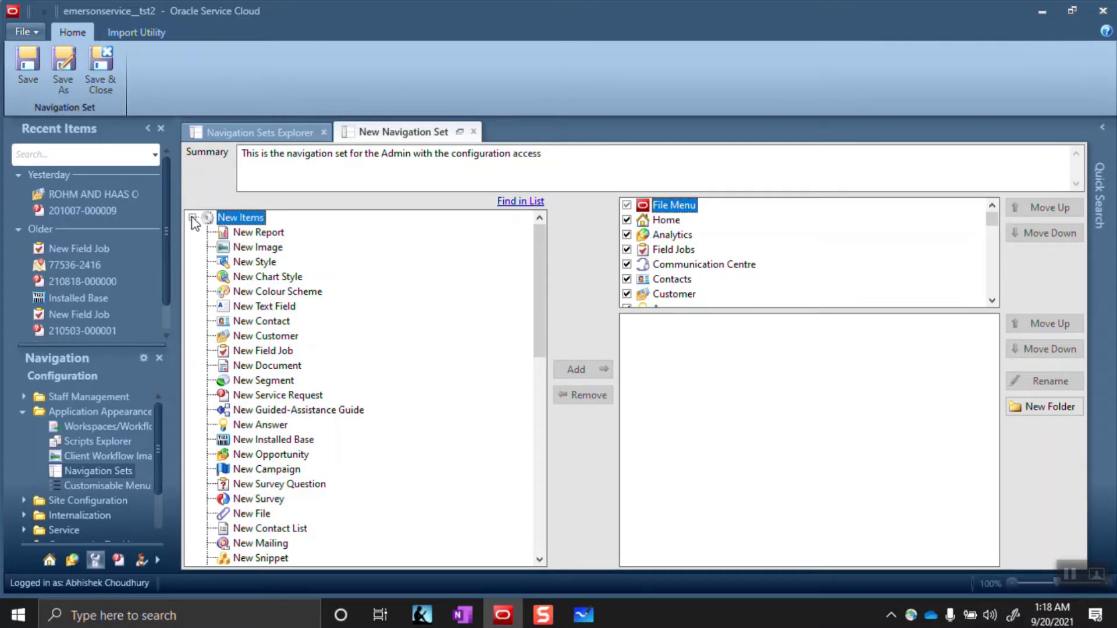
{"action": "left_click", "coordinate": [254, 233]}
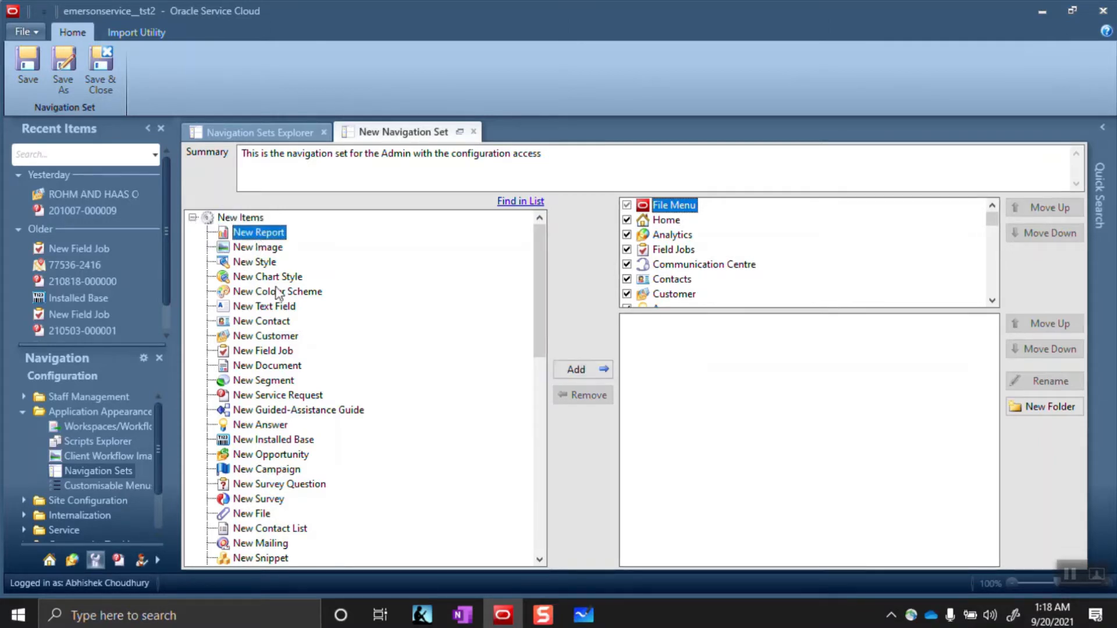
{"action": "left_click", "coordinate": [580, 369]}
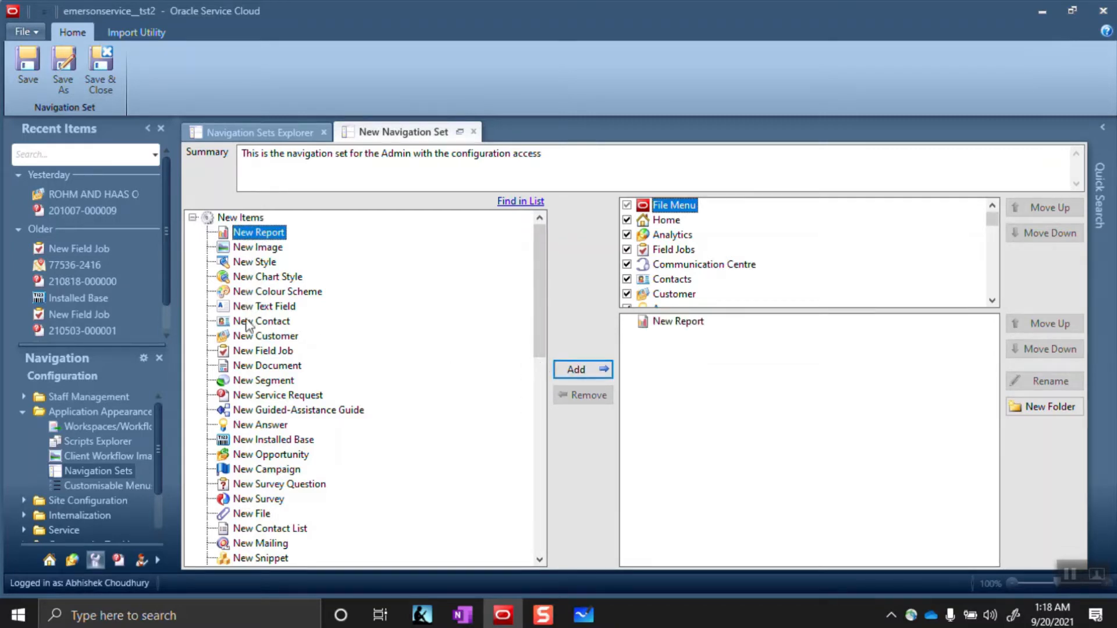
{"action": "left_click", "coordinate": [256, 397]}
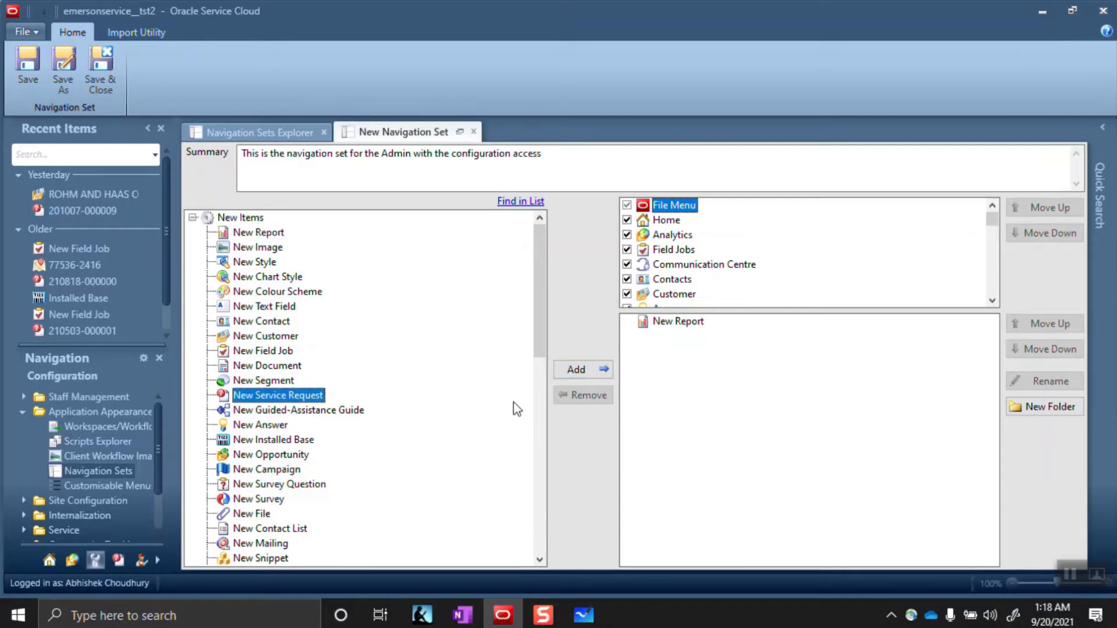
{"action": "left_click", "coordinate": [577, 369]}
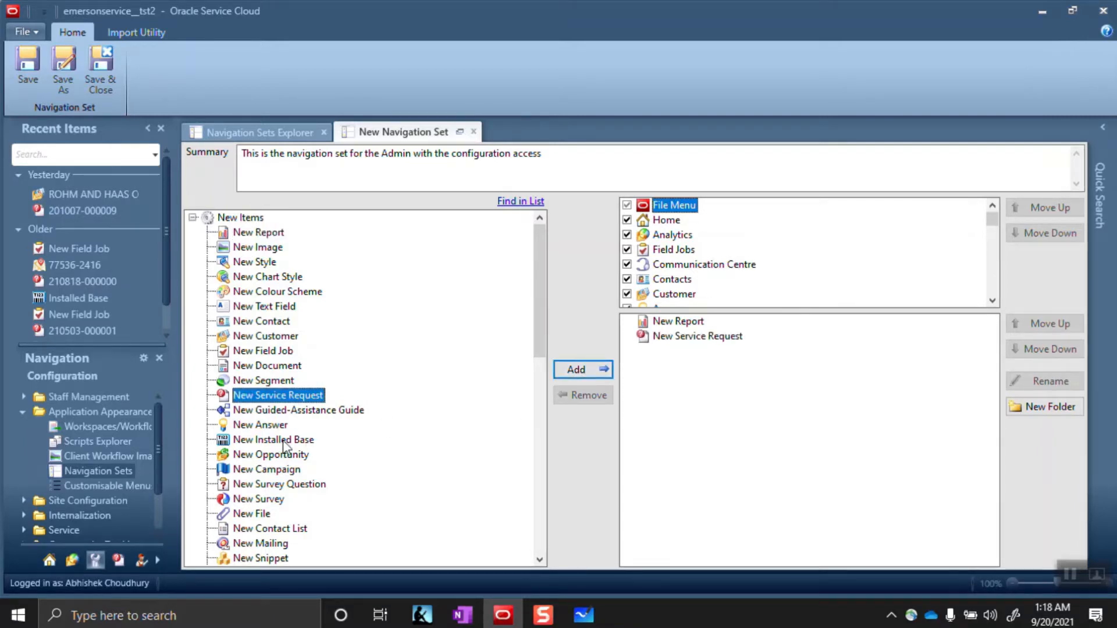
{"action": "scroll", "coordinate": [283, 469], "scroll_direction": "down", "scroll_amount": 2}
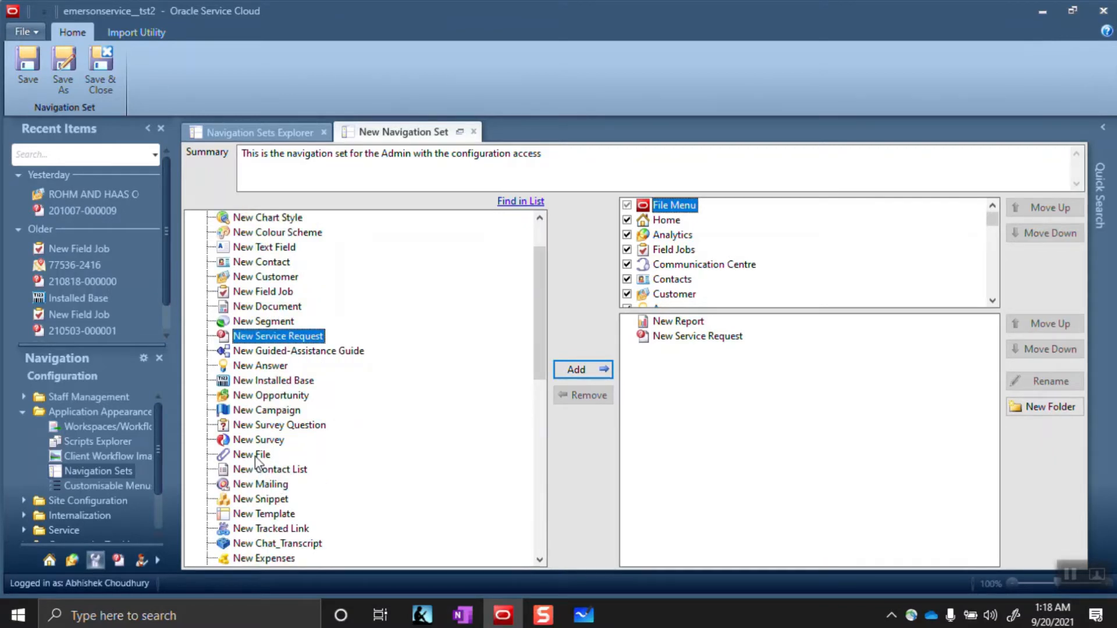
{"action": "left_click", "coordinate": [256, 456]}
{"action": "left_click", "coordinate": [576, 373]}
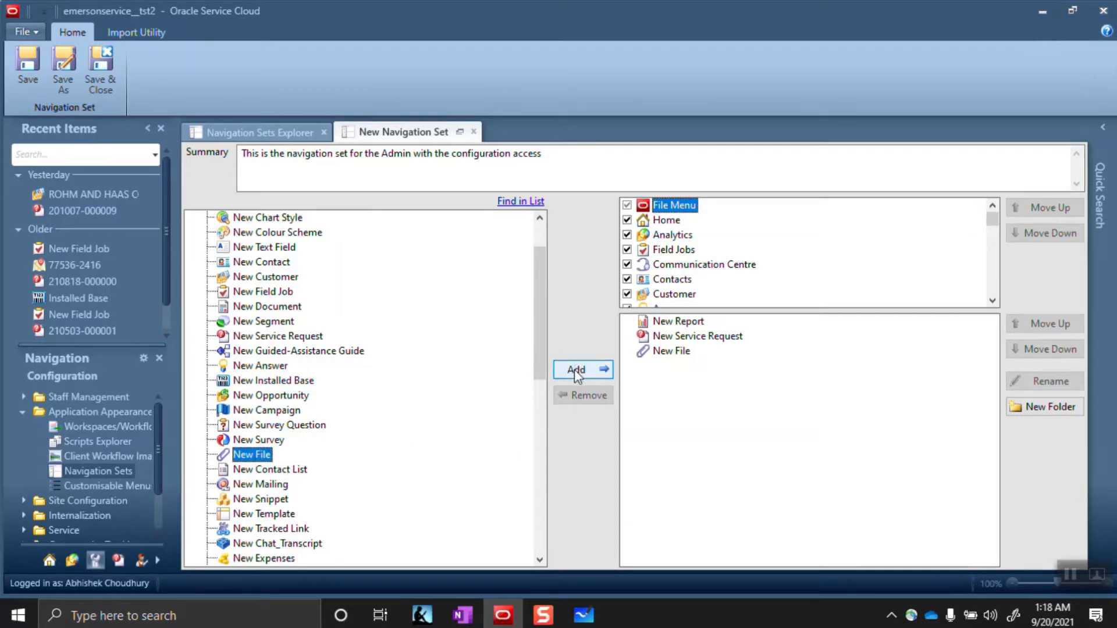
{"action": "scroll", "coordinate": [265, 454], "scroll_direction": "up", "scroll_amount": 2}
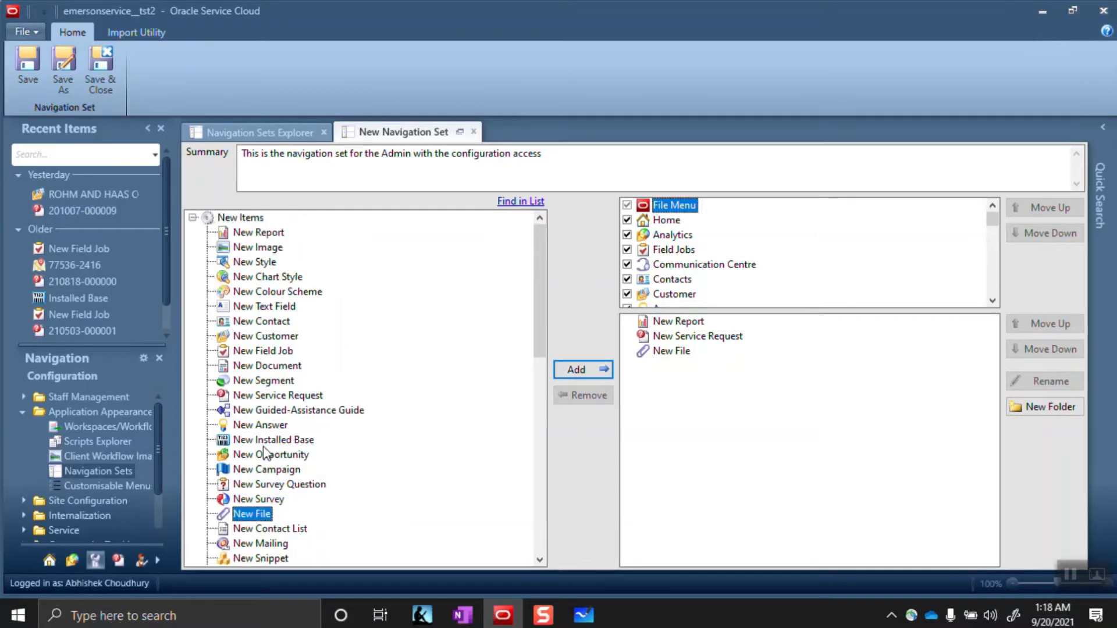
Add New Field Job, New Text Field and New Segment, then collapse New Items
{"action": "left_click", "coordinate": [259, 351]}
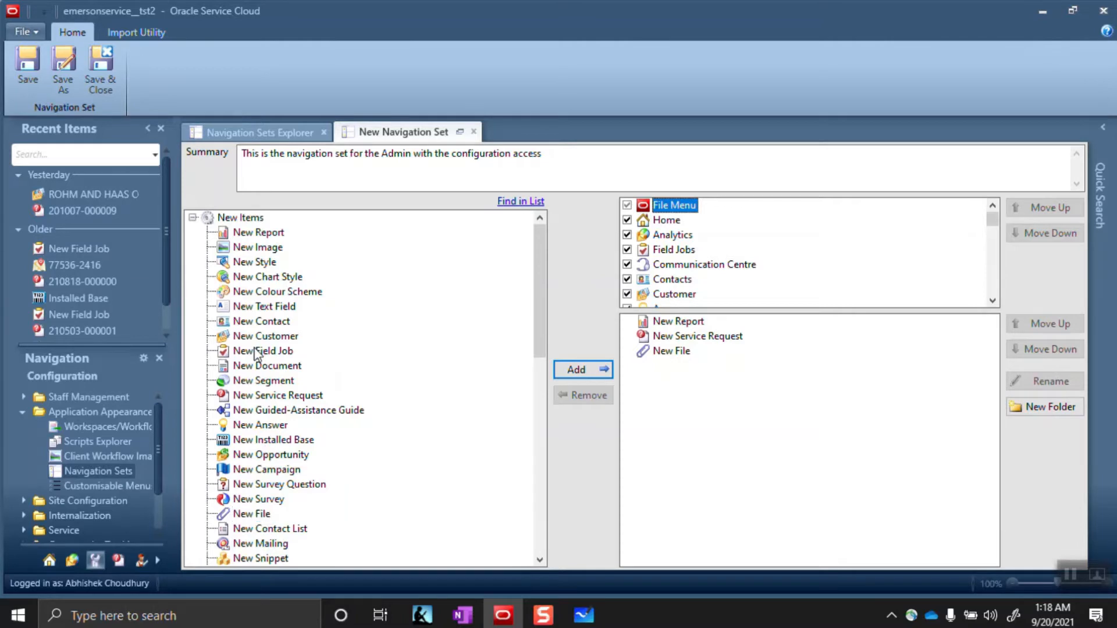
{"action": "left_click", "coordinate": [576, 372]}
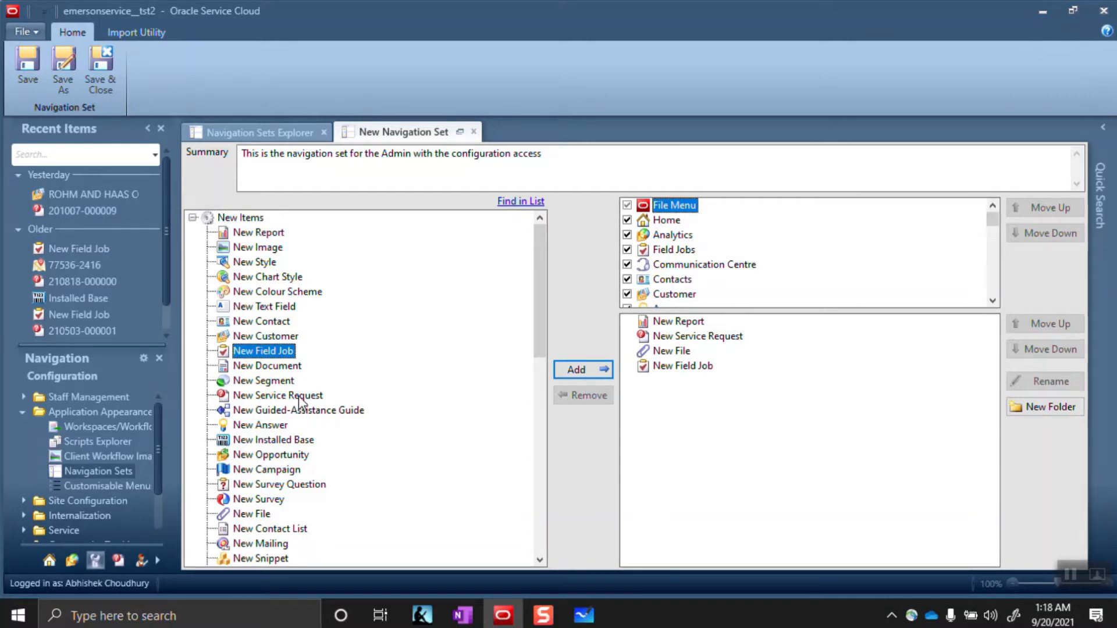
{"action": "left_click", "coordinate": [267, 308]}
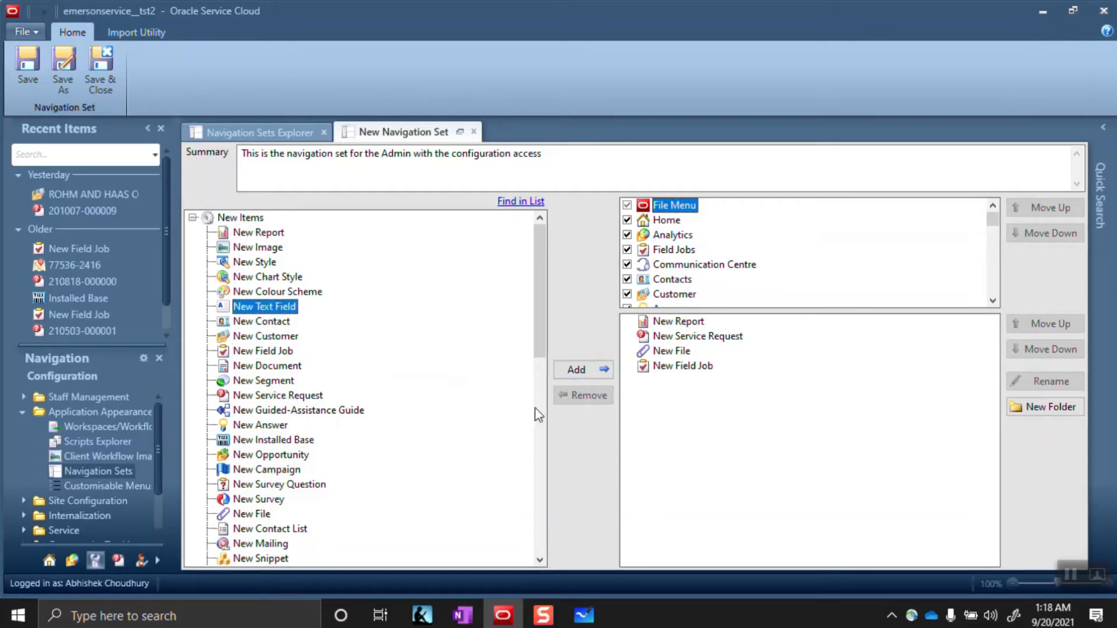
{"action": "left_click", "coordinate": [579, 369]}
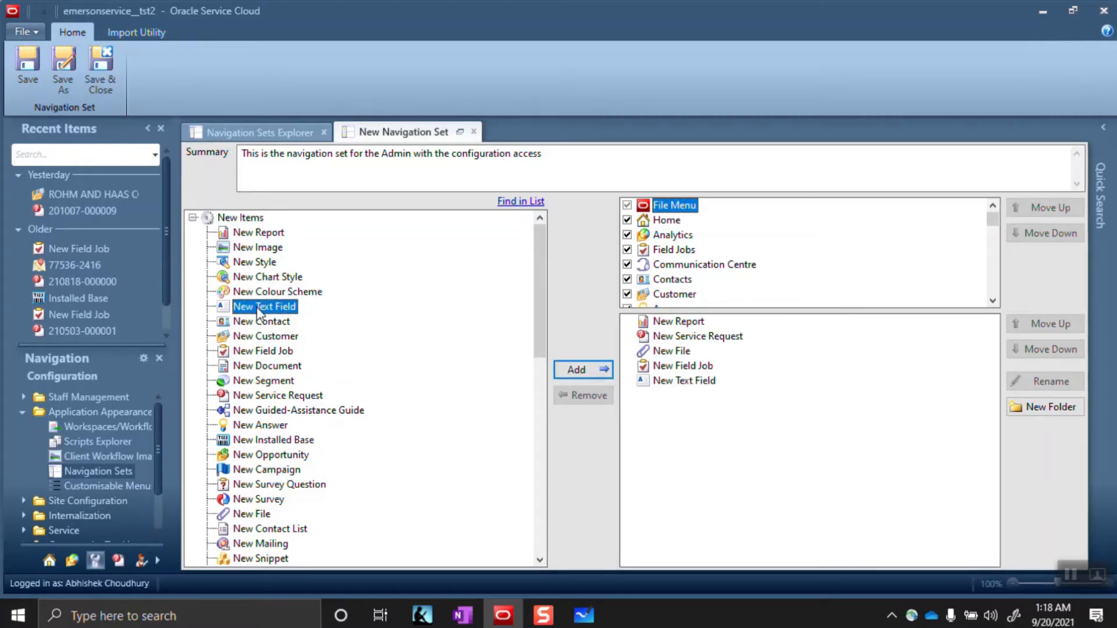
{"action": "left_click", "coordinate": [259, 381]}
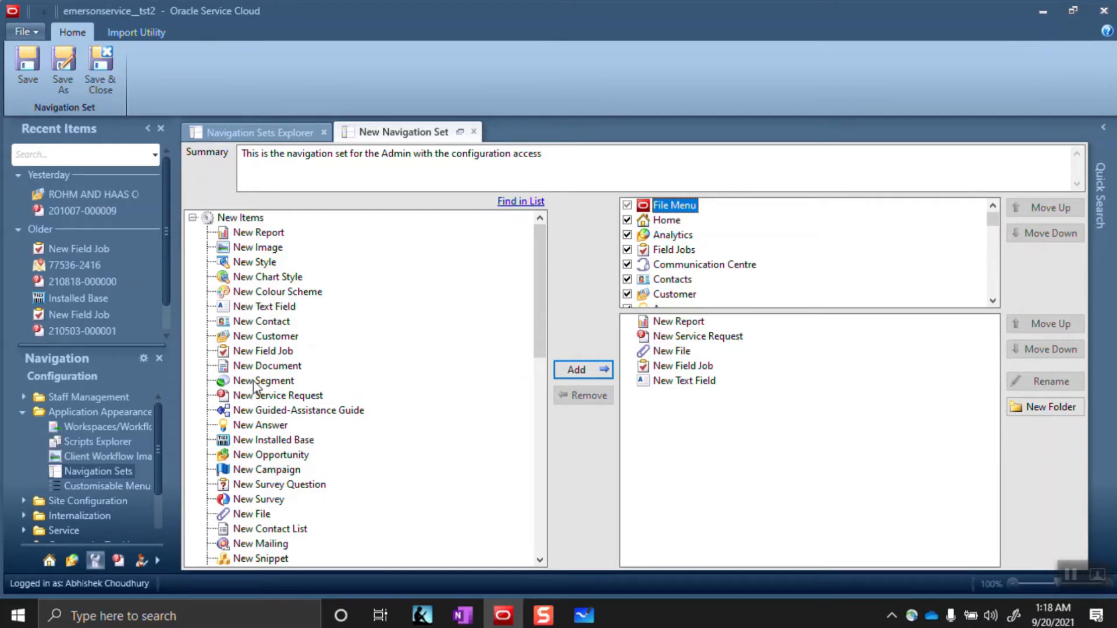
{"action": "left_click", "coordinate": [574, 370]}
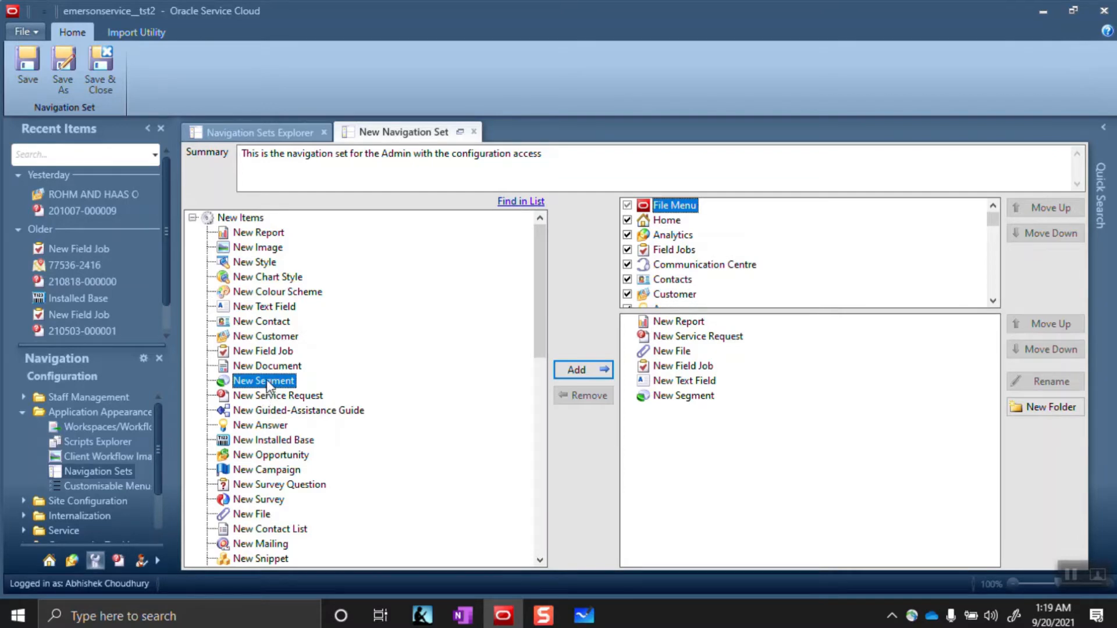
{"action": "left_click", "coordinate": [193, 218]}
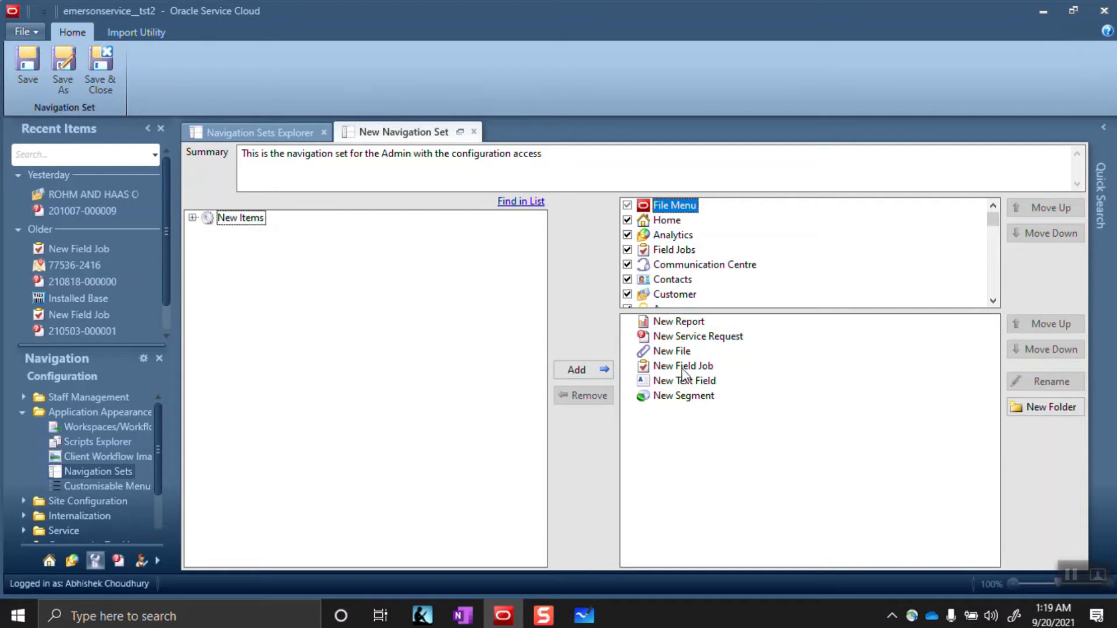
{"action": "left_click", "coordinate": [681, 337]}
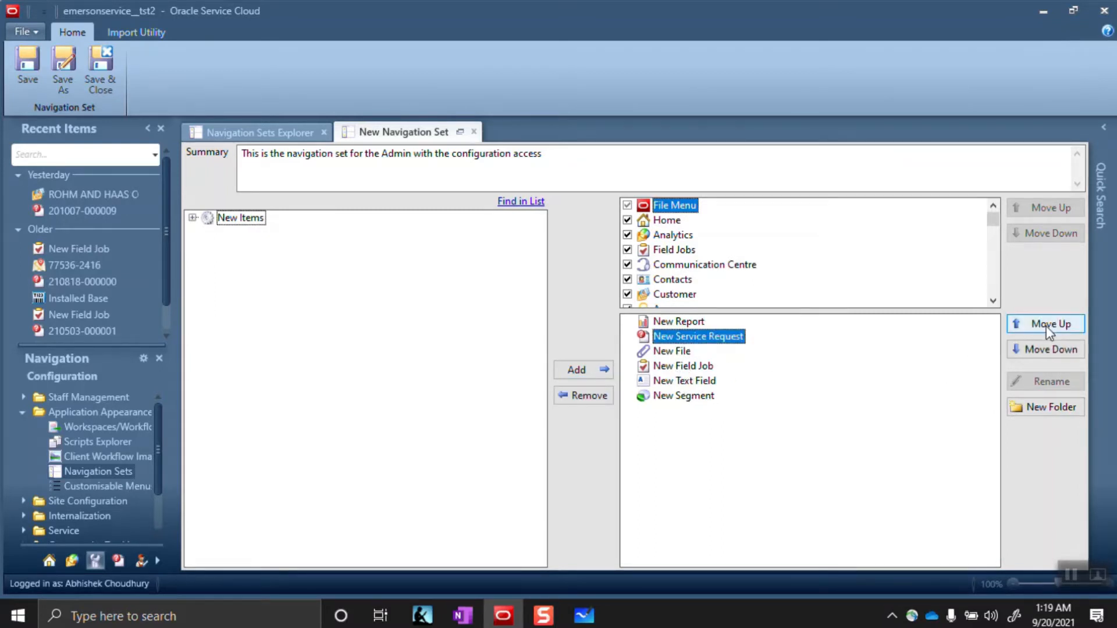
{"action": "left_click", "coordinate": [1046, 351]}
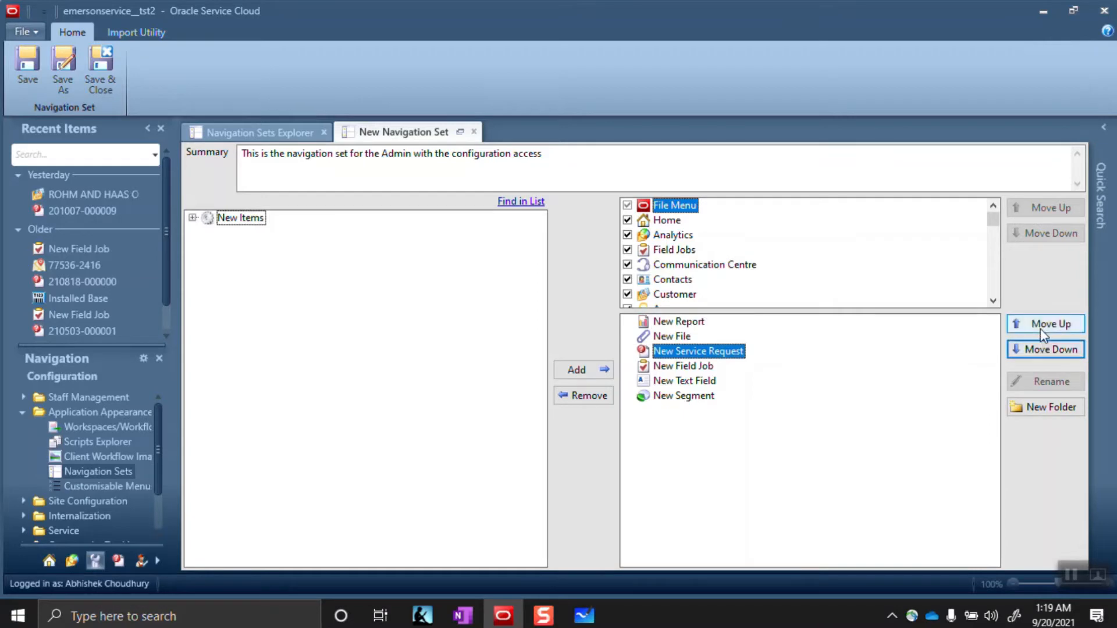
{"action": "left_click", "coordinate": [1038, 328]}
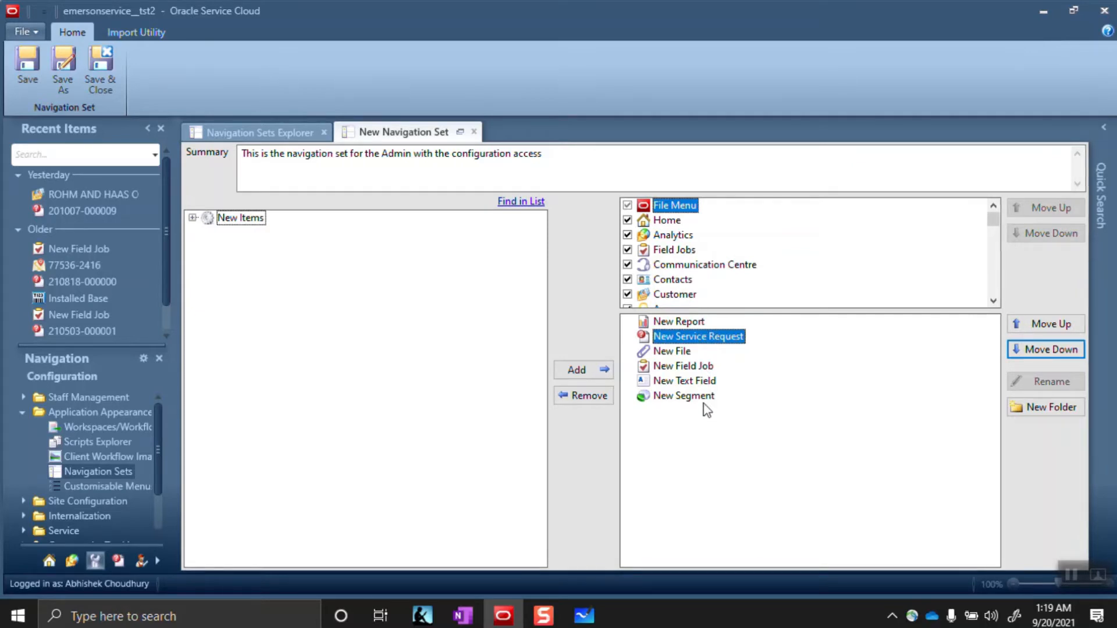
Select the Home section, browse Public Reports, and expand the Components tree
{"action": "left_click", "coordinate": [645, 222]}
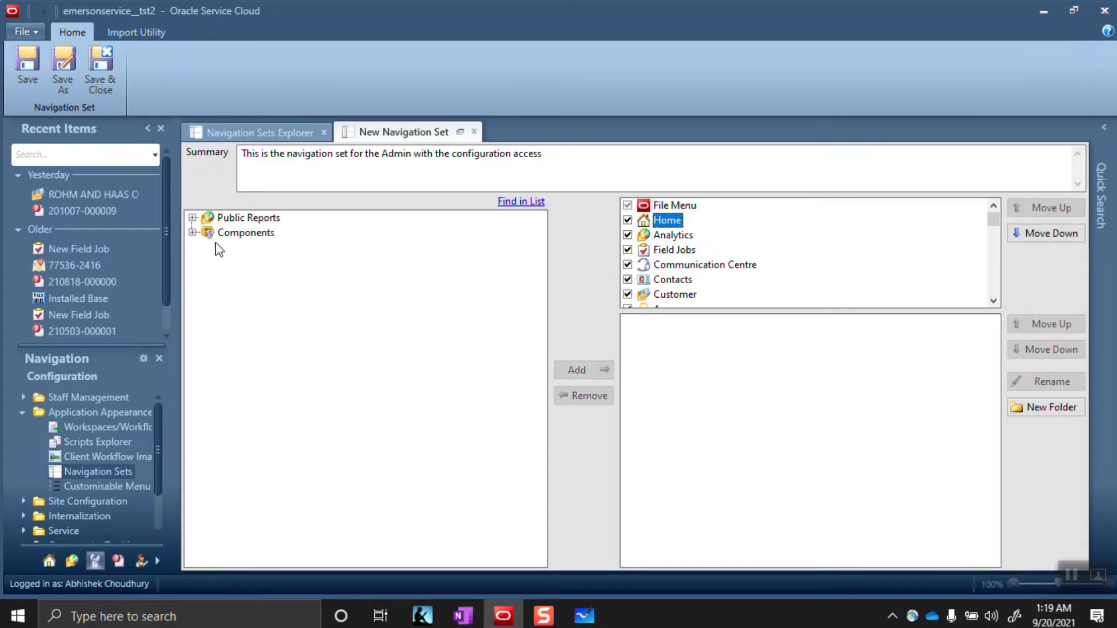
{"action": "left_click", "coordinate": [193, 219]}
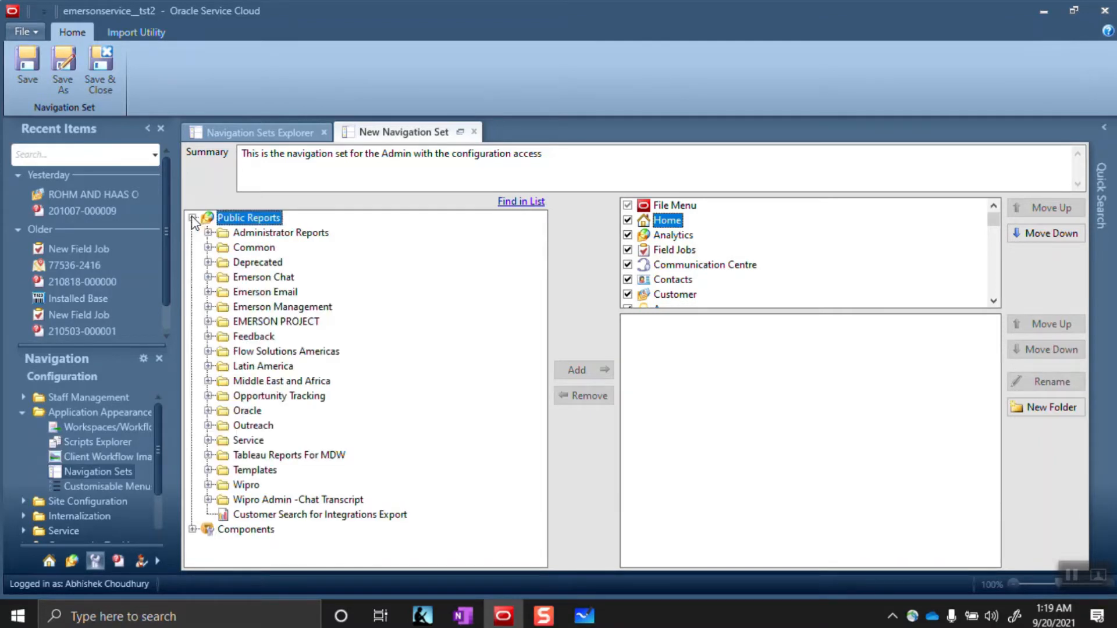
{"action": "left_click", "coordinate": [192, 218]}
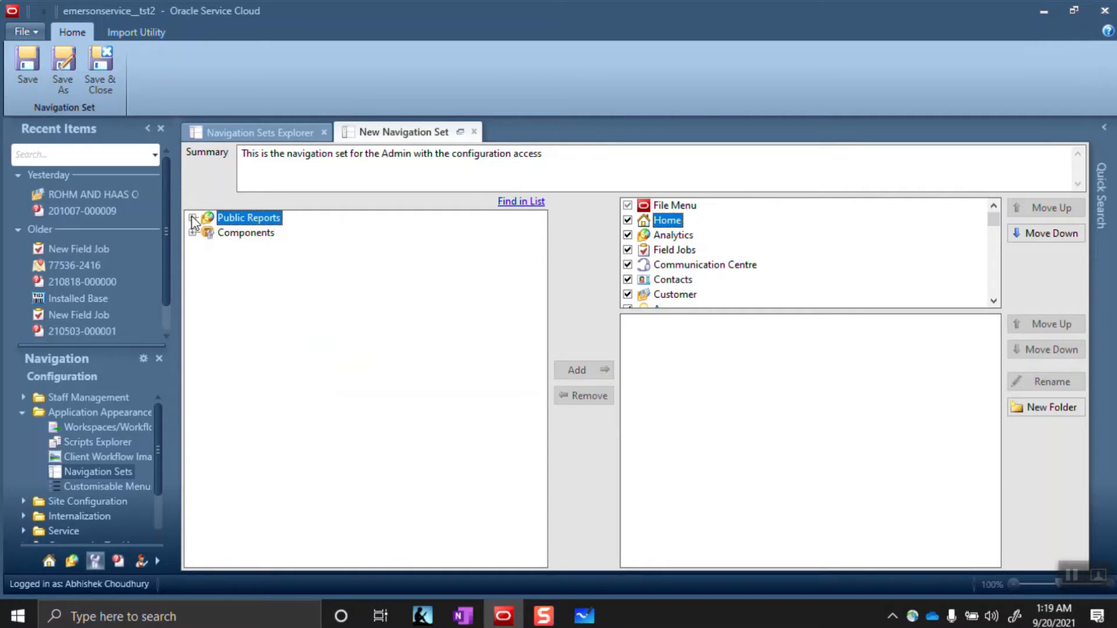
{"action": "left_click", "coordinate": [193, 233]}
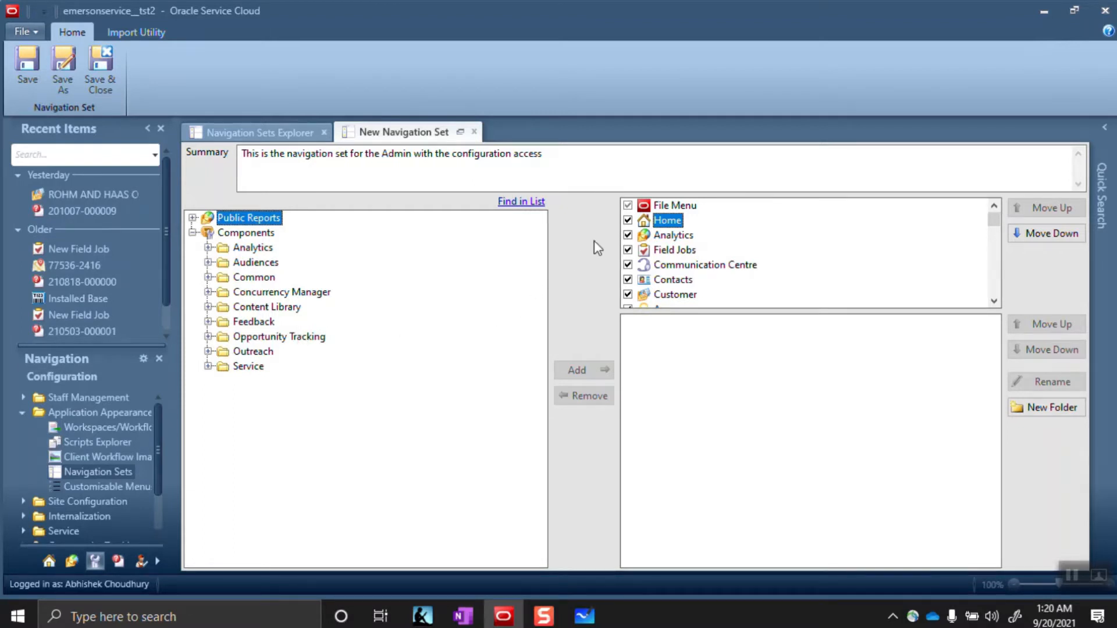
Uncheck Home, Analytics, Field Jobs, Communication Centre, Contacts, Customer, Answers, Service Requests and Leads
{"action": "left_click", "coordinate": [628, 220]}
{"action": "left_click", "coordinate": [628, 235]}
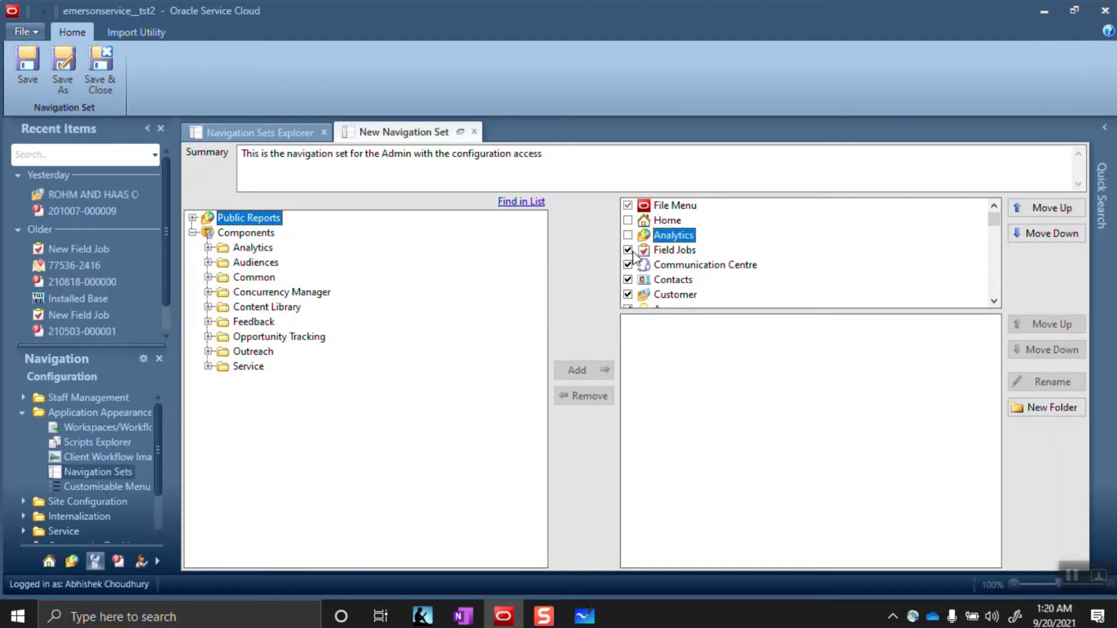
{"action": "left_click", "coordinate": [628, 249]}
{"action": "left_click", "coordinate": [627, 265]}
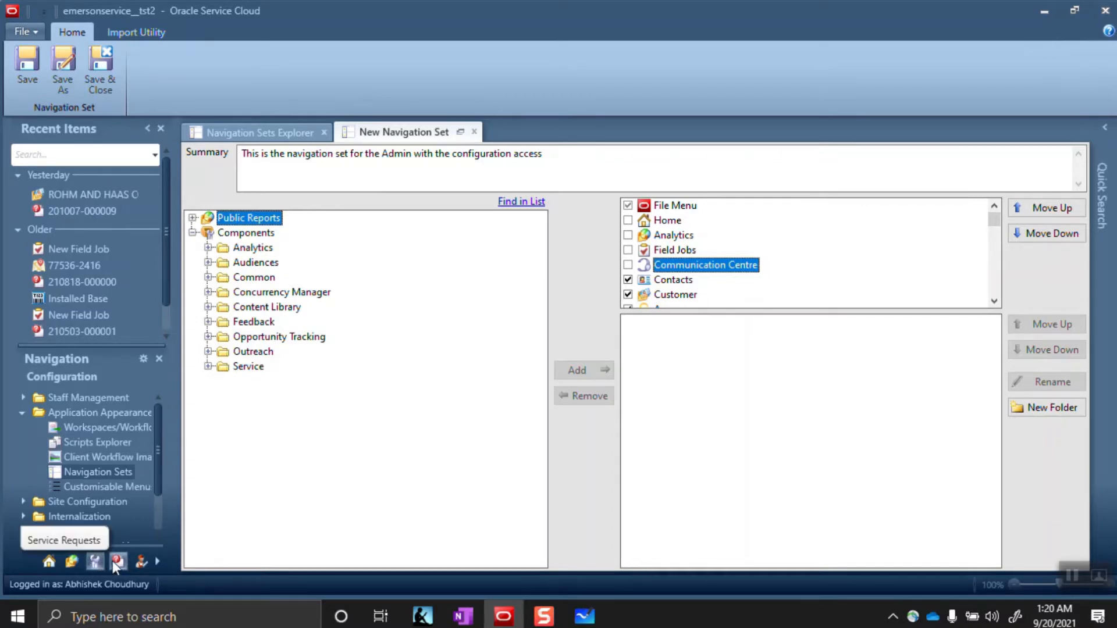
{"action": "left_click", "coordinate": [627, 279]}
{"action": "left_click", "coordinate": [628, 294]}
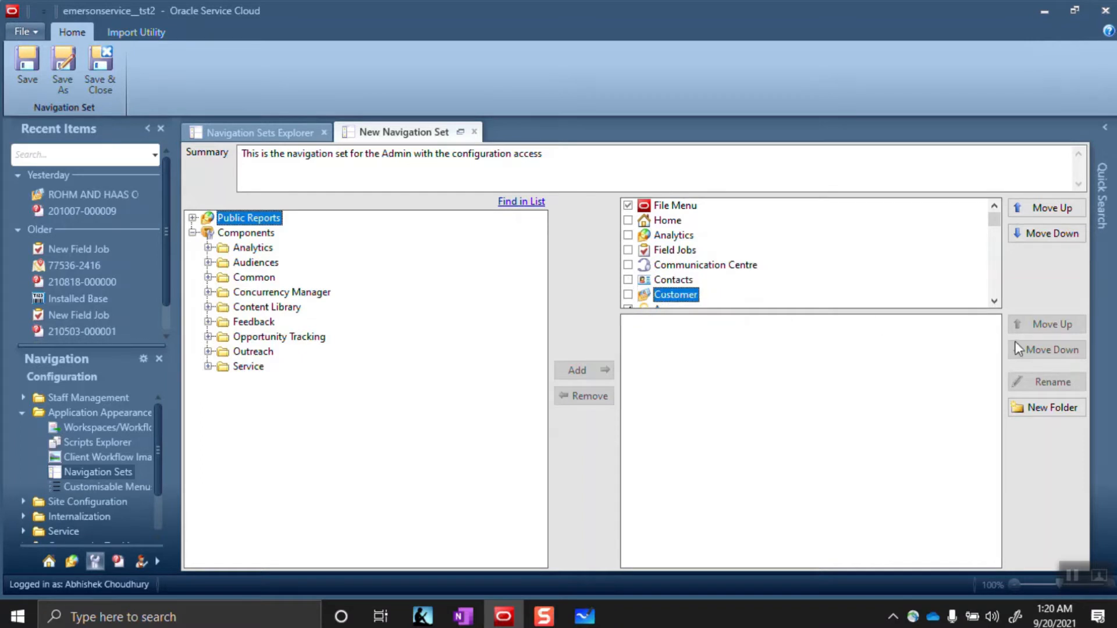
{"action": "double_click", "coordinate": [994, 301]}
{"action": "left_click", "coordinate": [995, 301]}
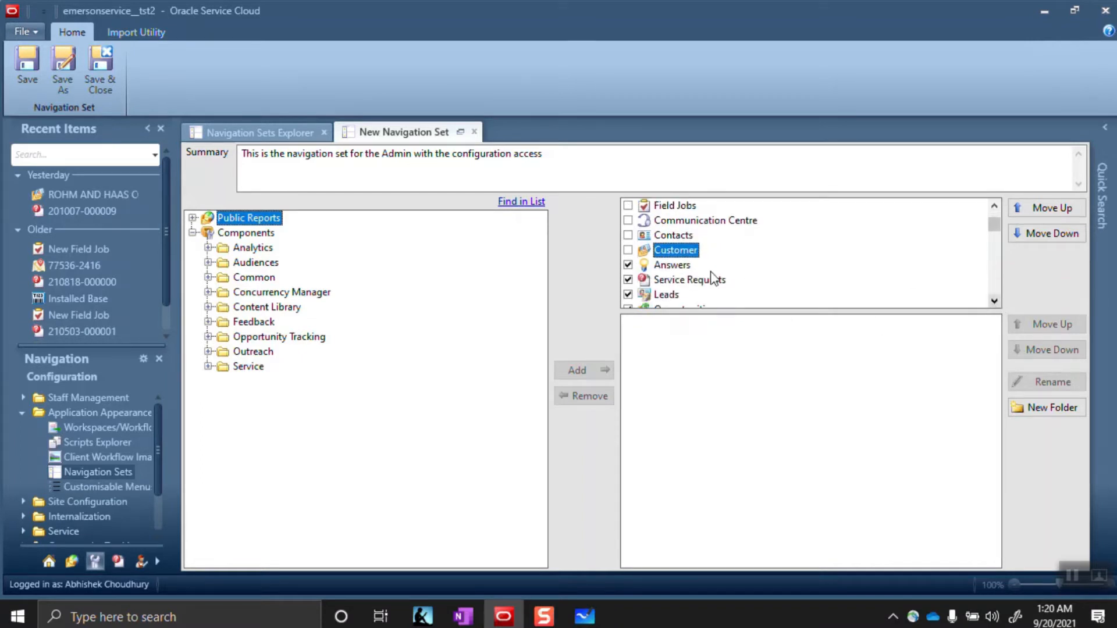
{"action": "left_click", "coordinate": [627, 265]}
{"action": "left_click", "coordinate": [628, 280]}
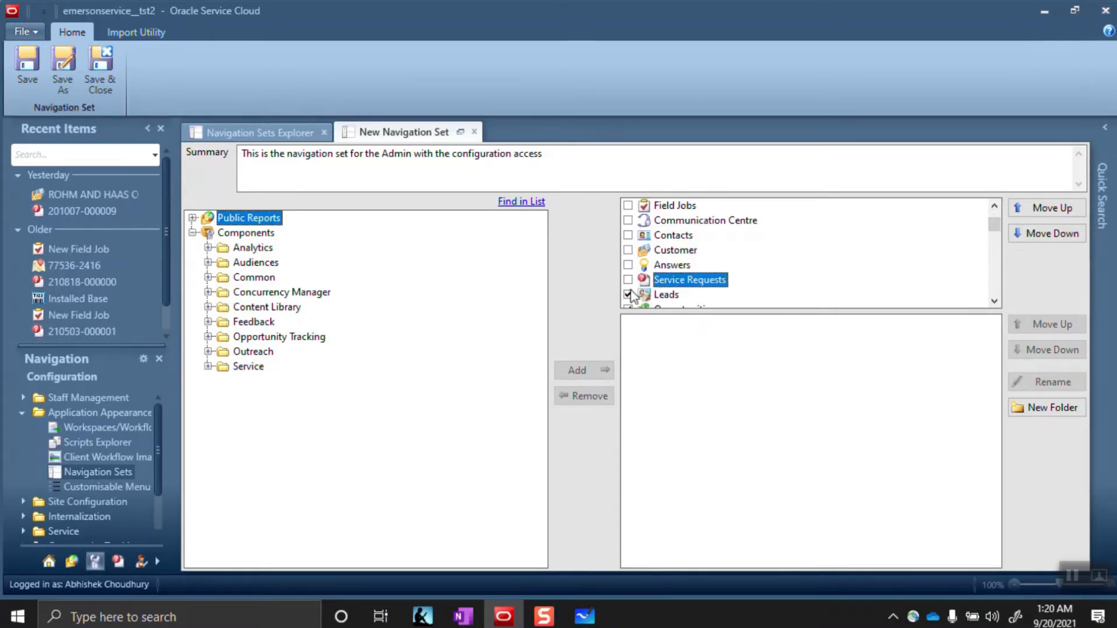
{"action": "left_click", "coordinate": [628, 294]}
Uncheck Opportunities, Campaigns, Surveys, Mailings, Content Library, Audiences and Quick Search
{"action": "double_click", "coordinate": [994, 301]}
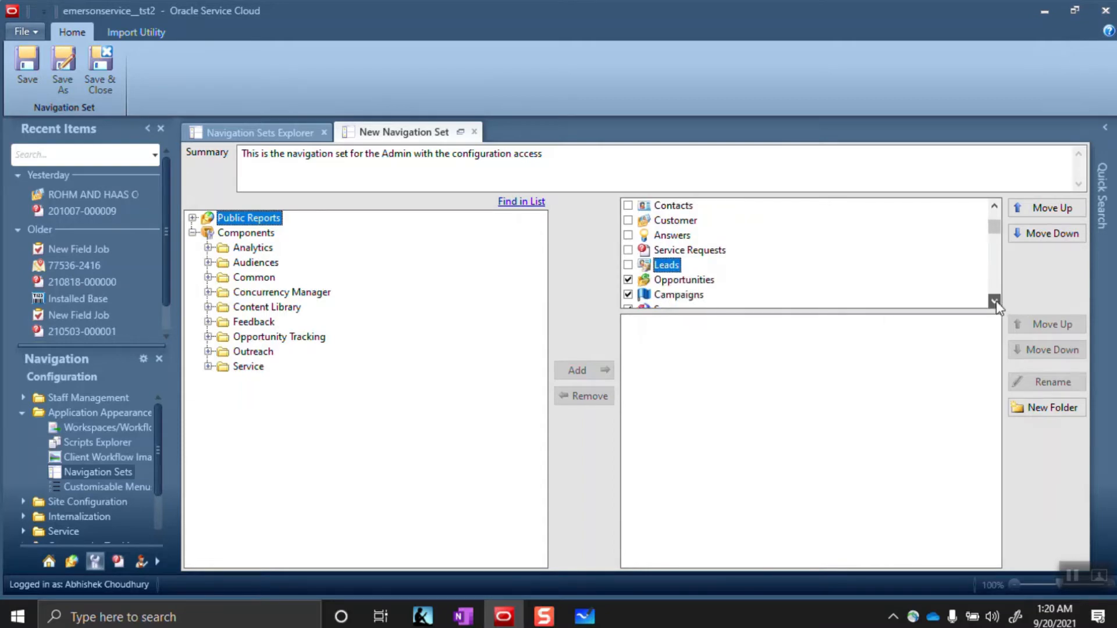
{"action": "double_click", "coordinate": [994, 302]}
{"action": "left_click", "coordinate": [628, 250]}
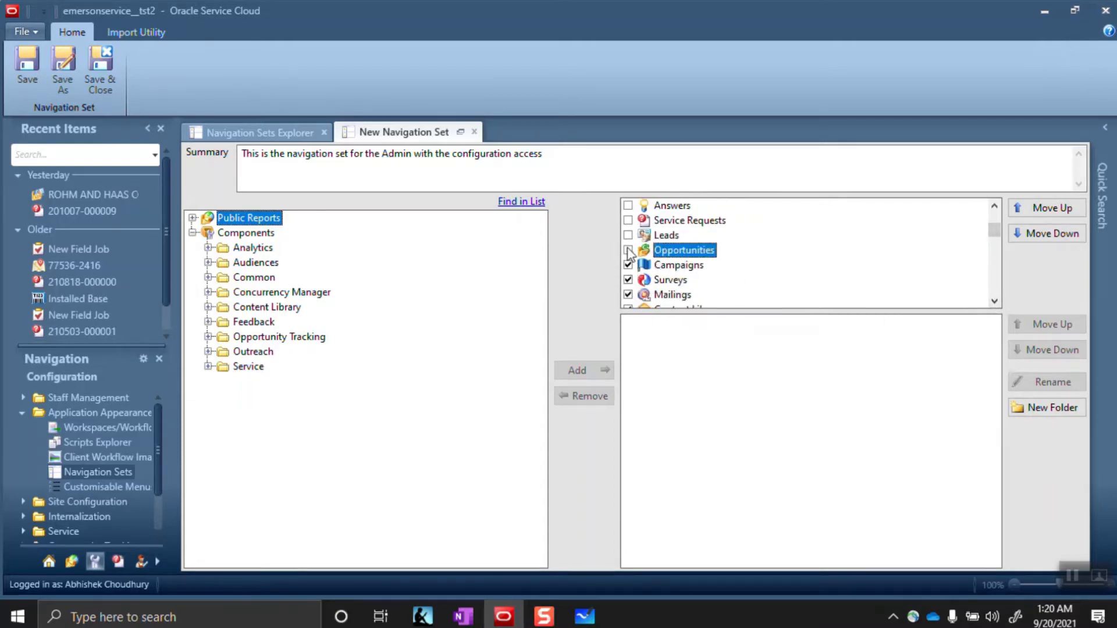
{"action": "left_click", "coordinate": [627, 265]}
{"action": "left_click", "coordinate": [628, 279]}
{"action": "left_click", "coordinate": [628, 295]}
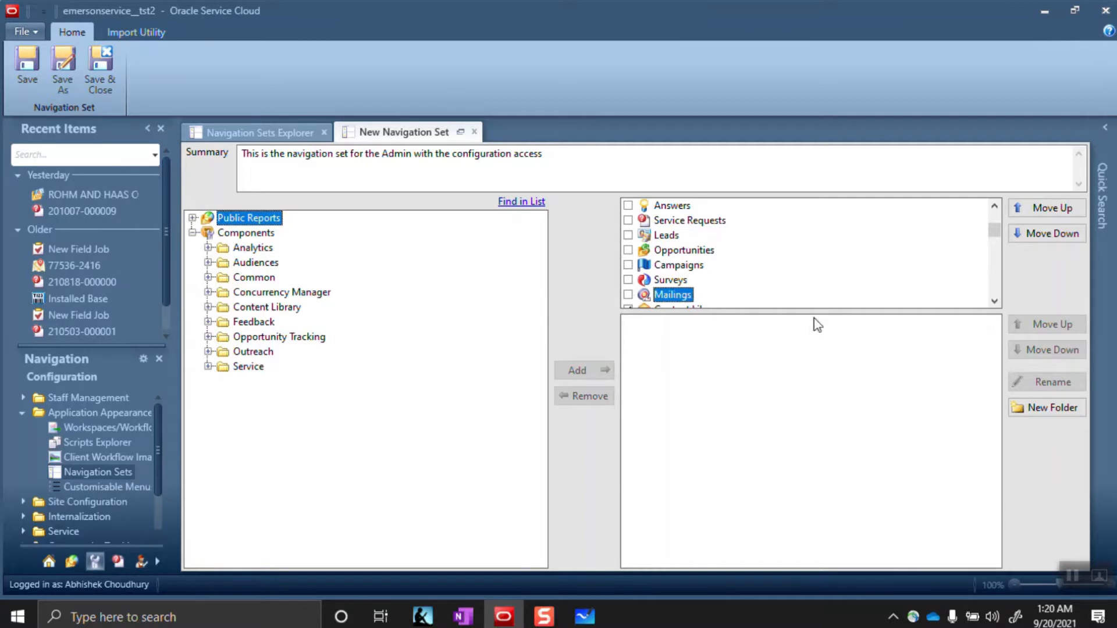
{"action": "triple_click", "coordinate": [994, 301]}
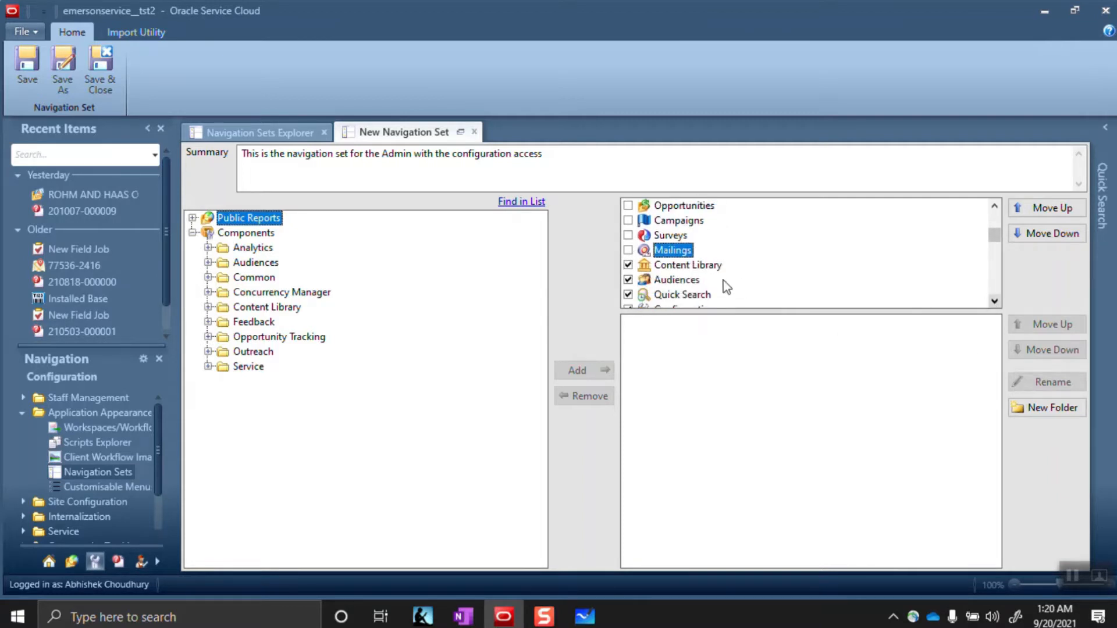
{"action": "left_click", "coordinate": [628, 265]}
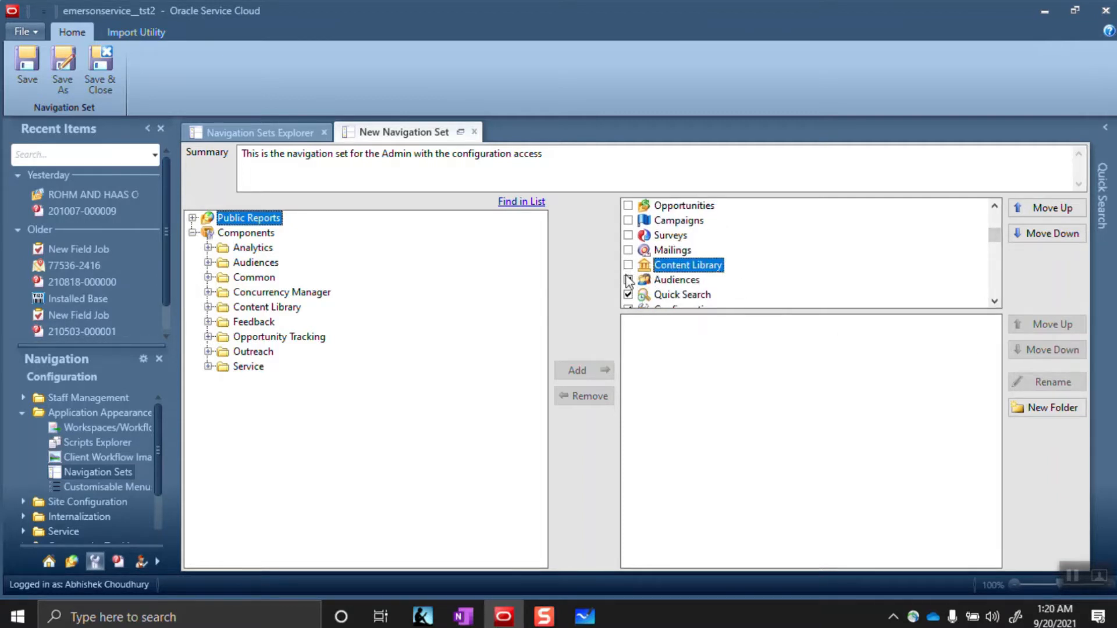
{"action": "left_click", "coordinate": [628, 280]}
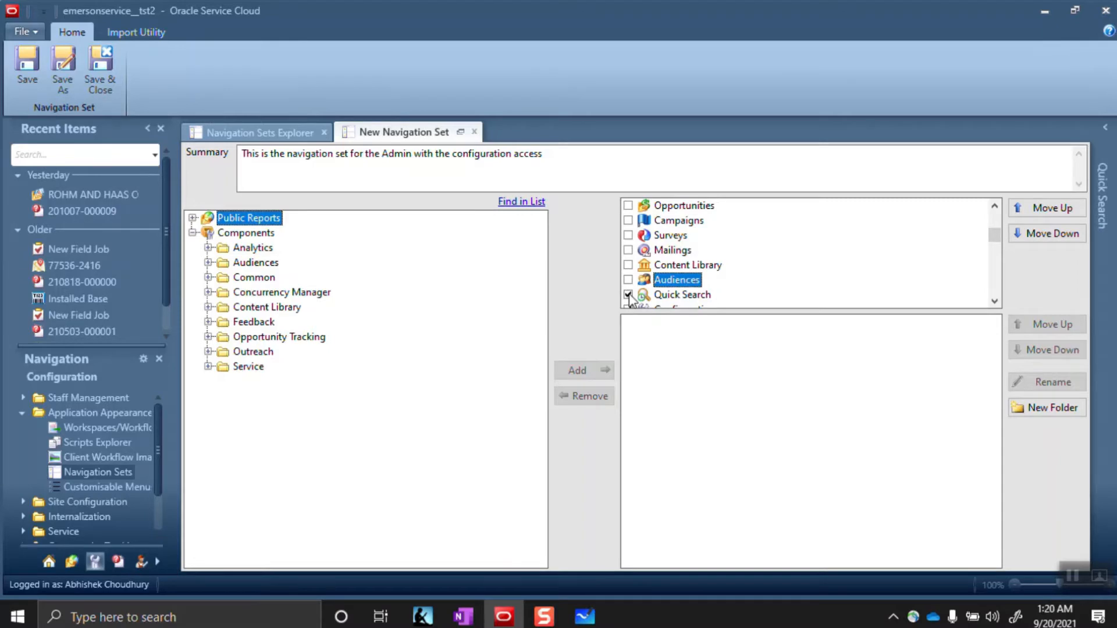
{"action": "left_click", "coordinate": [627, 295]}
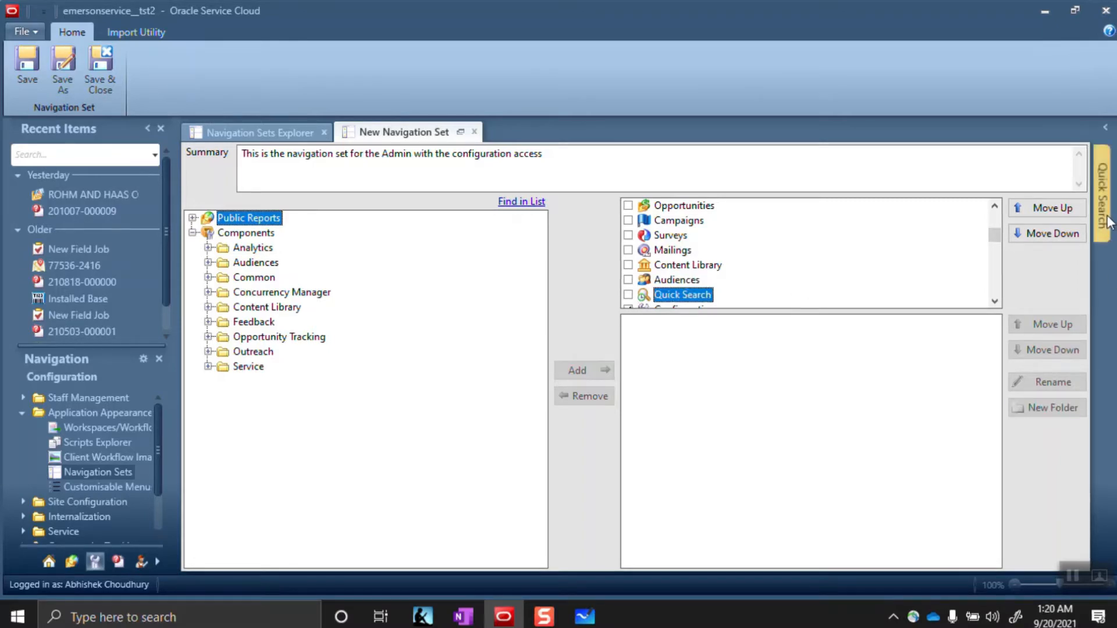
Pin the Quick Search panel open and display the Configuration section's folders
{"action": "mouse_move", "coordinate": [1105, 215]}
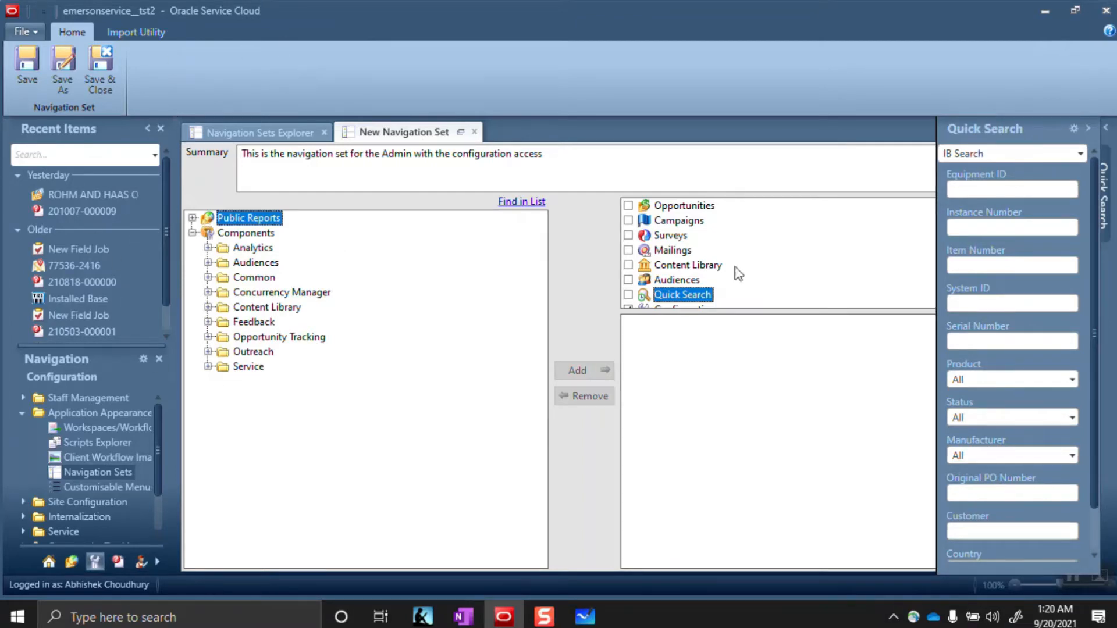
{"action": "left_click", "coordinate": [1089, 131]}
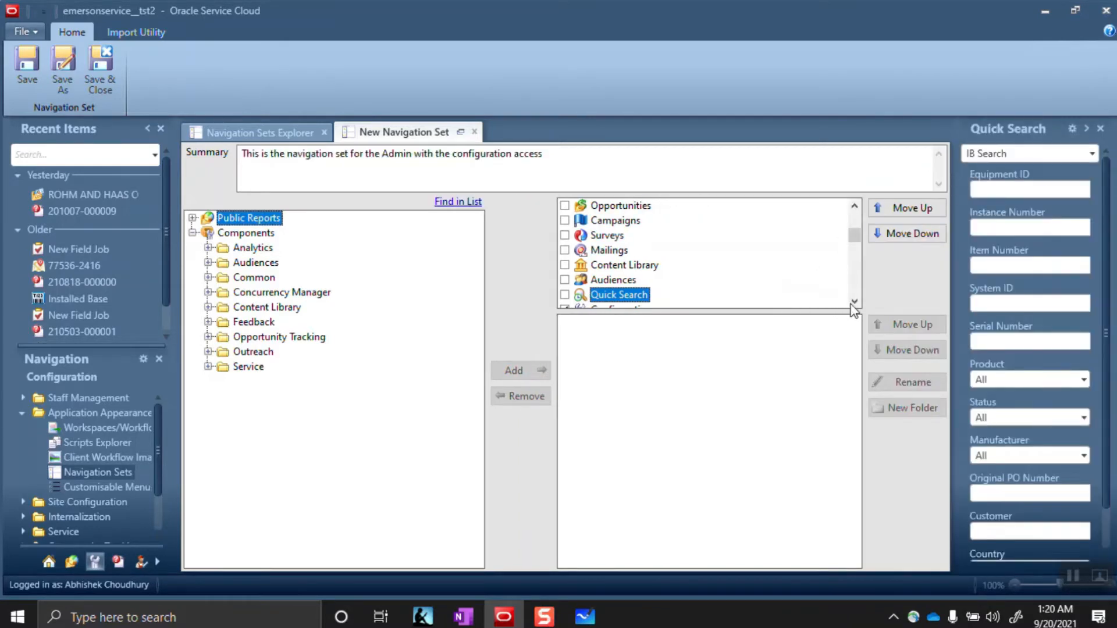
{"action": "left_click", "coordinate": [854, 302]}
{"action": "left_click", "coordinate": [854, 301]}
{"action": "left_click", "coordinate": [854, 302]}
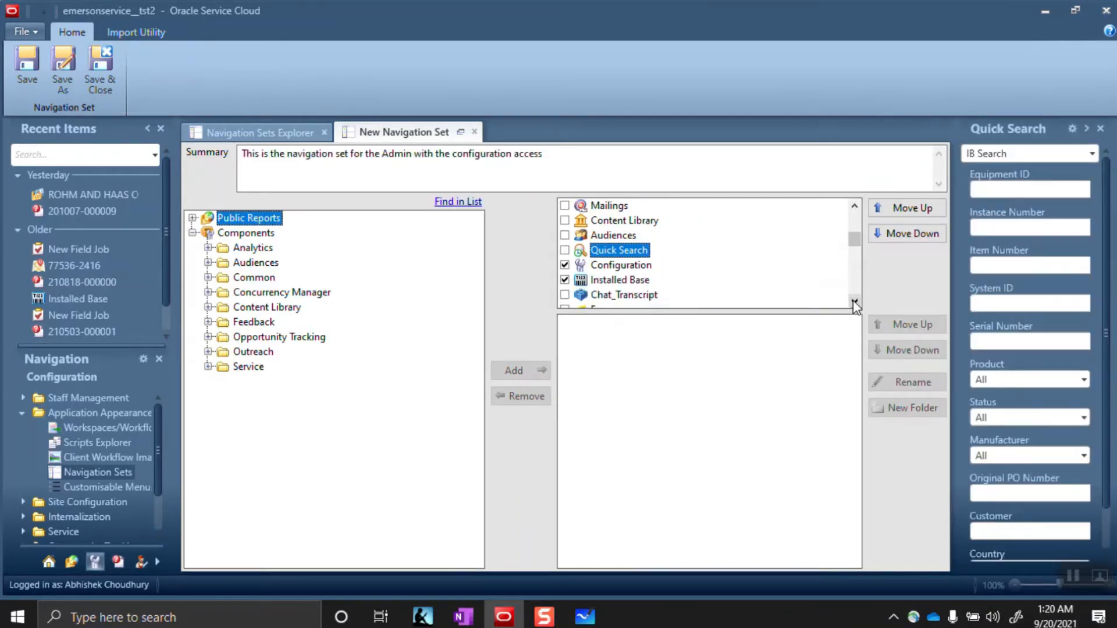
{"action": "left_click", "coordinate": [613, 266]}
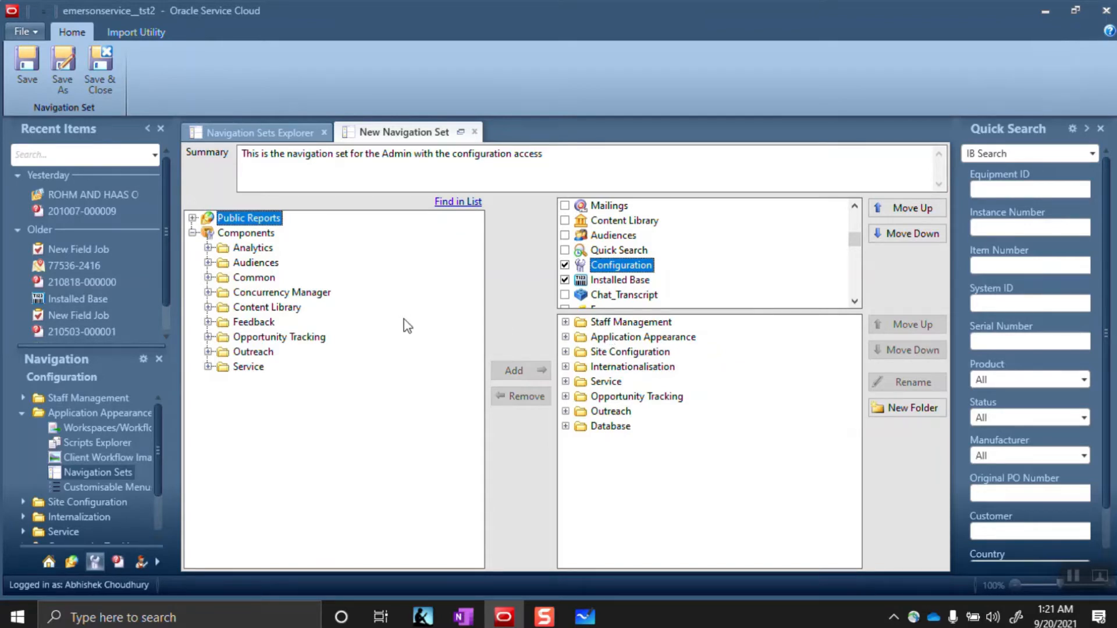
Uncheck Installed Base and review the Configuration section's folders, such as Staff Management
{"action": "left_click", "coordinate": [565, 323]}
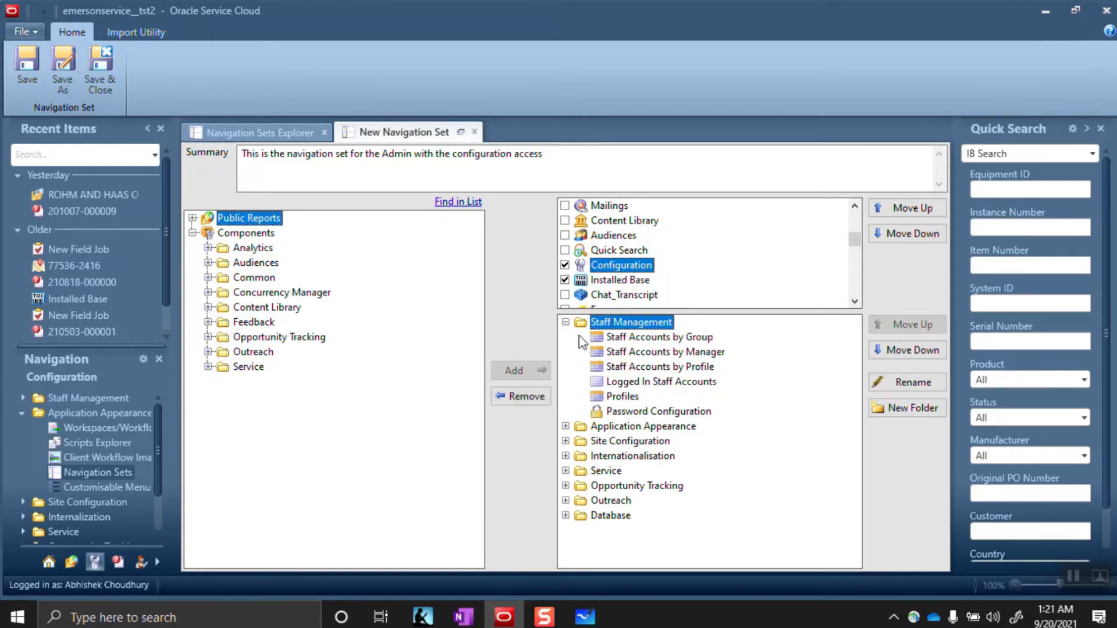
{"action": "left_click", "coordinate": [565, 323]}
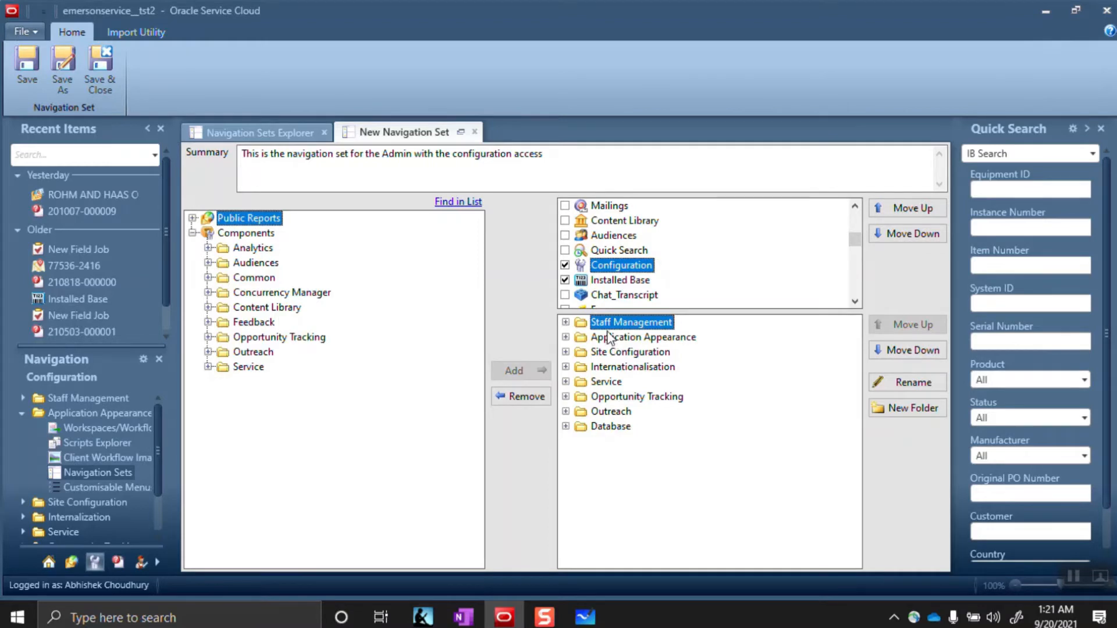
{"action": "left_click", "coordinate": [566, 281]}
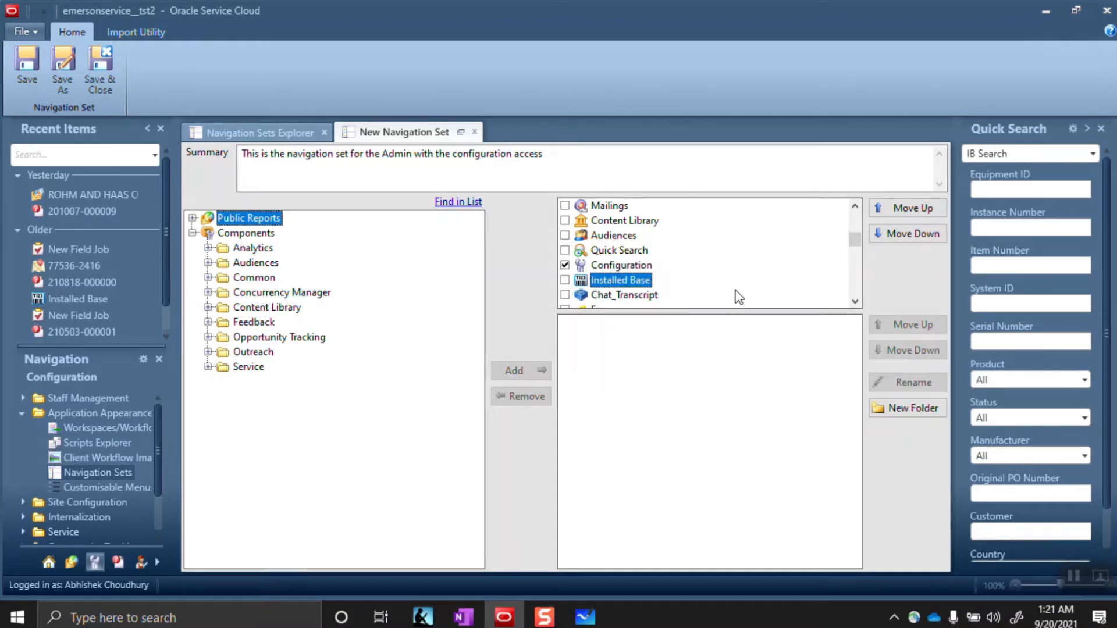
{"action": "left_click", "coordinate": [634, 265]}
{"action": "left_click", "coordinate": [855, 302]}
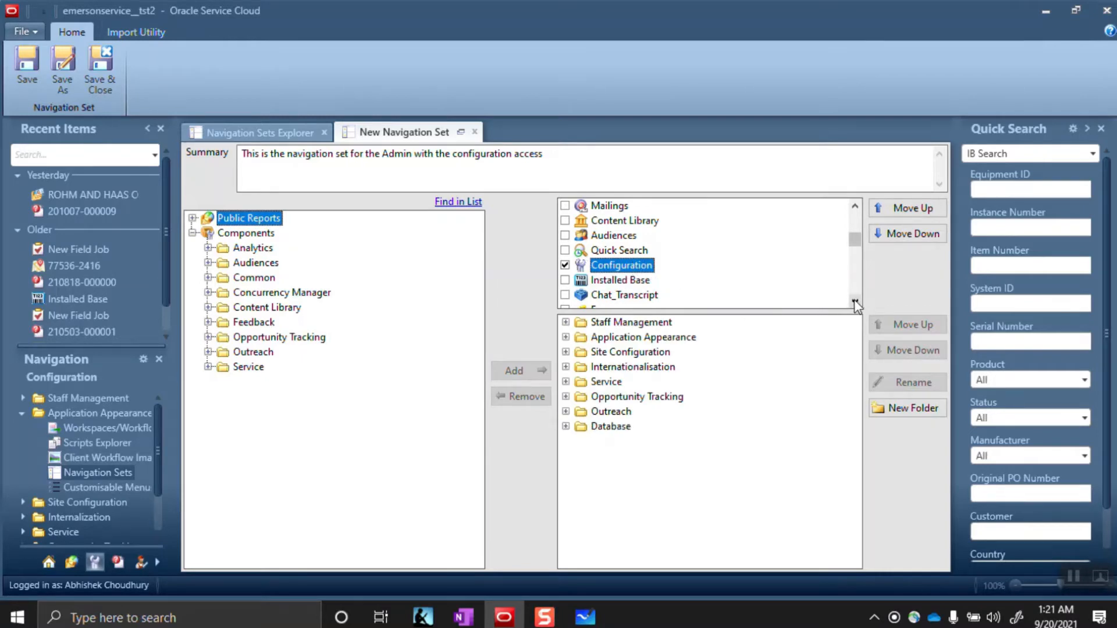
{"action": "left_click_drag", "start_coordinate": [854, 300], "coordinate": [850, 220]}
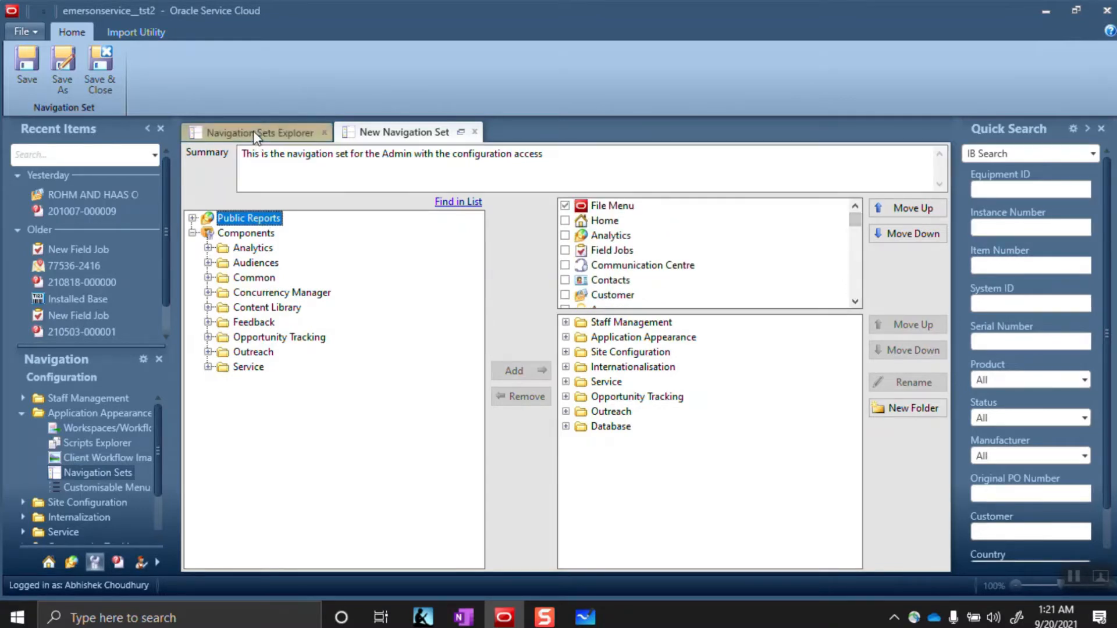
Save the set under the name 'XXRCAdmin', checking the notes for the planned name
{"action": "left_click", "coordinate": [61, 76]}
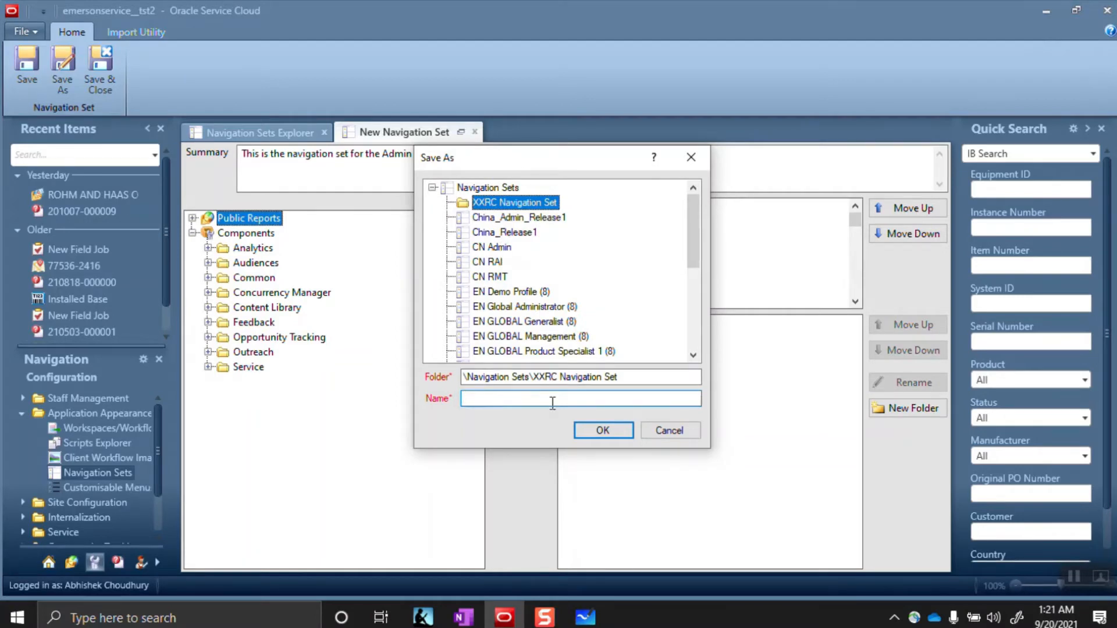
{"action": "key", "text": "alt+Tab"}
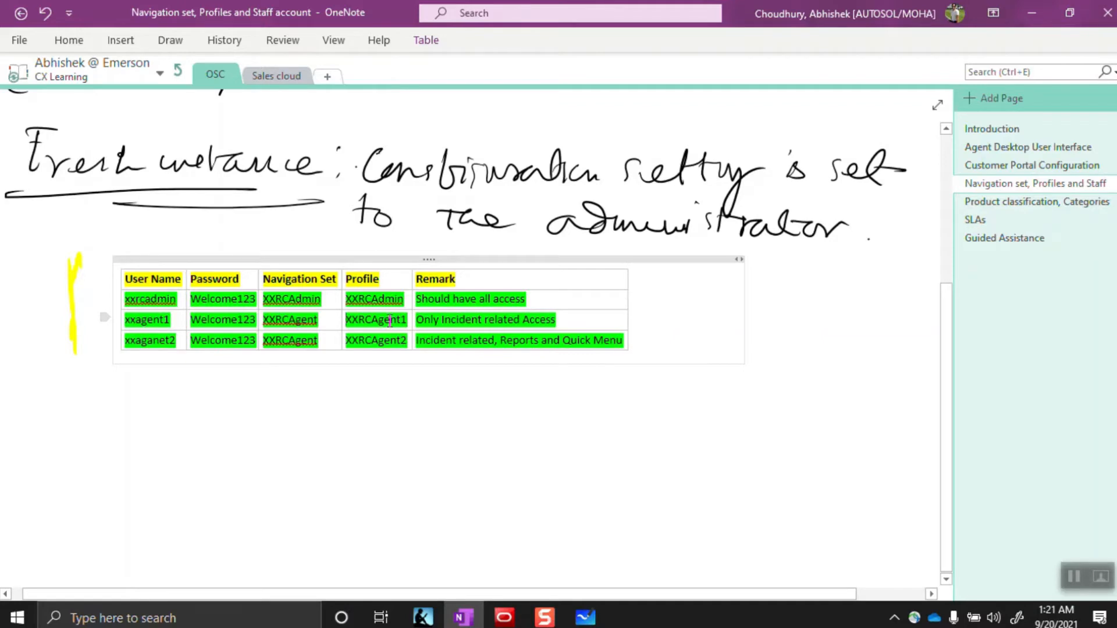
{"action": "key", "text": "alt+Tab"}
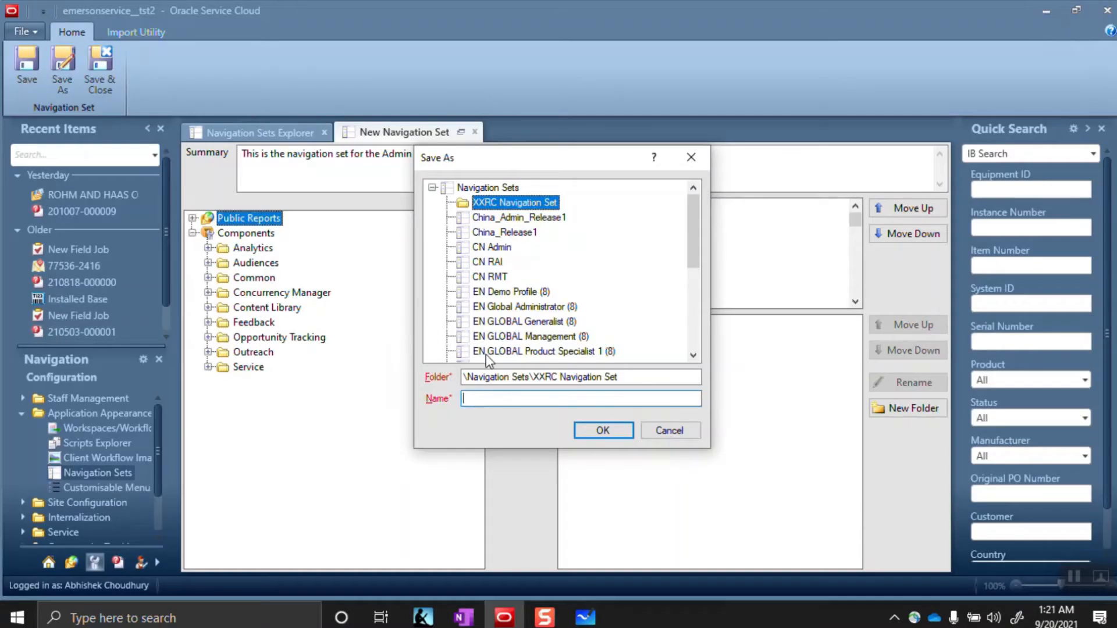
{"action": "type", "text": "XXRCAdmin"}
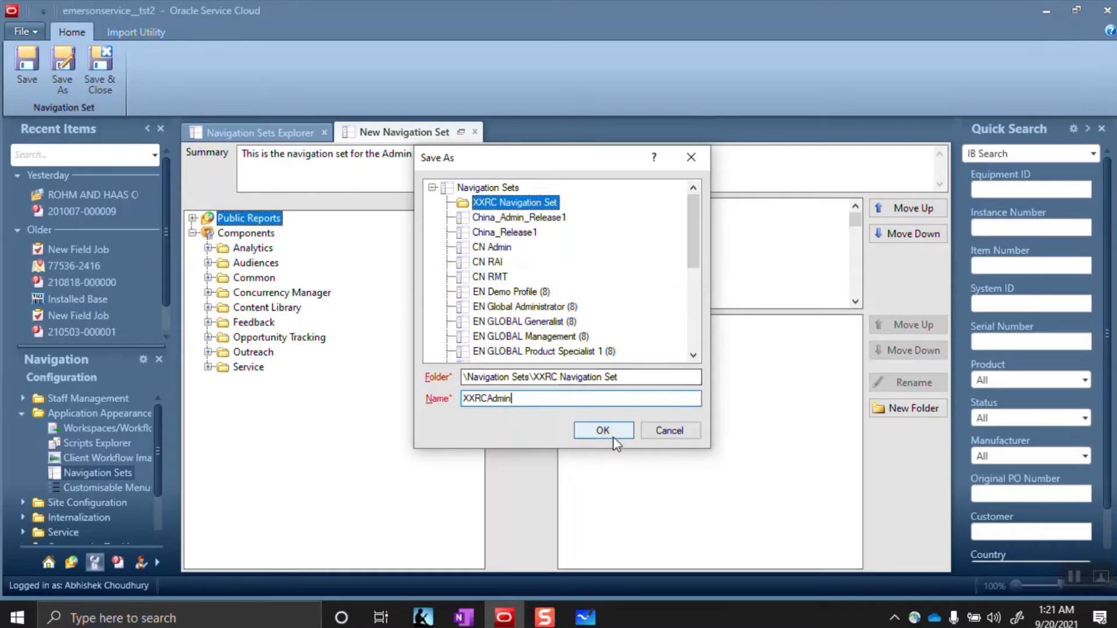
{"action": "left_click", "coordinate": [604, 431]}
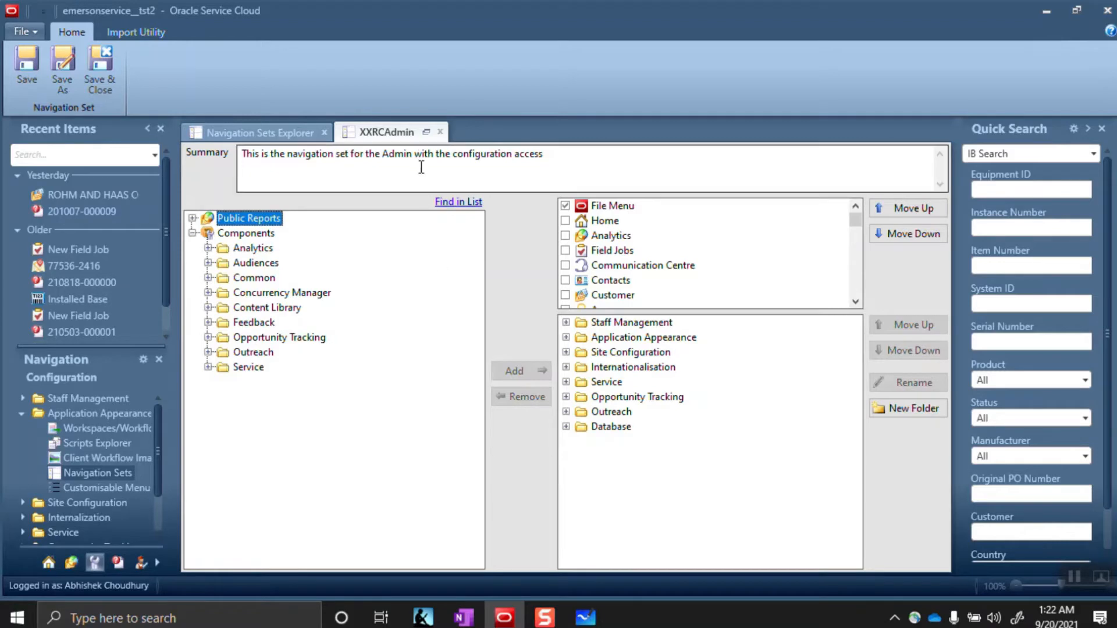
Close the XXRCAdmin editor and review the OneNote users-and-profiles table
{"action": "left_click", "coordinate": [439, 131]}
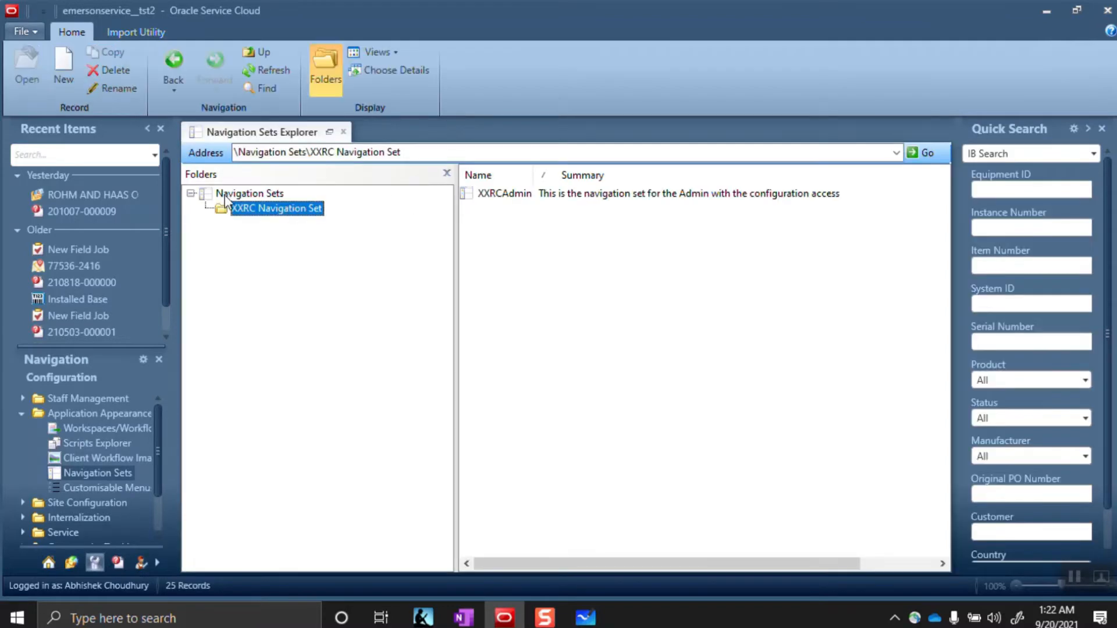
{"action": "key", "text": "alt+Tab"}
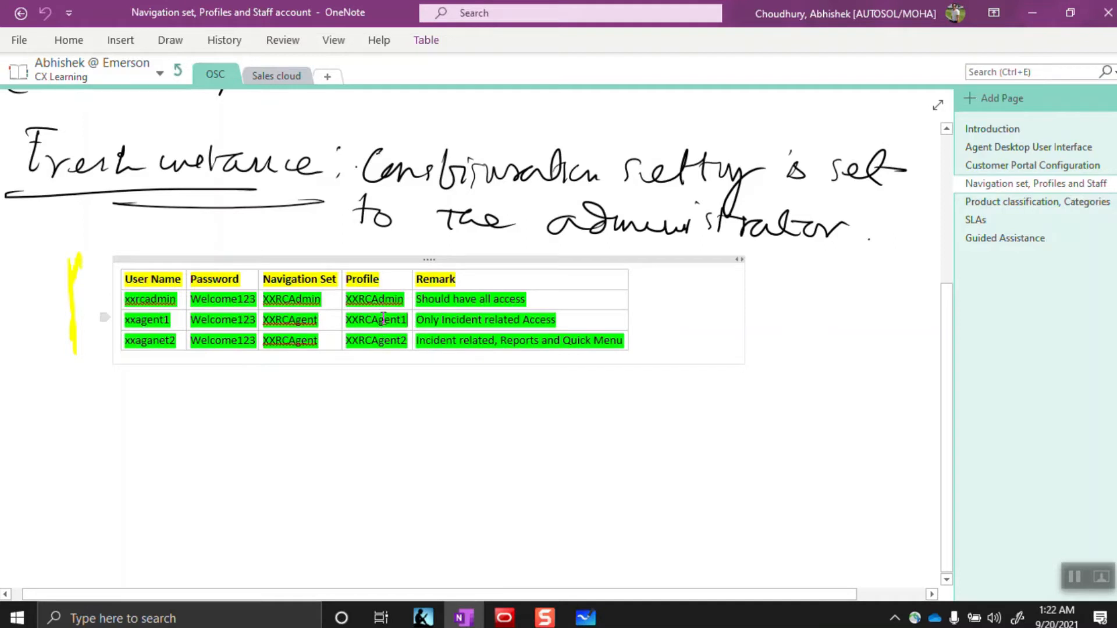
{"action": "key", "text": "alt"}
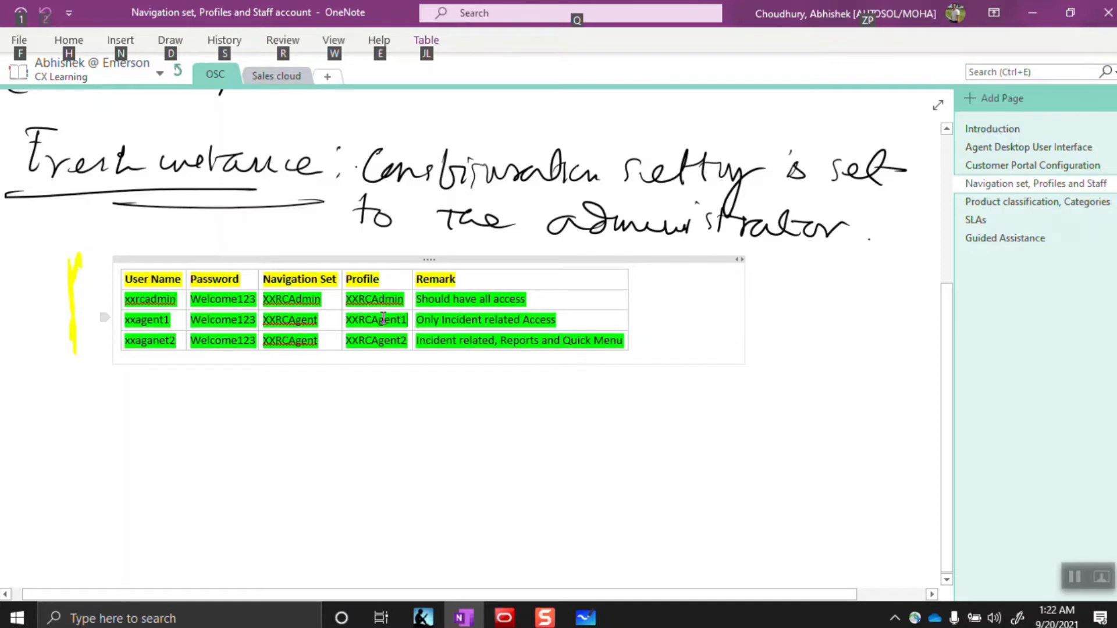
{"action": "key", "text": "alt+Tab"}
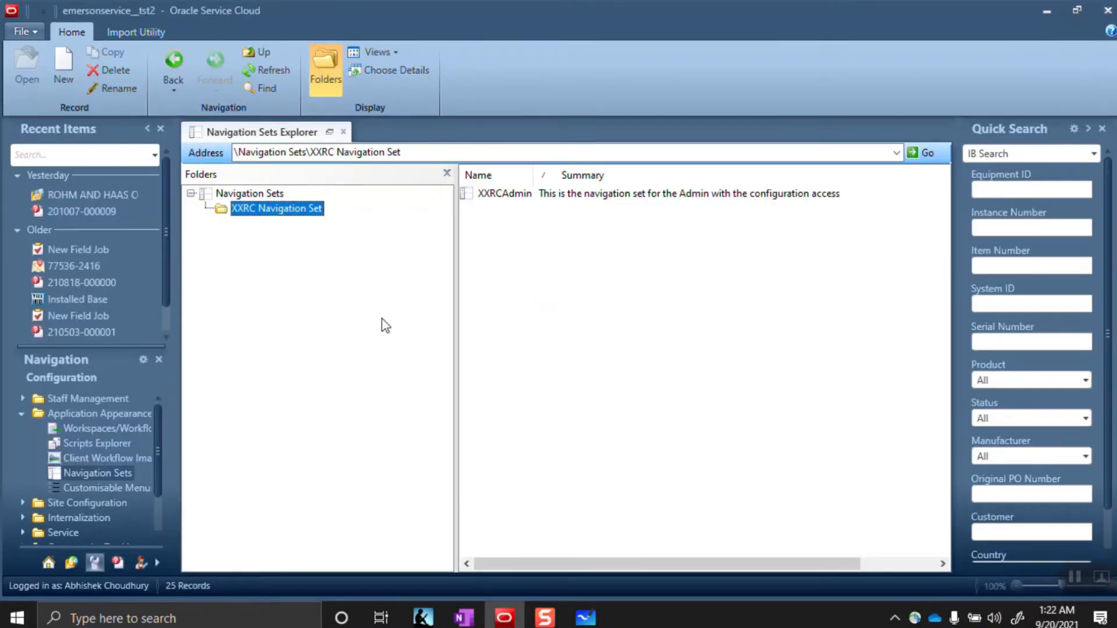
Start another navigation set with an agent Tier1 summary mentioning analytic reports
{"action": "left_click", "coordinate": [64, 67]}
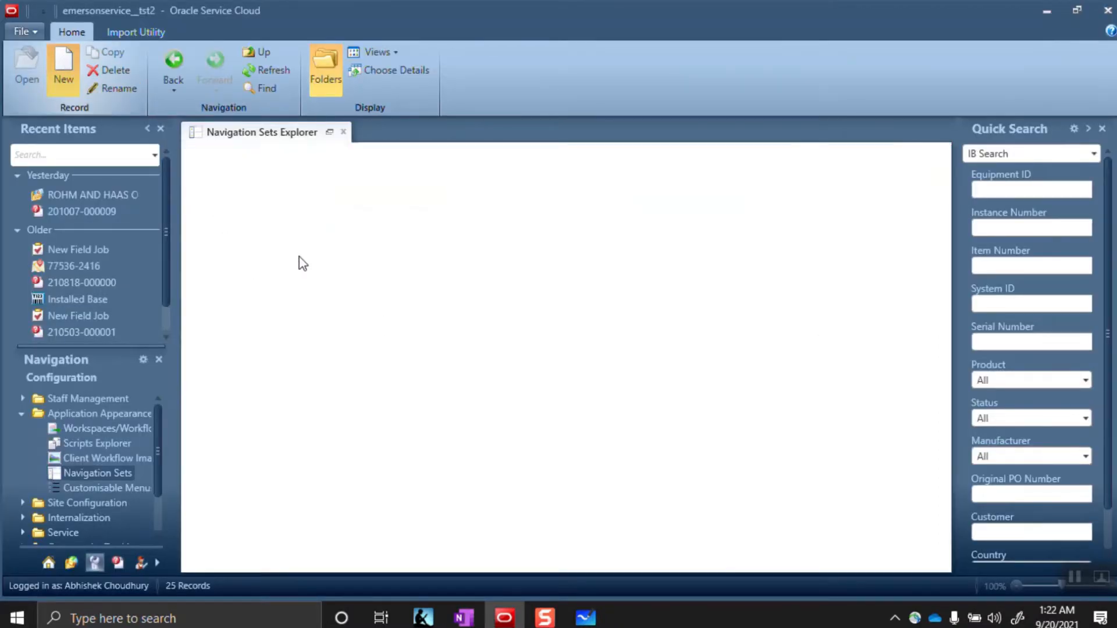
{"action": "left_click", "coordinate": [285, 166]}
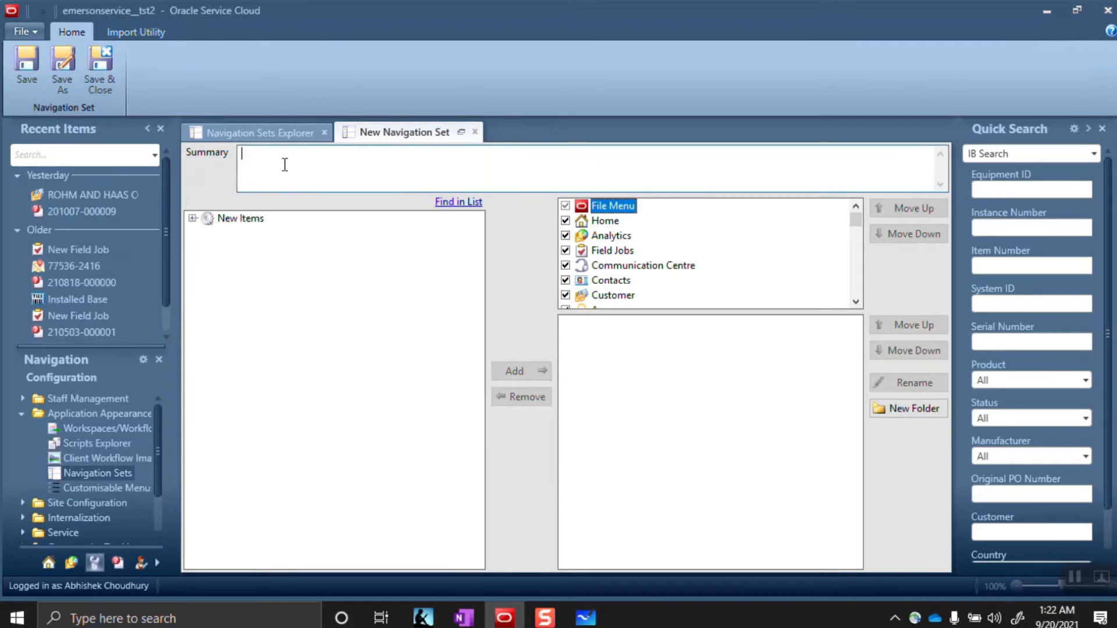
{"action": "type", "text": "This is the a"}
{"action": "type", "text": "gent "}
{"action": "type", "text": "TRie"}
{"action": "key", "text": "BackSpace"}
{"action": "key", "text": "BackSpace"}
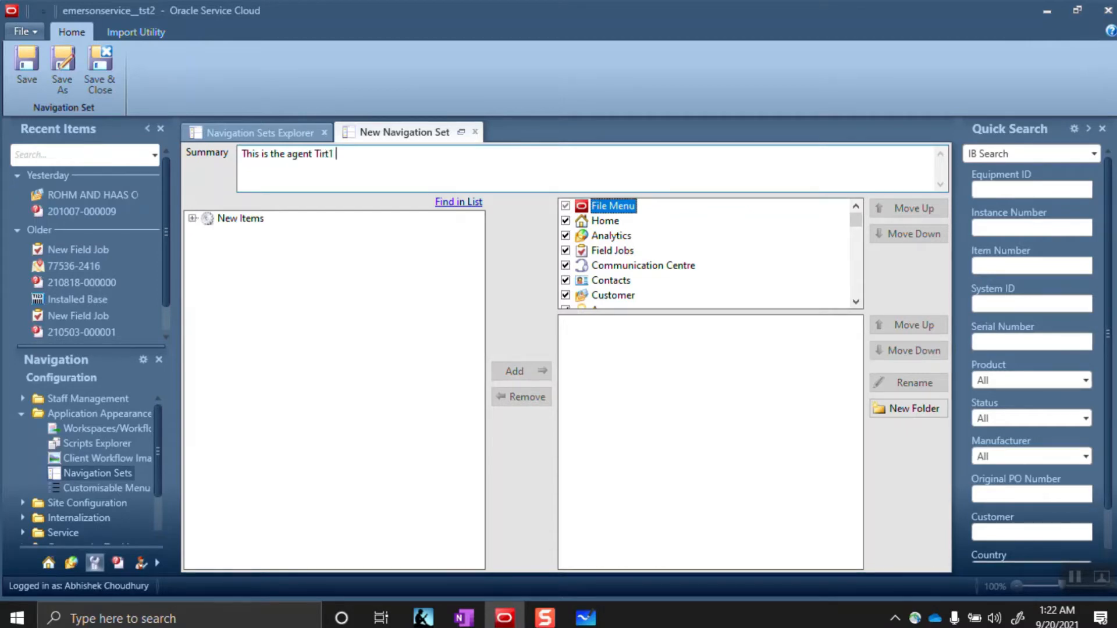
{"action": "key", "text": "BackSpace"}
{"action": "key", "text": "BackSpace"}
{"action": "key", "text": "BackSpace"}
{"action": "key", "text": "BackSpace"}
{"action": "type", "text": "er1 "}
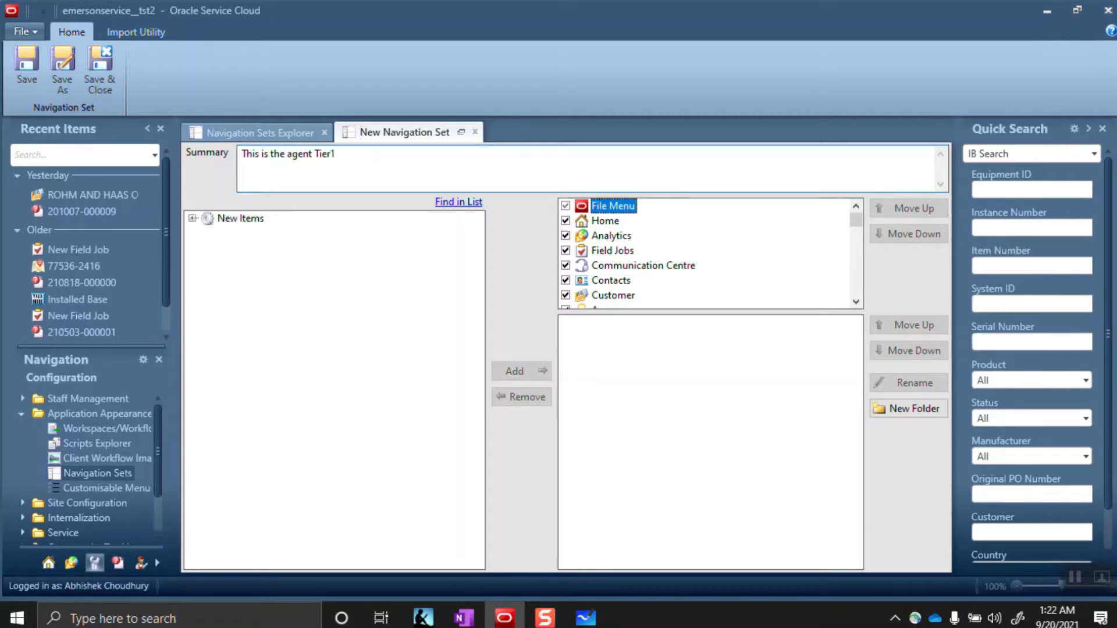
{"action": "type", "text": "navigation set which in"}
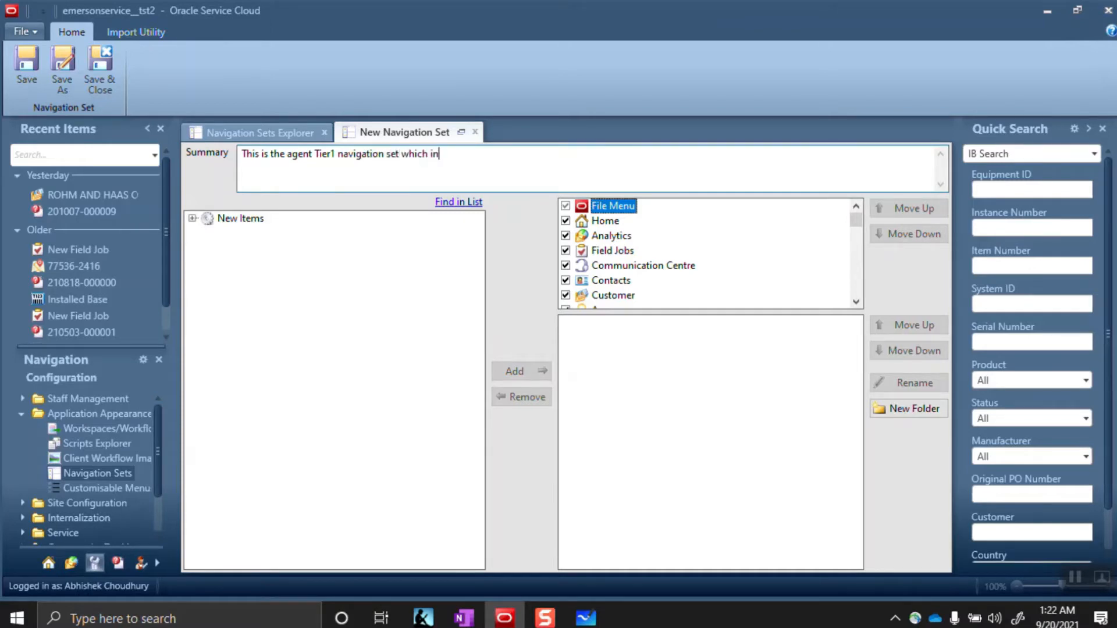
{"action": "type", "text": "cludes analytic reports"}
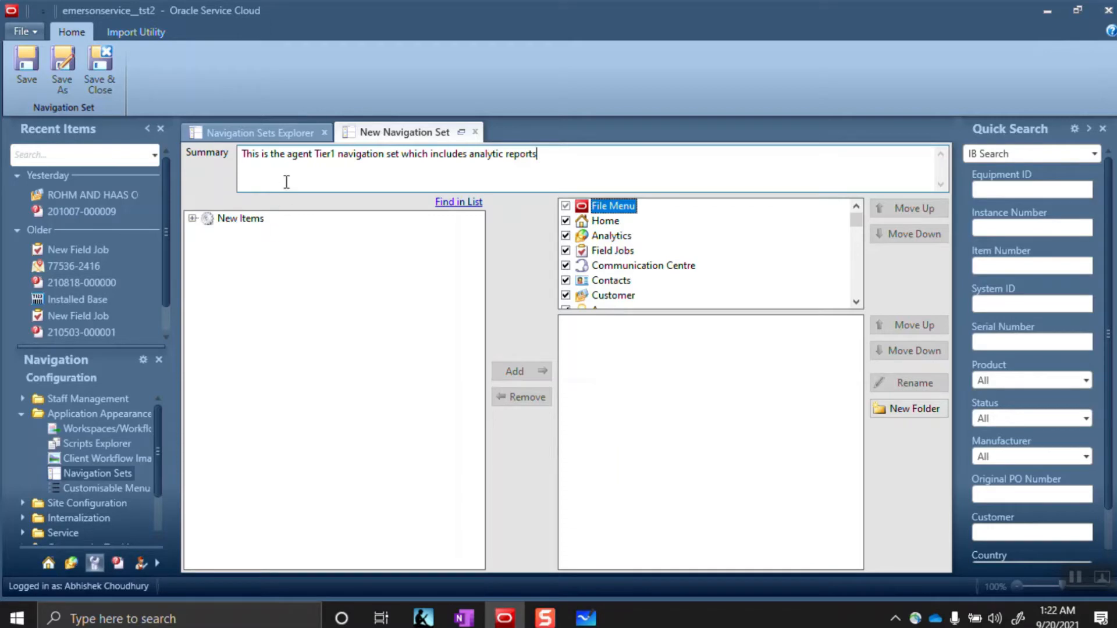
Trim the summary to 'This is the agent Tier1 navigation set' after checking the notes
{"action": "left_click", "coordinate": [332, 155]}
{"action": "key", "text": "alt+Tab"}
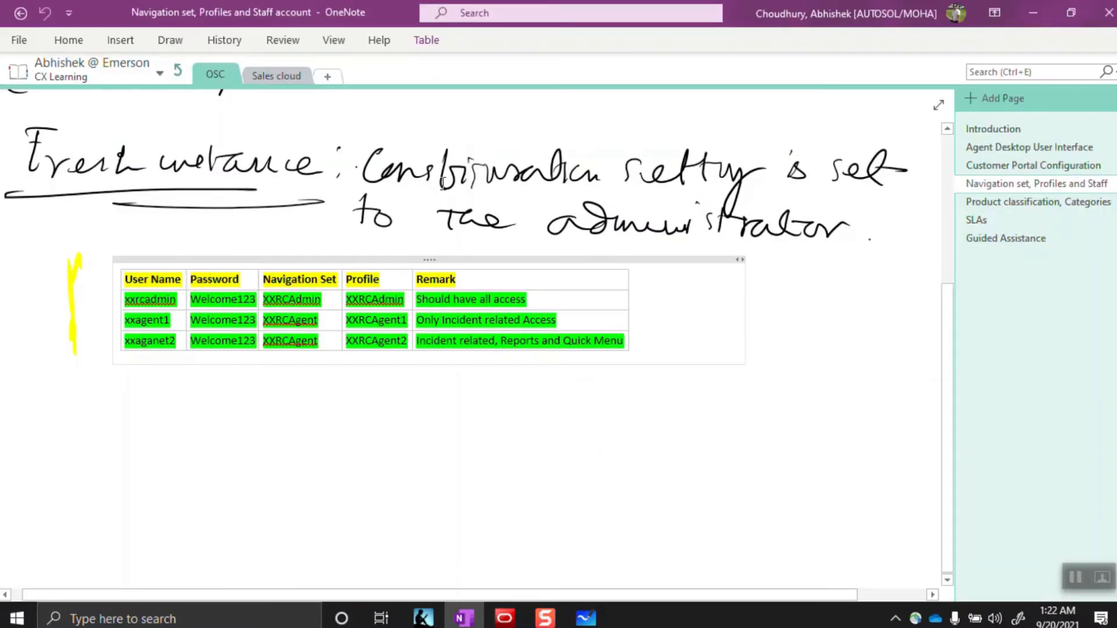
{"action": "left_click", "coordinate": [405, 320]}
{"action": "key", "text": "alt+Tab"}
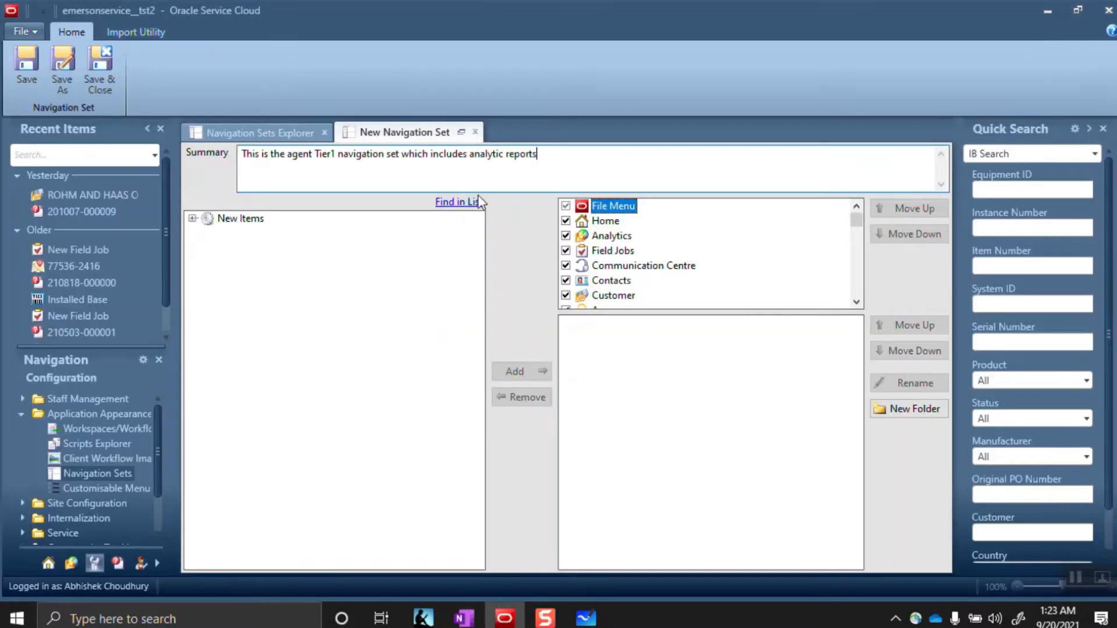
{"action": "left_click_drag", "start_coordinate": [547, 153], "coordinate": [404, 166]}
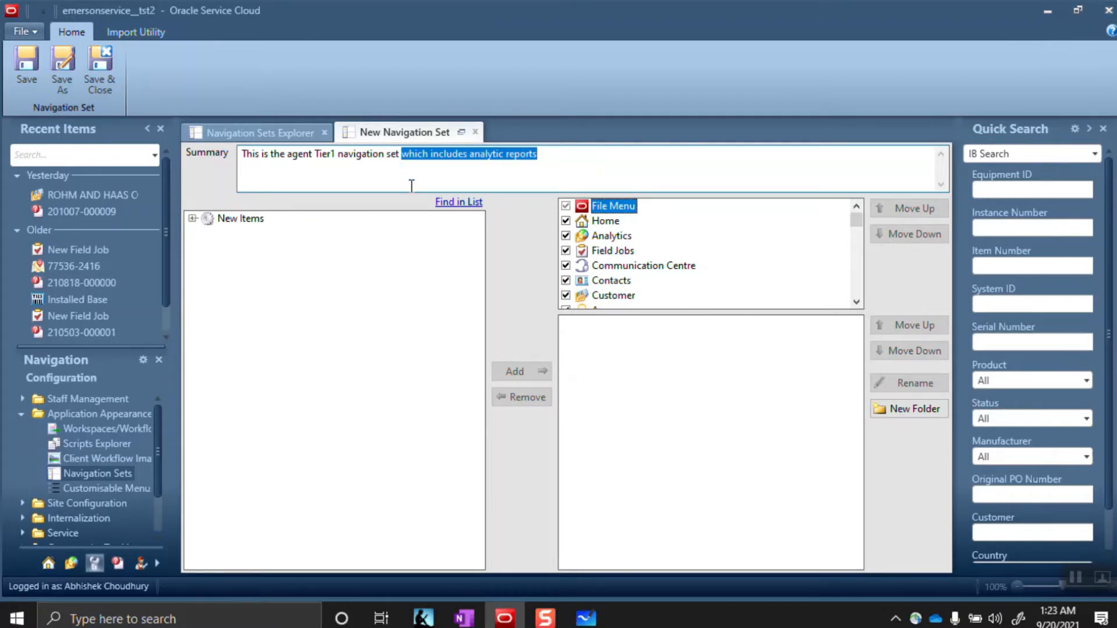
{"action": "key", "text": "BackSpace"}
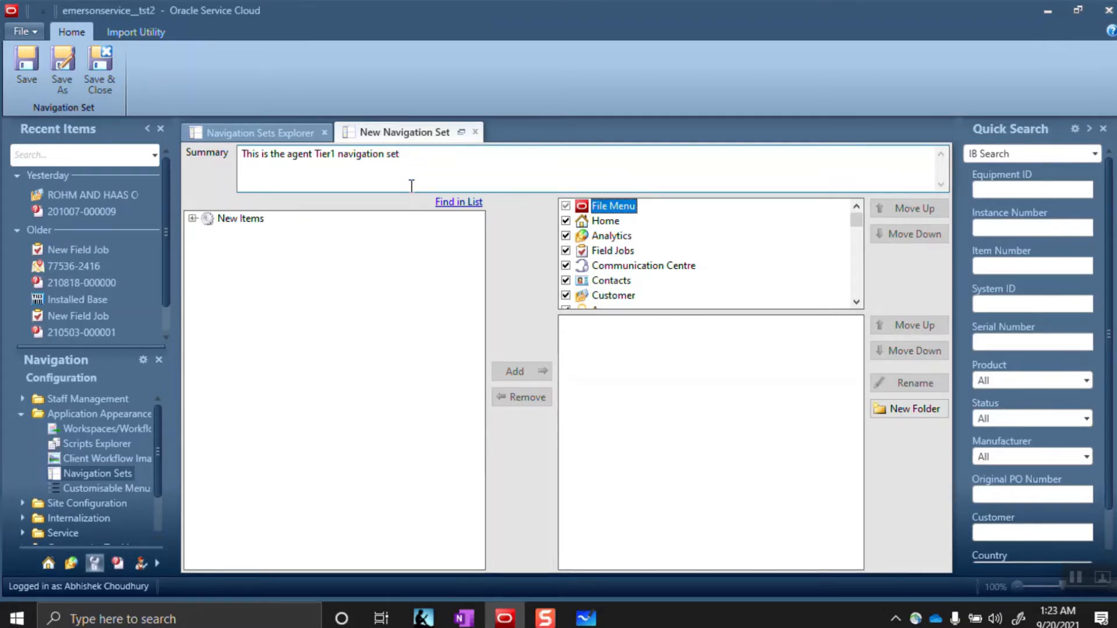
{"action": "left_click", "coordinate": [605, 208]}
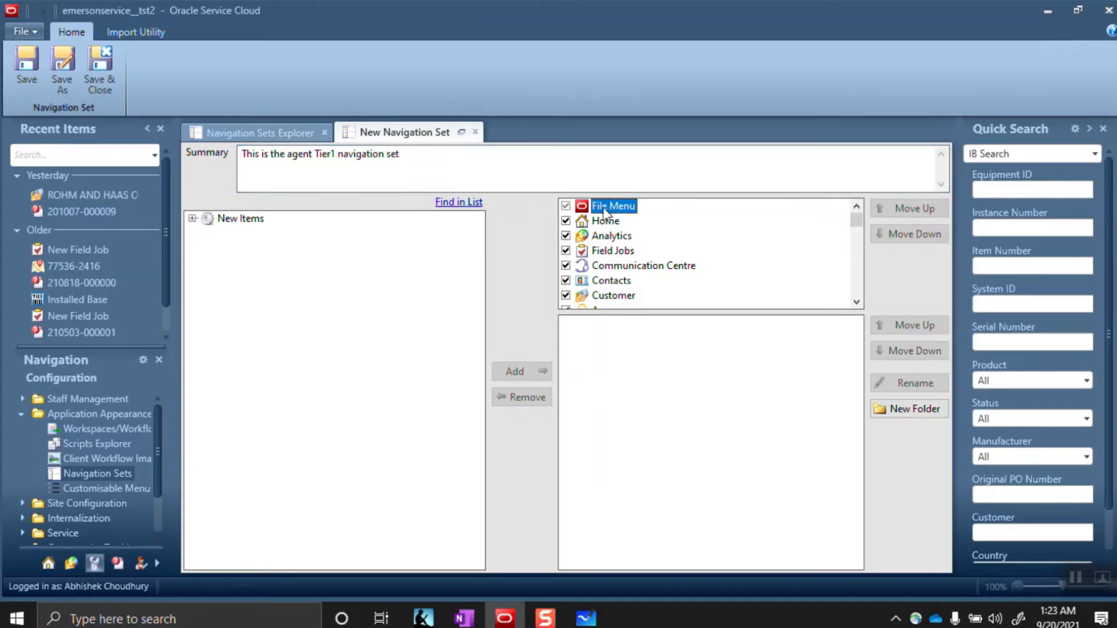
Add New Service Request, New Answer and New Field Job to the File Menu items
{"action": "left_click", "coordinate": [192, 218]}
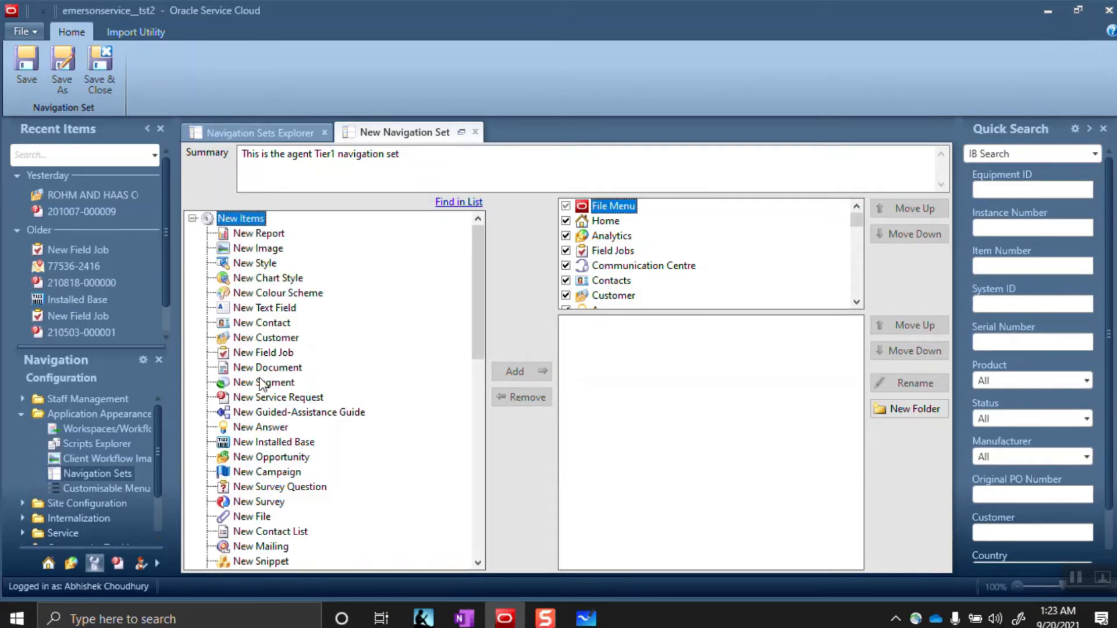
{"action": "left_click", "coordinate": [273, 398]}
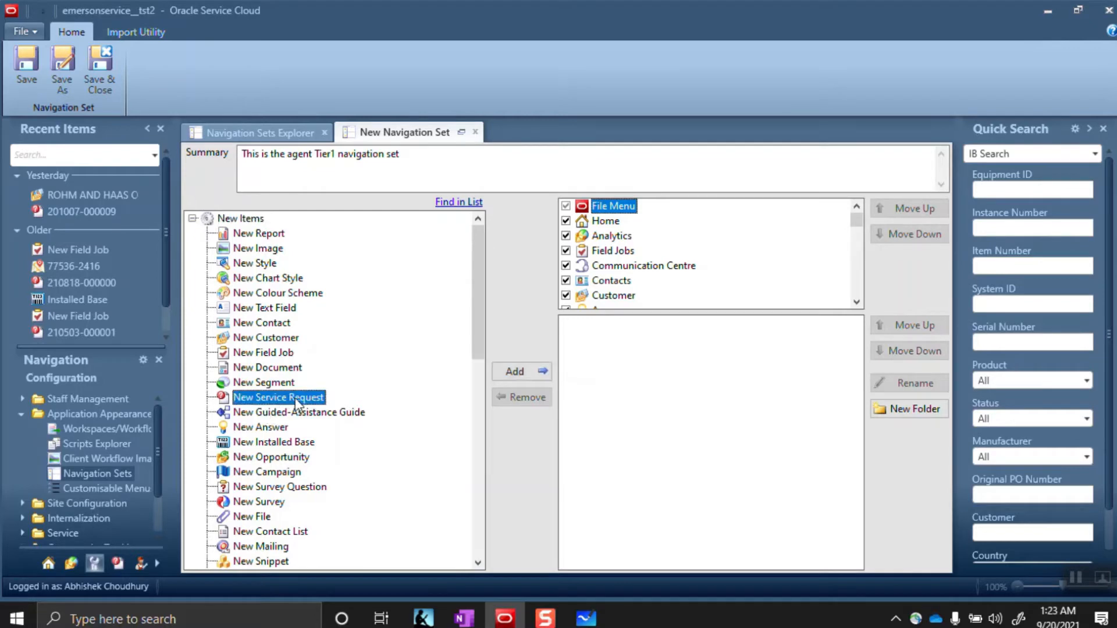
{"action": "left_click", "coordinate": [521, 371]}
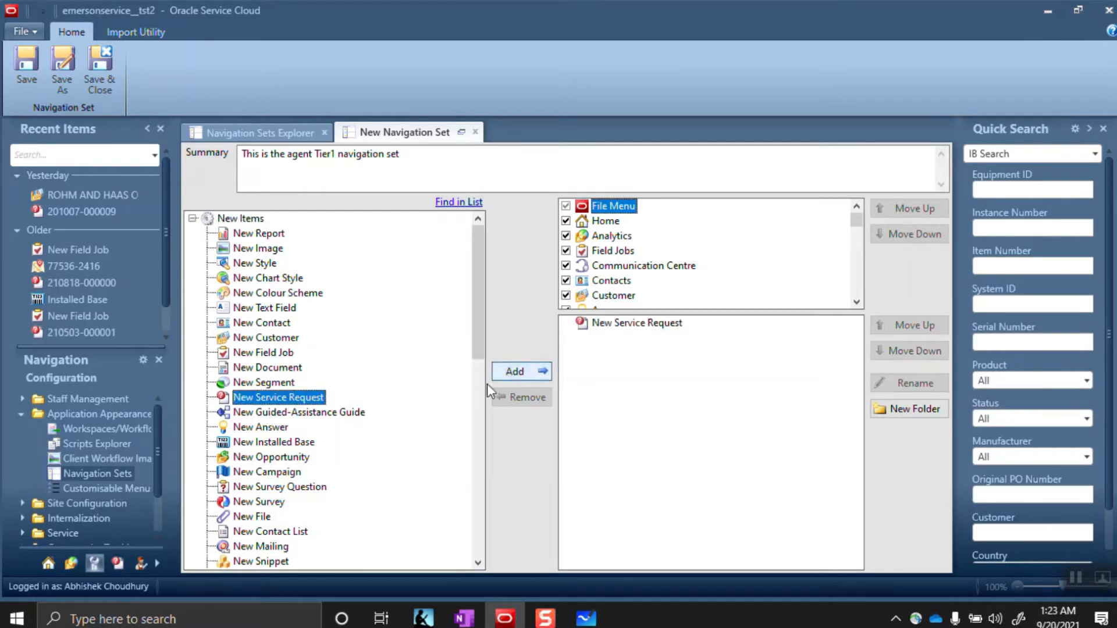
{"action": "left_click", "coordinate": [265, 427]}
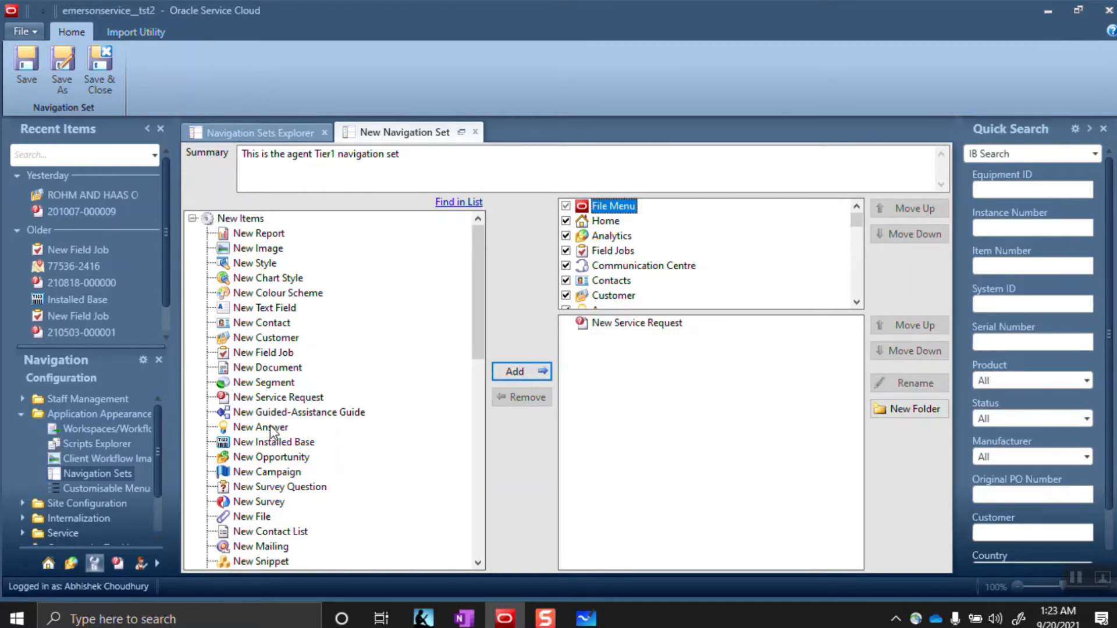
{"action": "left_click", "coordinate": [525, 372]}
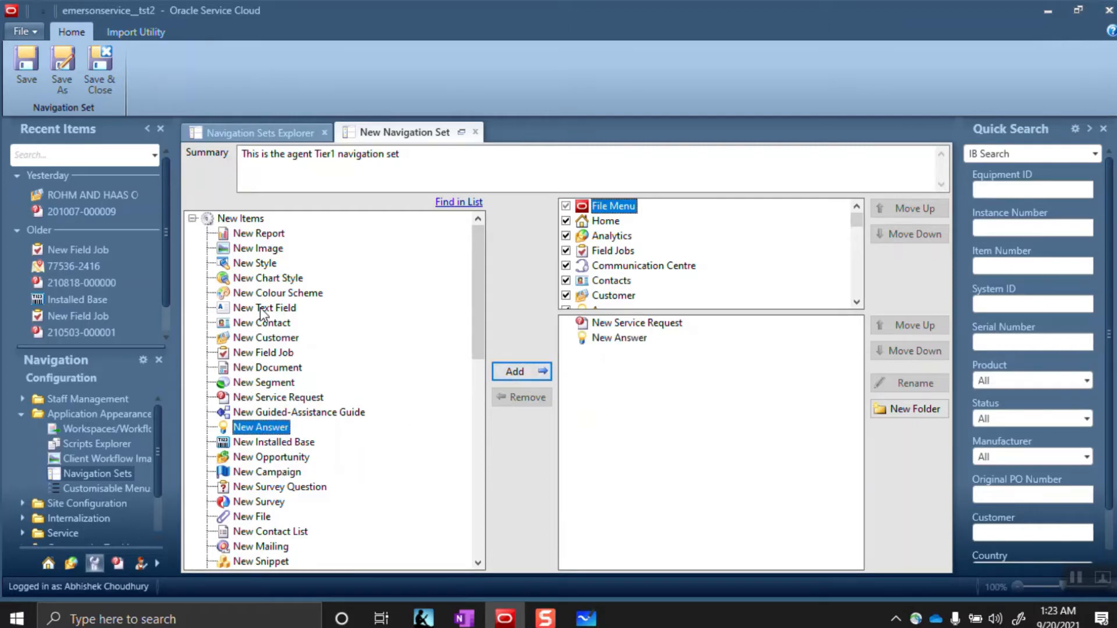
{"action": "left_click", "coordinate": [268, 355]}
{"action": "left_click", "coordinate": [514, 372]}
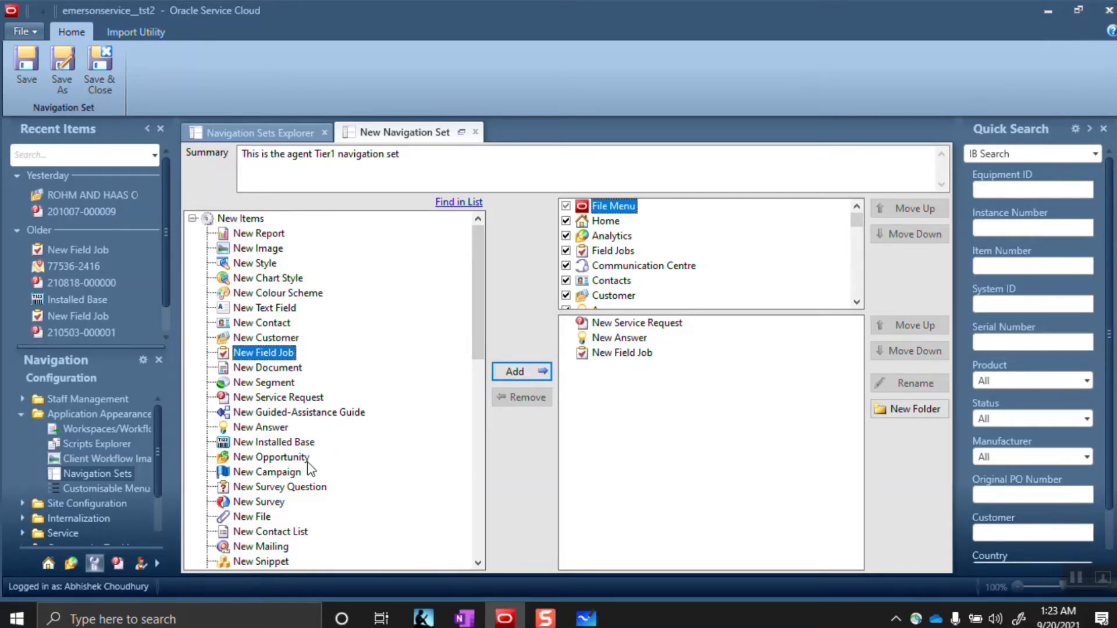
Add New Contracts to the File Menu items
{"action": "scroll", "coordinate": [291, 419], "scroll_direction": "down", "scroll_amount": 2}
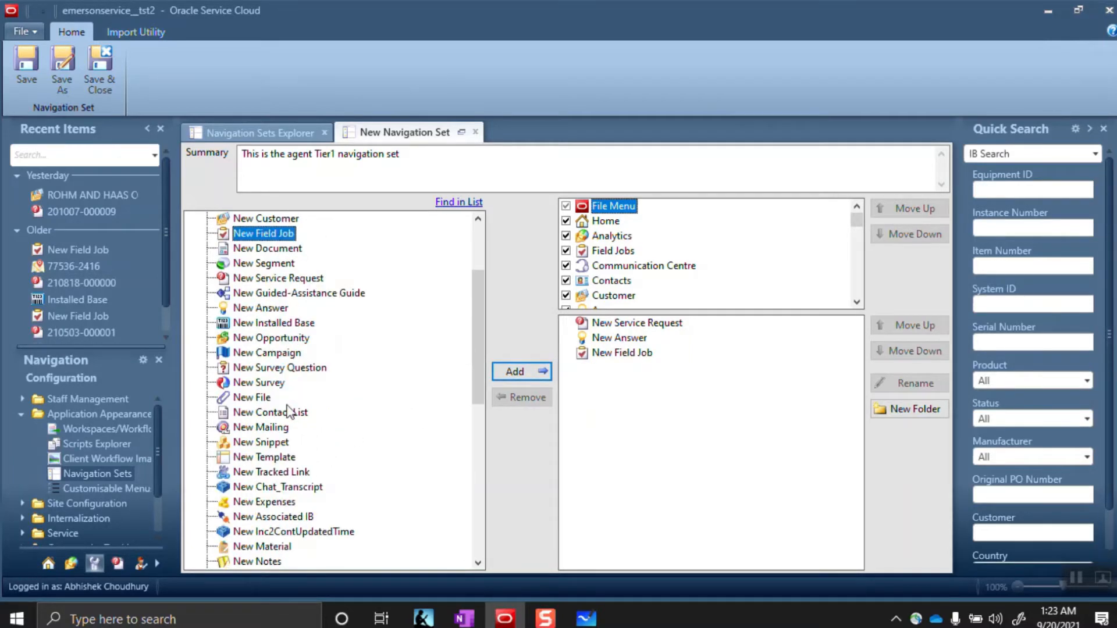
{"action": "scroll", "coordinate": [272, 445], "scroll_direction": "down", "scroll_amount": 1}
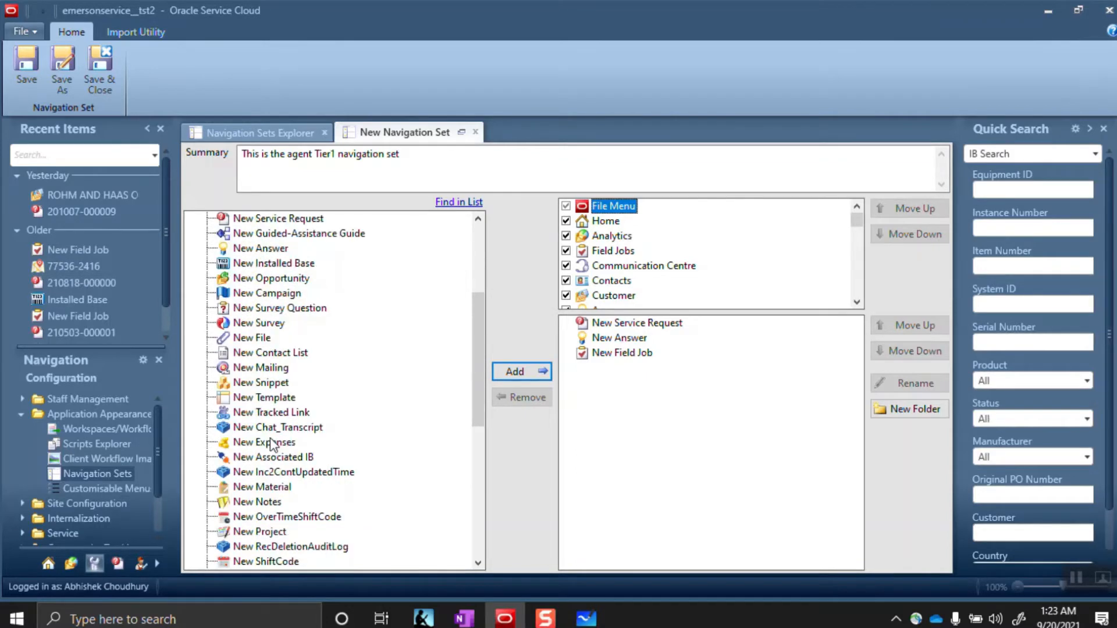
{"action": "scroll", "coordinate": [272, 445], "scroll_direction": "down", "scroll_amount": 2}
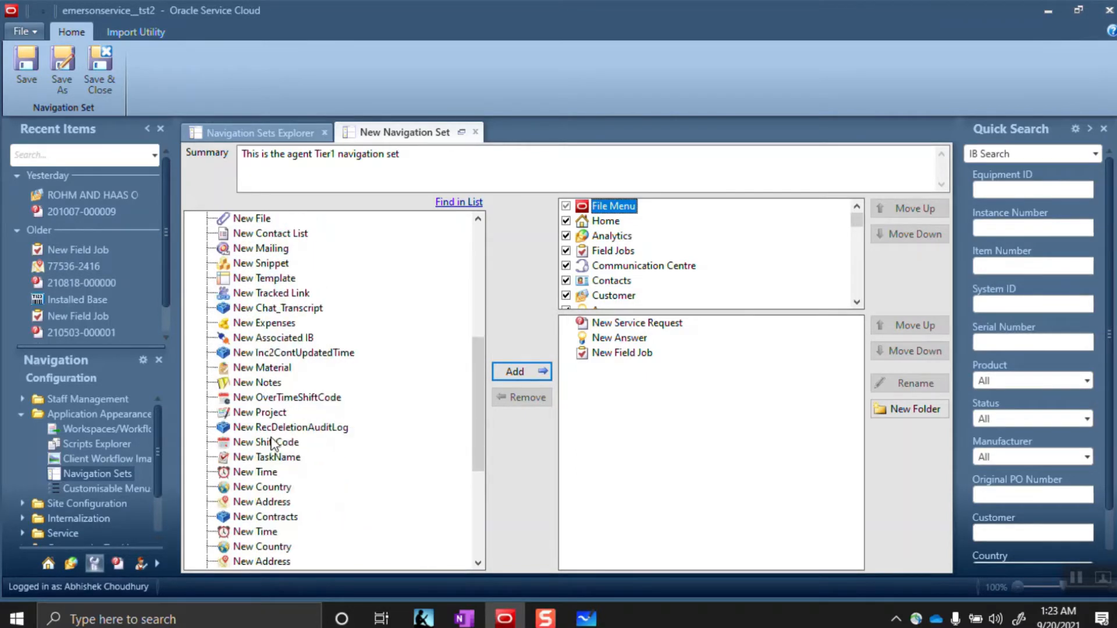
{"action": "left_click", "coordinate": [284, 517]}
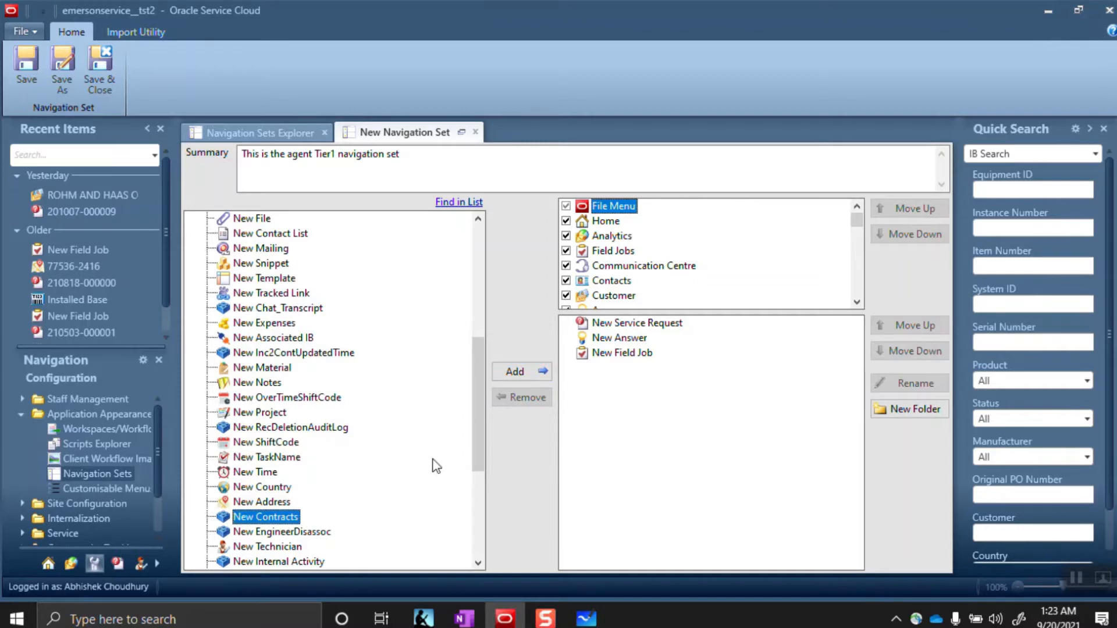
{"action": "left_click", "coordinate": [523, 369]}
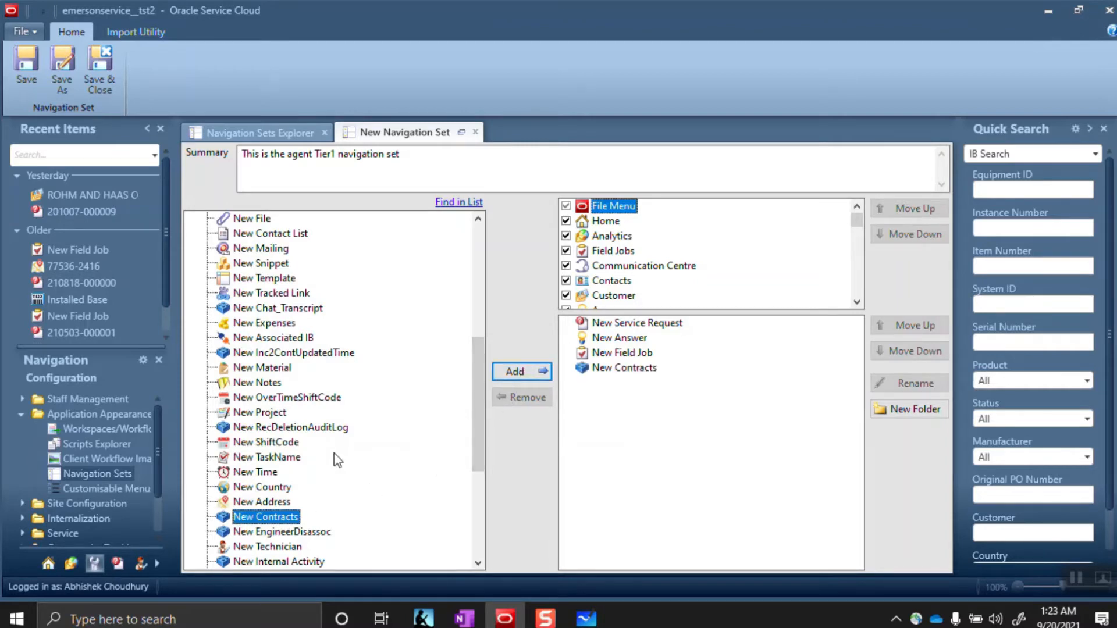
Use Find in List with 'Customer' to locate New Customer in the new items list
{"action": "scroll", "coordinate": [336, 460], "scroll_direction": "down", "scroll_amount": 2}
{"action": "scroll", "coordinate": [337, 458], "scroll_direction": "down", "scroll_amount": 2}
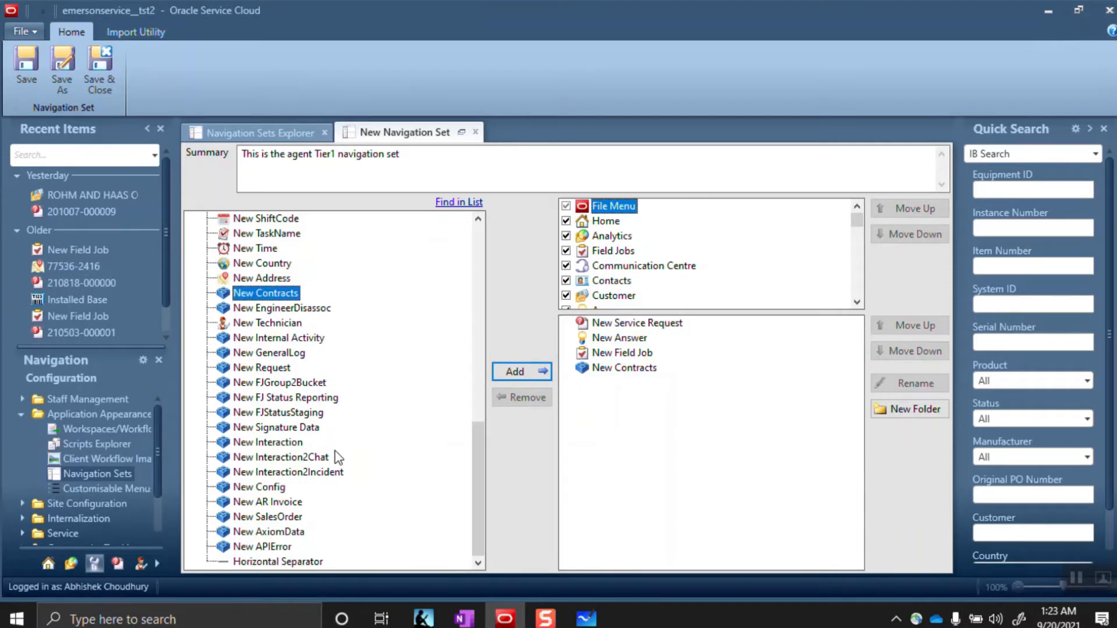
{"action": "scroll", "coordinate": [336, 459], "scroll_direction": "up", "scroll_amount": 1}
{"action": "scroll", "coordinate": [336, 457], "scroll_direction": "up", "scroll_amount": 2}
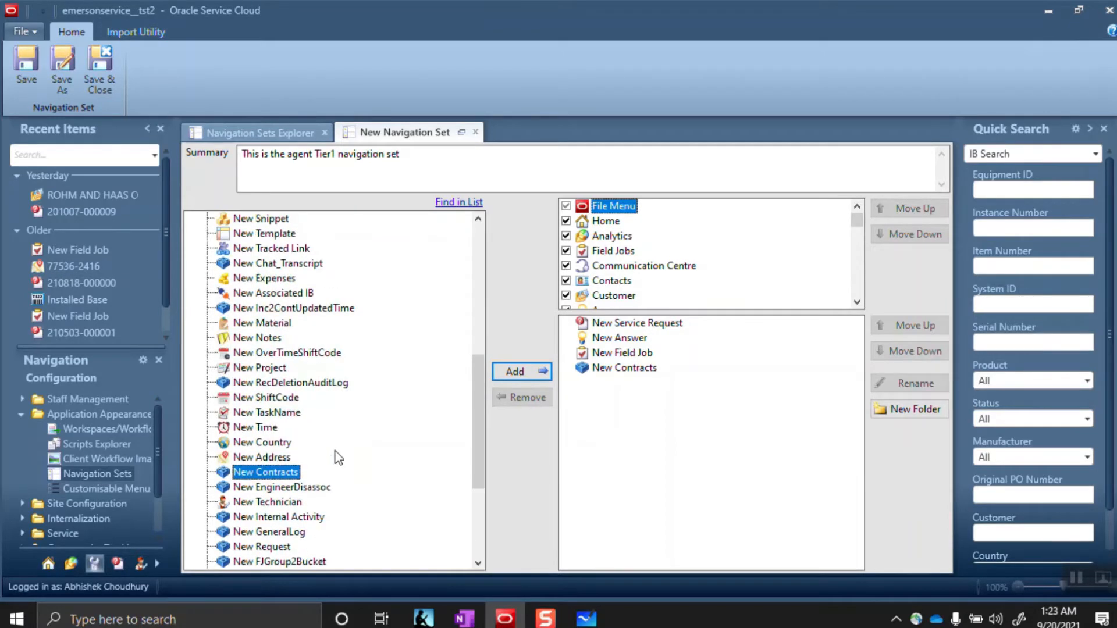
{"action": "scroll", "coordinate": [338, 458], "scroll_direction": "up", "scroll_amount": 1}
{"action": "scroll", "coordinate": [338, 458], "scroll_direction": "up", "scroll_amount": 5}
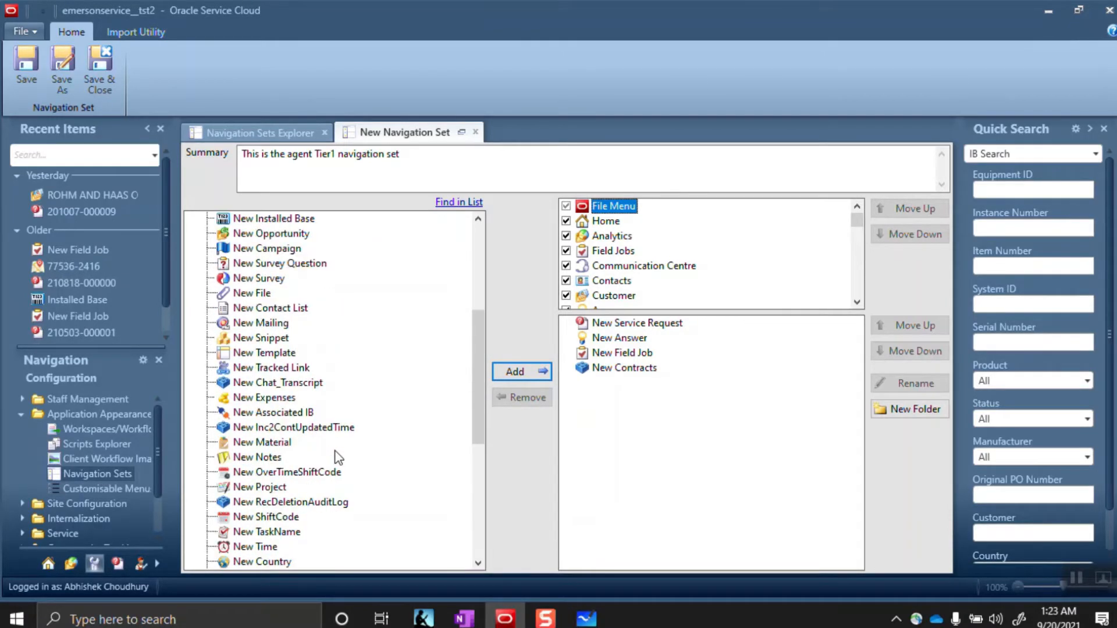
{"action": "left_click", "coordinate": [460, 202]}
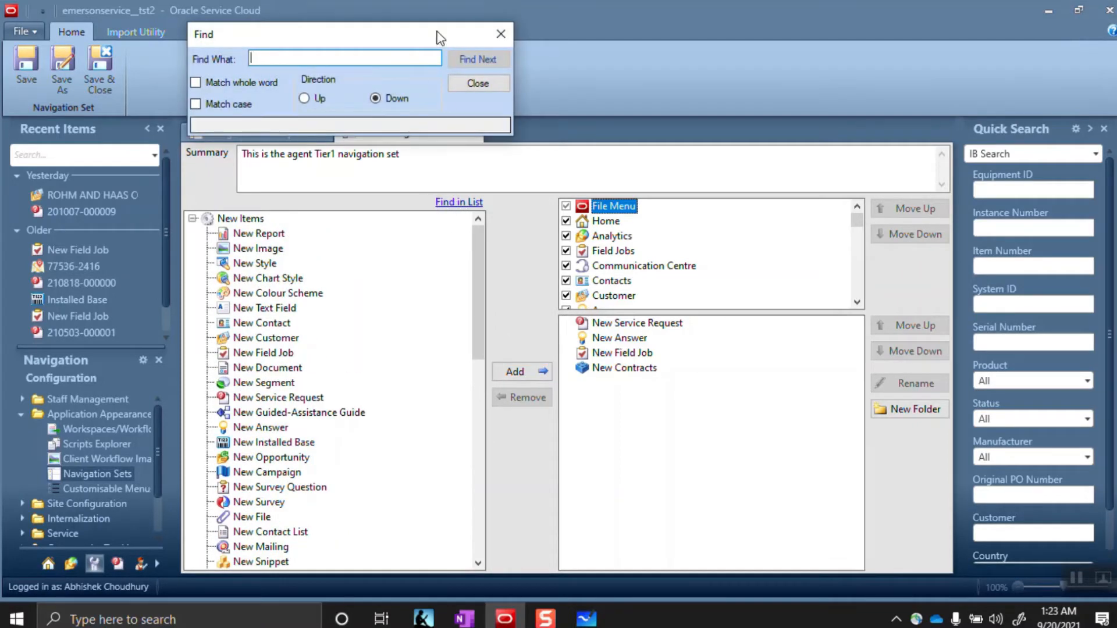
{"action": "left_click", "coordinate": [500, 33]}
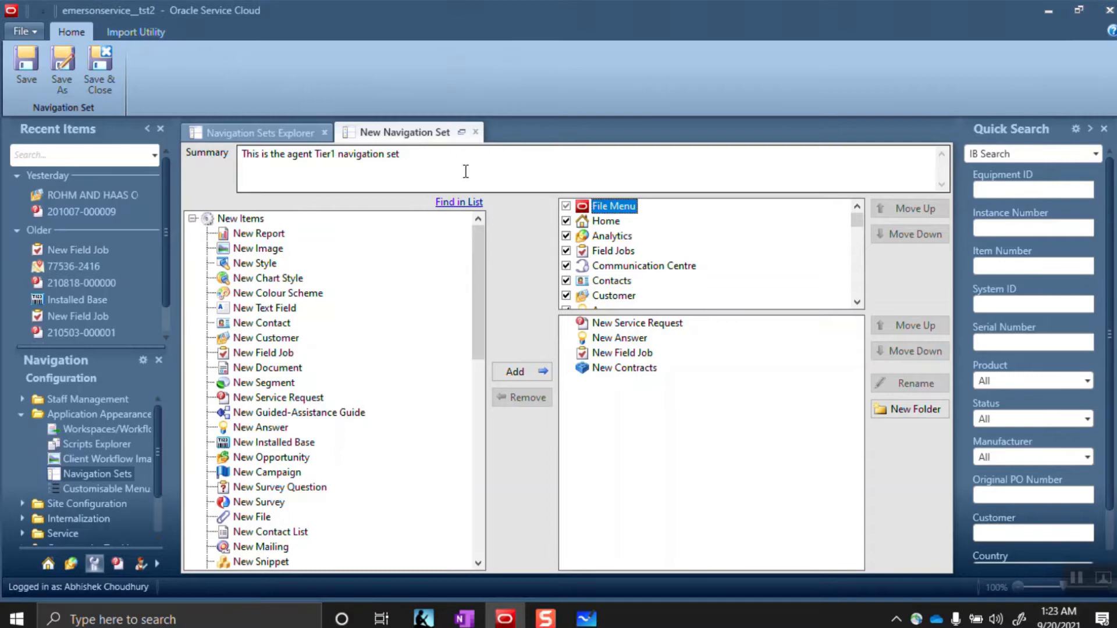
{"action": "left_click", "coordinate": [456, 203]}
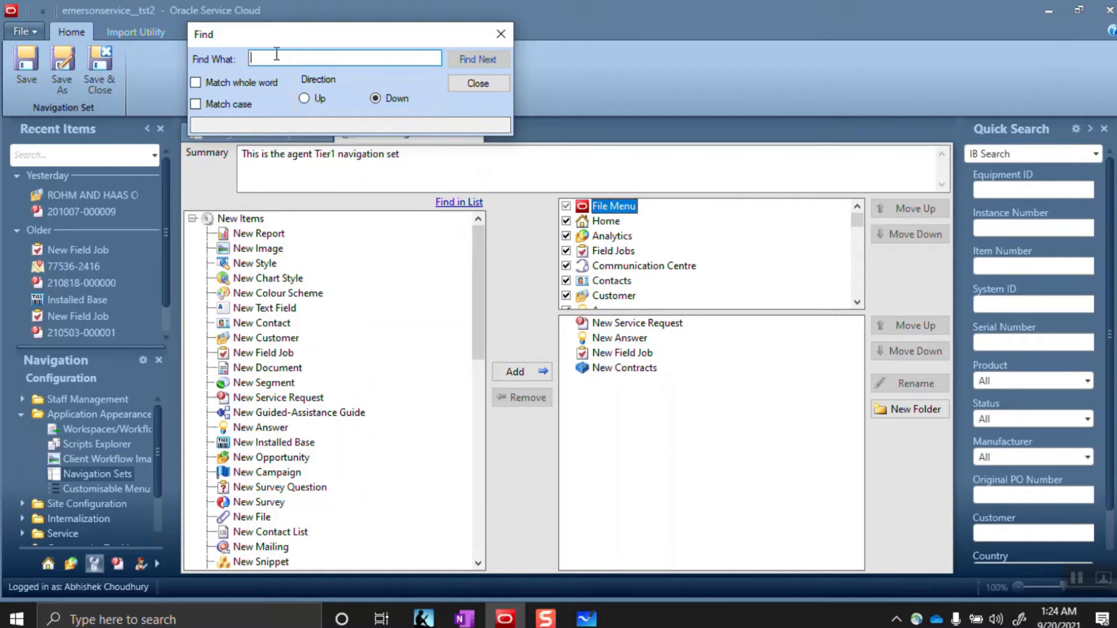
{"action": "type", "text": "Customer"}
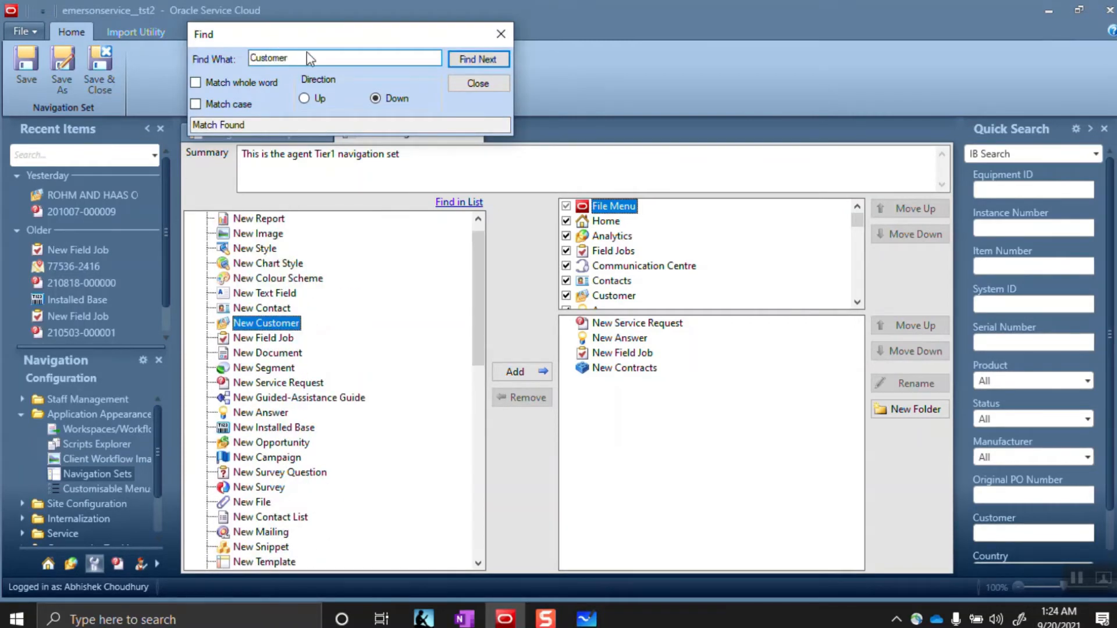
{"action": "left_click", "coordinate": [478, 59]}
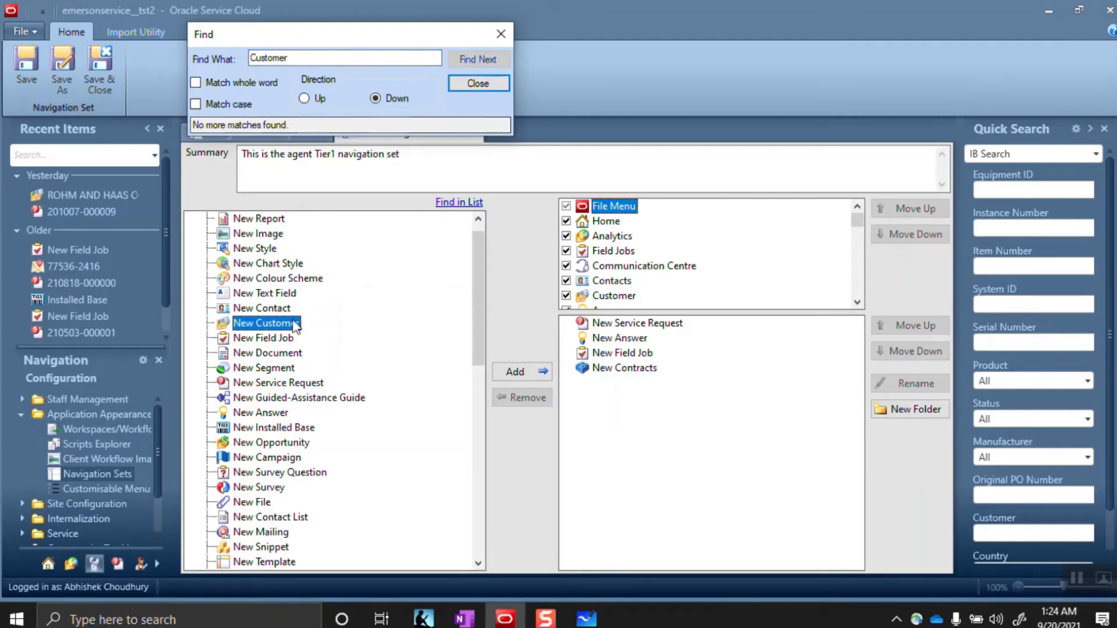
{"action": "left_click", "coordinate": [477, 84]}
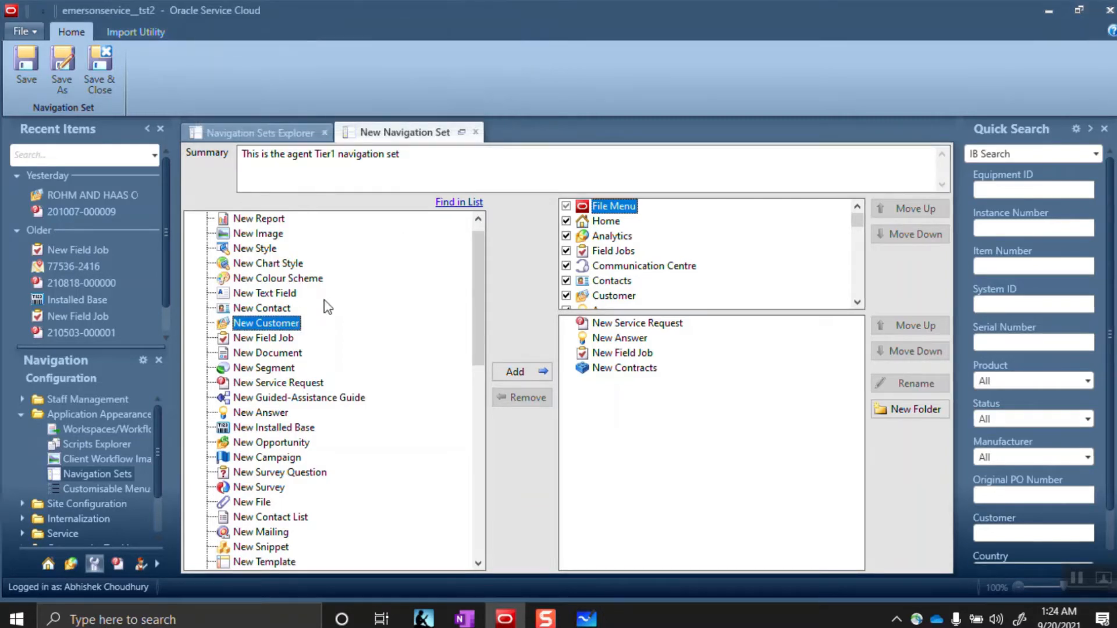
Add New Customer to the File Menu and move it above New Contracts
{"action": "left_click", "coordinate": [528, 375]}
{"action": "left_click", "coordinate": [637, 387]}
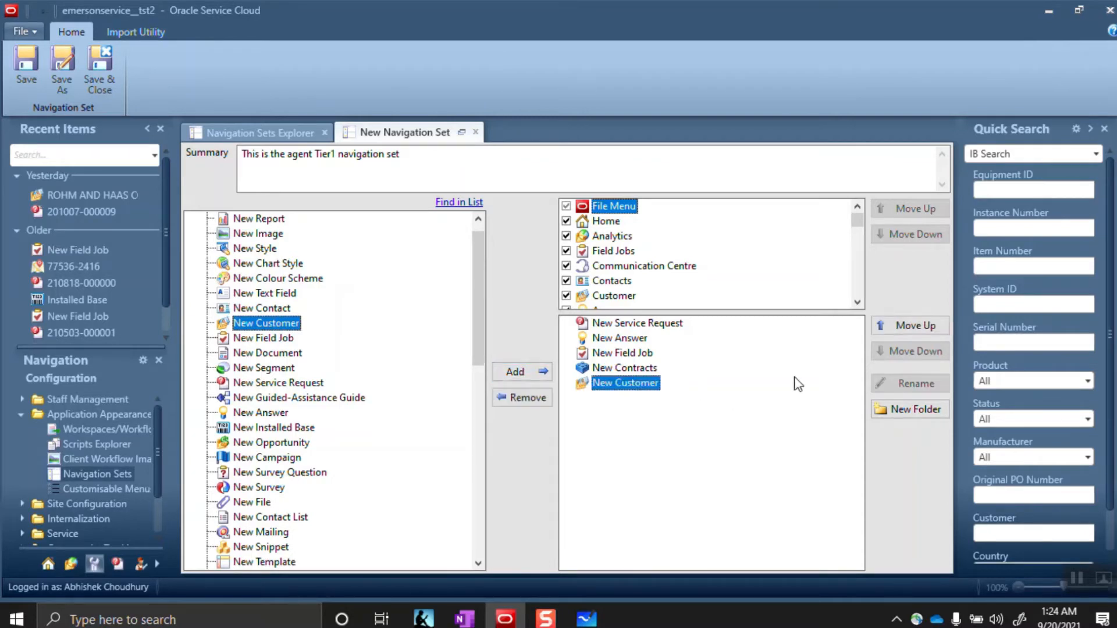
{"action": "left_click", "coordinate": [915, 324]}
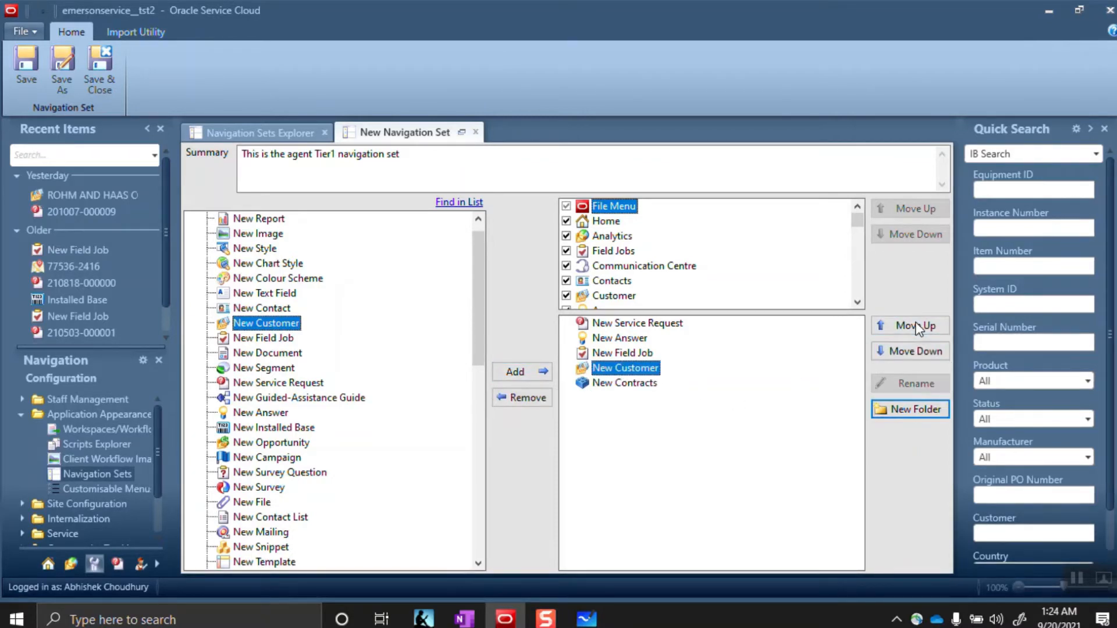
{"action": "left_click", "coordinate": [602, 222]}
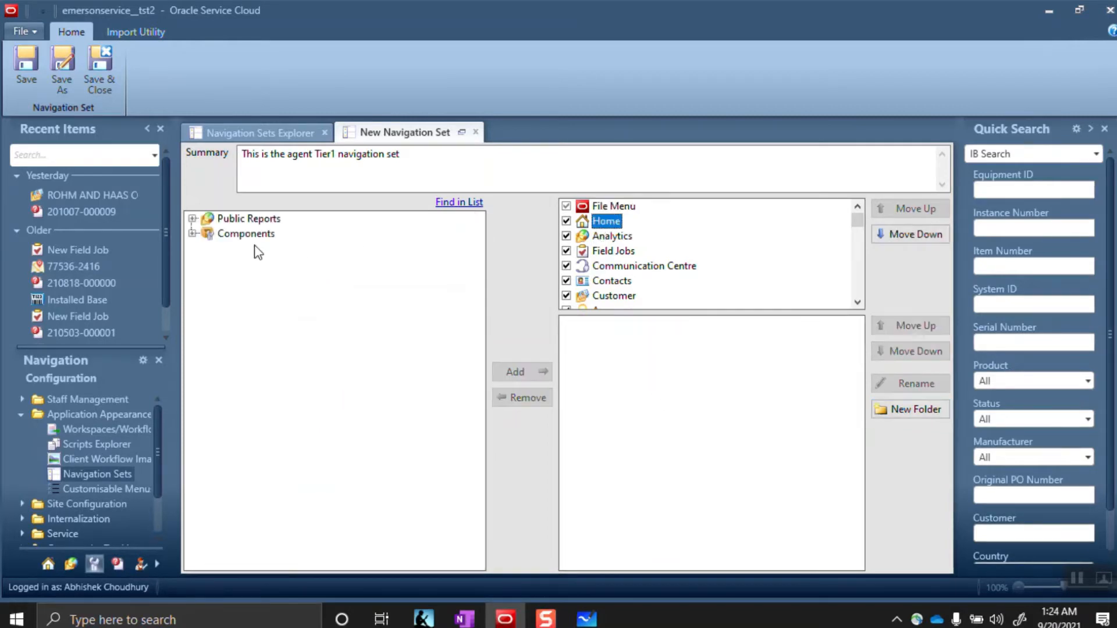
Find 'My incidents' in Public Reports and add My Incidents to the Home button
{"action": "left_click", "coordinate": [192, 220]}
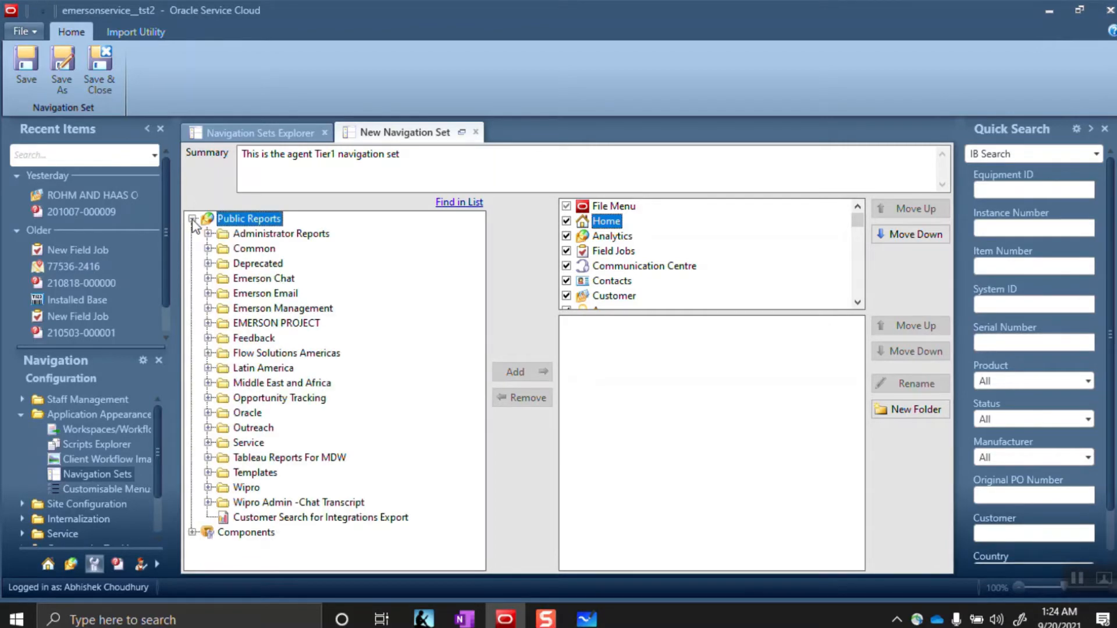
{"action": "left_click", "coordinate": [455, 204]}
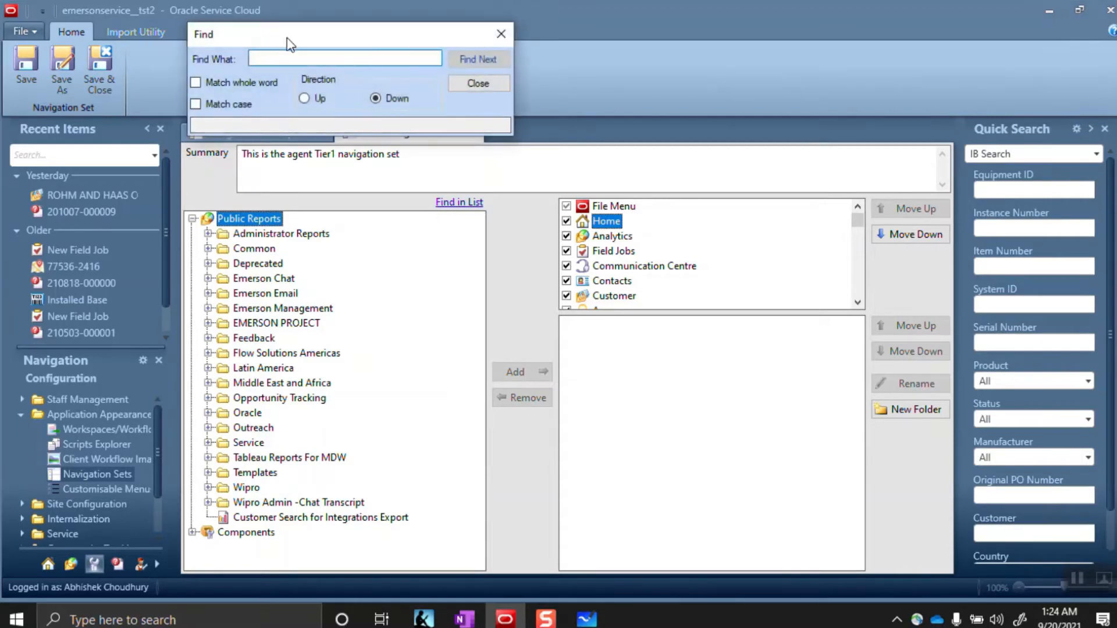
{"action": "type", "text": "My incidents"}
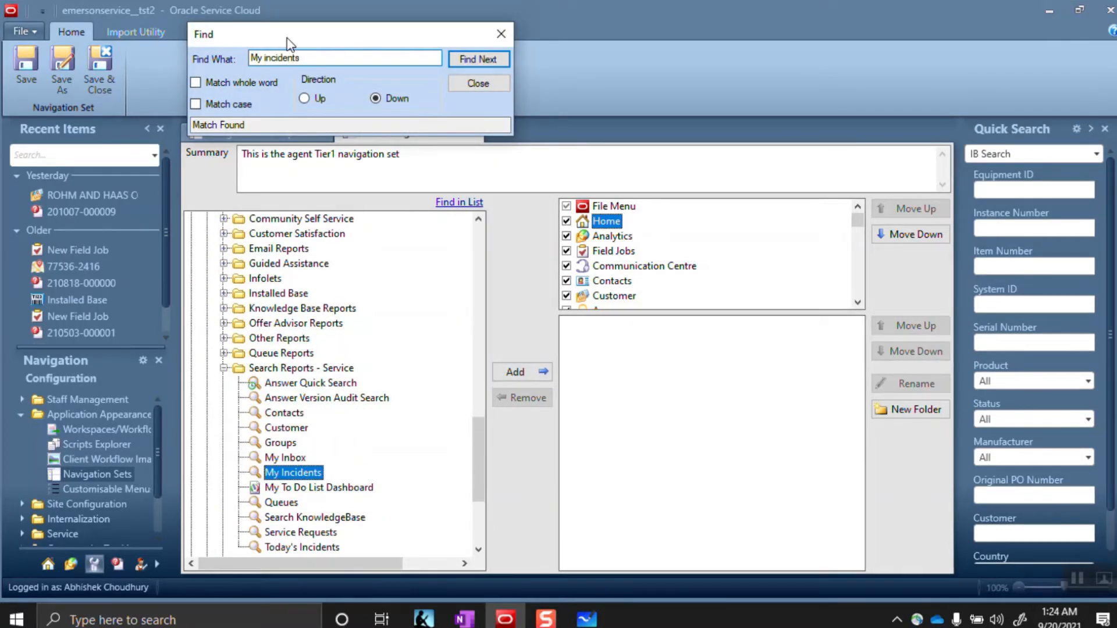
{"action": "key", "text": "Return"}
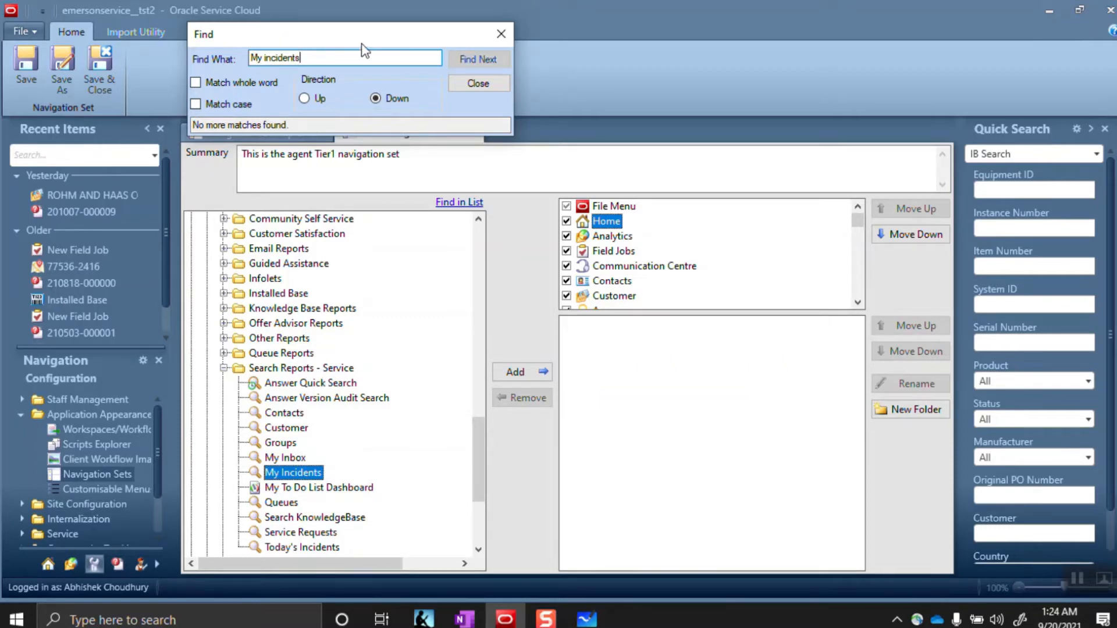
{"action": "left_click", "coordinate": [478, 83]}
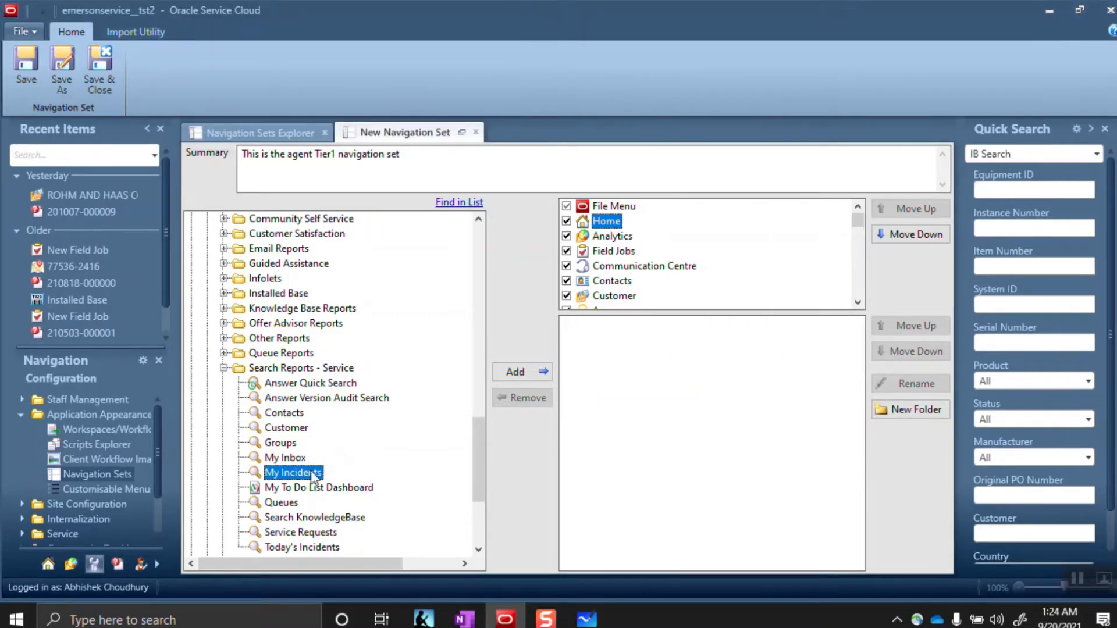
{"action": "left_click", "coordinate": [524, 376]}
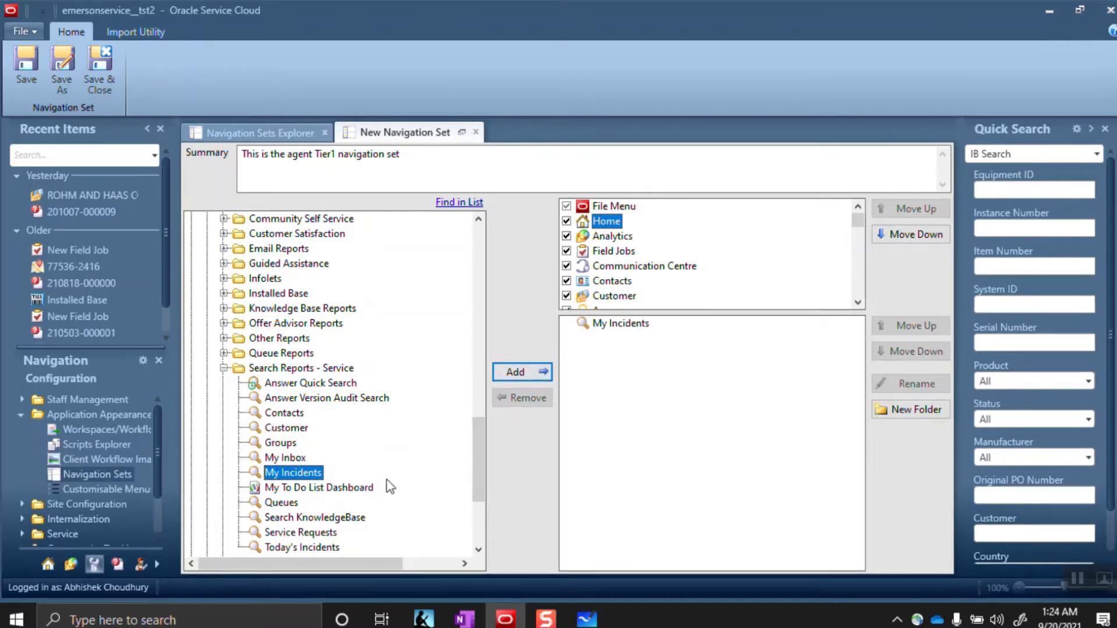
Add Today's Incidents to Home and move it above My Incidents
{"action": "left_click", "coordinate": [302, 549]}
{"action": "left_click", "coordinate": [515, 372]}
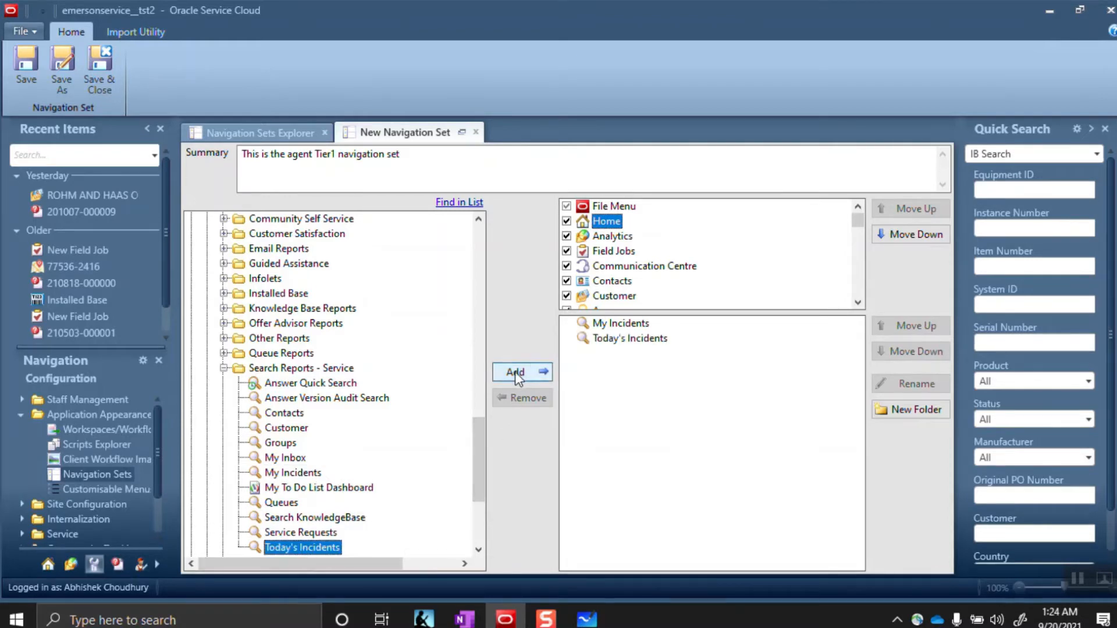
{"action": "left_click", "coordinate": [615, 339]}
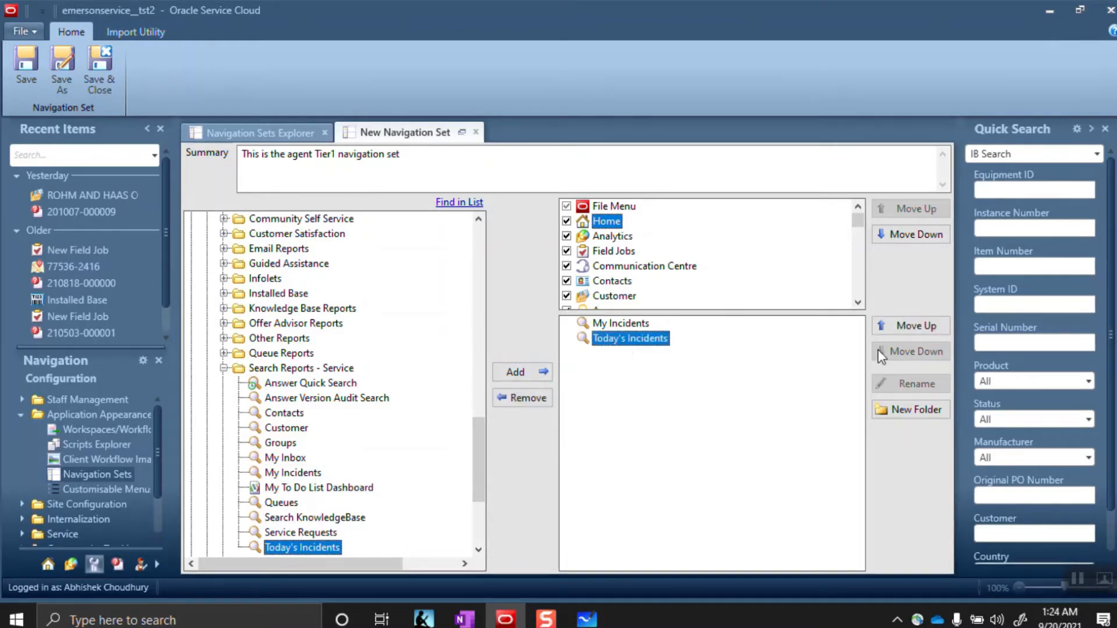
{"action": "left_click", "coordinate": [895, 327]}
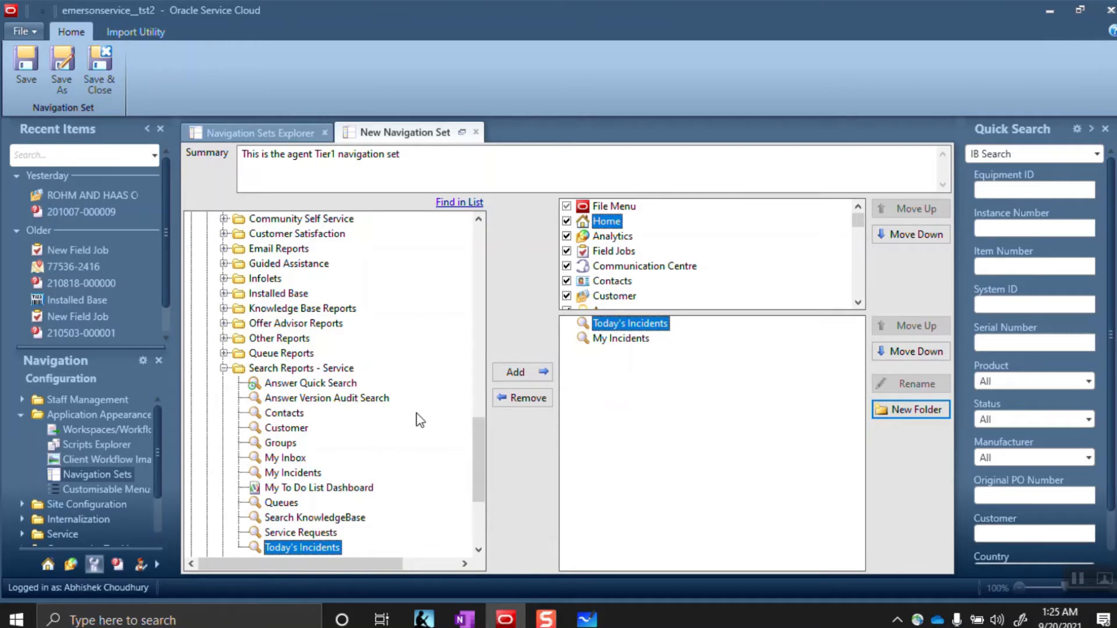
Search the reports for 'Job' and add Field Job By Answer as a Home item
{"action": "left_click", "coordinate": [453, 204]}
{"action": "type", "text": "J"}
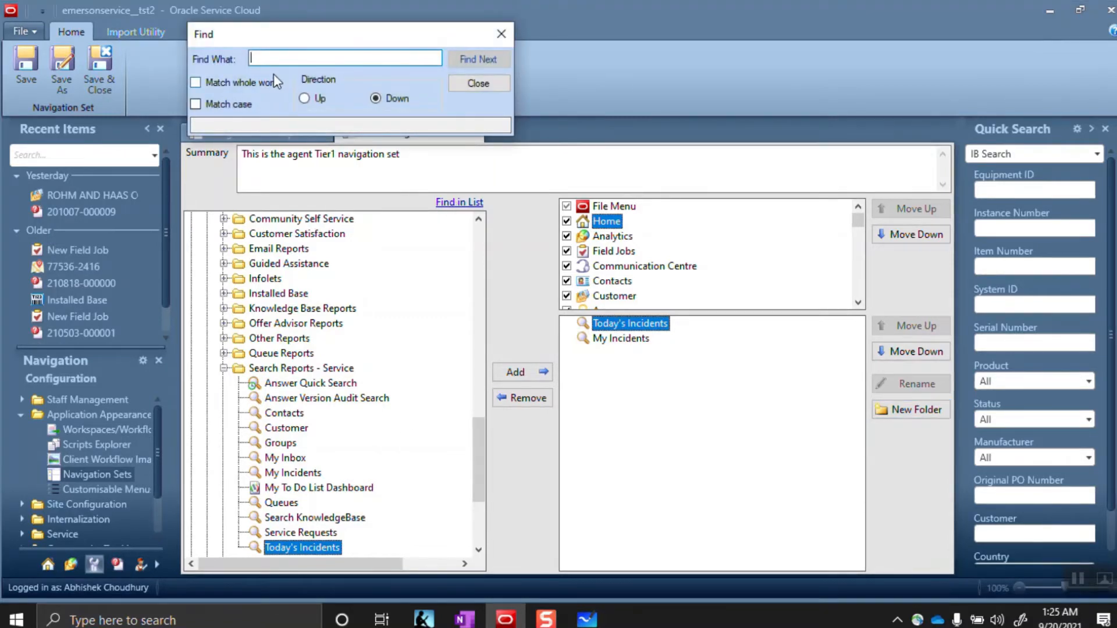
{"action": "key", "text": "Return"}
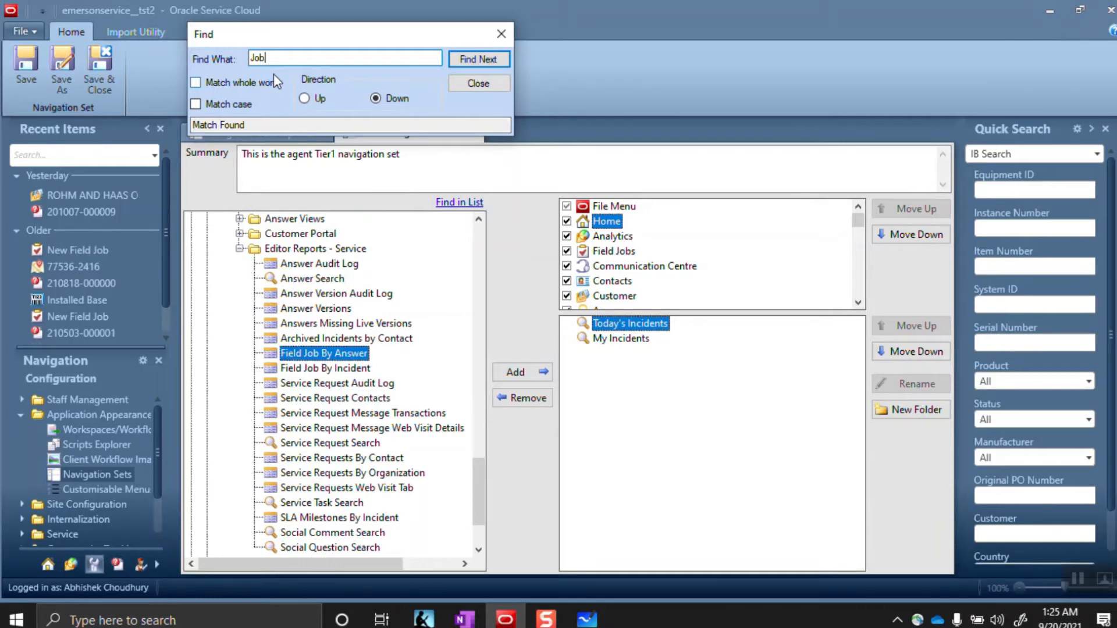
{"action": "key", "text": "BackSpace"}
{"action": "key", "text": "BackSpace"}
{"action": "key", "text": "BackSpace"}
{"action": "type", "text": "my "}
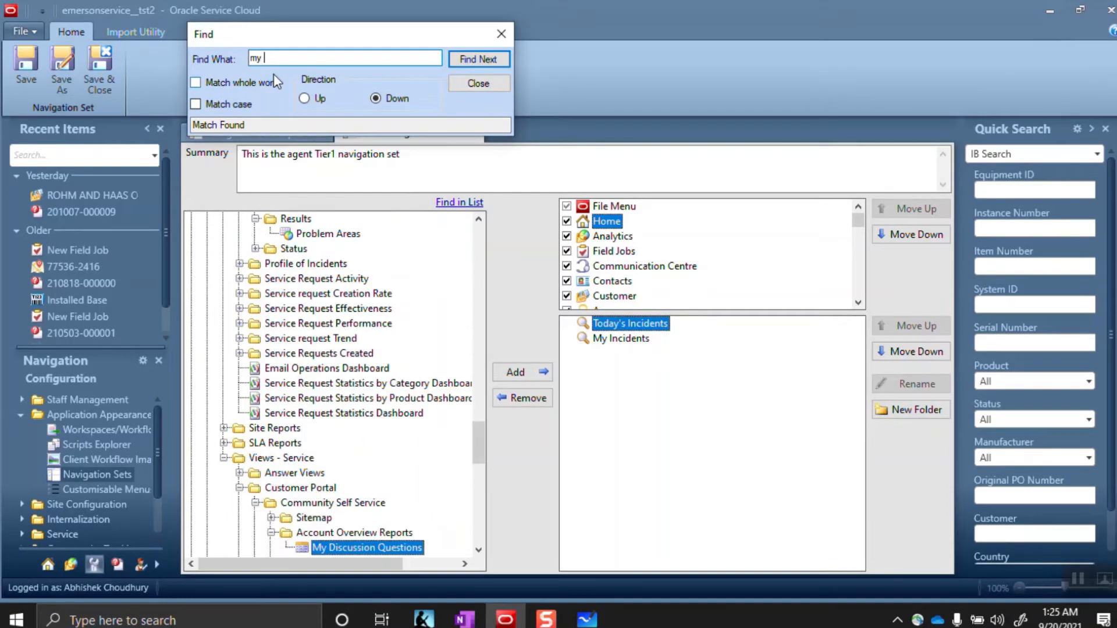
{"action": "type", "text": "job"}
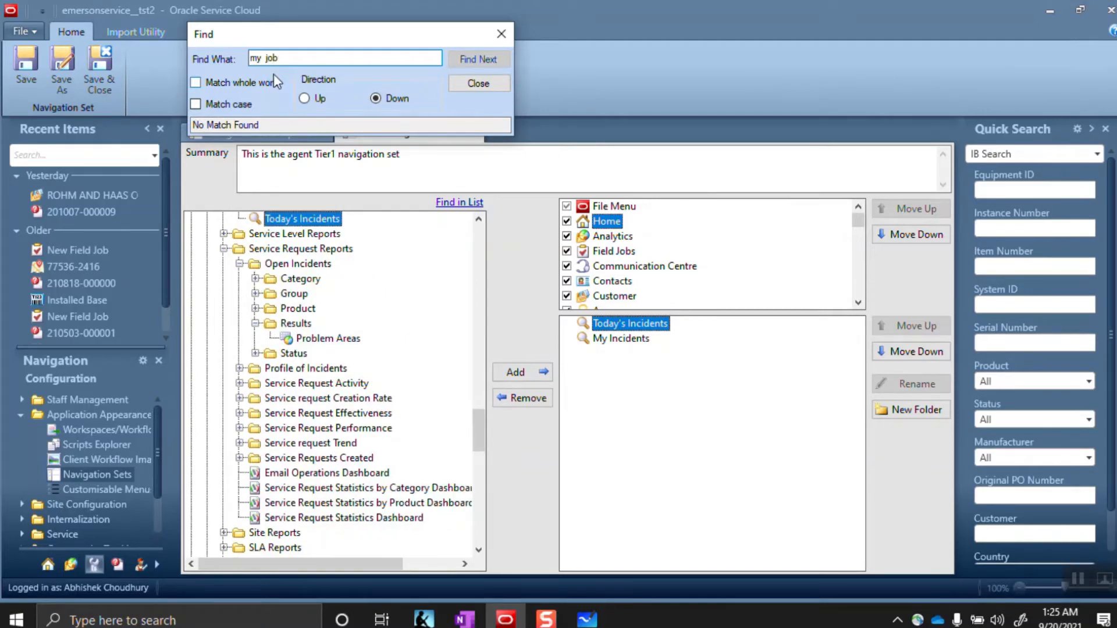
{"action": "key", "text": "BackSpace"}
{"action": "key", "text": "BackSpace"}
{"action": "key", "text": "BackSpace"}
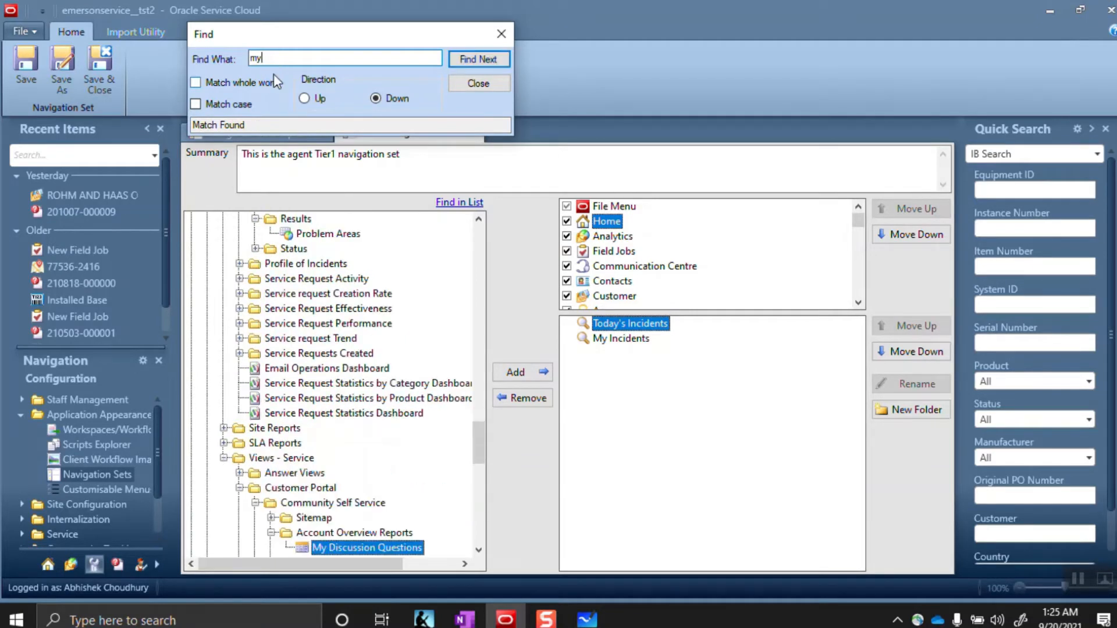
{"action": "type", "text": "jo"}
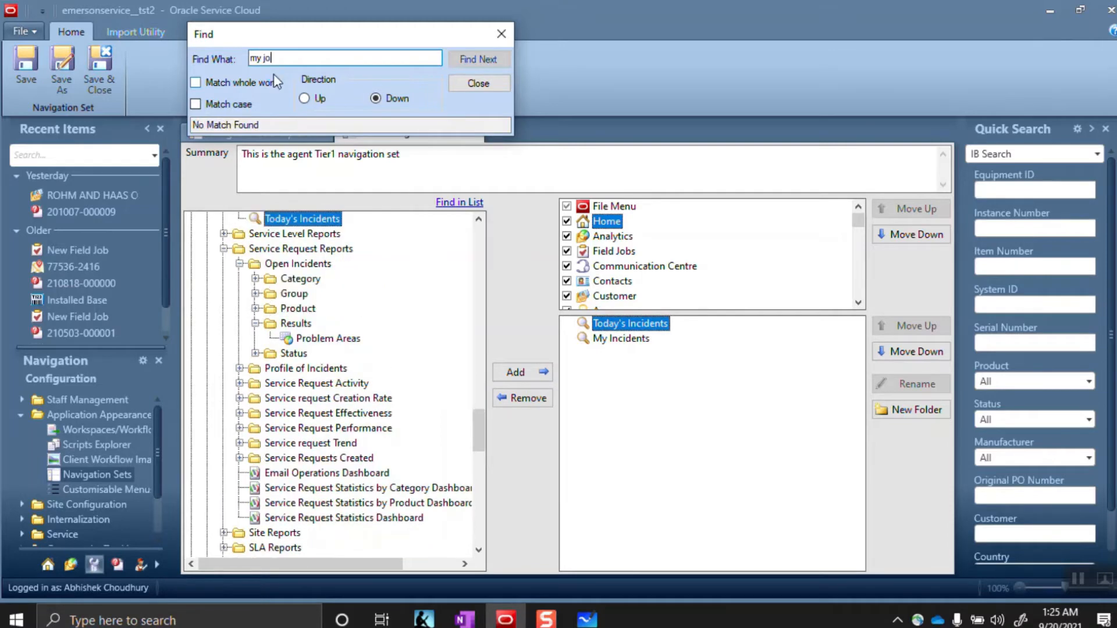
{"action": "key", "text": "BackSpace"}
{"action": "key", "text": "BackSpace"}
{"action": "key", "text": "BackSpace"}
{"action": "key", "text": "BackSpace"}
{"action": "key", "text": "BackSpace"}
{"action": "key", "text": "BackSpace"}
{"action": "type", "text": "Job"}
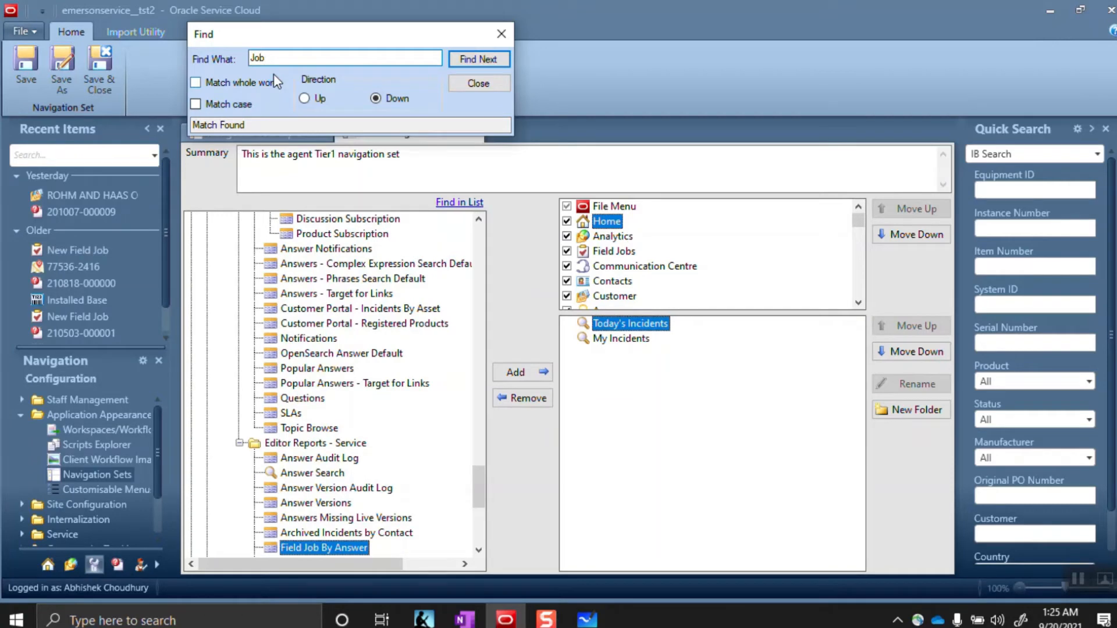
{"action": "left_click", "coordinate": [338, 547]}
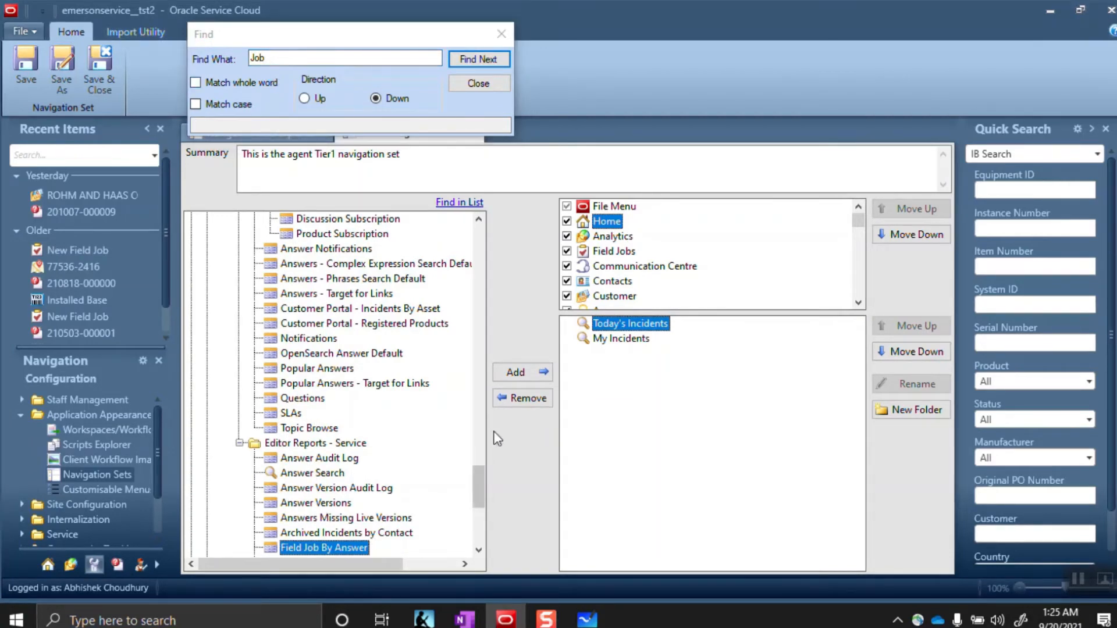
{"action": "left_click", "coordinate": [520, 375]}
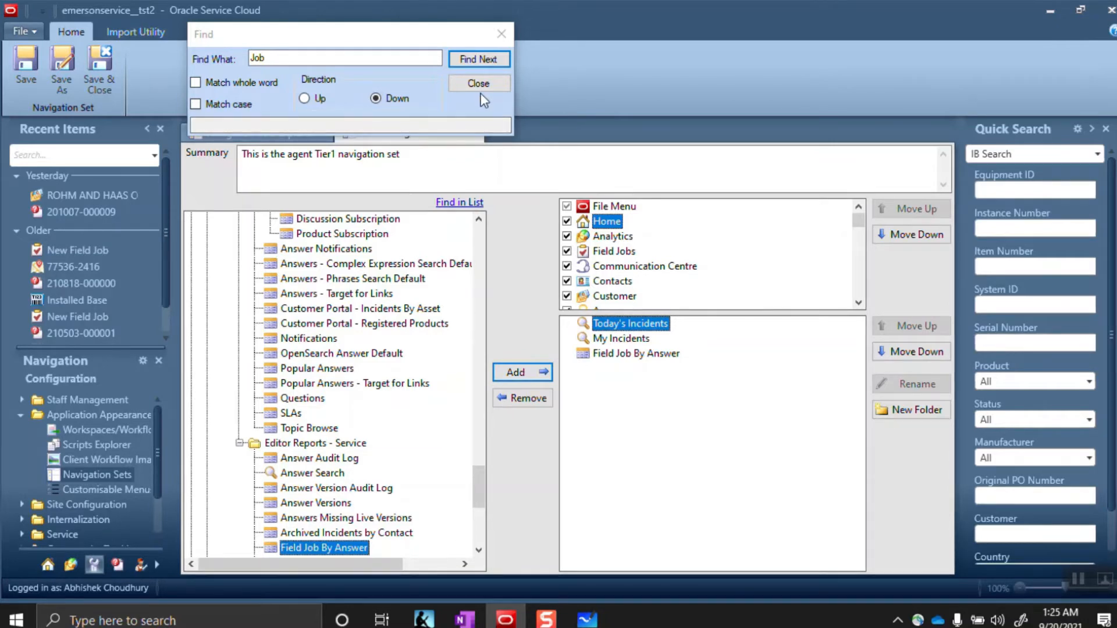
{"action": "left_click", "coordinate": [498, 33]}
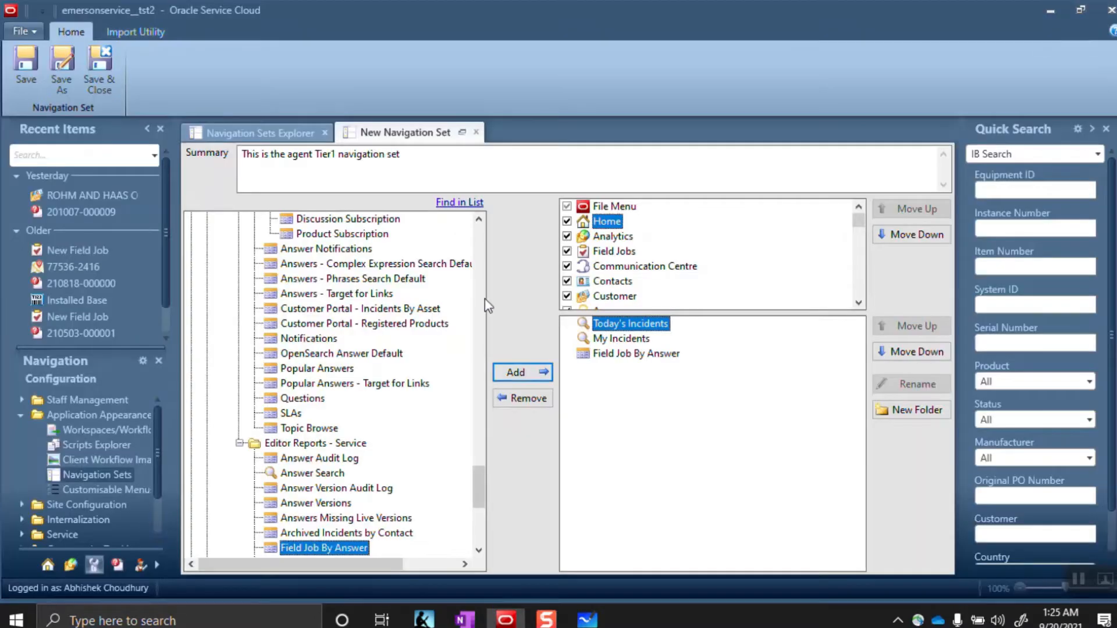
Uncheck Analytics, Field Jobs and Communication Centre, then search the reports for 'New contacts'
{"action": "left_click", "coordinate": [567, 236]}
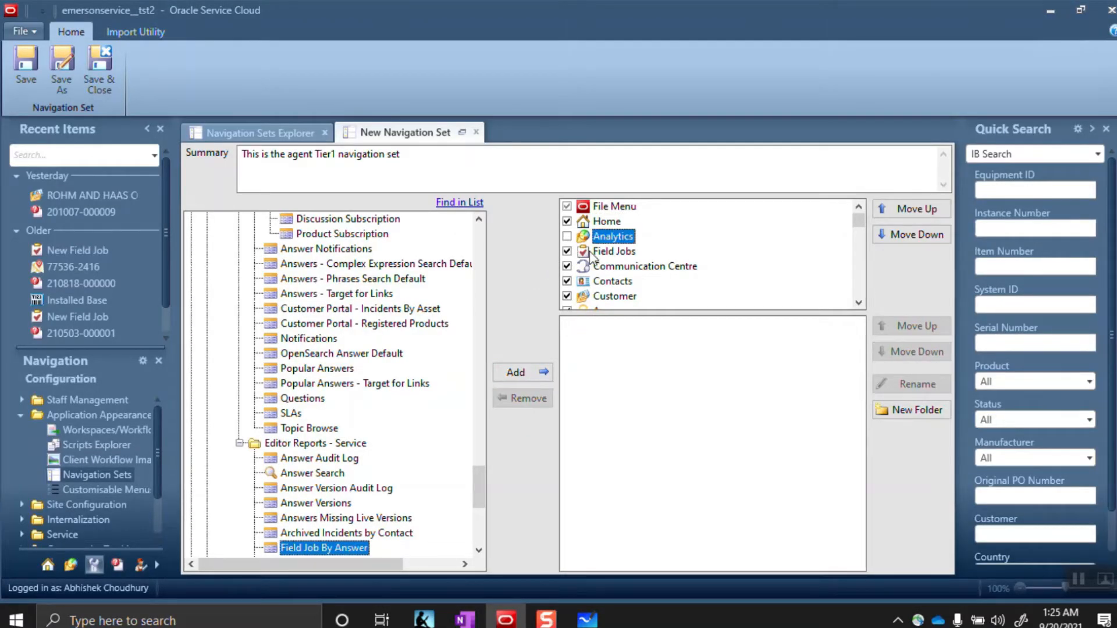
{"action": "left_click", "coordinate": [591, 252]}
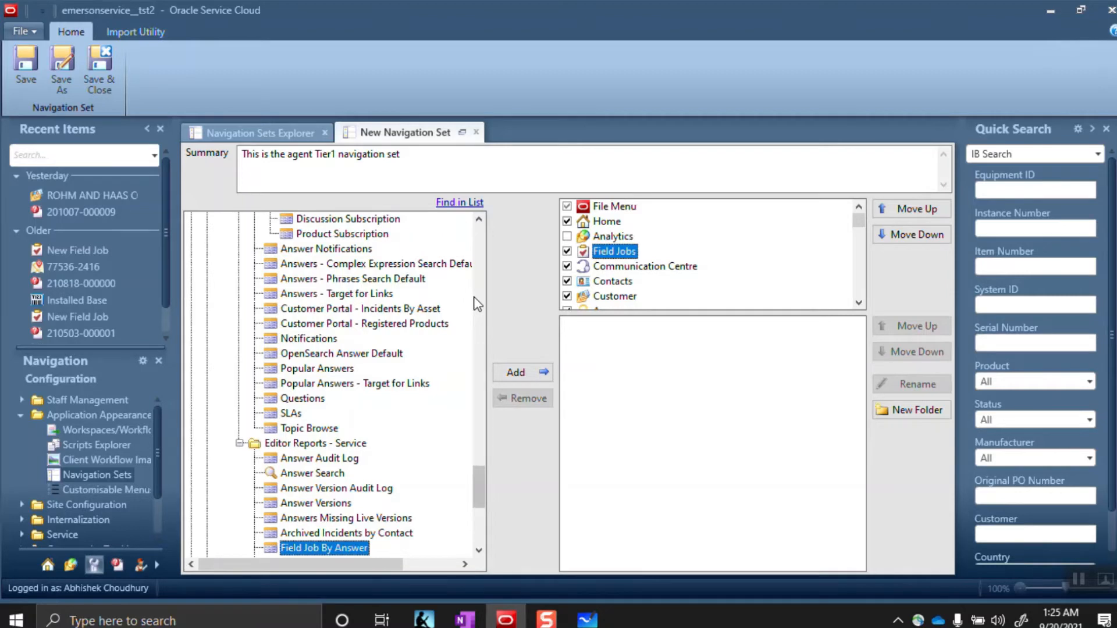
{"action": "left_click_drag", "start_coordinate": [479, 482], "coordinate": [480, 464]}
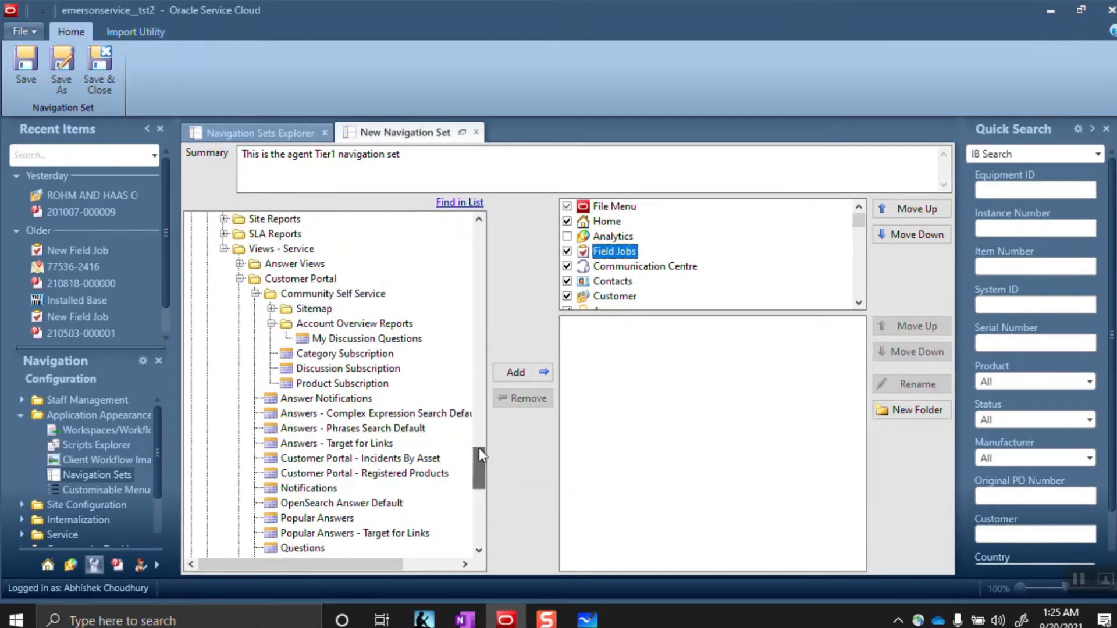
{"action": "left_click", "coordinate": [566, 252]}
{"action": "left_click", "coordinate": [568, 266]}
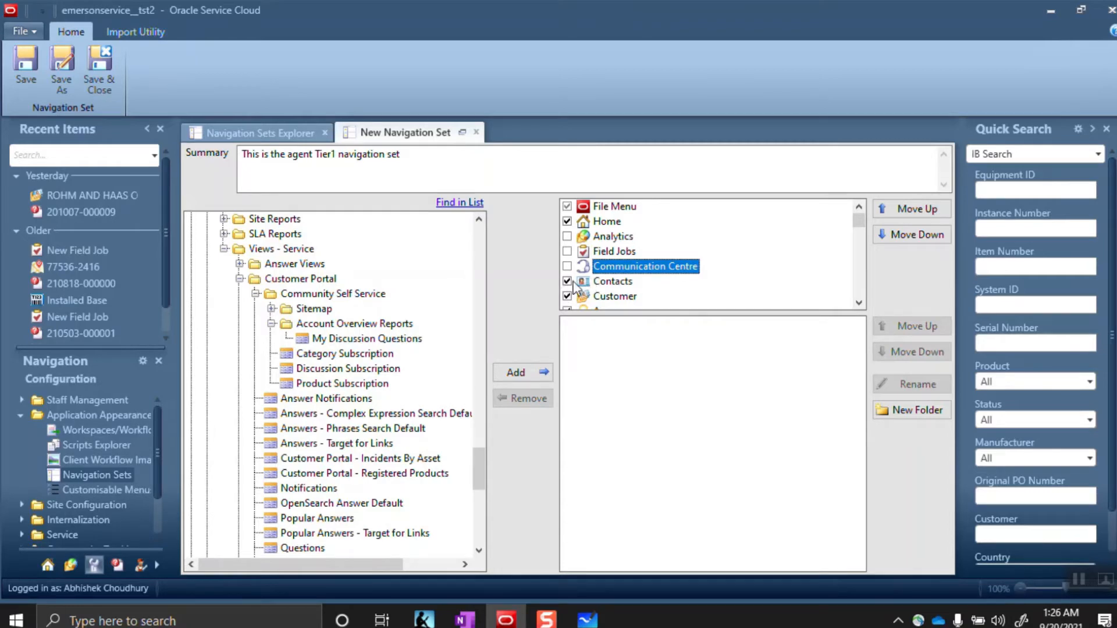
{"action": "left_click", "coordinate": [451, 204]}
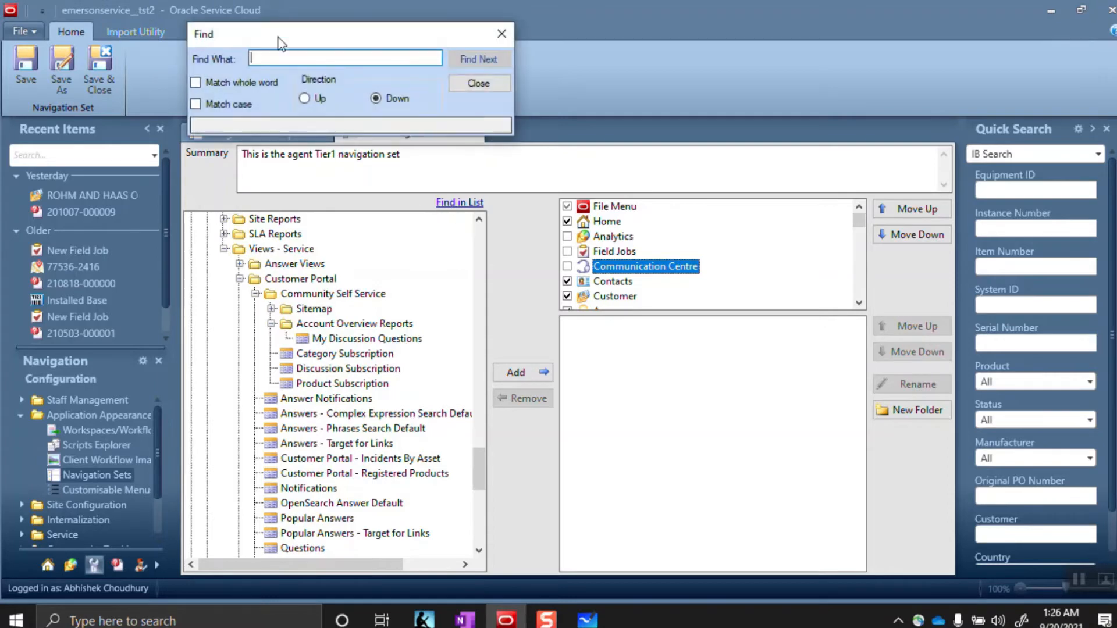
{"action": "type", "text": "New "}
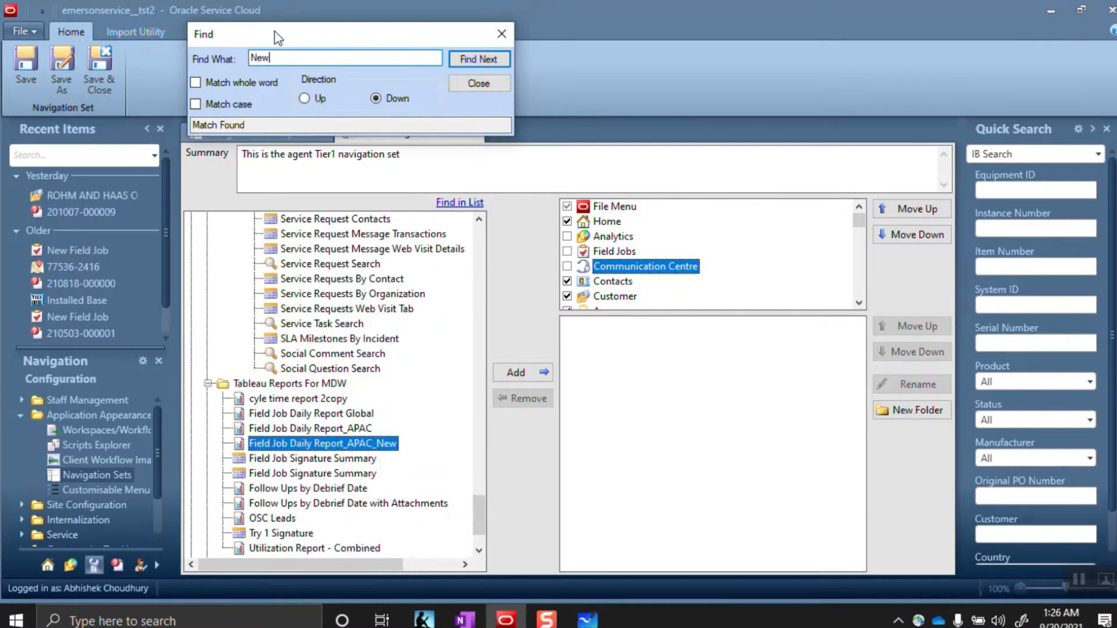
{"action": "type", "text": "co"}
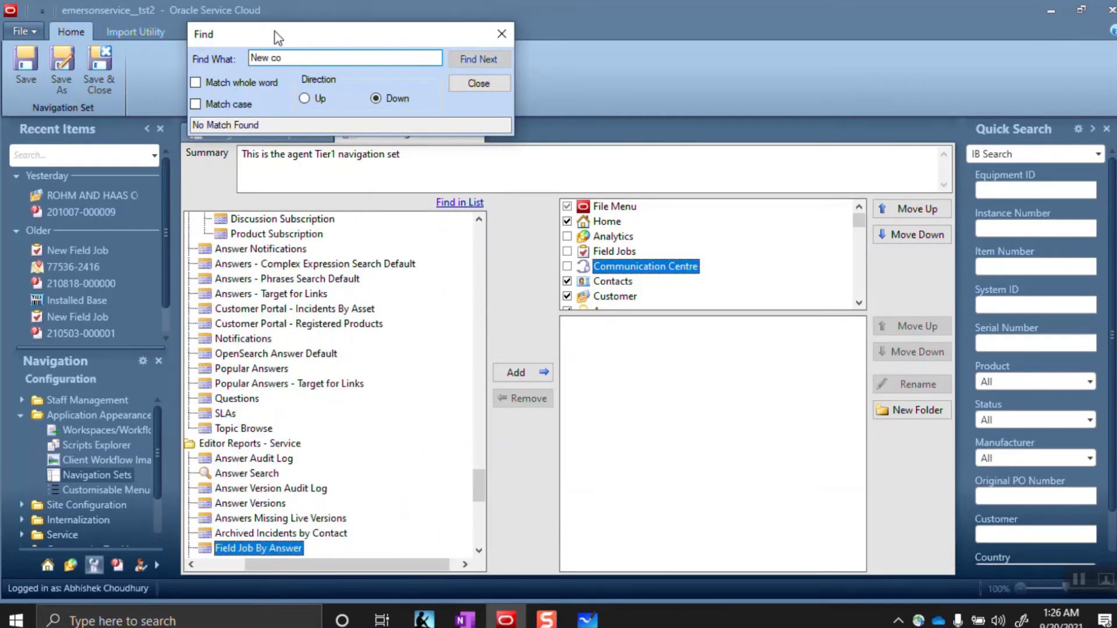
{"action": "type", "text": "ntacts"}
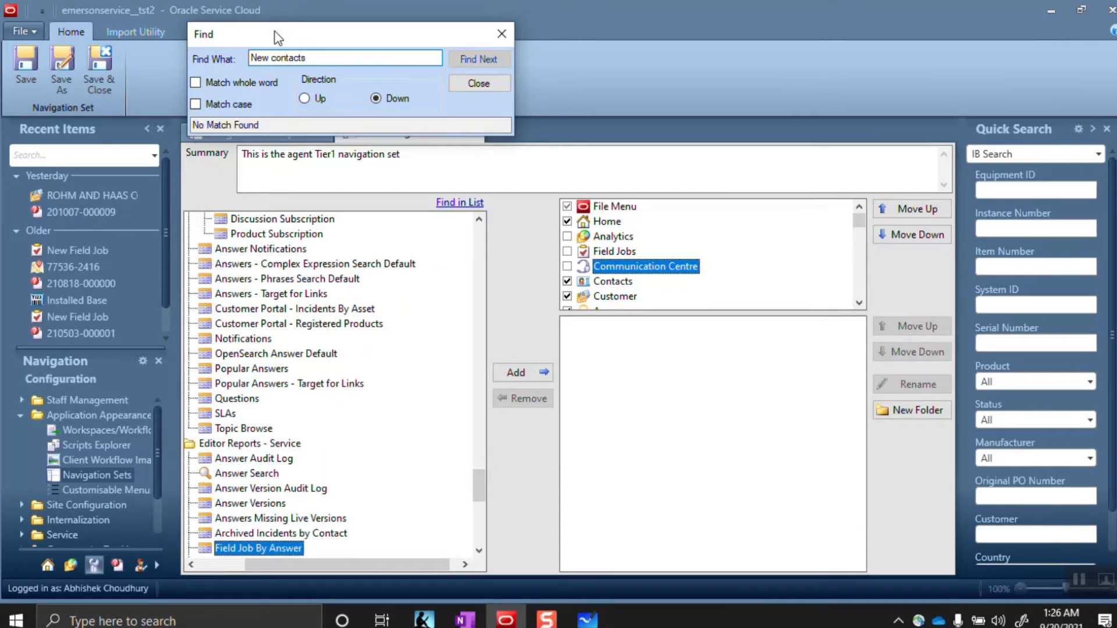
Collapse Public Reports, expand Components and search the report list for 'contacts'
{"action": "left_click", "coordinate": [474, 87]}
{"action": "left_click_drag", "start_coordinate": [475, 484], "coordinate": [456, 219]}
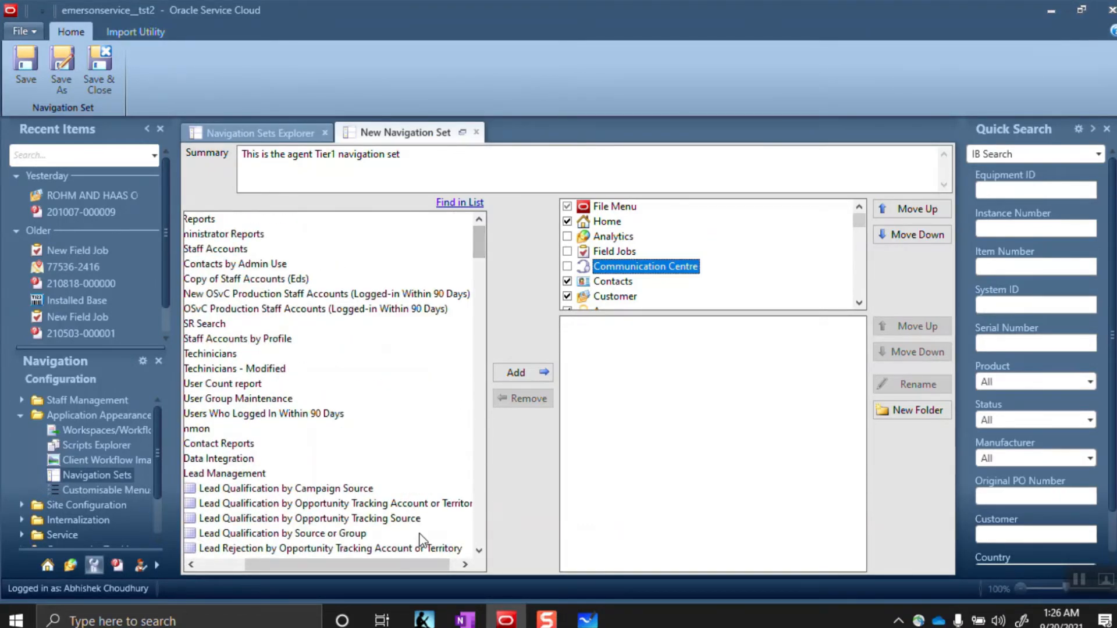
{"action": "left_click_drag", "start_coordinate": [407, 564], "coordinate": [205, 531]}
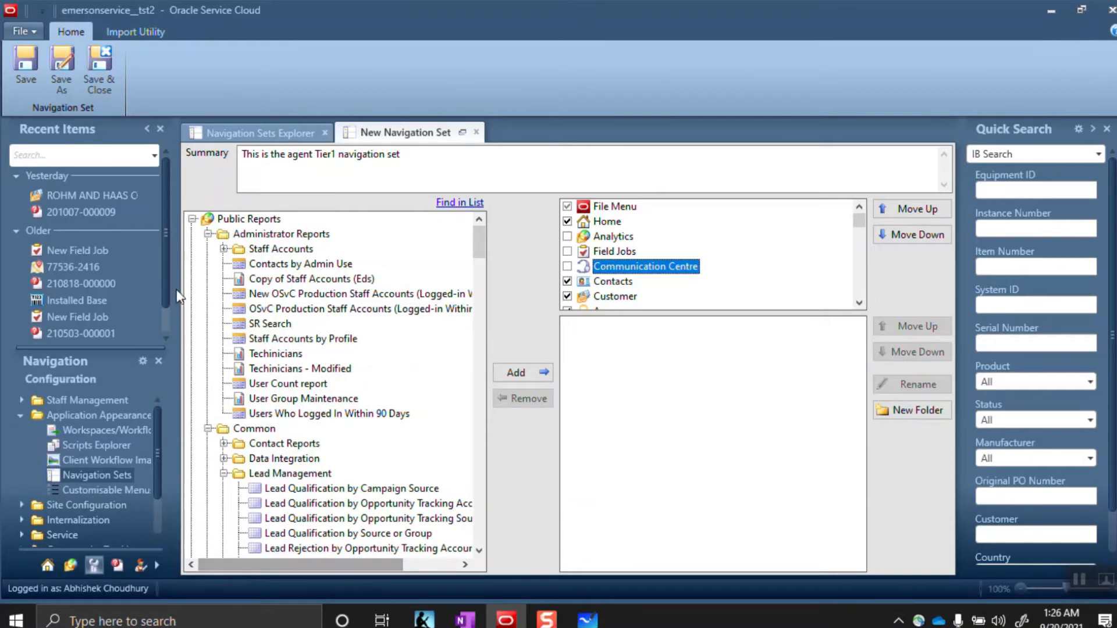
{"action": "left_click", "coordinate": [207, 233]}
{"action": "left_click", "coordinate": [192, 219]}
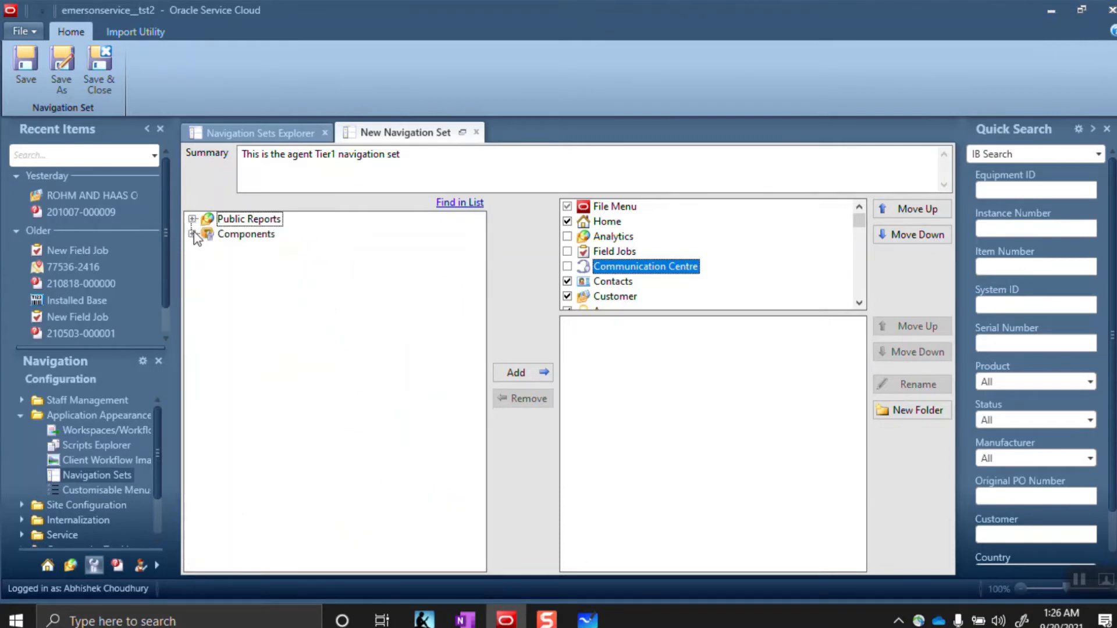
{"action": "left_click", "coordinate": [193, 233]}
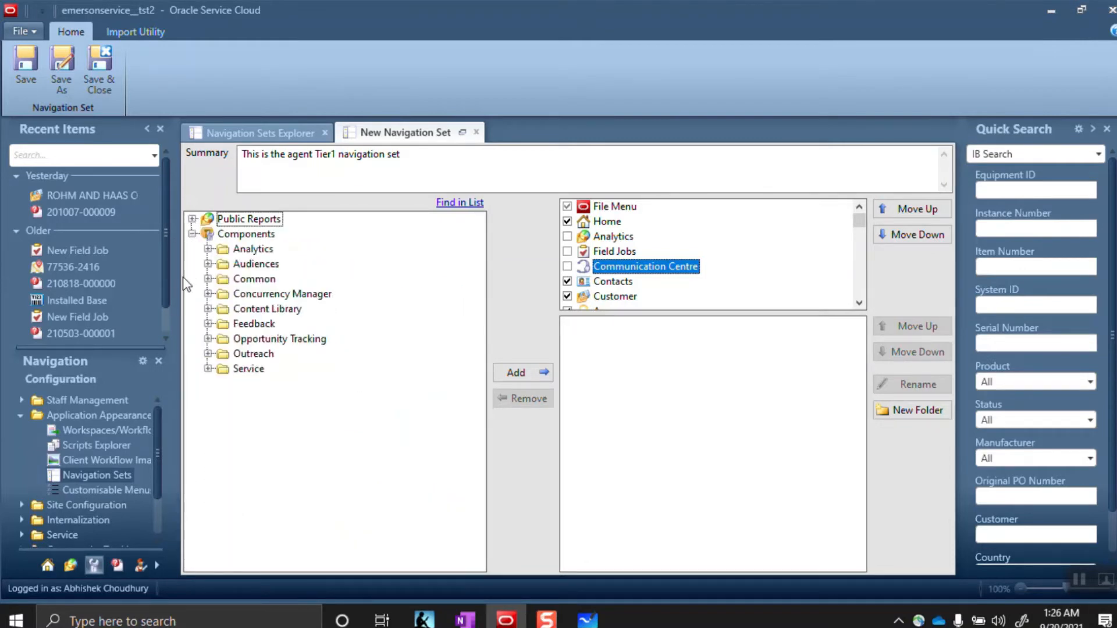
{"action": "left_click", "coordinate": [455, 210]}
{"action": "type", "text": "con"}
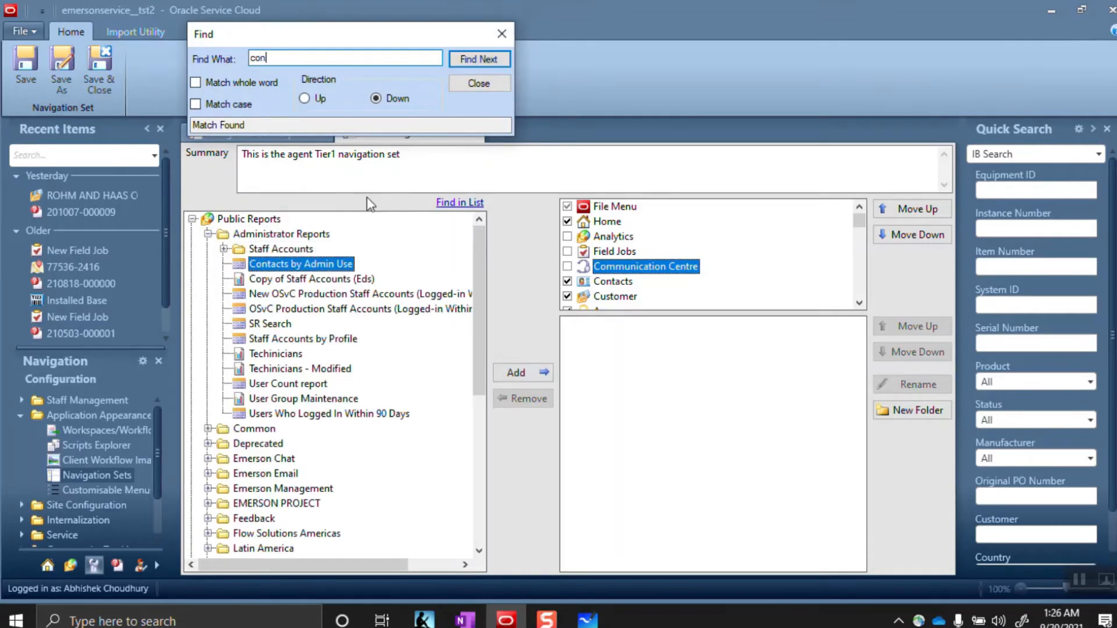
{"action": "type", "text": "tacts"}
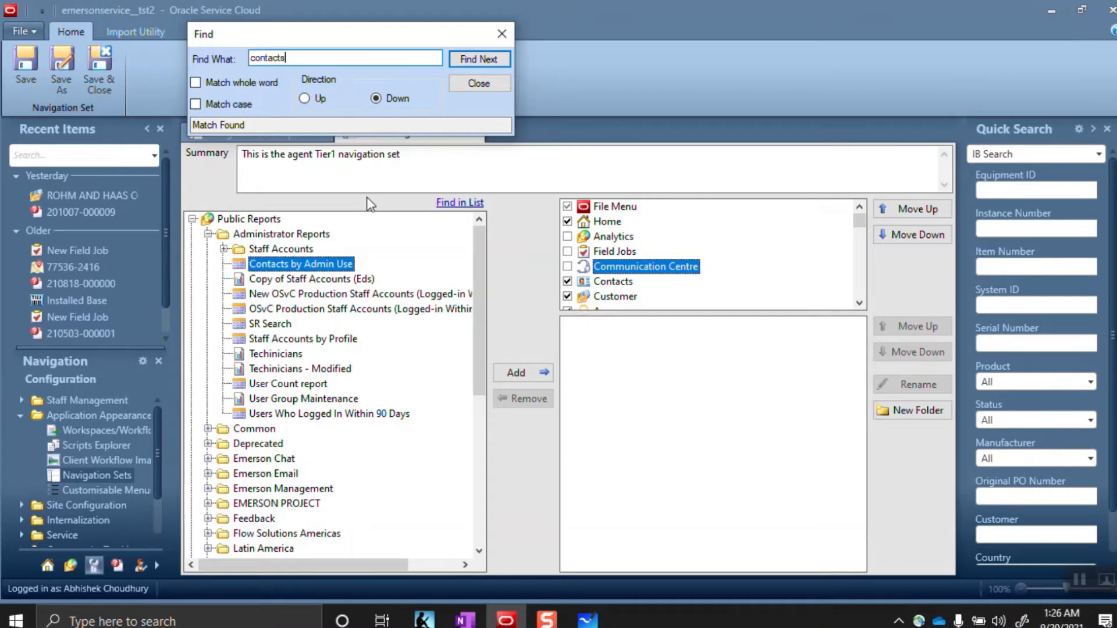
Uncheck Contacts, Customer, Answers, Service Requests and Leads in the navigation items
{"action": "left_click", "coordinate": [479, 84]}
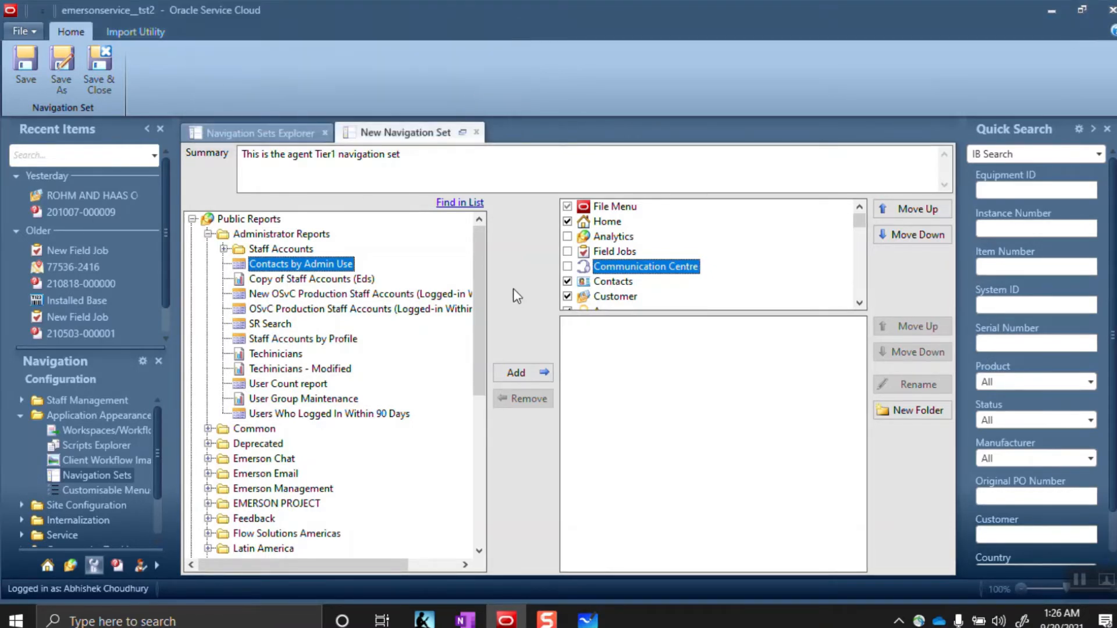
{"action": "left_click", "coordinate": [567, 281]}
{"action": "left_click", "coordinate": [567, 296]}
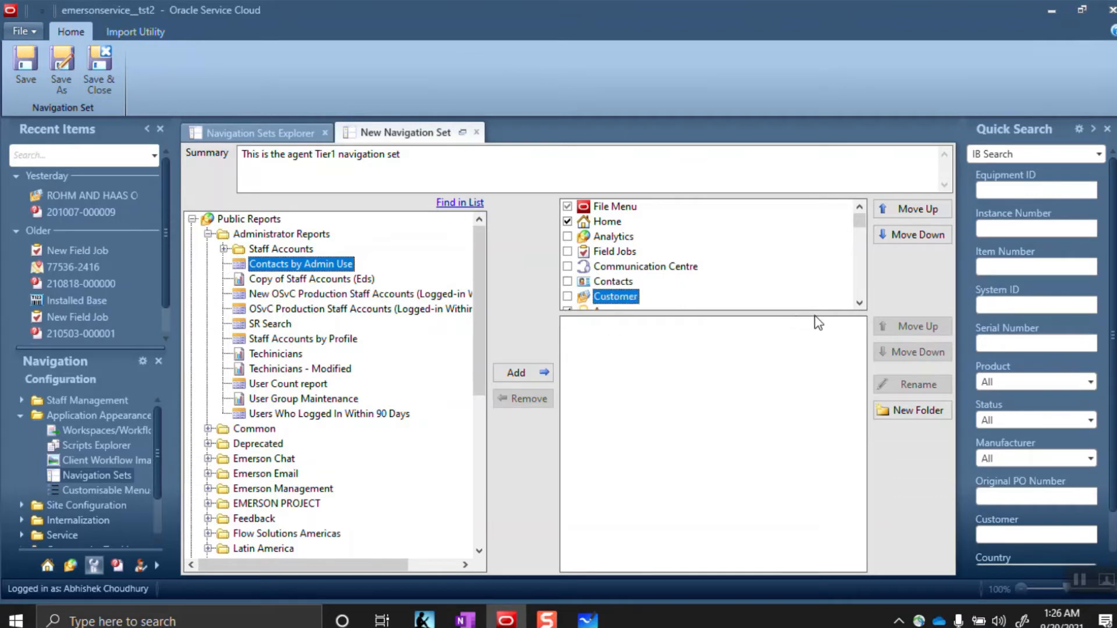
{"action": "left_click", "coordinate": [859, 304]}
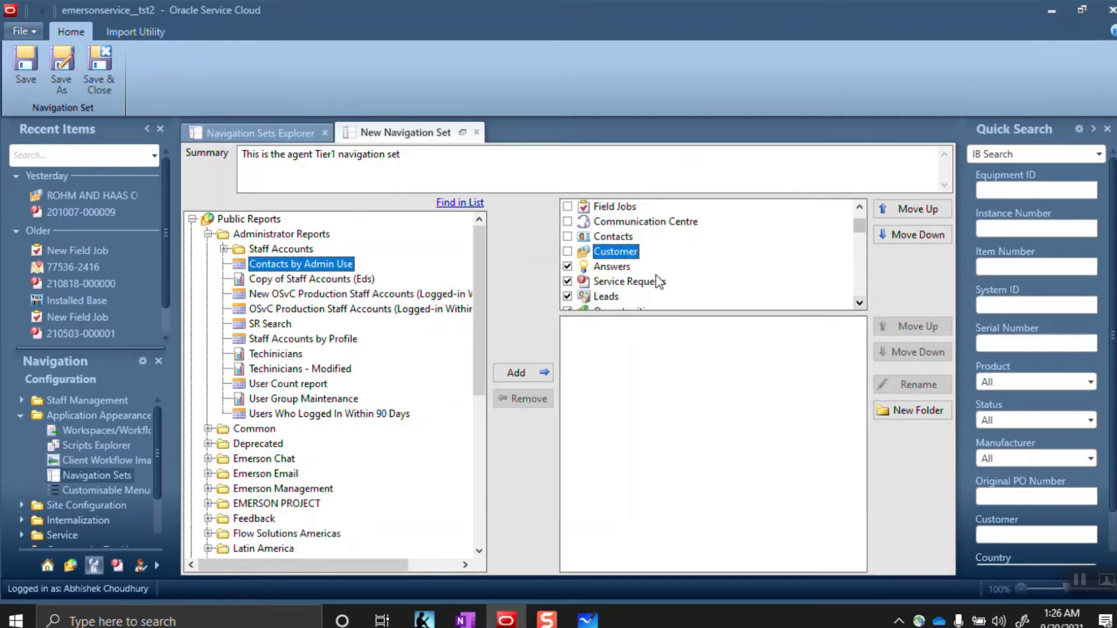
{"action": "left_click", "coordinate": [567, 266]}
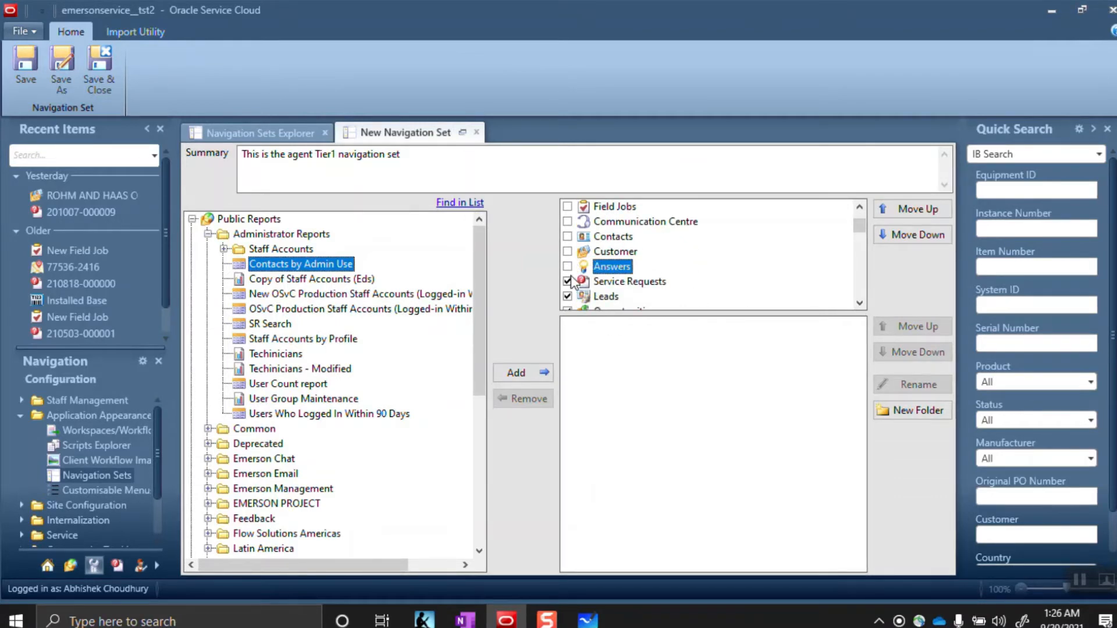
{"action": "left_click", "coordinate": [567, 282]}
{"action": "left_click", "coordinate": [568, 296]}
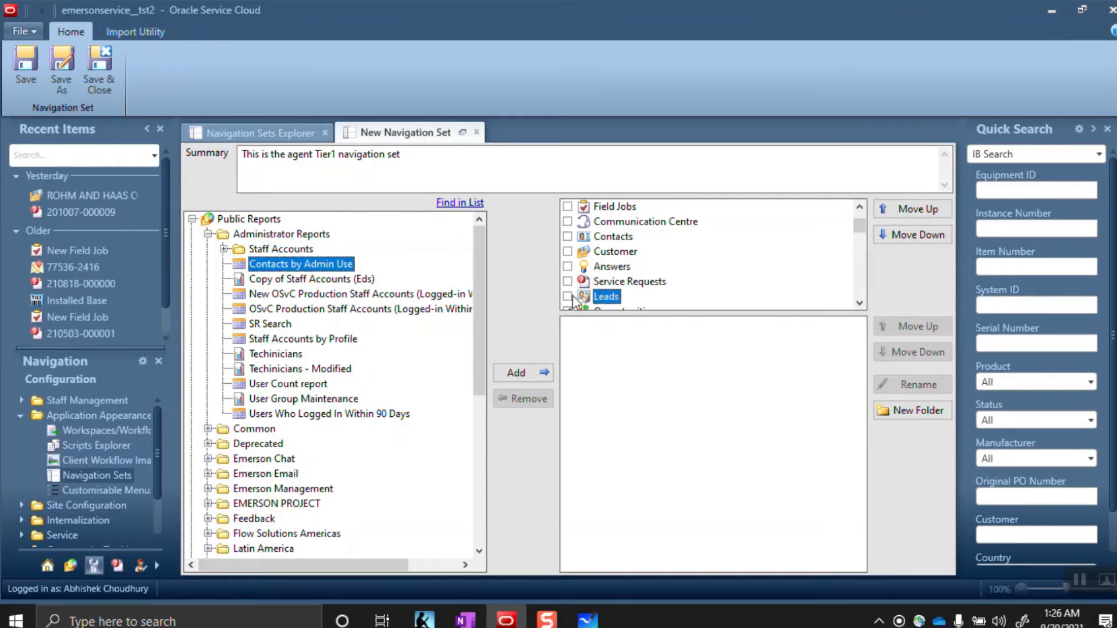
Uncheck Opportunities, Campaigns, Surveys, Mailings, Content Library and Audiences, then select Quick Search
{"action": "left_click", "coordinate": [859, 303]}
{"action": "left_click", "coordinate": [859, 304]}
{"action": "left_click", "coordinate": [859, 304]}
{"action": "left_click", "coordinate": [859, 304]}
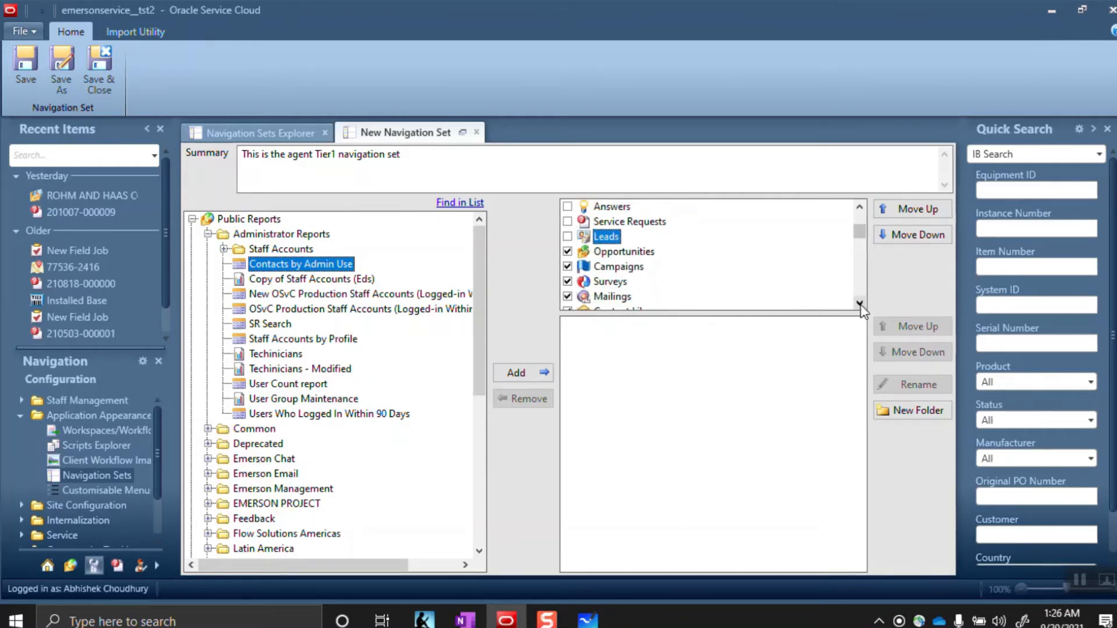
{"action": "left_click", "coordinate": [568, 250]}
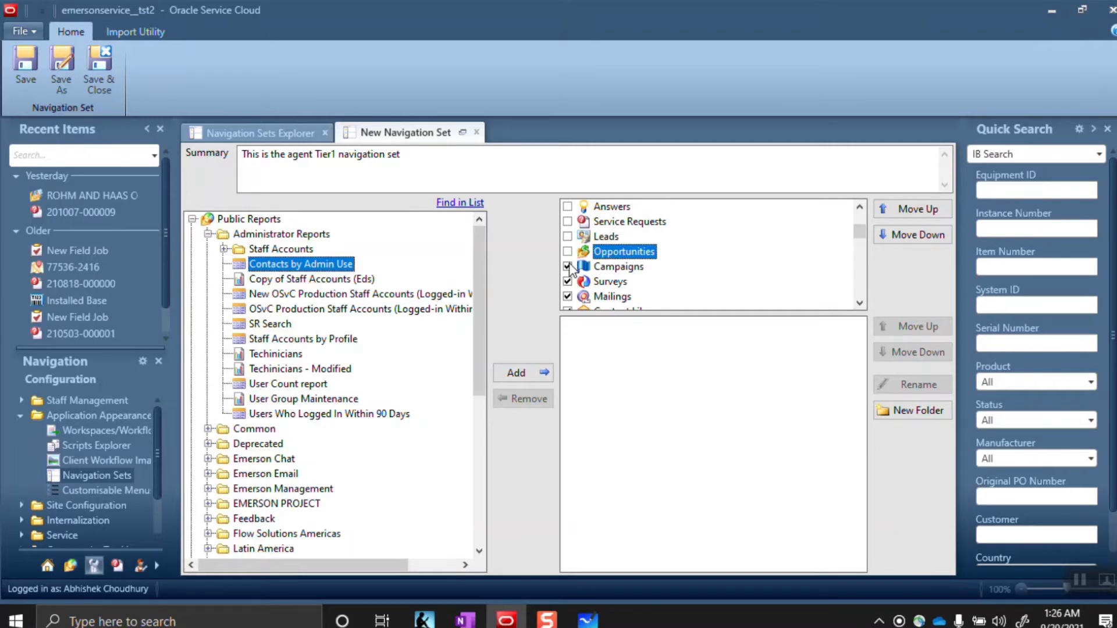
{"action": "left_click", "coordinate": [568, 267]}
{"action": "left_click", "coordinate": [567, 282]}
{"action": "left_click", "coordinate": [568, 297]}
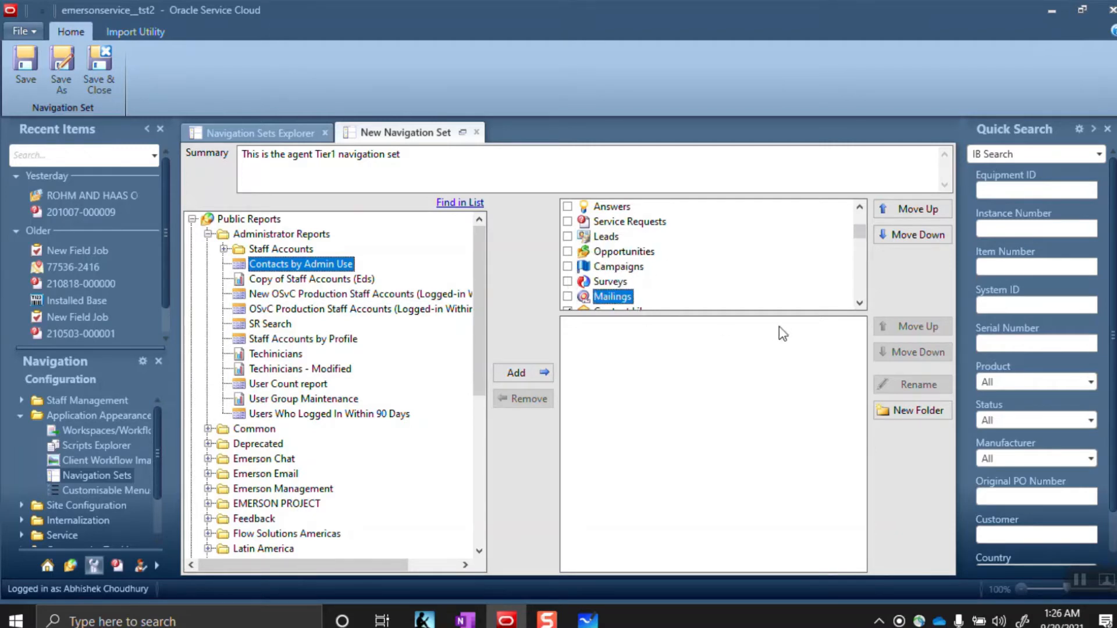
{"action": "left_click", "coordinate": [860, 304]}
{"action": "left_click", "coordinate": [859, 304]}
{"action": "left_click", "coordinate": [859, 304]}
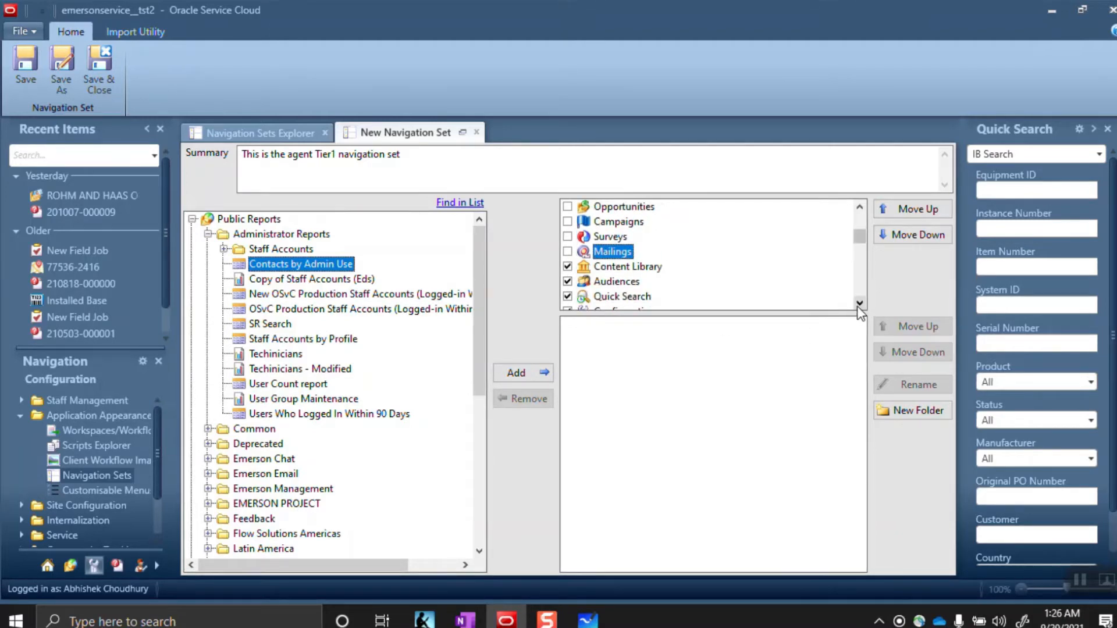
{"action": "left_click", "coordinate": [859, 304]}
{"action": "left_click", "coordinate": [860, 304]}
{"action": "left_click", "coordinate": [568, 237]}
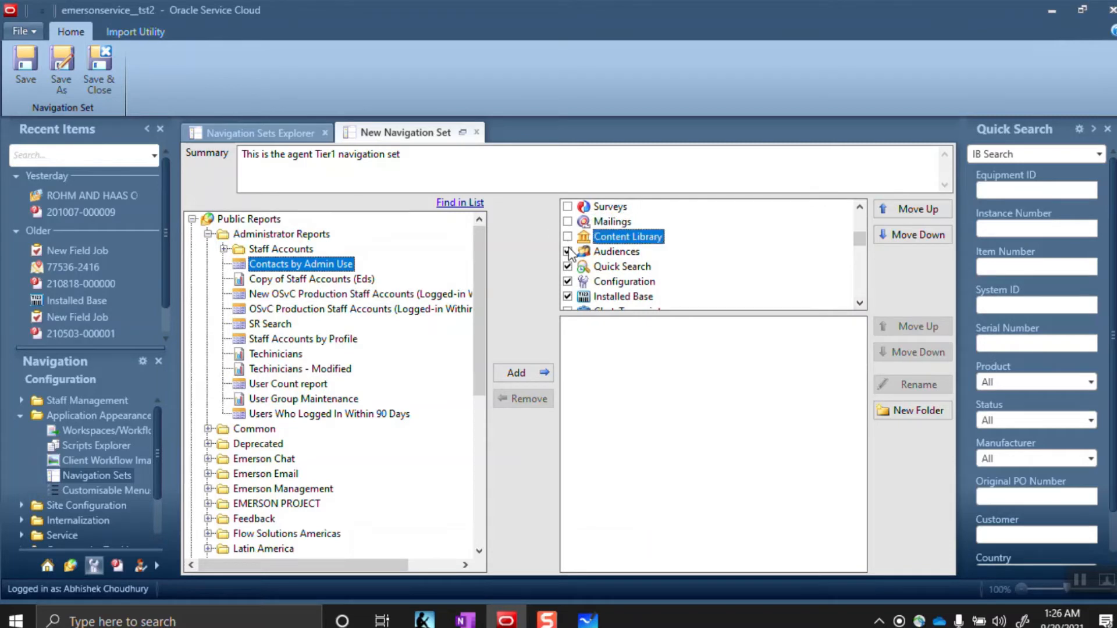
{"action": "left_click", "coordinate": [567, 251]}
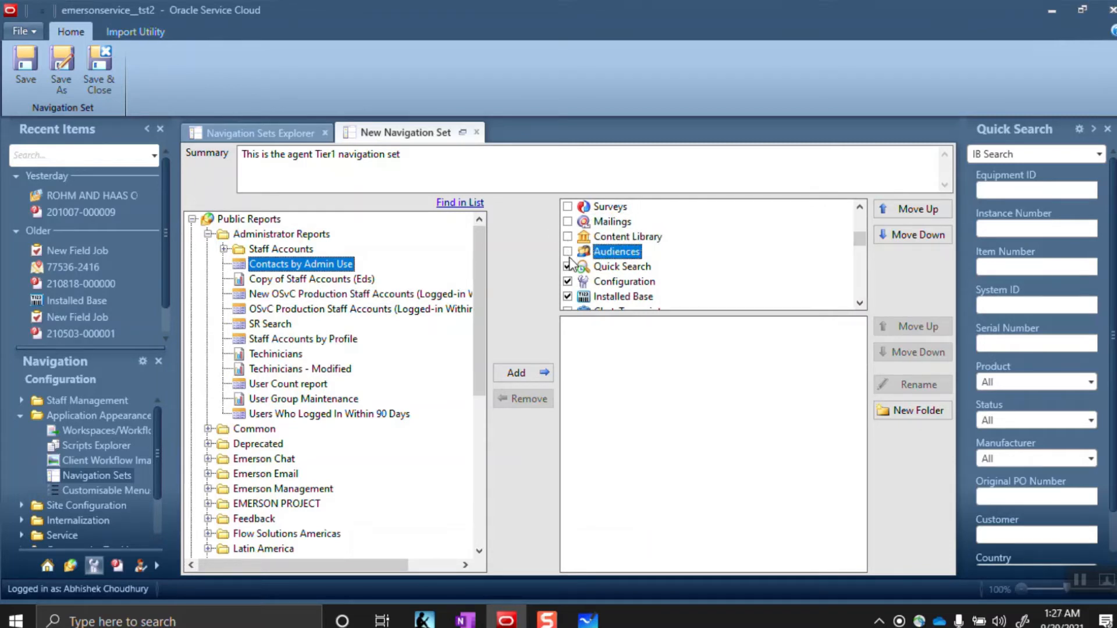
{"action": "left_click", "coordinate": [610, 266]}
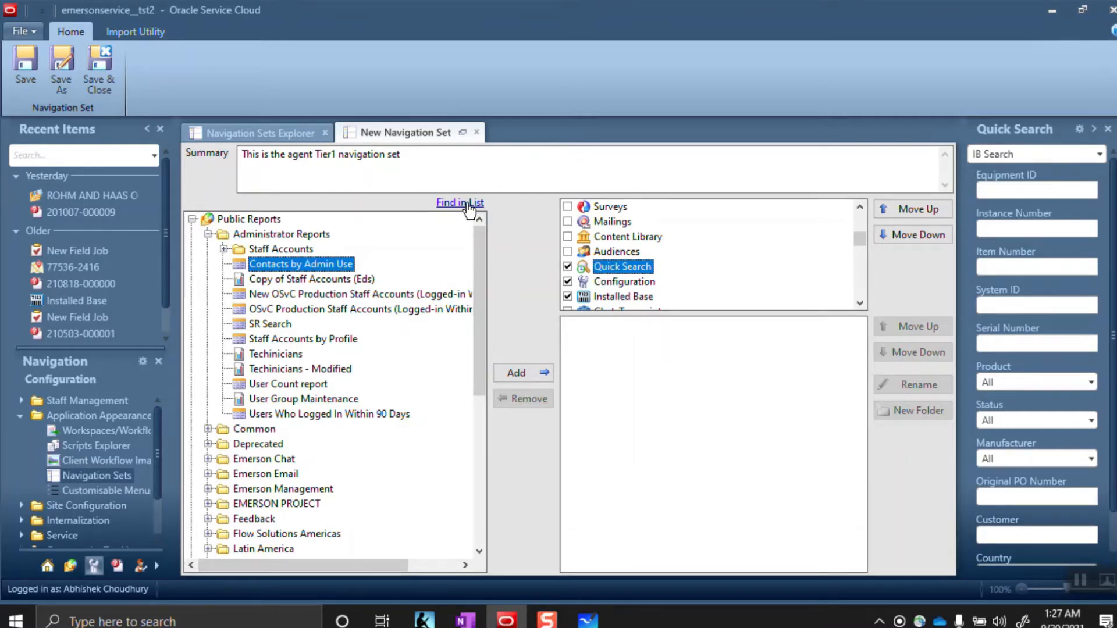
Search the reports for 'Organization' and add Organization Search to the Quick Search page
{"action": "left_click", "coordinate": [208, 234]}
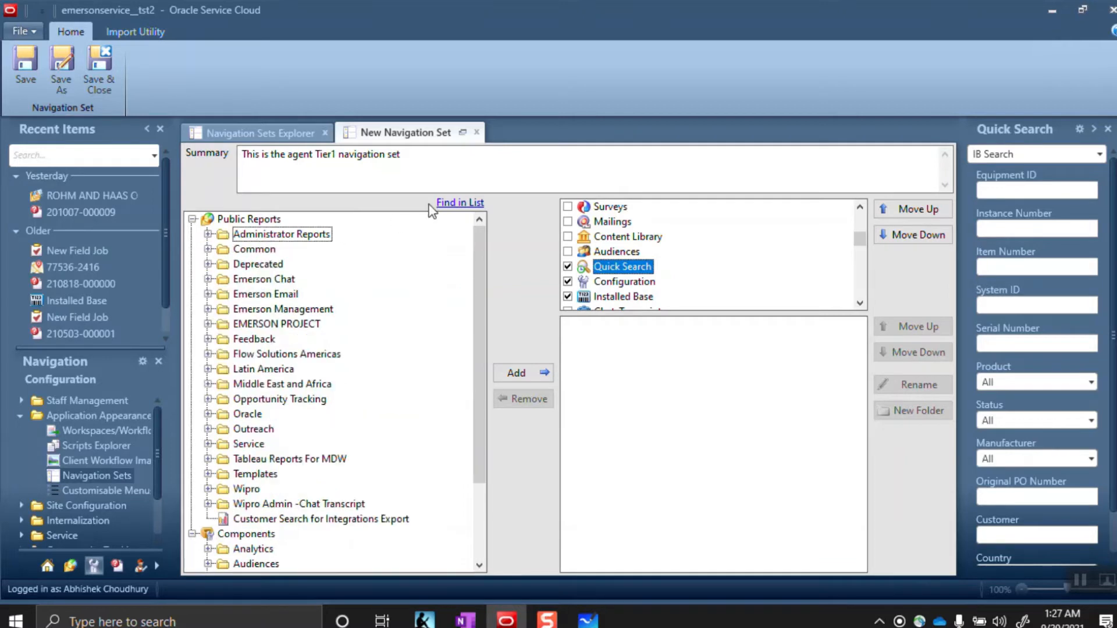
{"action": "left_click", "coordinate": [192, 220]}
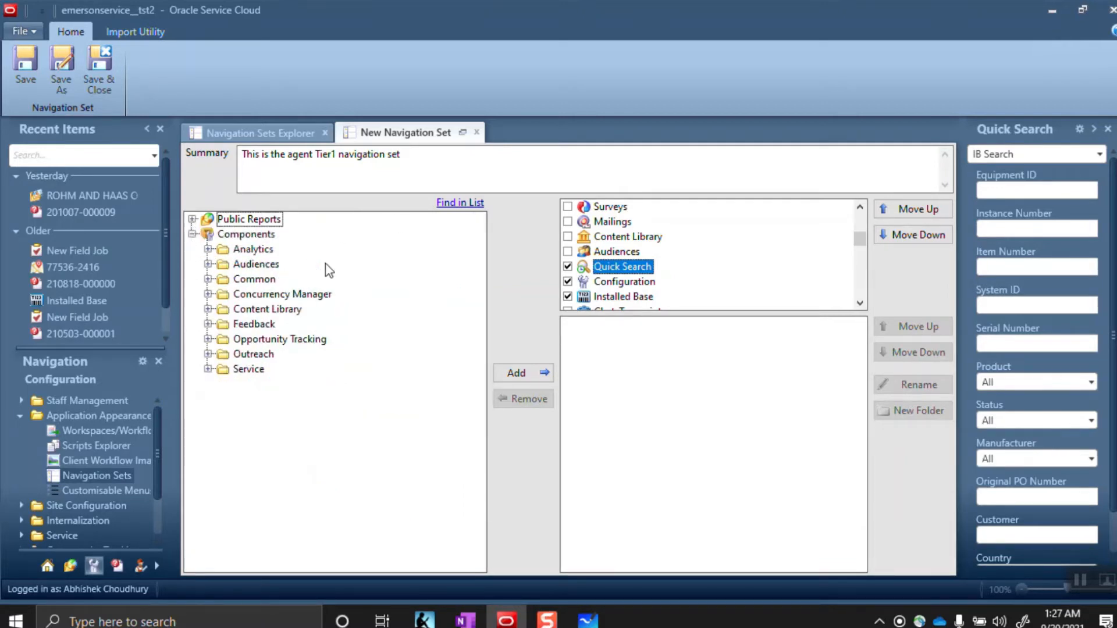
{"action": "left_click", "coordinate": [464, 205]}
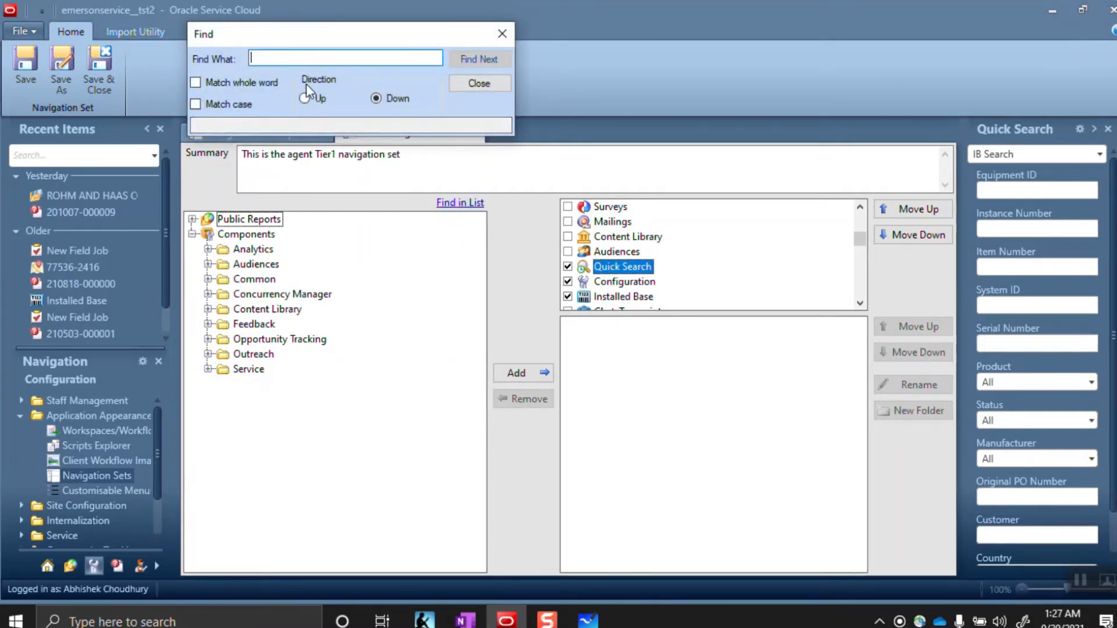
{"action": "type", "text": "Organ"}
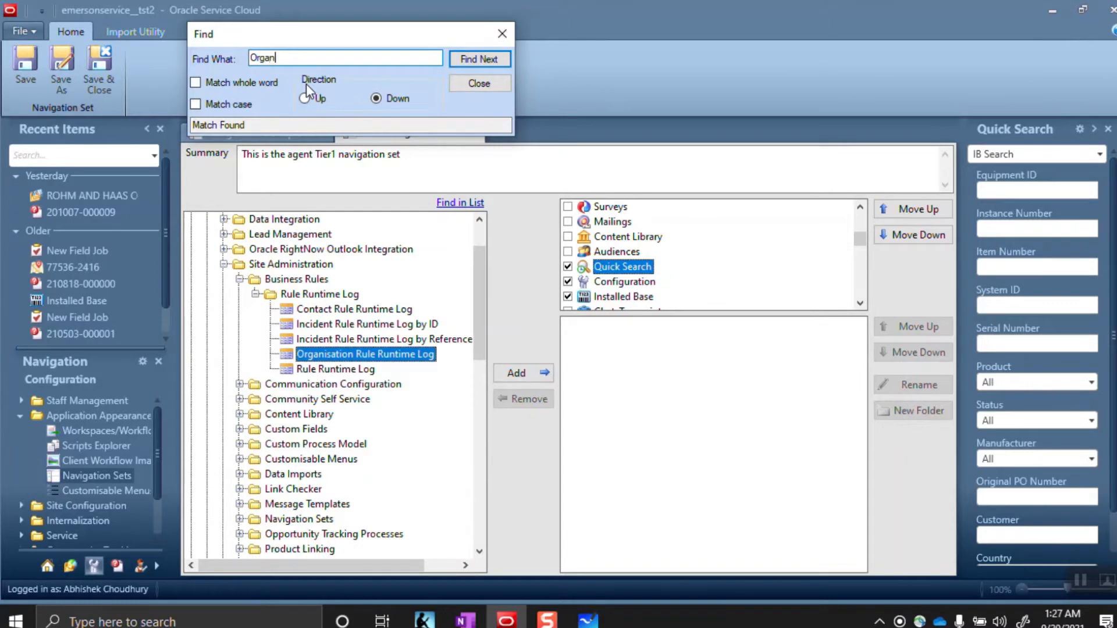
{"action": "type", "text": "ix"}
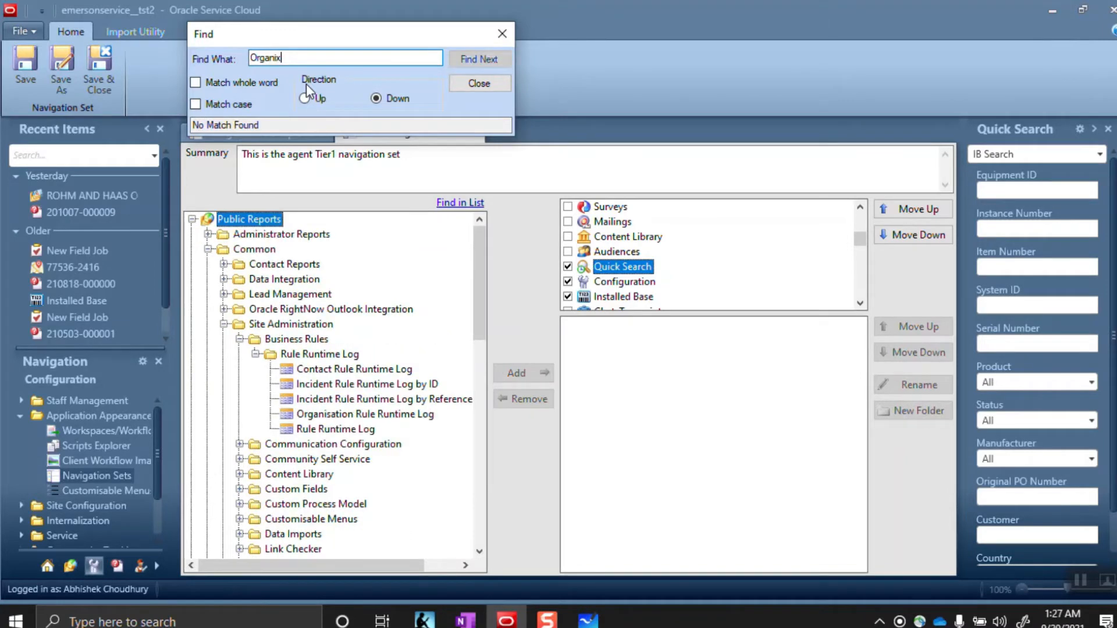
{"action": "key", "text": "BackSpace"}
{"action": "type", "text": "zation "}
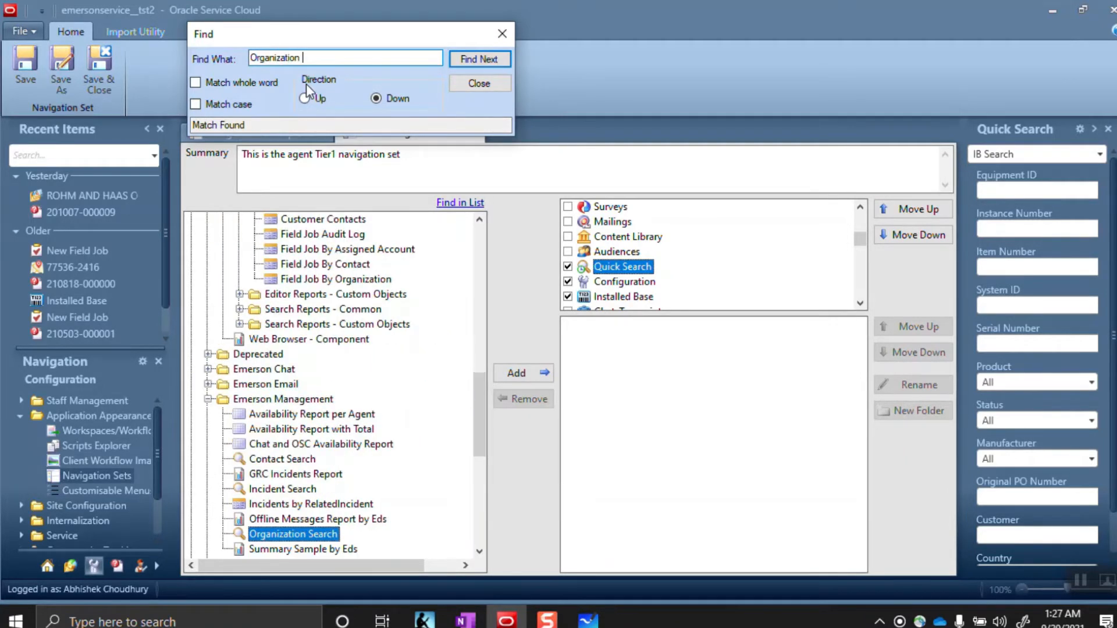
{"action": "type", "text": "I"}
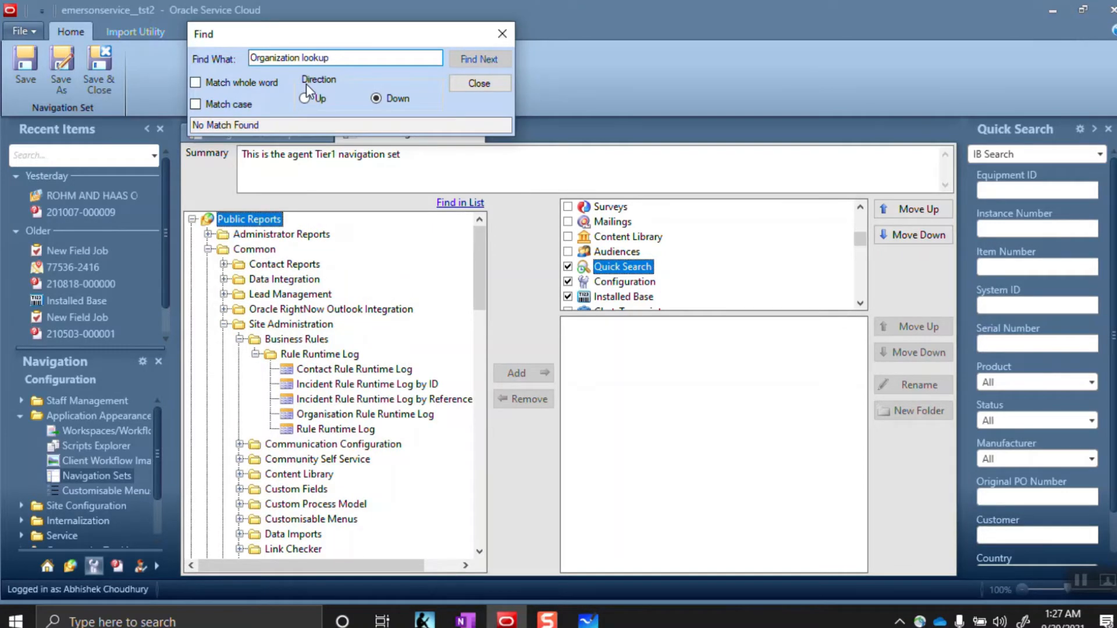
{"action": "key", "text": "BackSpace"}
{"action": "key", "text": "BackSpace"}
{"action": "key", "text": "BackSpace"}
{"action": "key", "text": "BackSpace"}
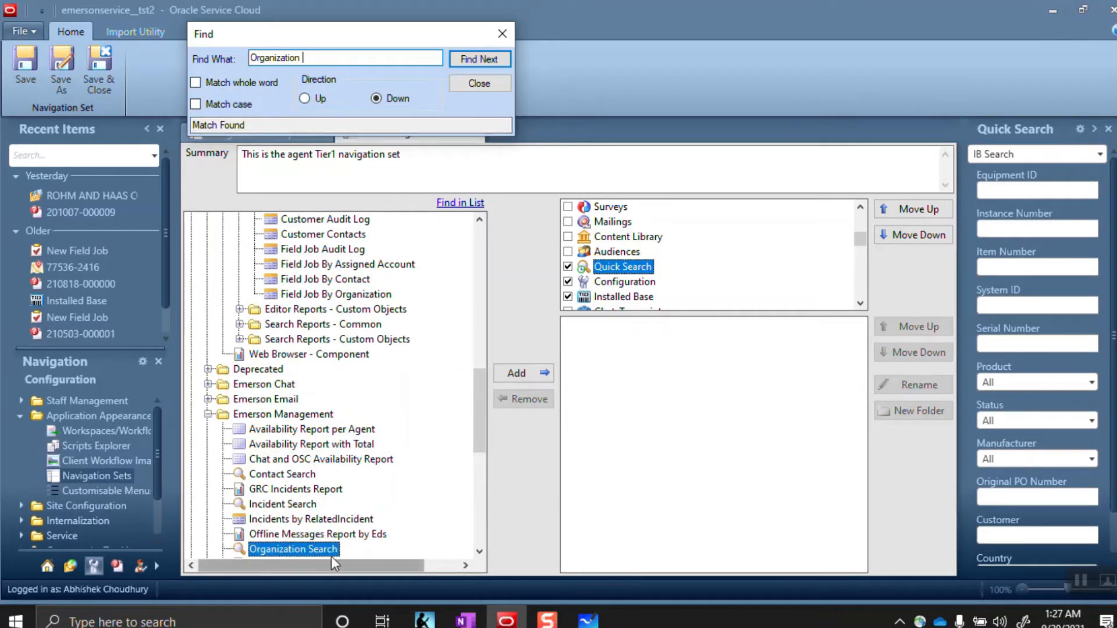
{"action": "left_click", "coordinate": [479, 552]}
{"action": "left_click", "coordinate": [480, 552]}
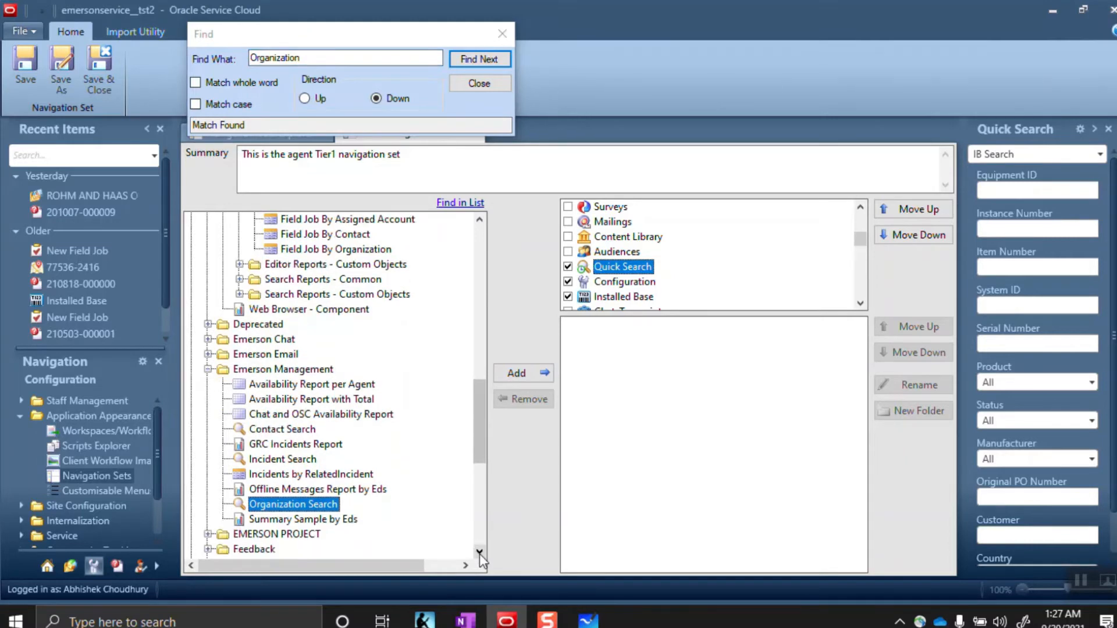
{"action": "left_click", "coordinate": [512, 375]}
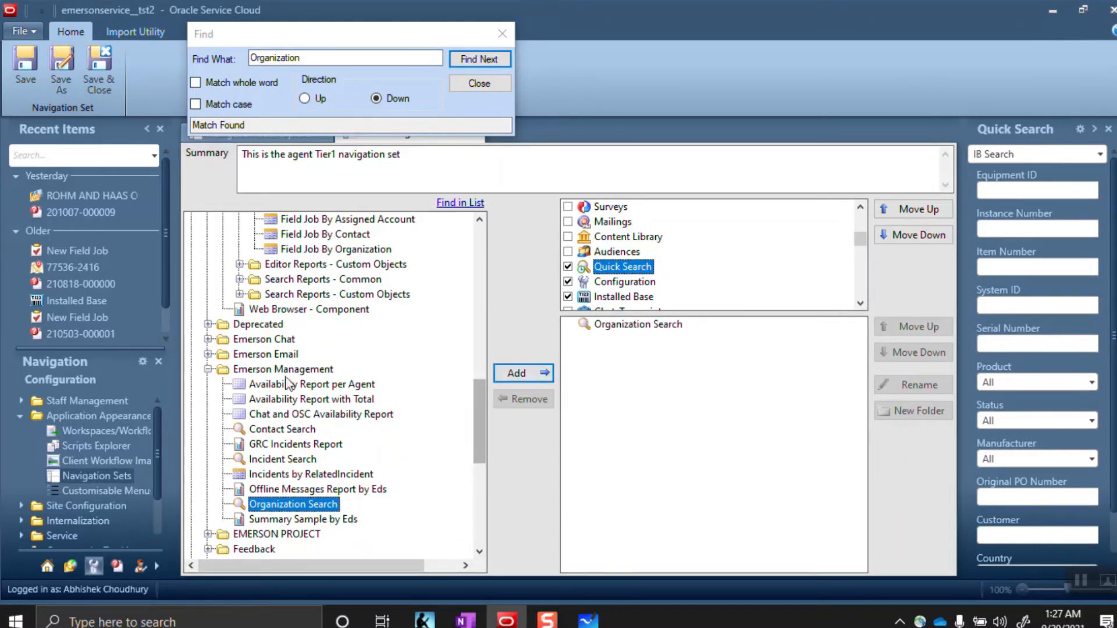
{"action": "left_click_drag", "start_coordinate": [312, 57], "coordinate": [250, 63]}
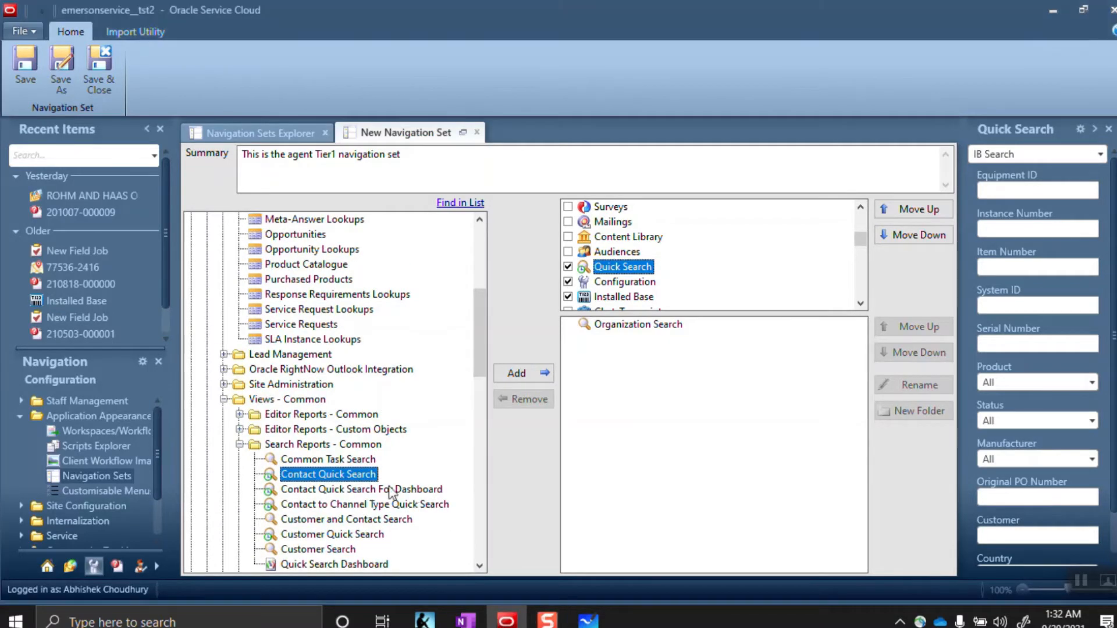
Add Contact Quick Search under Quick Search and uncheck the Configuration page
{"action": "left_click", "coordinate": [520, 372]}
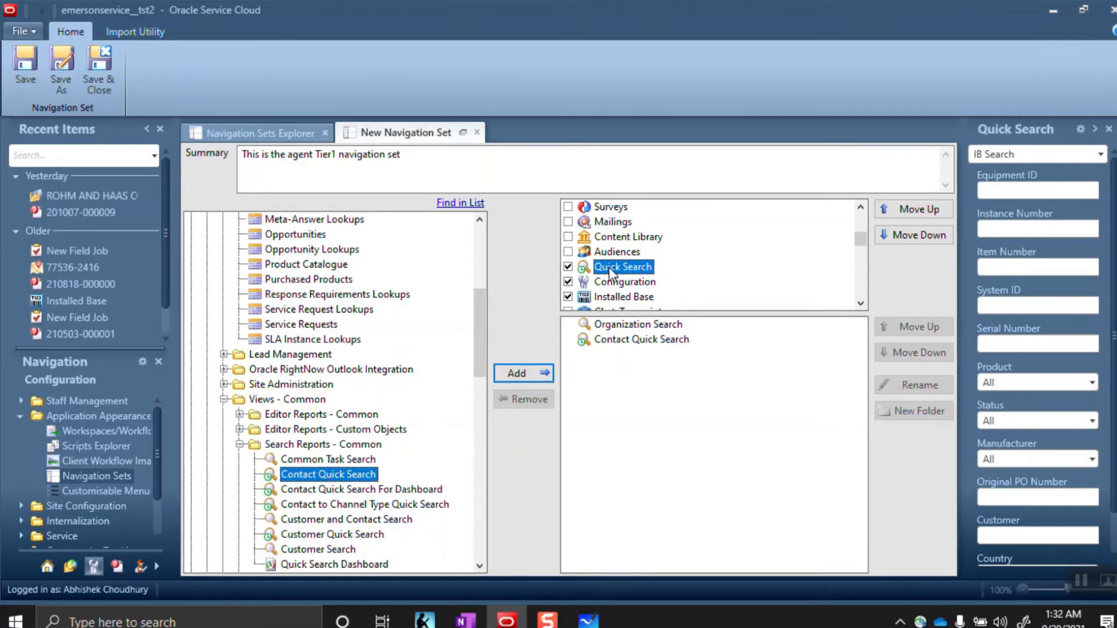
{"action": "left_click", "coordinate": [567, 282]}
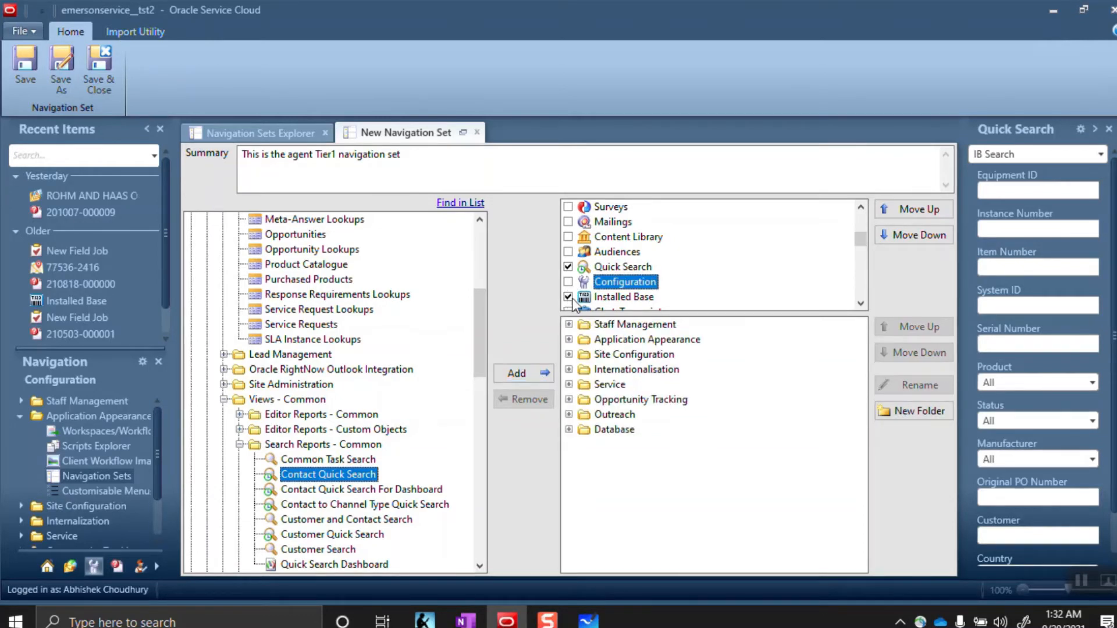
{"action": "left_click", "coordinate": [602, 300]}
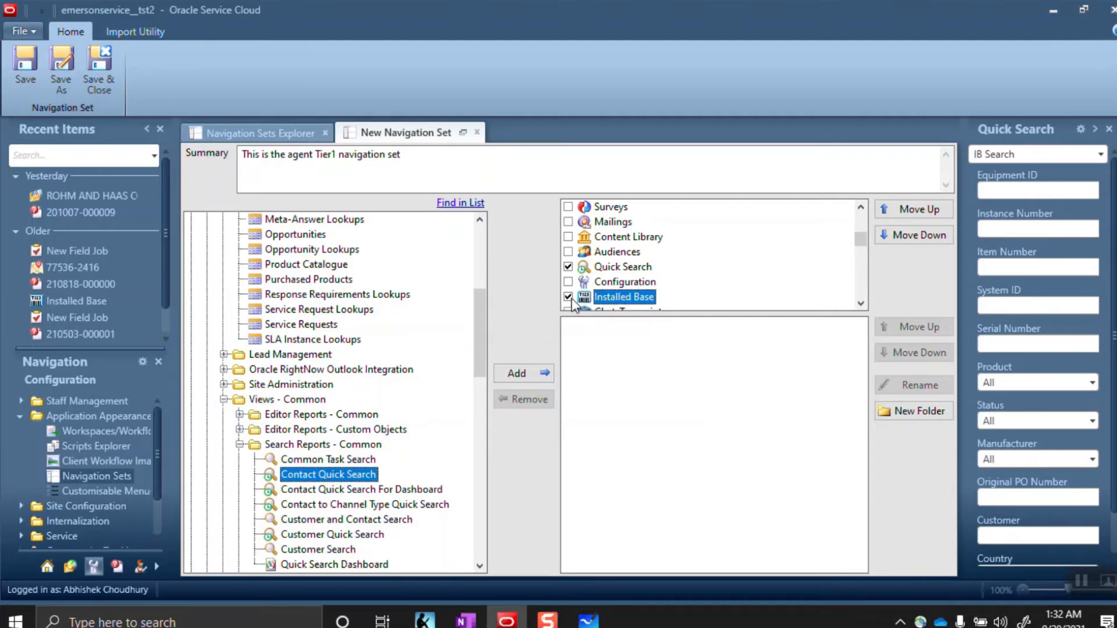
{"action": "left_click", "coordinate": [861, 303]}
{"action": "left_click", "coordinate": [860, 303]}
{"action": "left_click", "coordinate": [861, 303]}
{"action": "left_click", "coordinate": [860, 303]}
{"action": "left_click", "coordinate": [861, 303]}
{"action": "left_click", "coordinate": [861, 303]}
{"action": "left_click", "coordinate": [861, 303]}
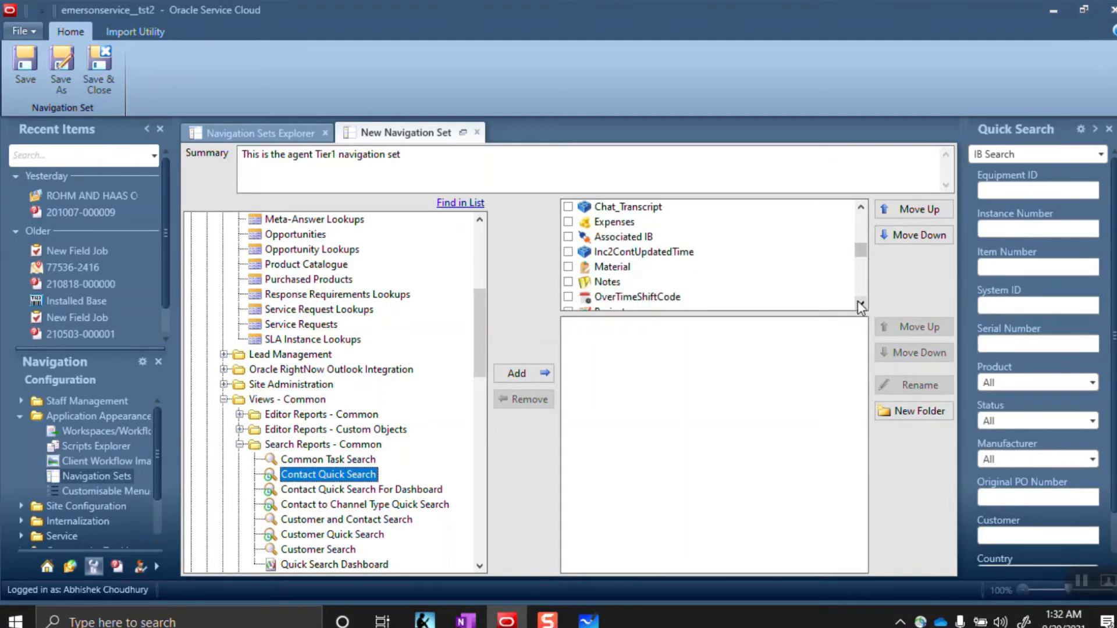
{"action": "left_click_drag", "start_coordinate": [863, 260], "coordinate": [863, 226]}
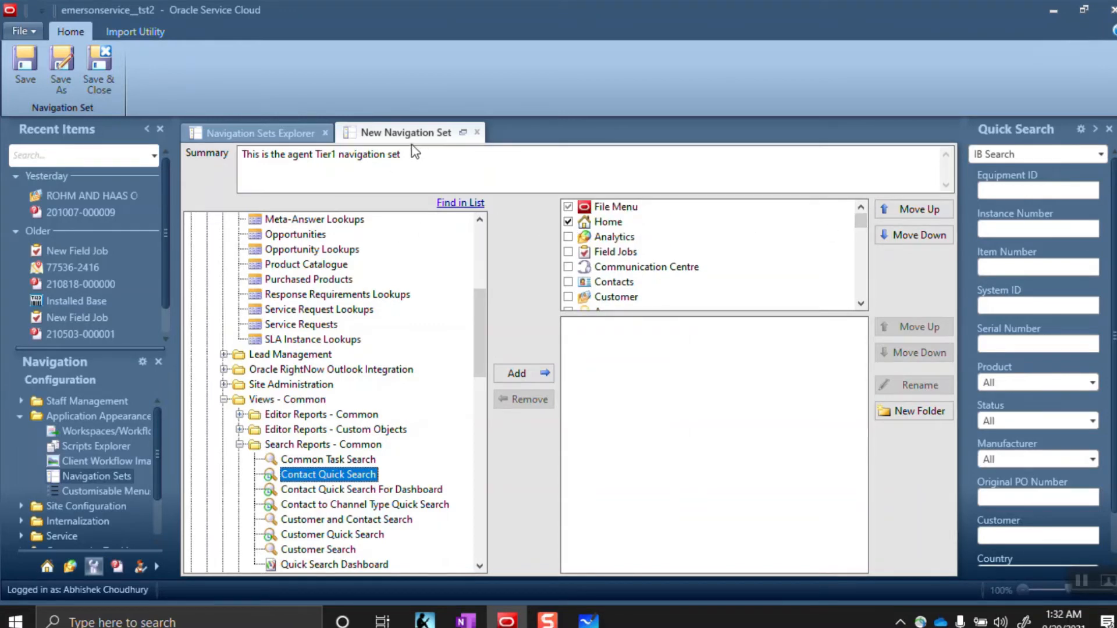
Start Save As but answer No to the warning about items on unselected pages
{"action": "left_click_drag", "start_coordinate": [404, 154], "coordinate": [238, 152]}
{"action": "key", "text": "ctrl+c"}
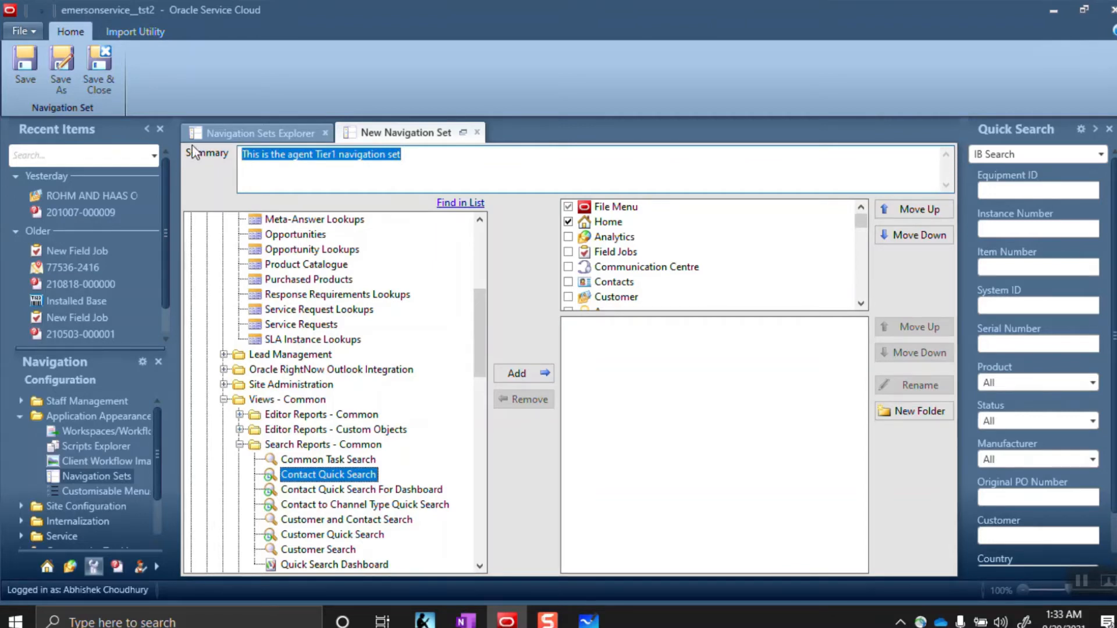
{"action": "left_click", "coordinate": [58, 68]}
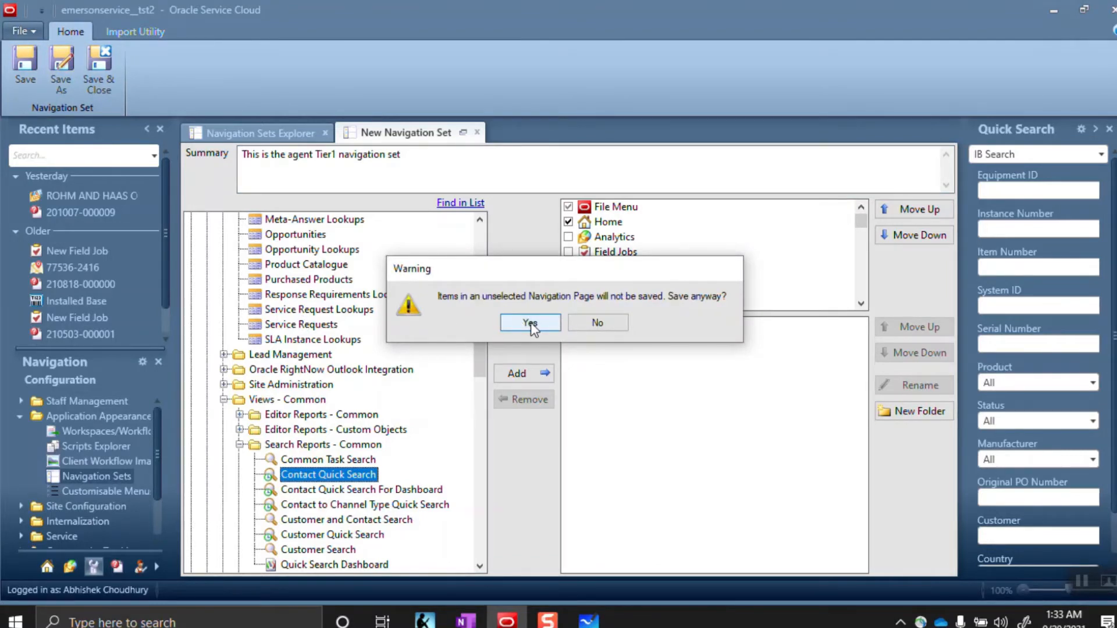
{"action": "left_click", "coordinate": [598, 322]}
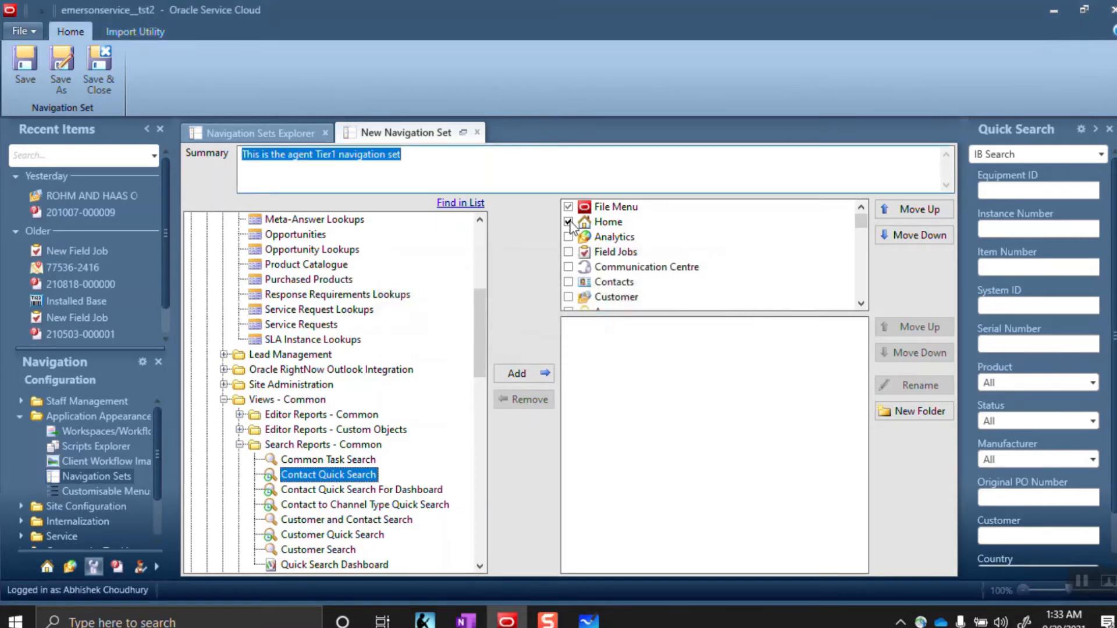
Scroll the report tree to the top and collapse Public Reports
{"action": "left_click", "coordinate": [861, 302]}
{"action": "left_click_drag", "start_coordinate": [488, 326], "coordinate": [480, 245]}
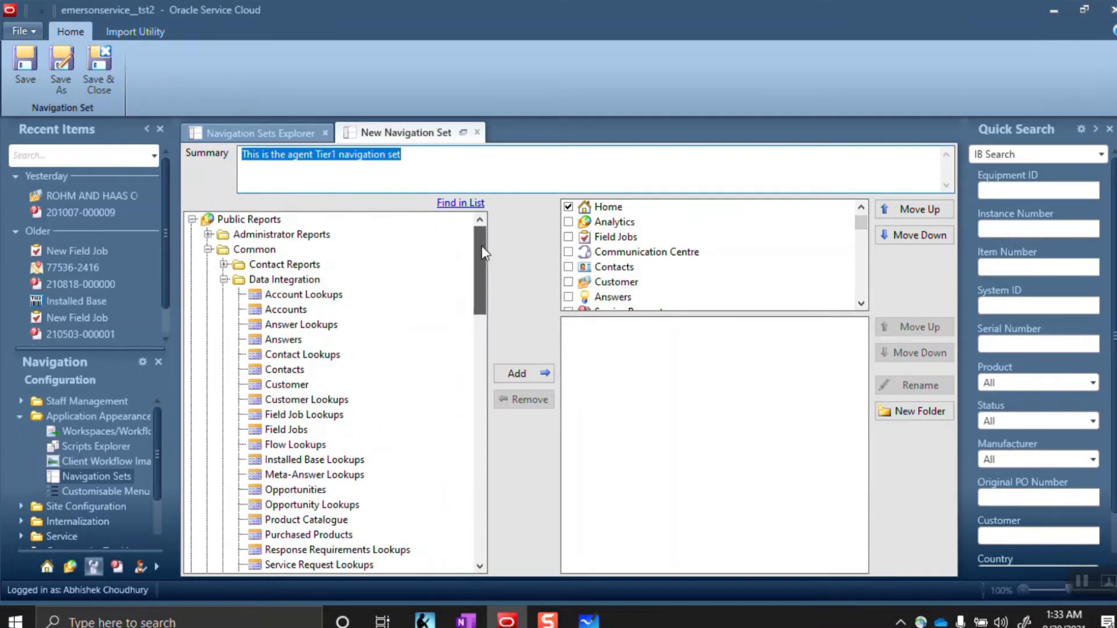
{"action": "left_click", "coordinate": [192, 219]}
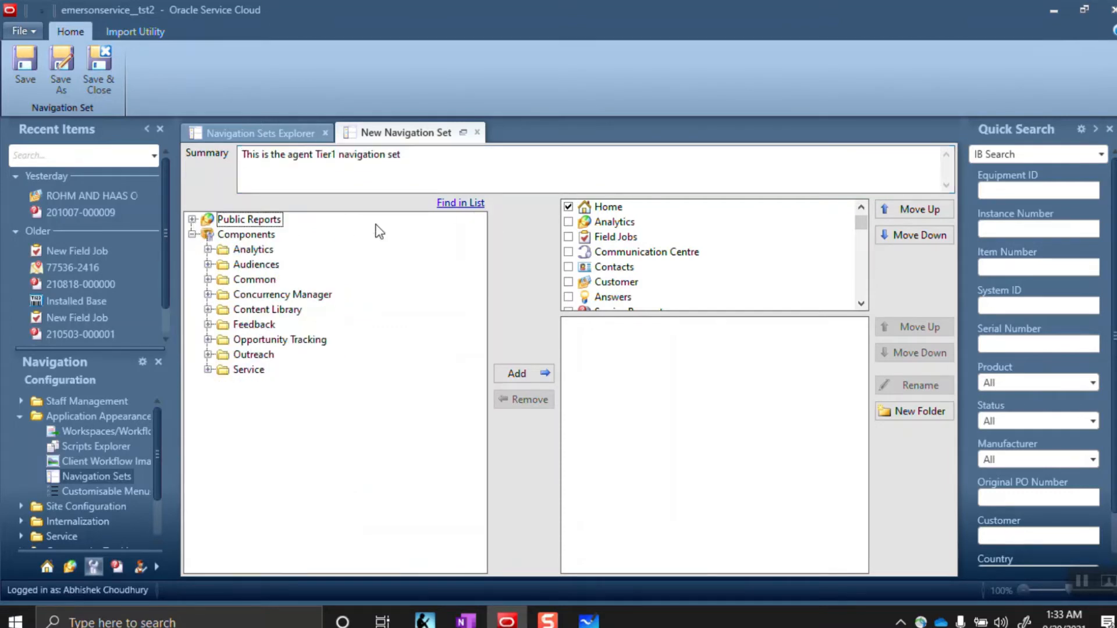
{"action": "left_click_drag", "start_coordinate": [861, 303], "coordinate": [862, 305]}
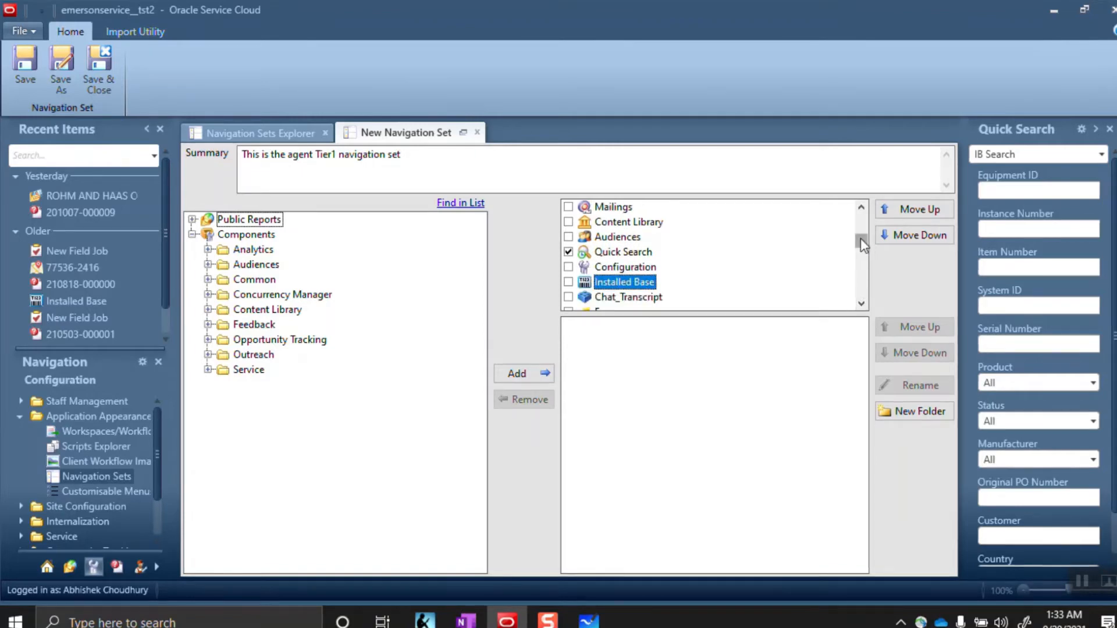
{"action": "left_click_drag", "start_coordinate": [861, 238], "coordinate": [857, 200]}
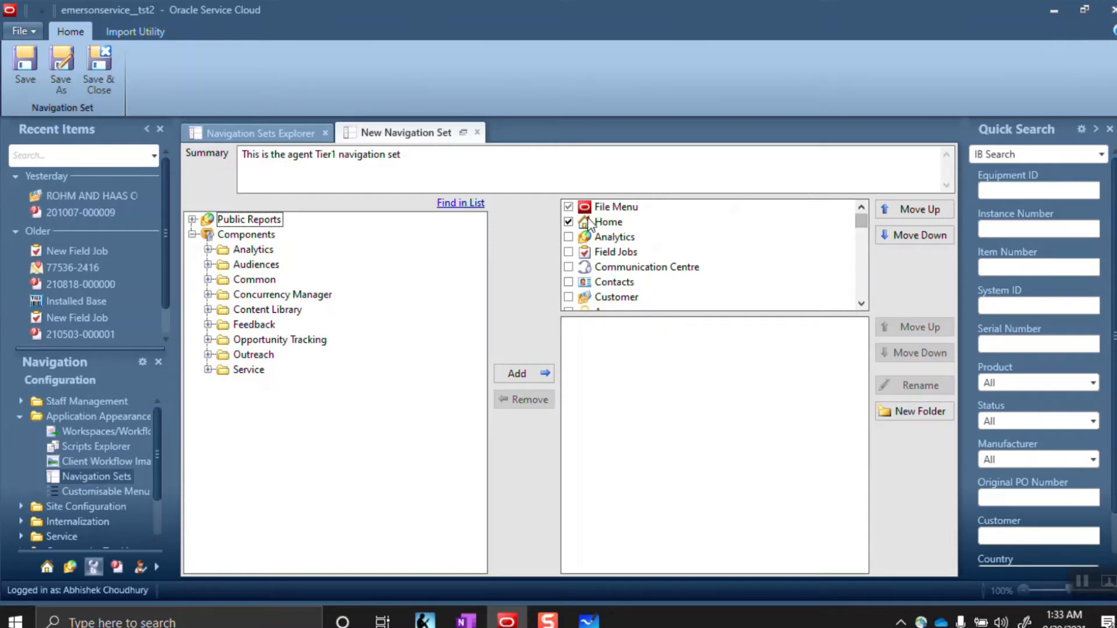
Save As despite the warning and copy the name XXRCAgent1 from the OneNote notes
{"action": "left_click", "coordinate": [58, 61]}
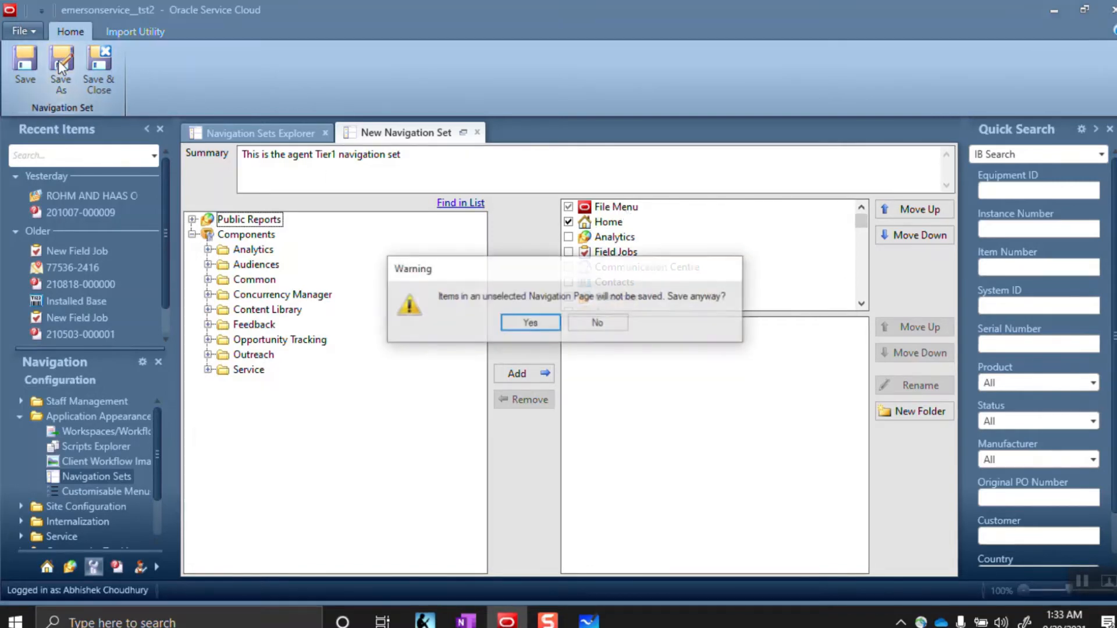
{"action": "left_click", "coordinate": [531, 324]}
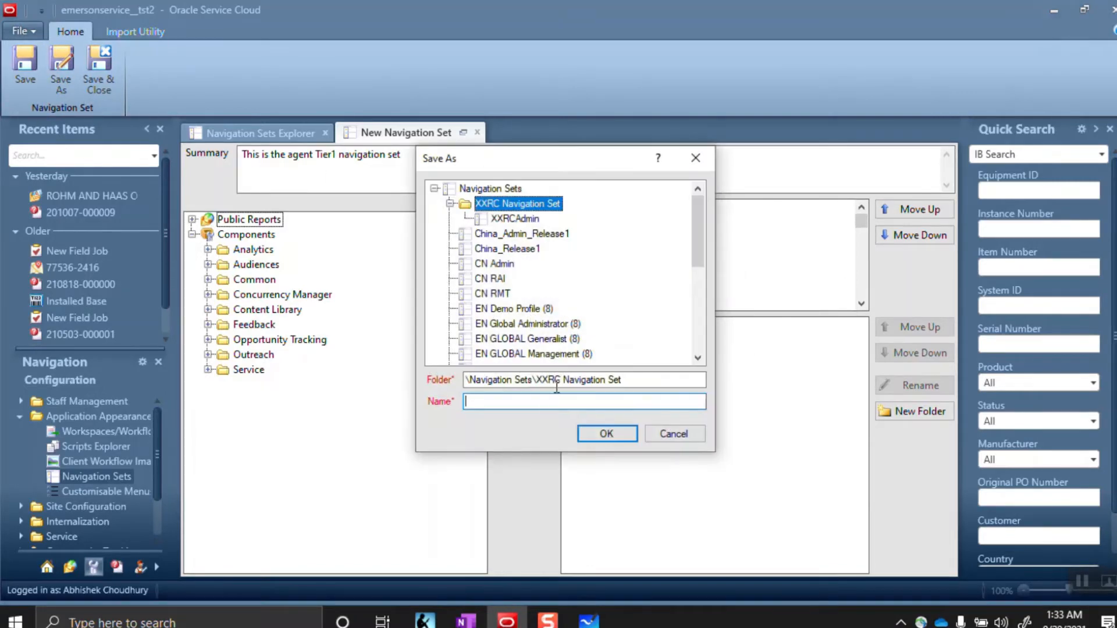
{"action": "left_click", "coordinate": [513, 404]}
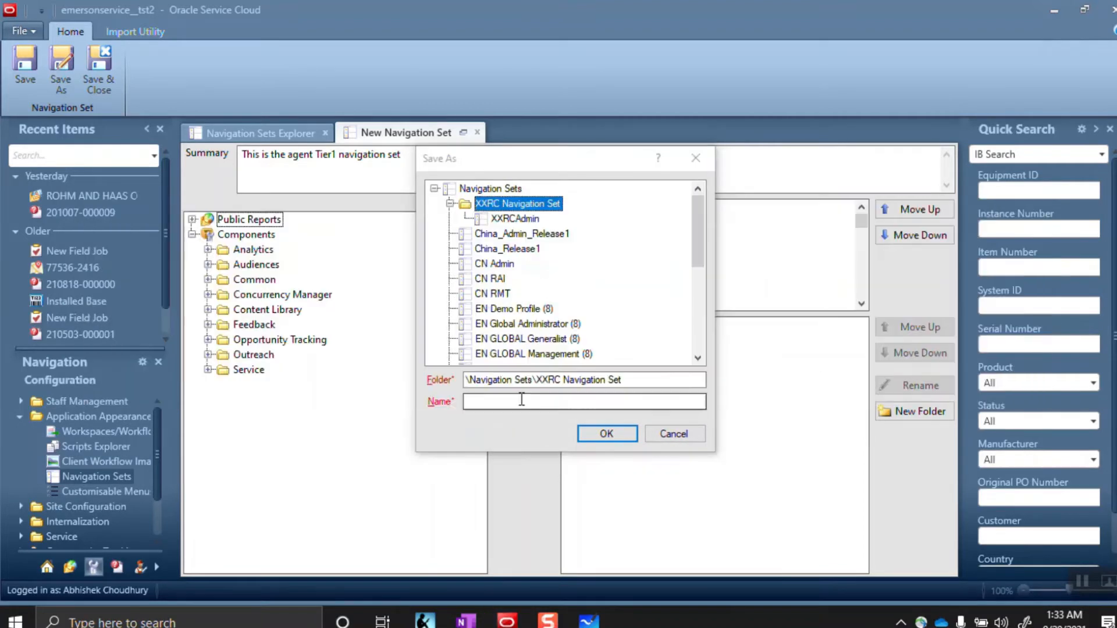
{"action": "key", "text": "alt+Tab"}
{"action": "key", "text": "alt+Tab"}
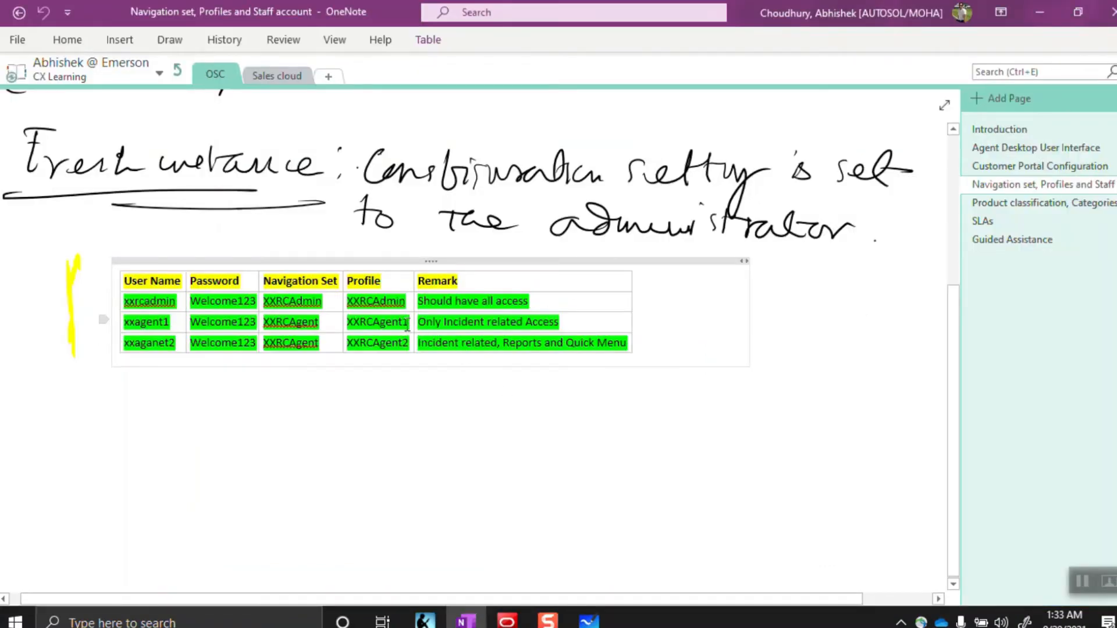
{"action": "left_click_drag", "start_coordinate": [407, 325], "coordinate": [351, 317]}
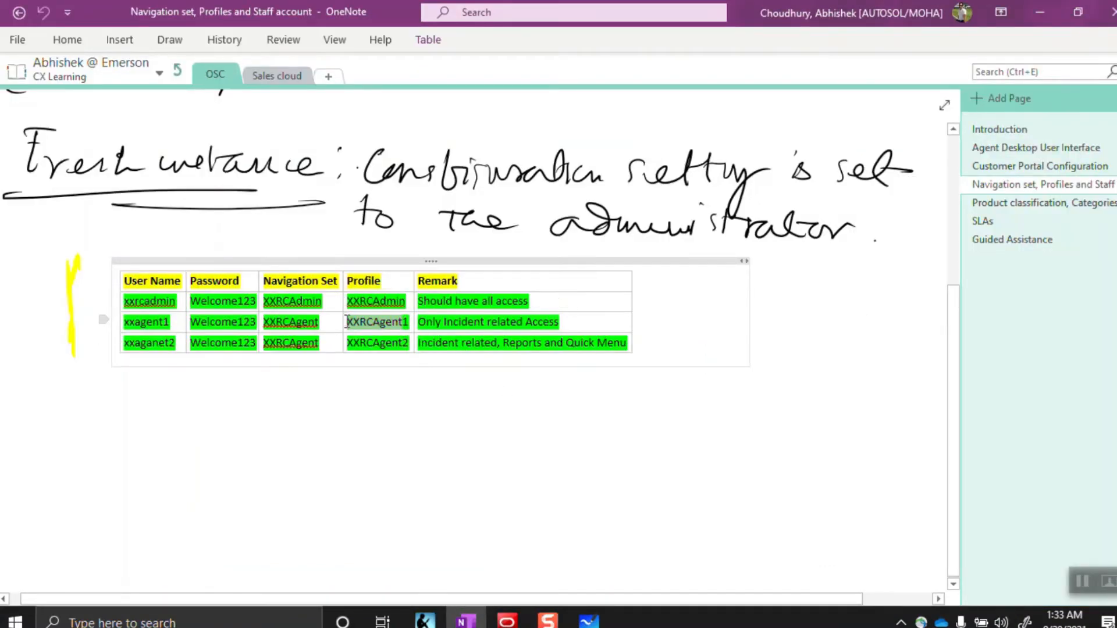
{"action": "key", "text": "alt+Tab"}
{"action": "key", "text": "alt+Tab"}
{"action": "key", "text": "Tab"}
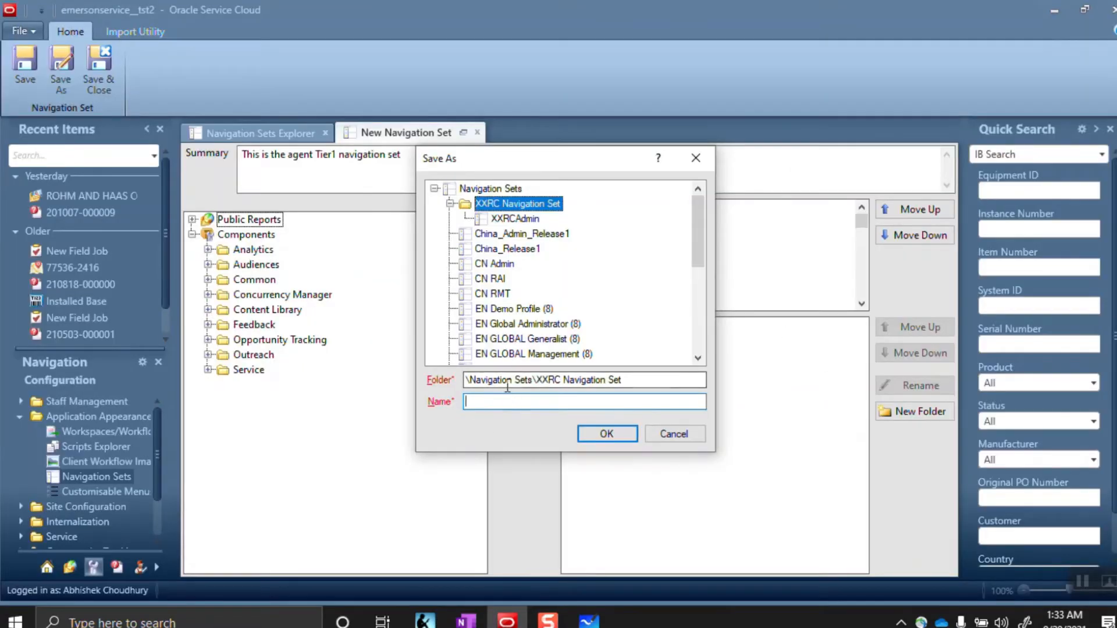
Name the navigation set XXRCAgent1, confirm the save, and select the summary description text
{"action": "type", "text": "XXRCAgent"}
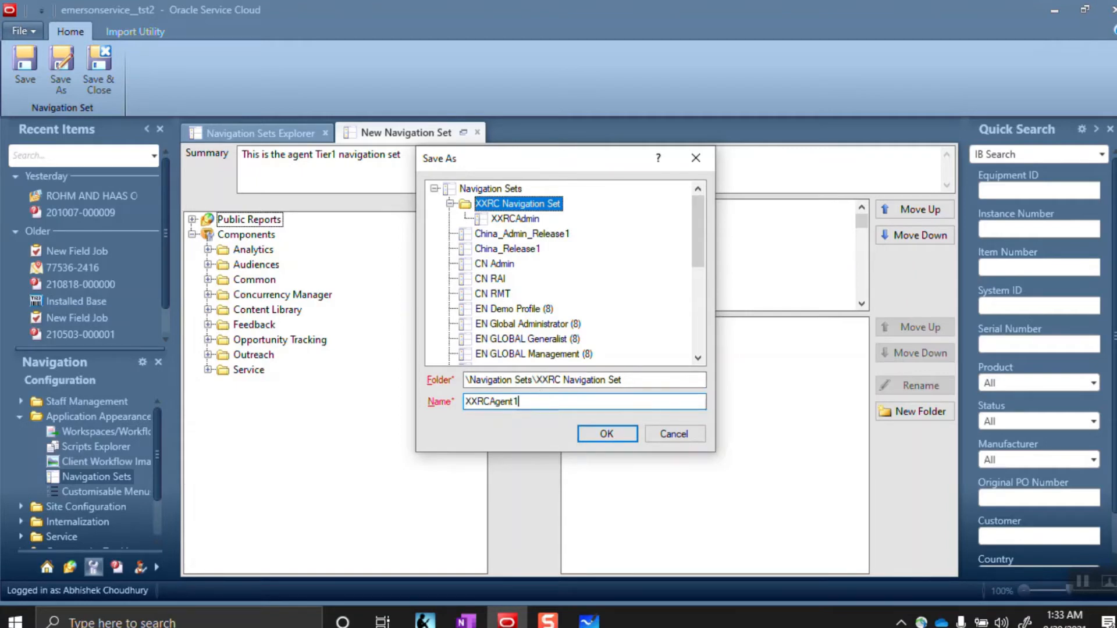
{"action": "left_click", "coordinate": [607, 434]}
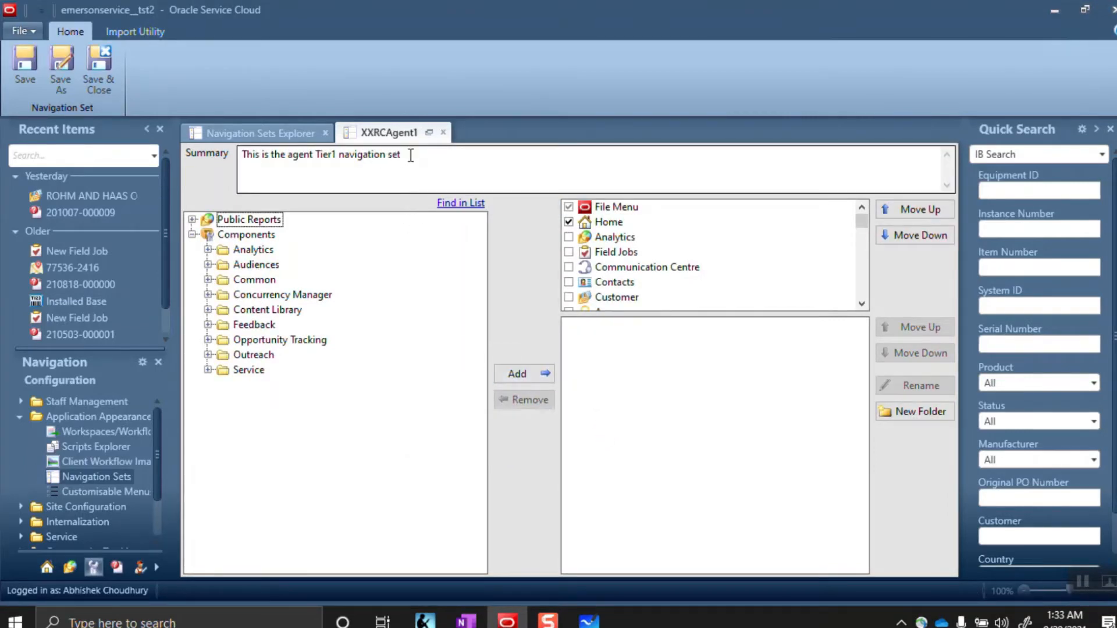
{"action": "left_click_drag", "start_coordinate": [410, 155], "coordinate": [253, 154]}
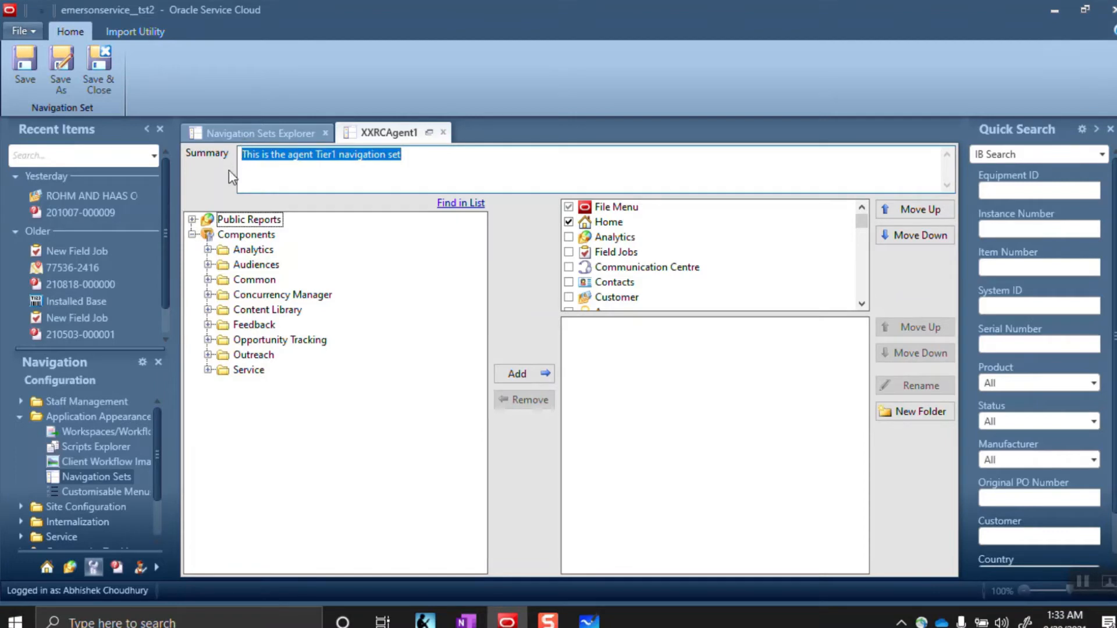
Paste the copied summary into the new navigation set and change Tier1 to Tier2
{"action": "left_click", "coordinate": [443, 132]}
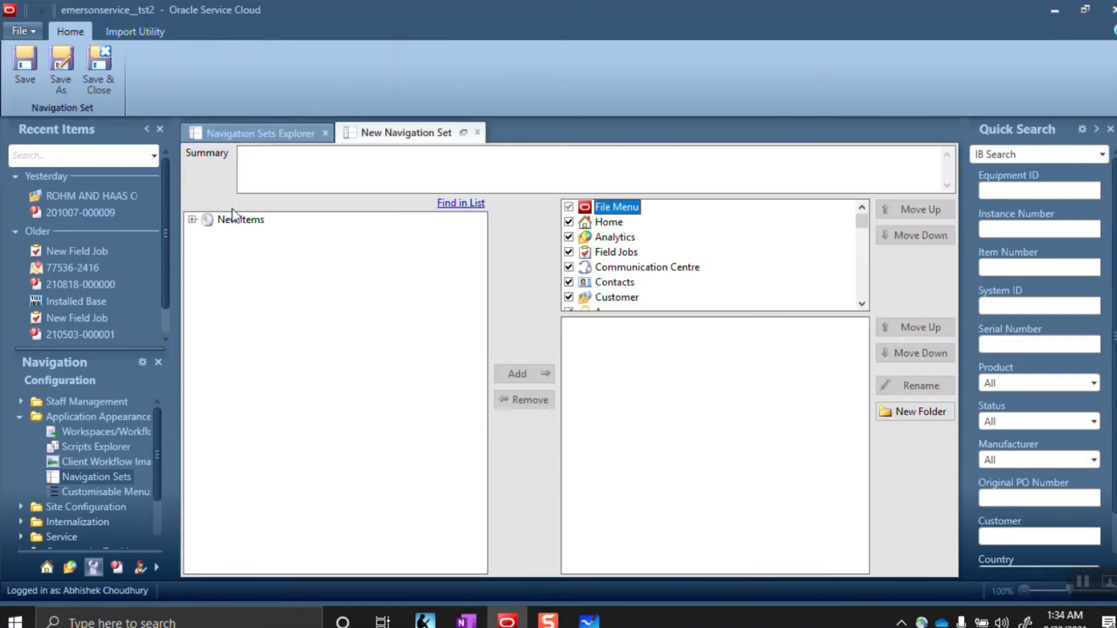
{"action": "key", "text": "ctrl+v"}
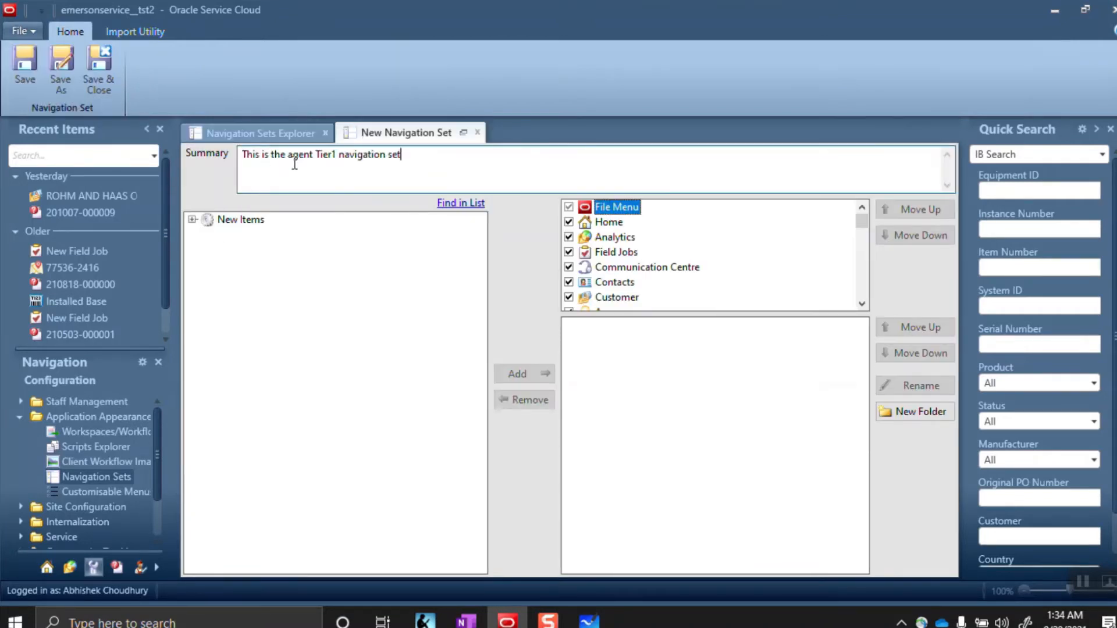
{"action": "left_click", "coordinate": [331, 157]}
{"action": "key", "text": "Delete"}
{"action": "type", "text": "2"}
Add New Service Request, New Opportunity, New Contact and New Field Job to the File Menu items
{"action": "left_click", "coordinate": [192, 219]}
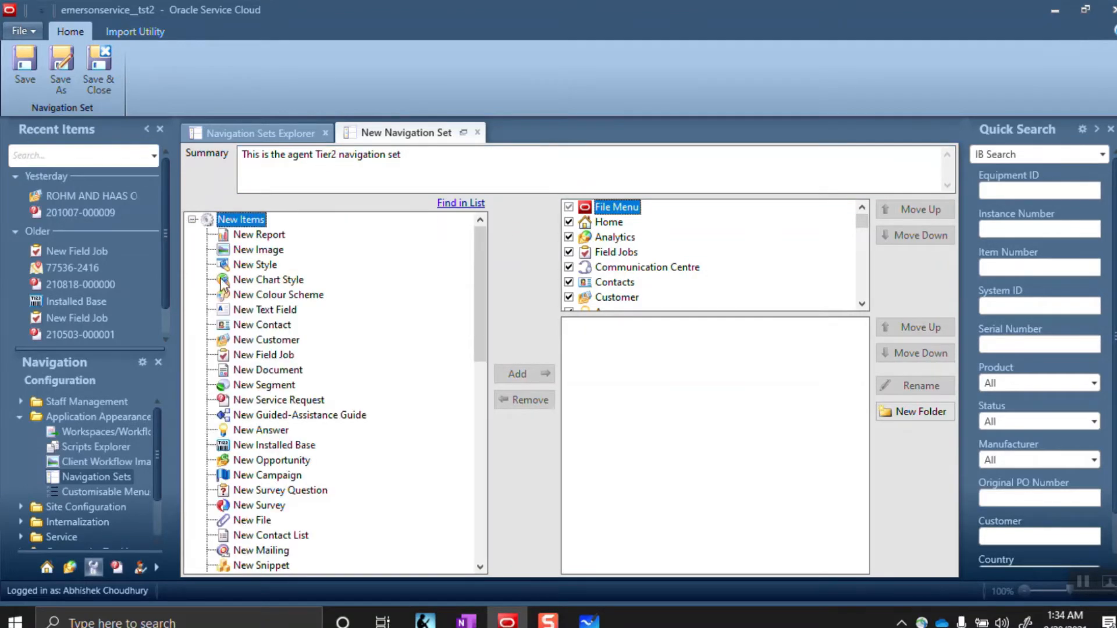
{"action": "left_click", "coordinate": [271, 400]}
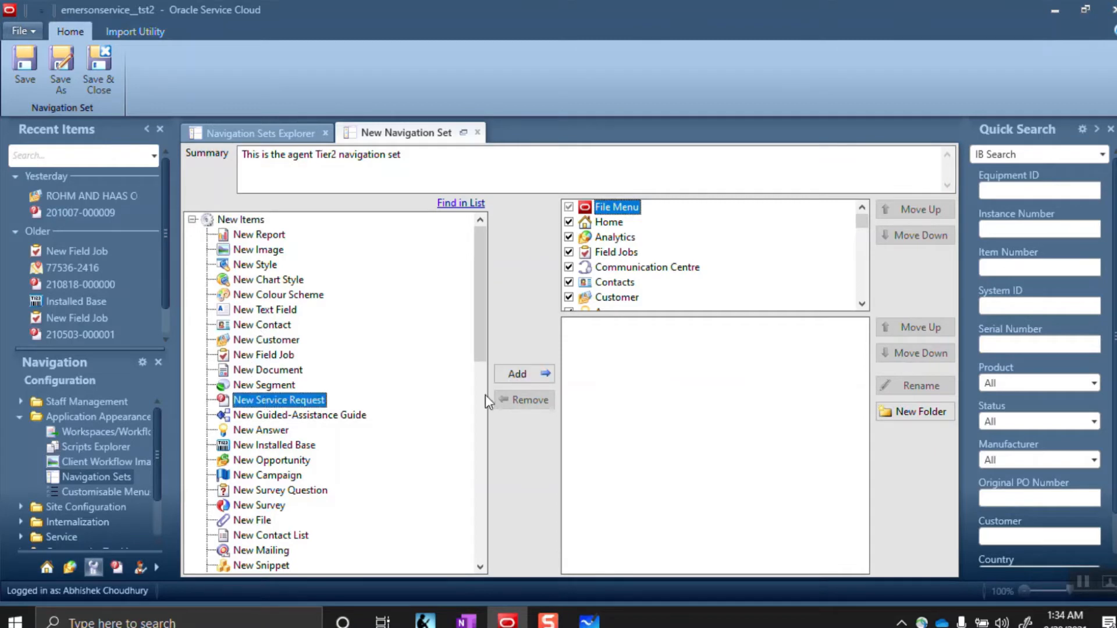
{"action": "left_click", "coordinate": [522, 373]}
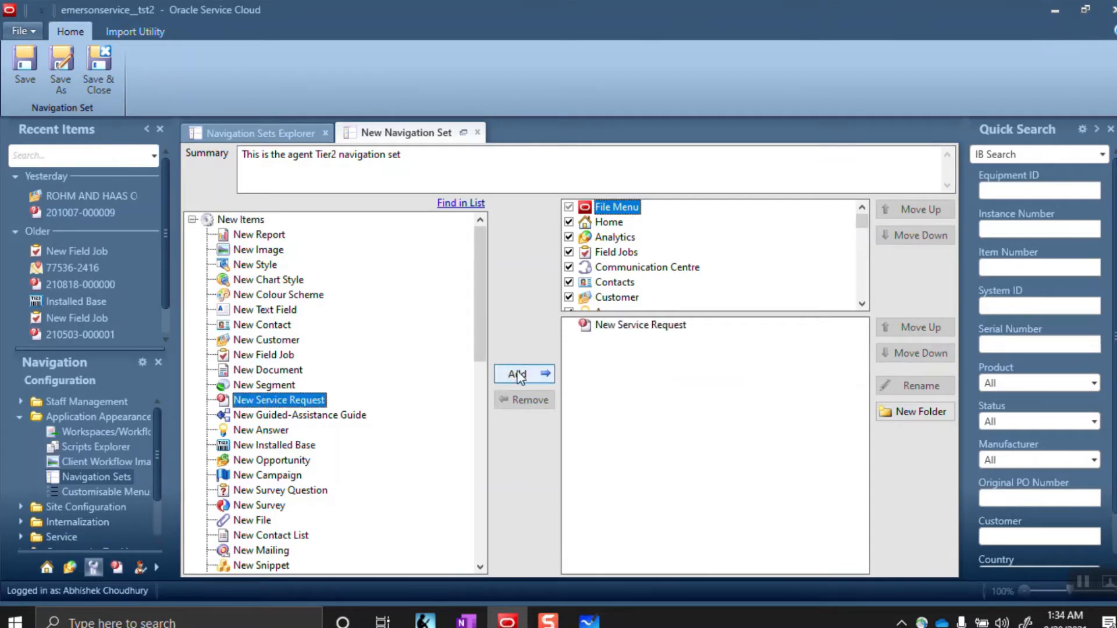
{"action": "left_click", "coordinate": [273, 460]}
{"action": "left_click", "coordinate": [516, 374]}
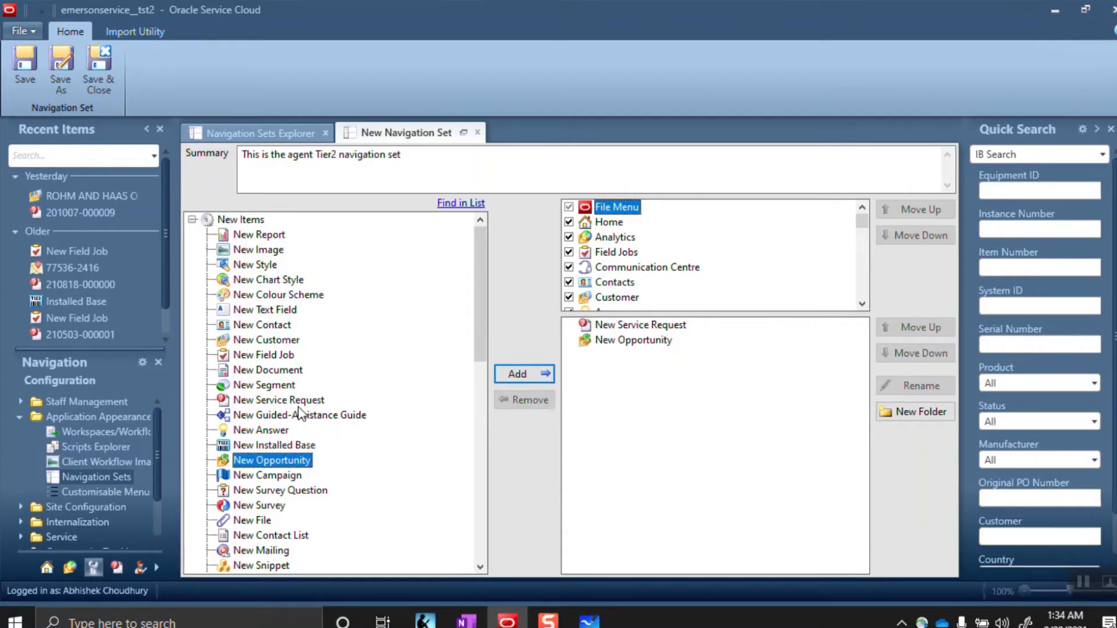
{"action": "left_click", "coordinate": [257, 327]}
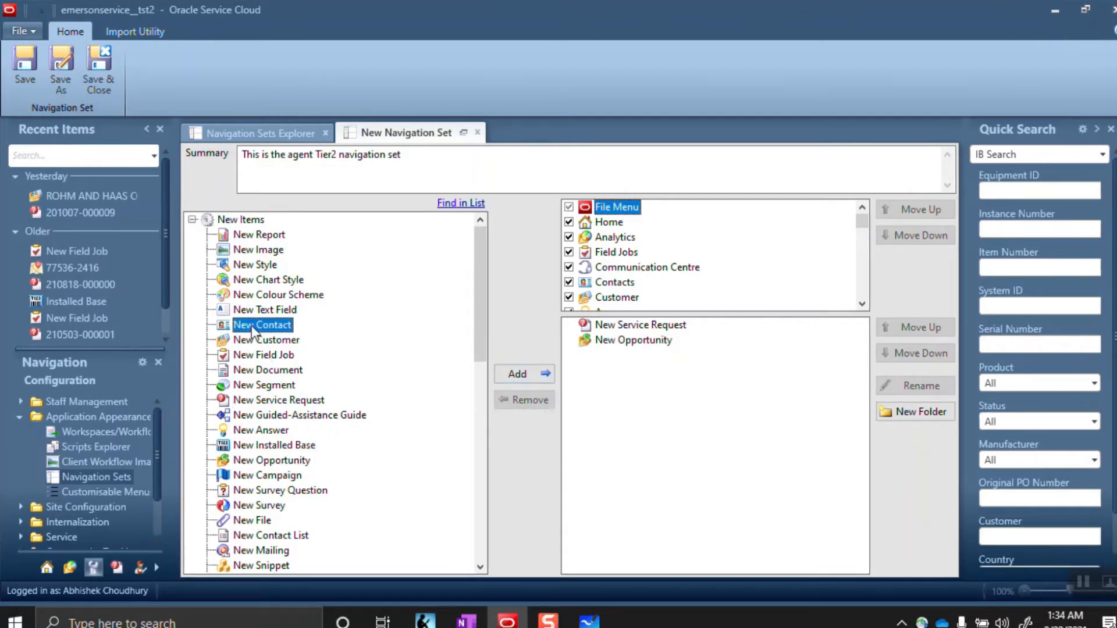
{"action": "left_click", "coordinate": [530, 373]}
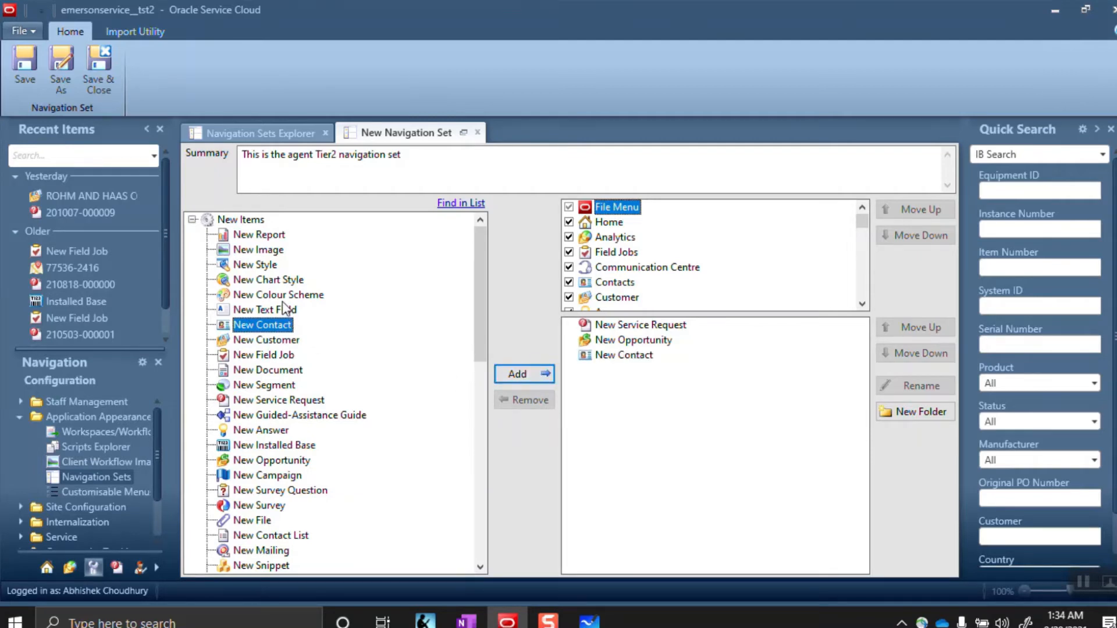
{"action": "left_click", "coordinate": [277, 355]}
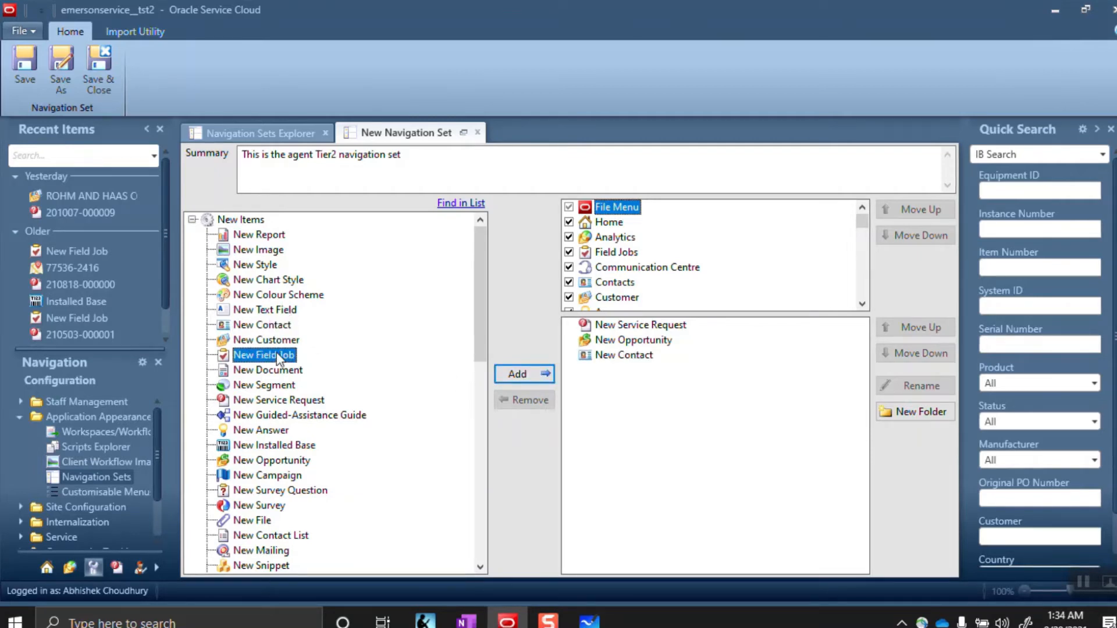
{"action": "left_click", "coordinate": [520, 377]}
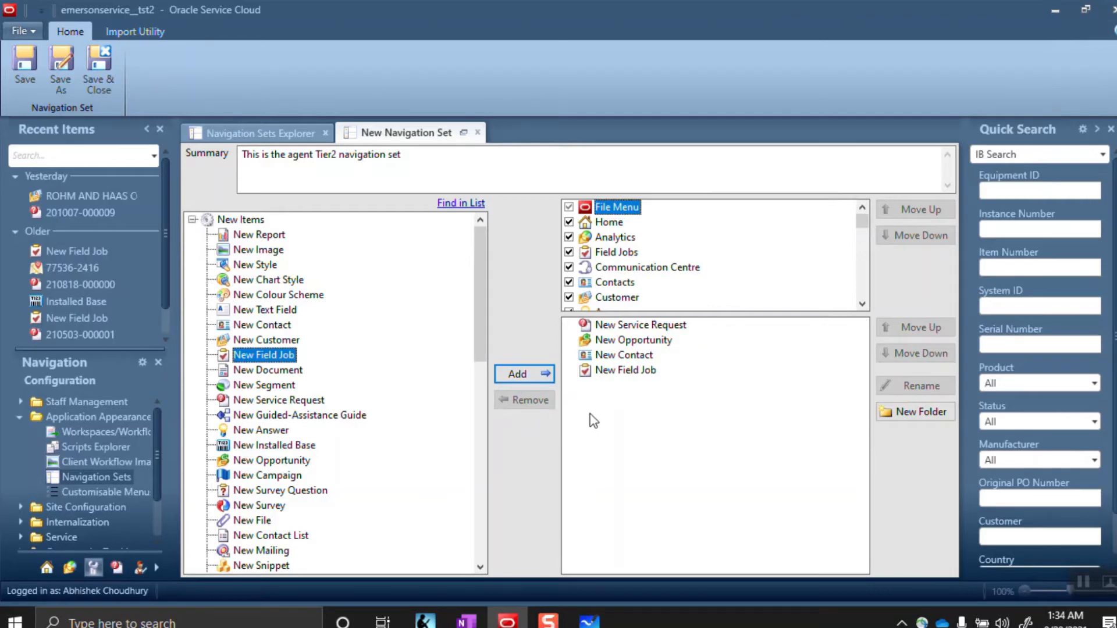
{"action": "left_click", "coordinate": [193, 220]}
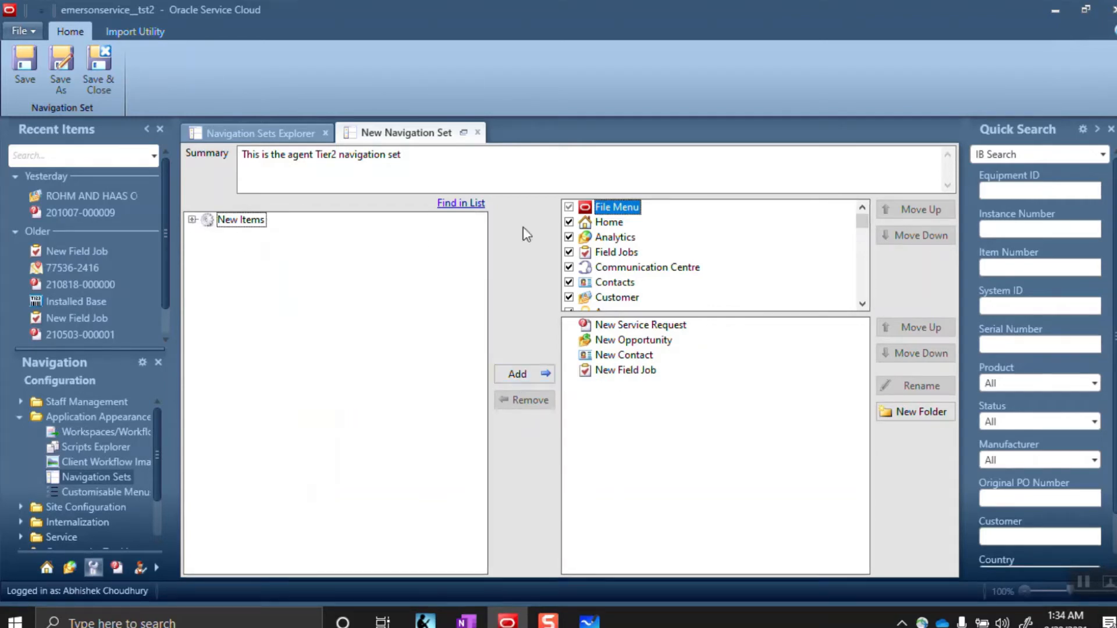
Search the reports for 'My in' and add My Inbox to the Home item
{"action": "left_click", "coordinate": [602, 226]}
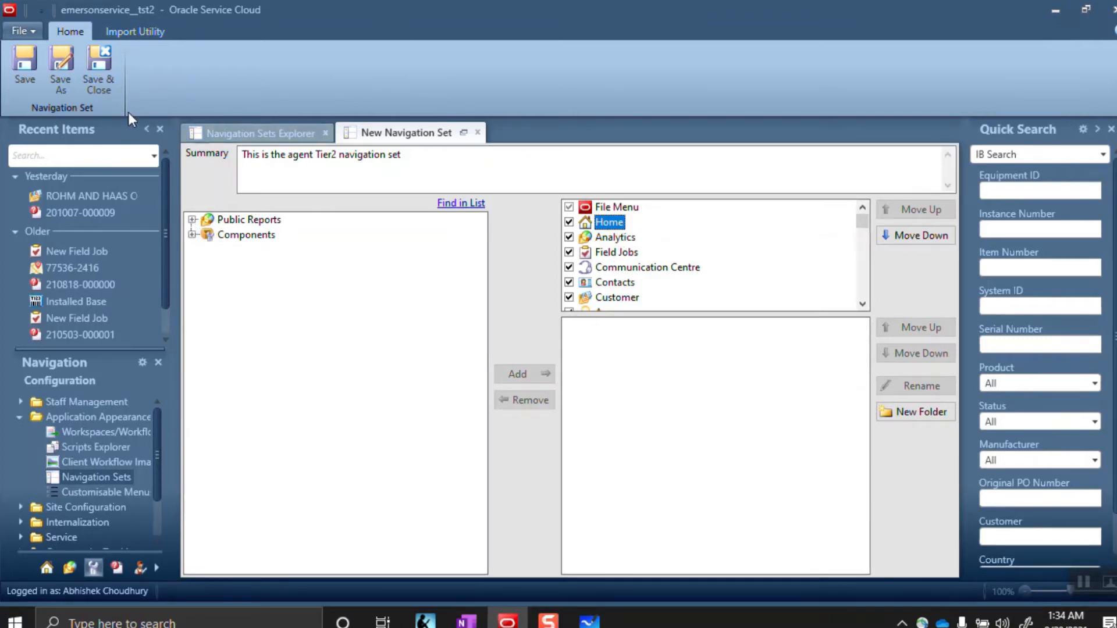
{"action": "left_click", "coordinate": [460, 203]}
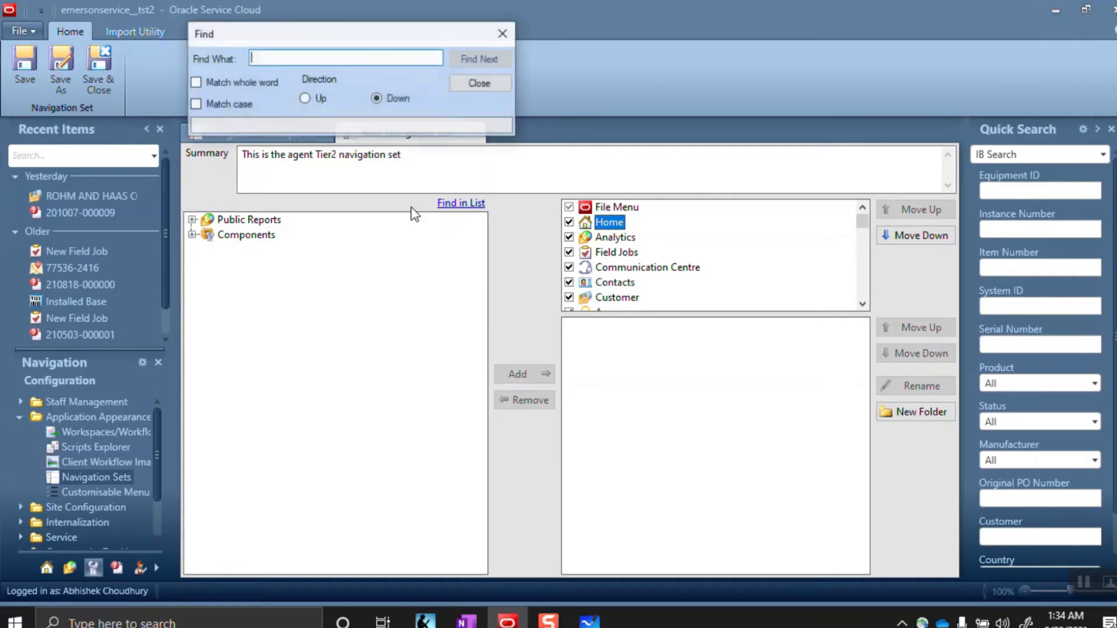
{"action": "type", "text": "My"}
{"action": "key", "text": "Return"}
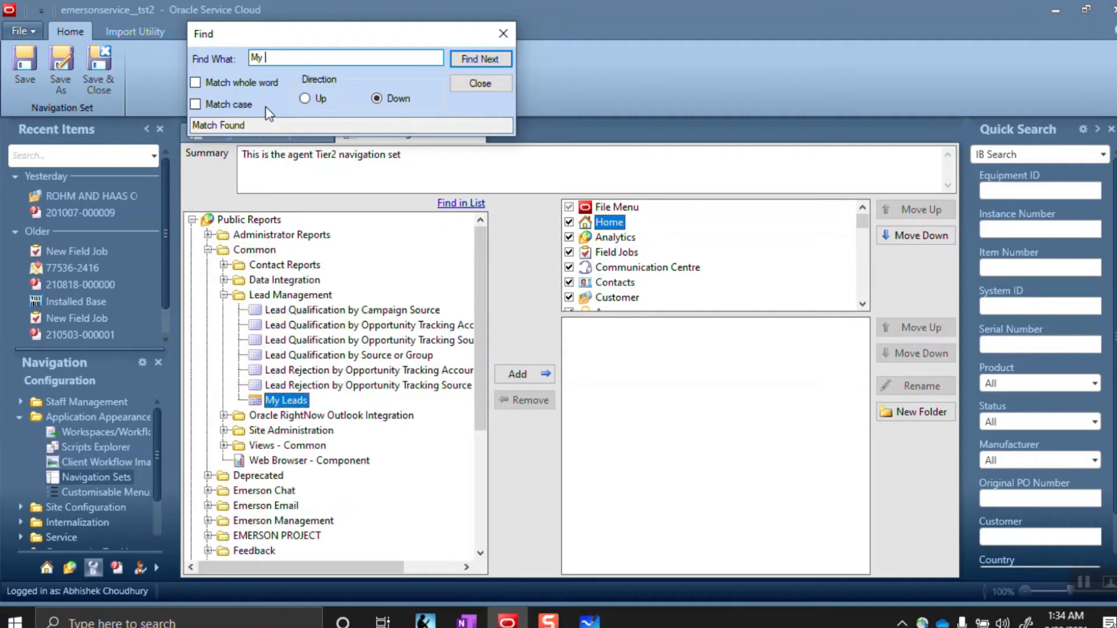
{"action": "key", "text": "Return"}
{"action": "type", "text": "inbo"}
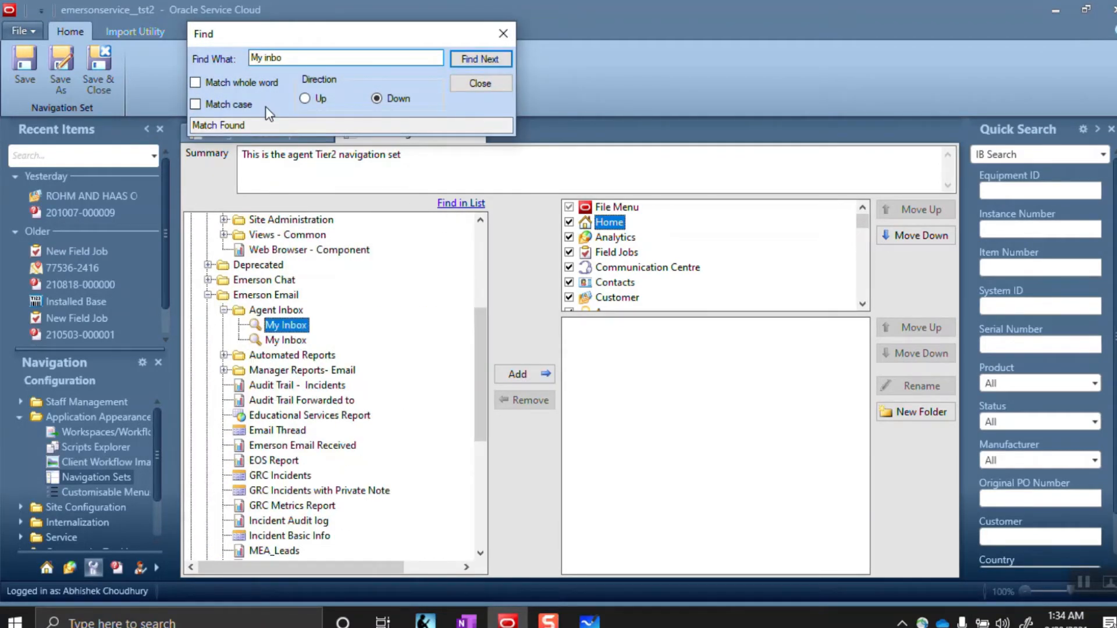
{"action": "left_click", "coordinate": [286, 325]}
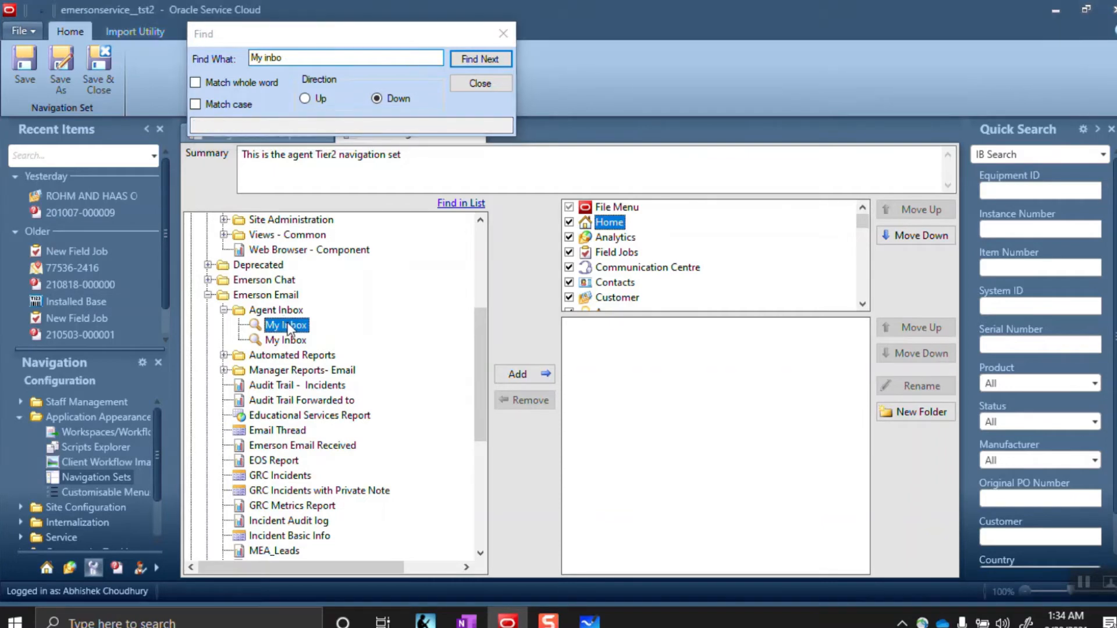
{"action": "left_click", "coordinate": [512, 372]}
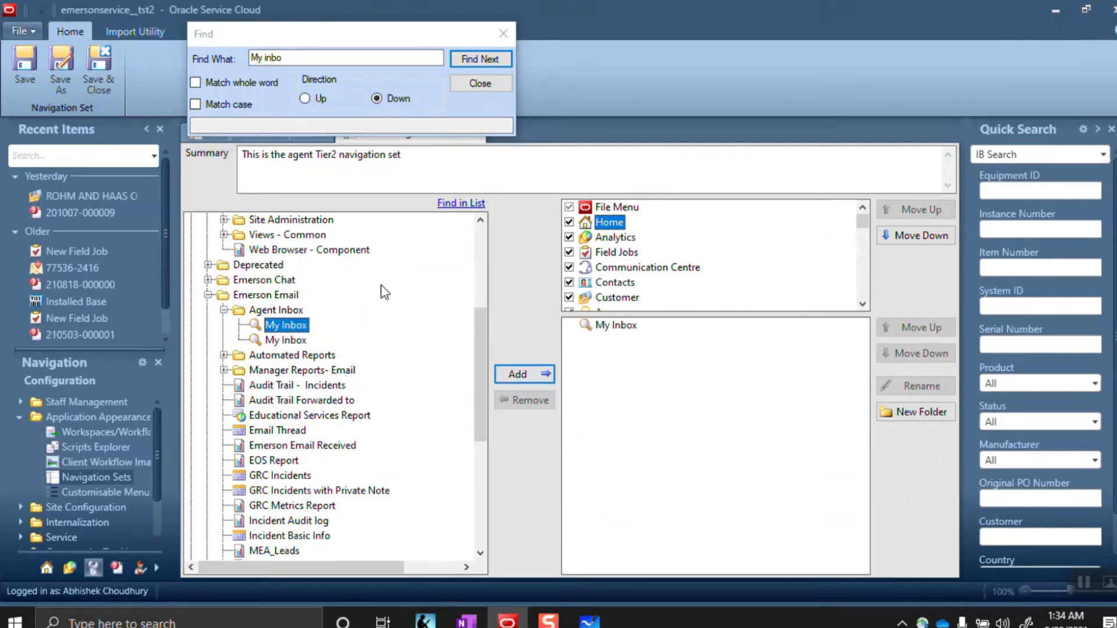
Add the Incident detail report from Manager Reports- Email to Home and close the search
{"action": "left_click", "coordinate": [224, 371]}
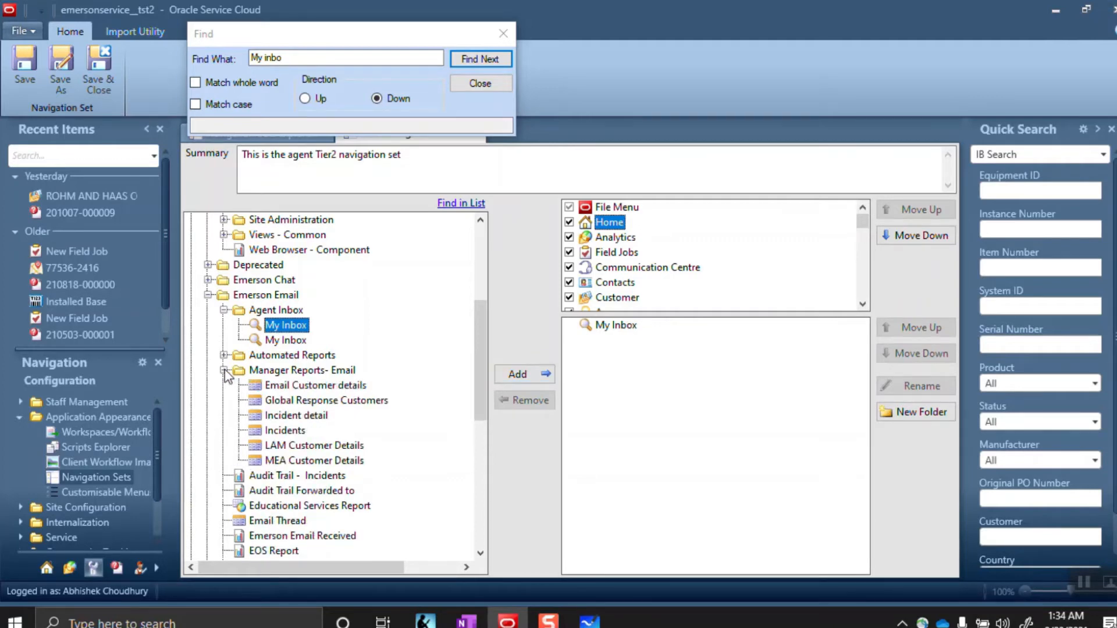
{"action": "left_click", "coordinate": [315, 415]}
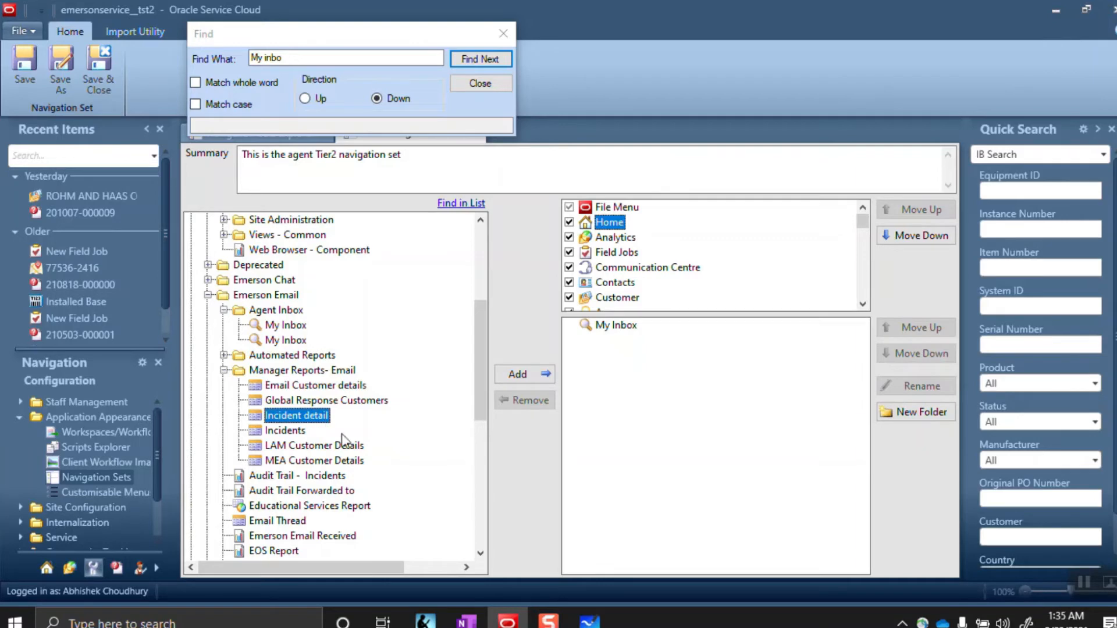
{"action": "left_click", "coordinate": [523, 376]}
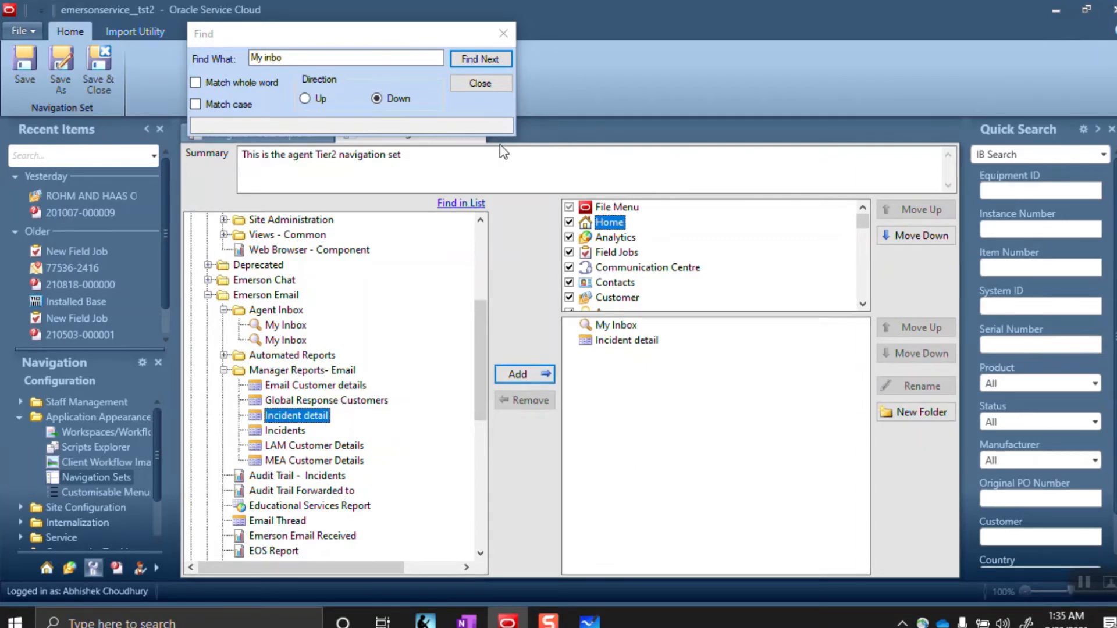
{"action": "left_click", "coordinate": [504, 33]}
{"action": "left_click", "coordinate": [609, 239]}
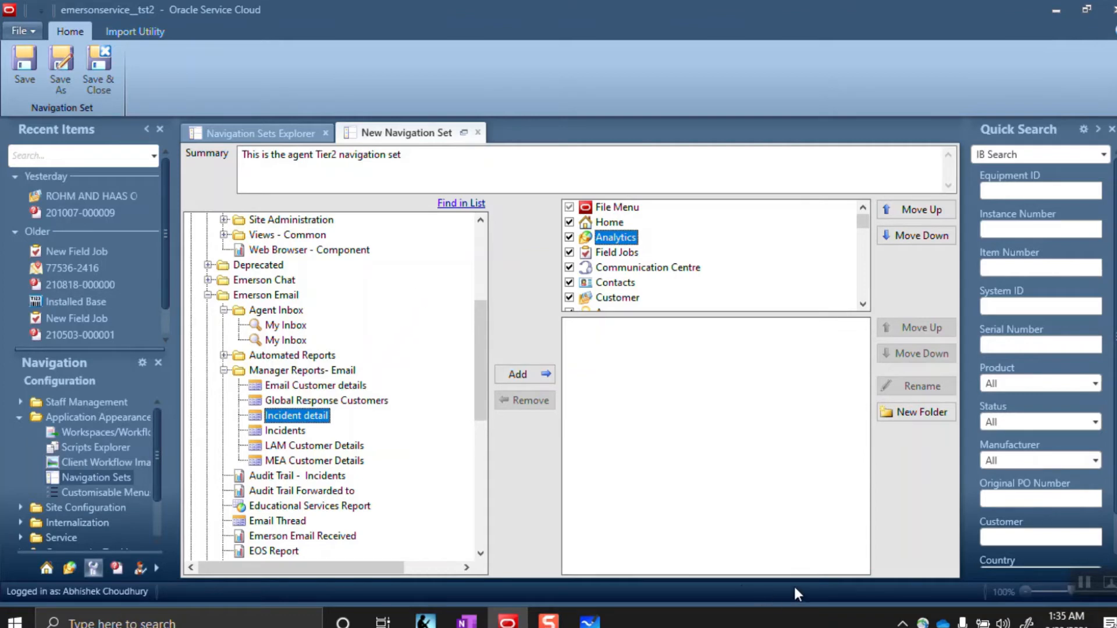
Search the reports for 'incidents' and add Incidents to the Analytics item
{"action": "left_click", "coordinate": [460, 203]}
{"action": "type", "text": "in"}
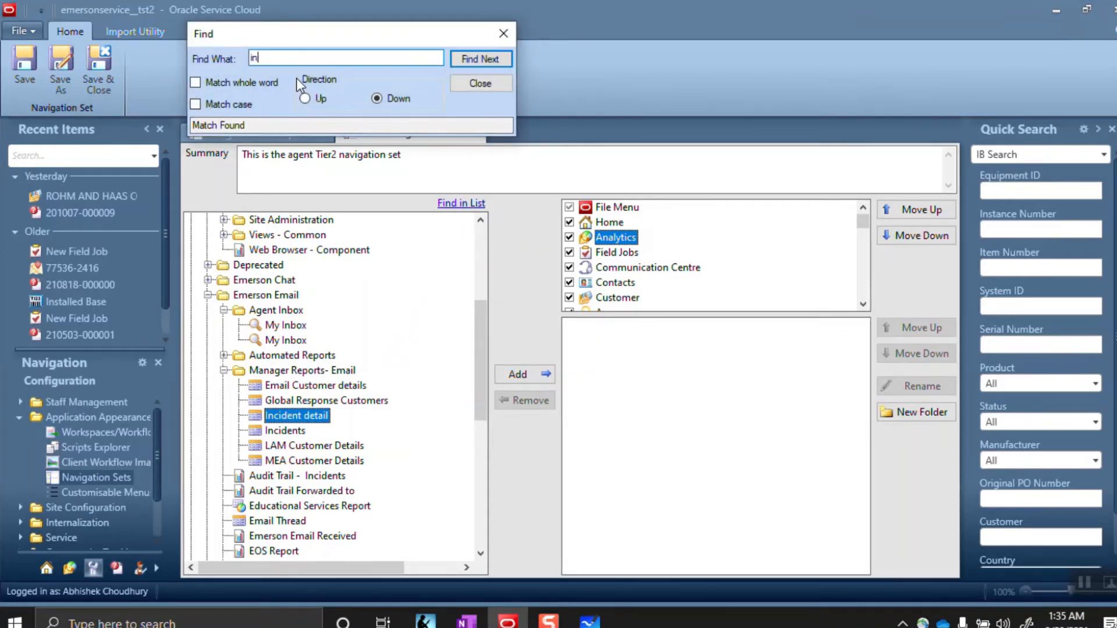
{"action": "type", "text": "cidents"}
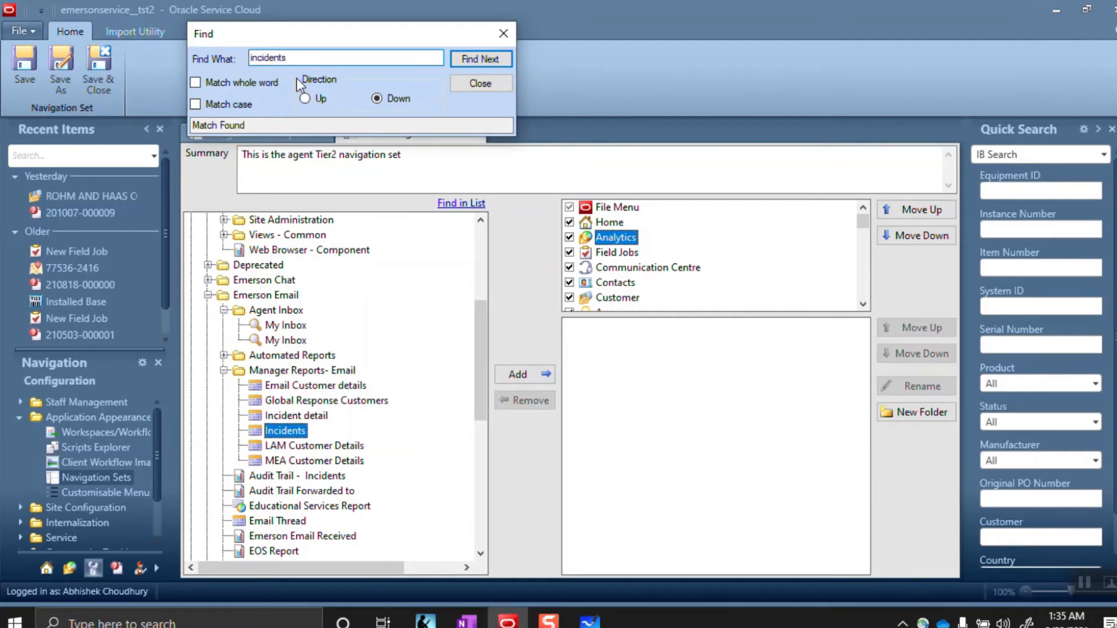
{"action": "left_click", "coordinate": [516, 374]}
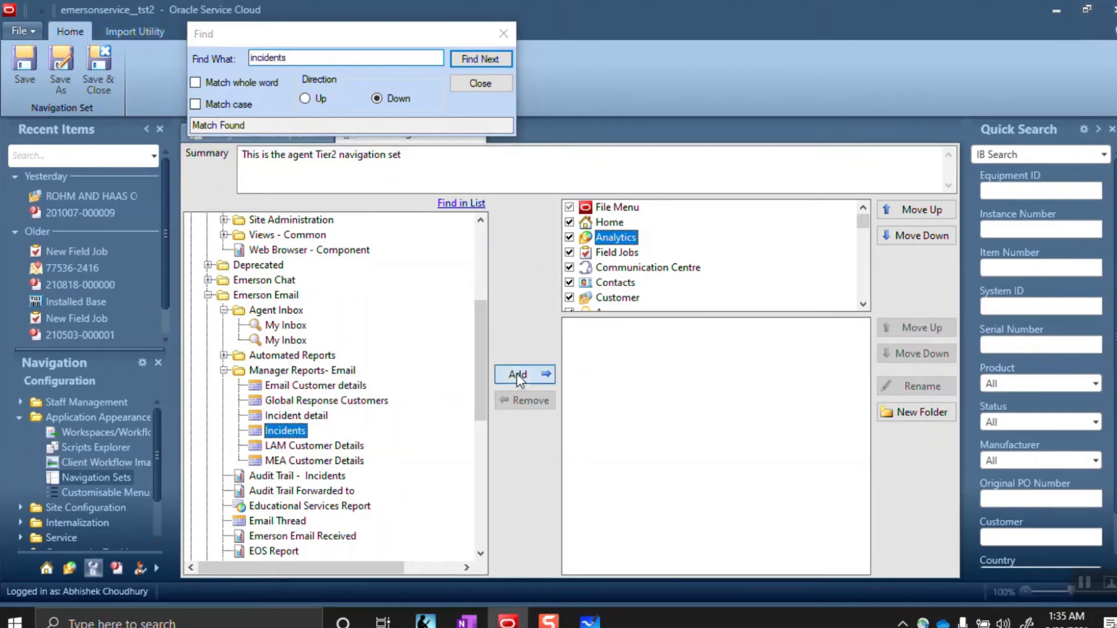
Search for 'Answers' and add the Guided-Assistance Search report to Analytics
{"action": "left_click", "coordinate": [334, 60]}
{"action": "key", "text": "BackSpace"}
{"action": "key", "text": "BackSpace"}
{"action": "key", "text": "BackSpace"}
{"action": "key", "text": "BackSpace"}
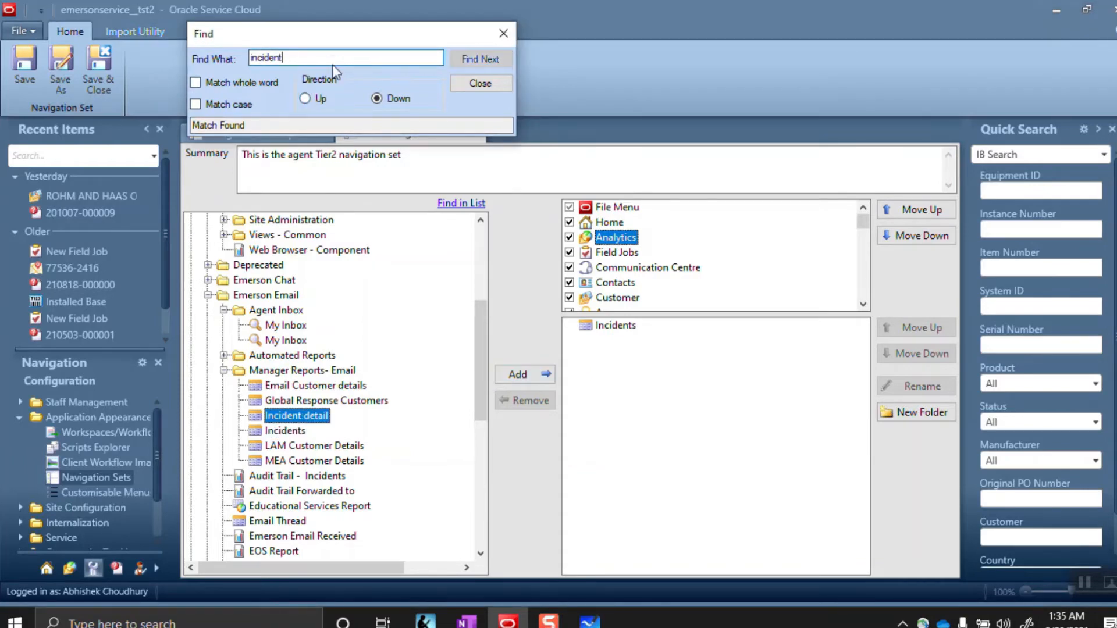
{"action": "key", "text": "BackSpace"}
{"action": "key", "text": "BackSpace"}
{"action": "key", "text": "BackSpace"}
{"action": "key", "text": "BackSpace"}
{"action": "key", "text": "BackSpace"}
{"action": "type", "text": "A"}
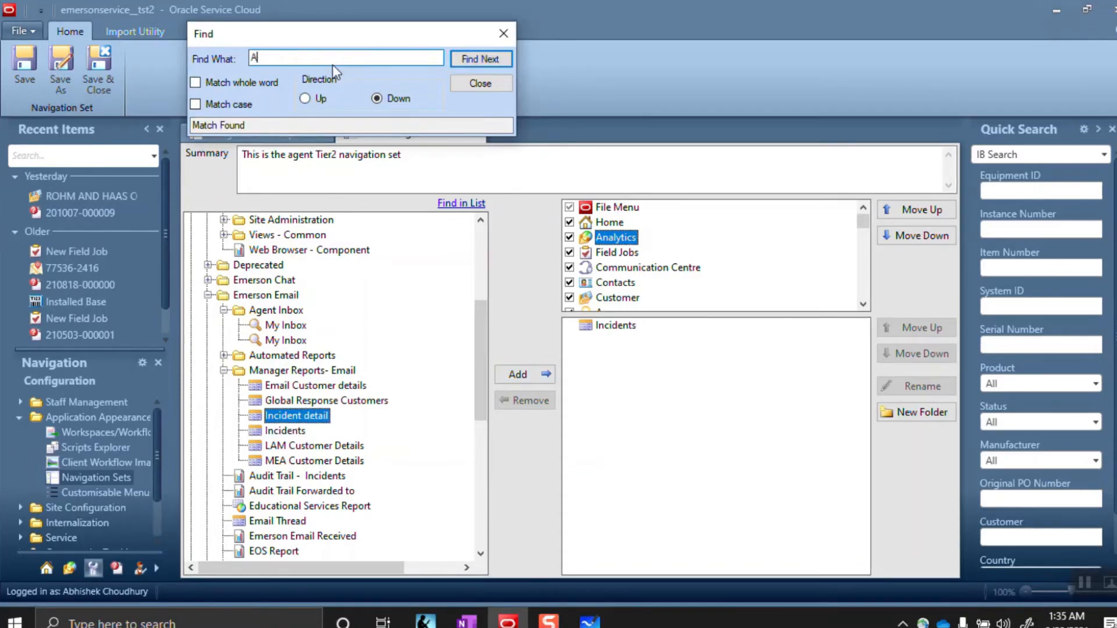
{"action": "type", "text": "nswere"}
{"action": "key", "text": "BackSpace"}
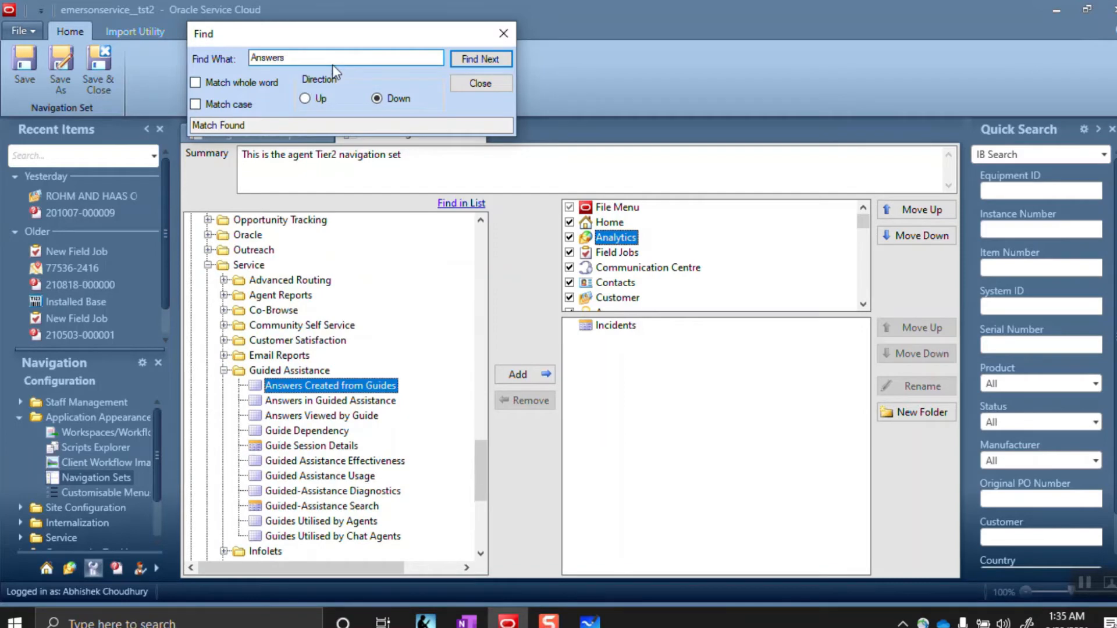
{"action": "type", "text": "s"}
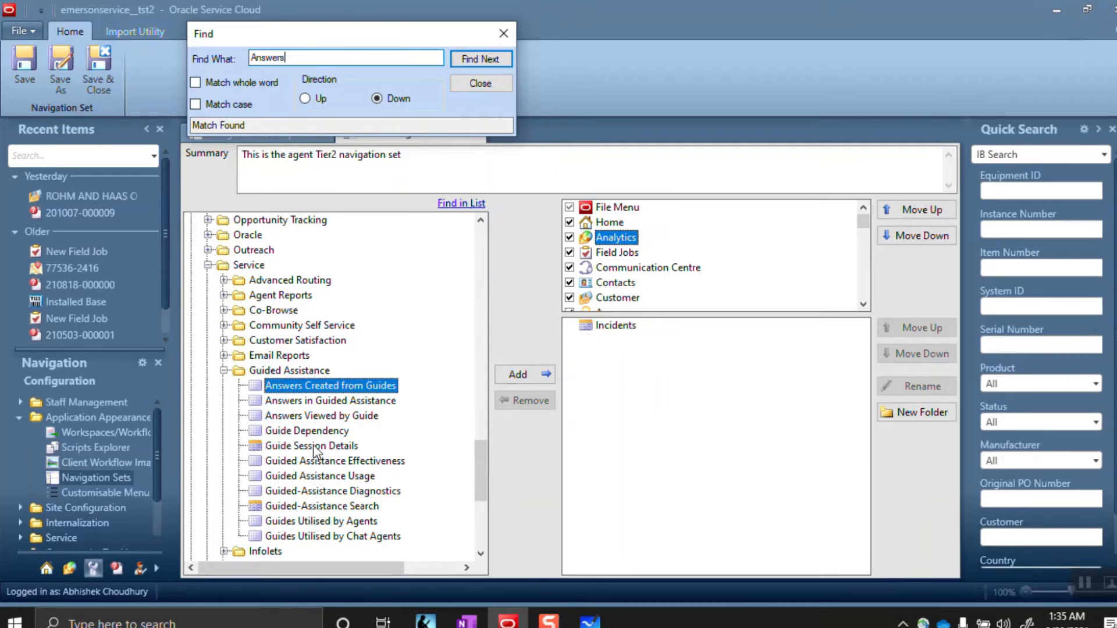
{"action": "left_click", "coordinate": [309, 506]}
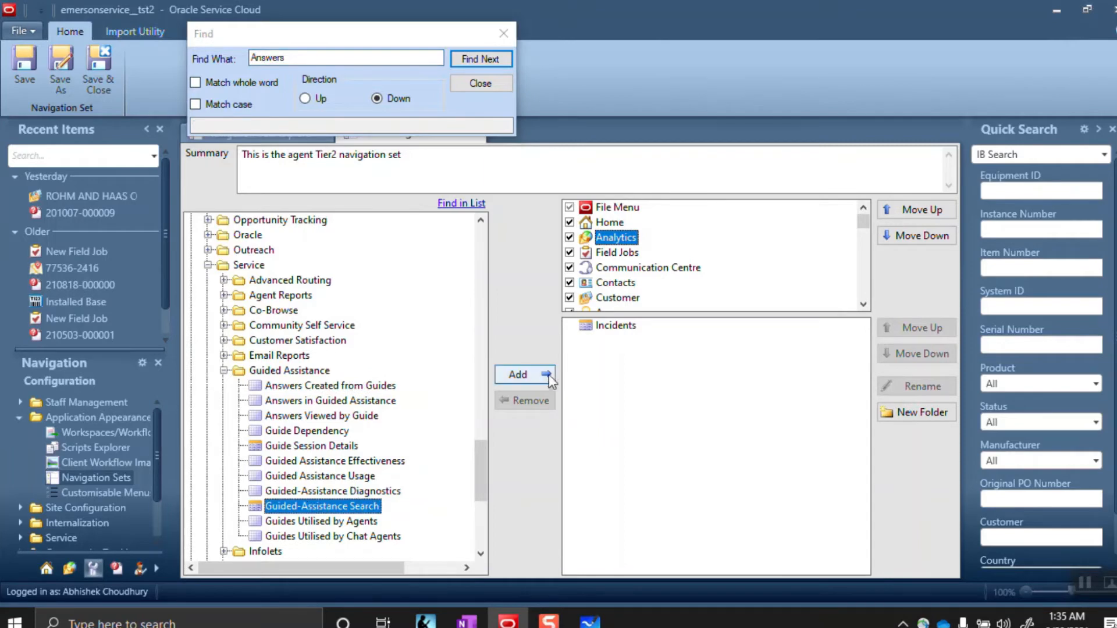
{"action": "left_click", "coordinate": [529, 375]}
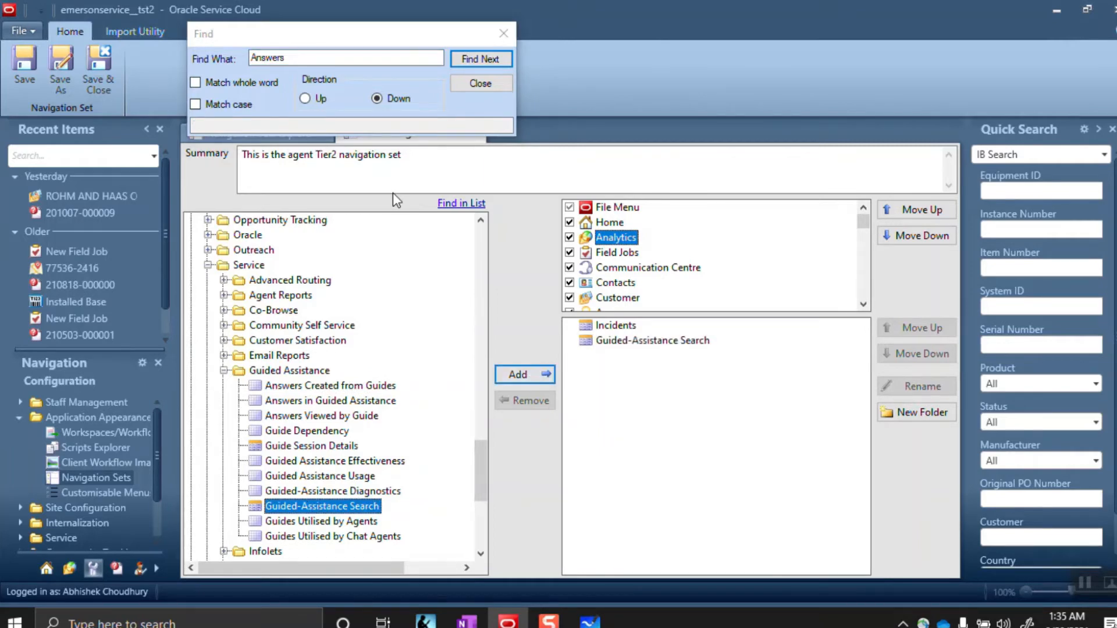
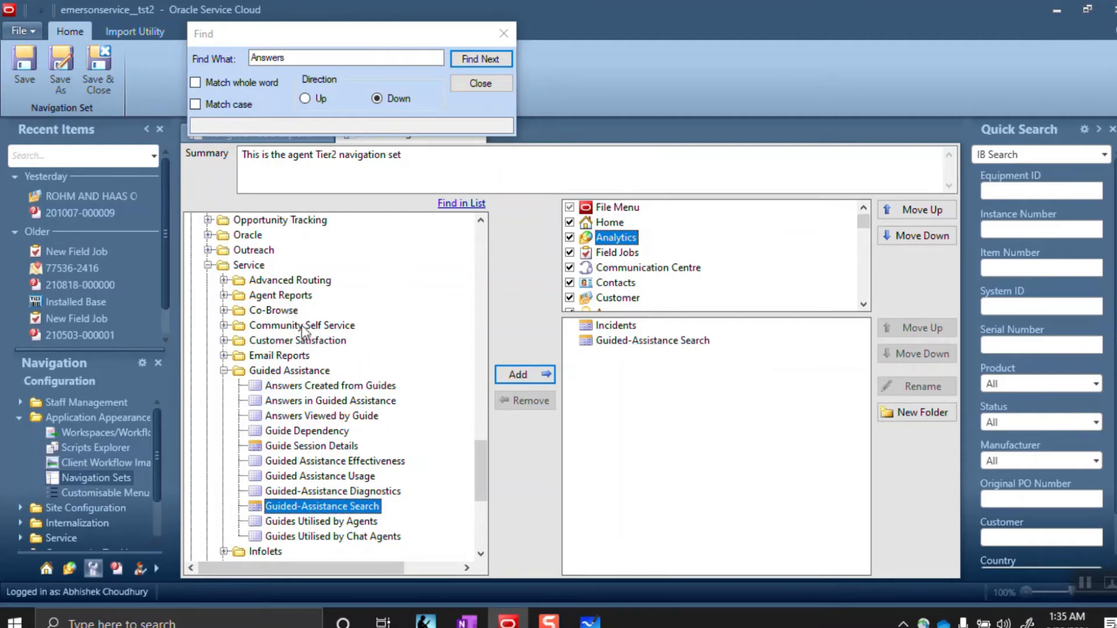
Uncheck the Field Jobs, Communication Centre, Contacts and Customer entries in the navigation set
{"action": "left_click", "coordinate": [502, 34]}
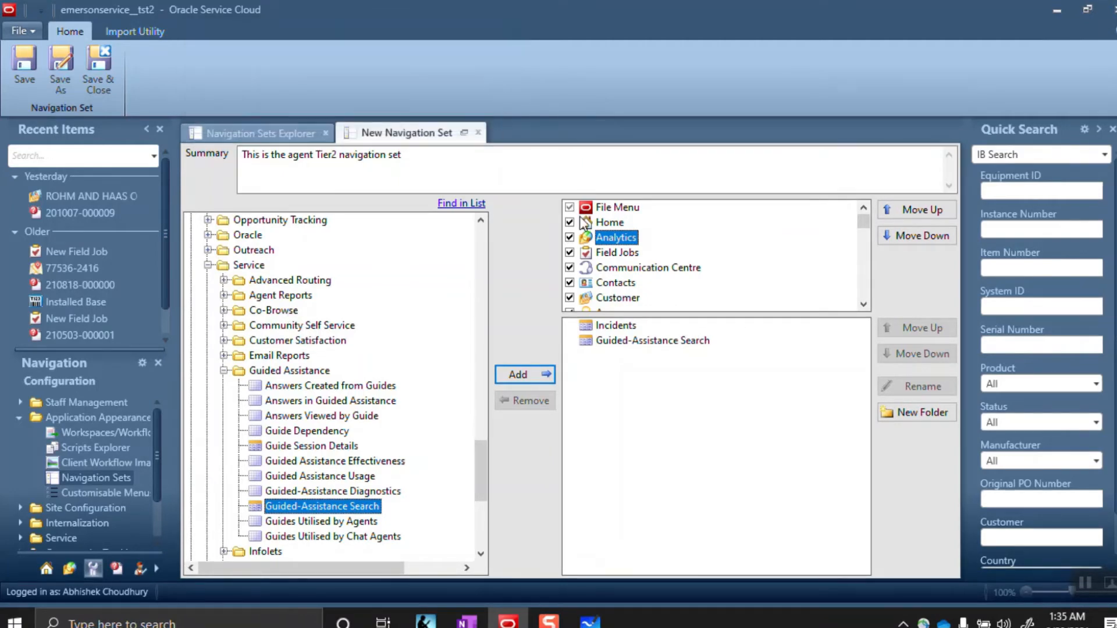
{"action": "left_click", "coordinate": [570, 253]}
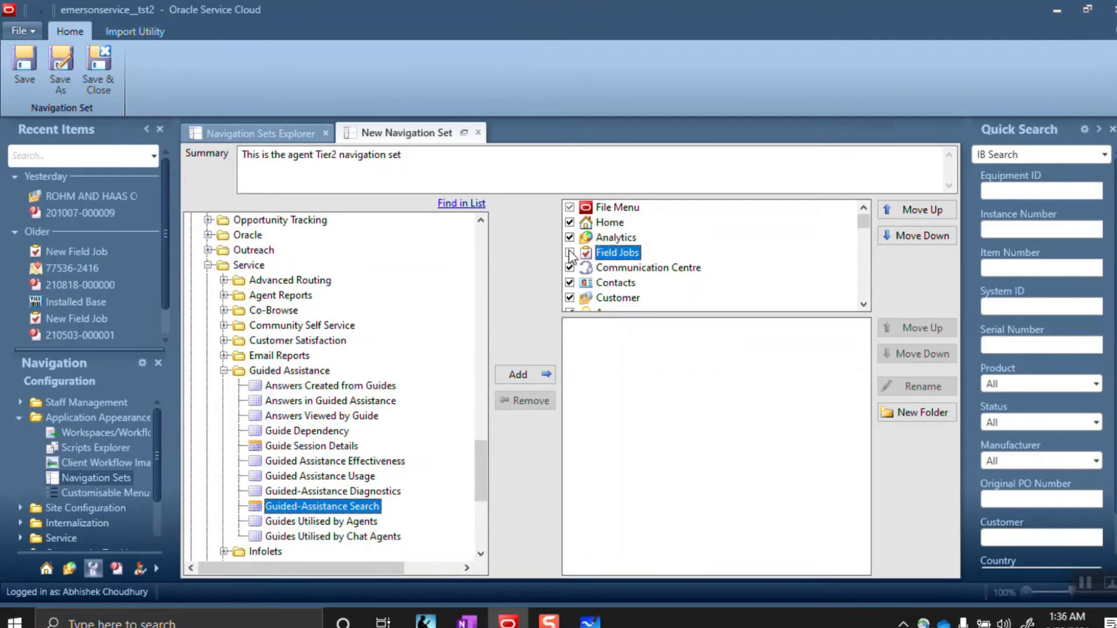
{"action": "left_click", "coordinate": [569, 267]}
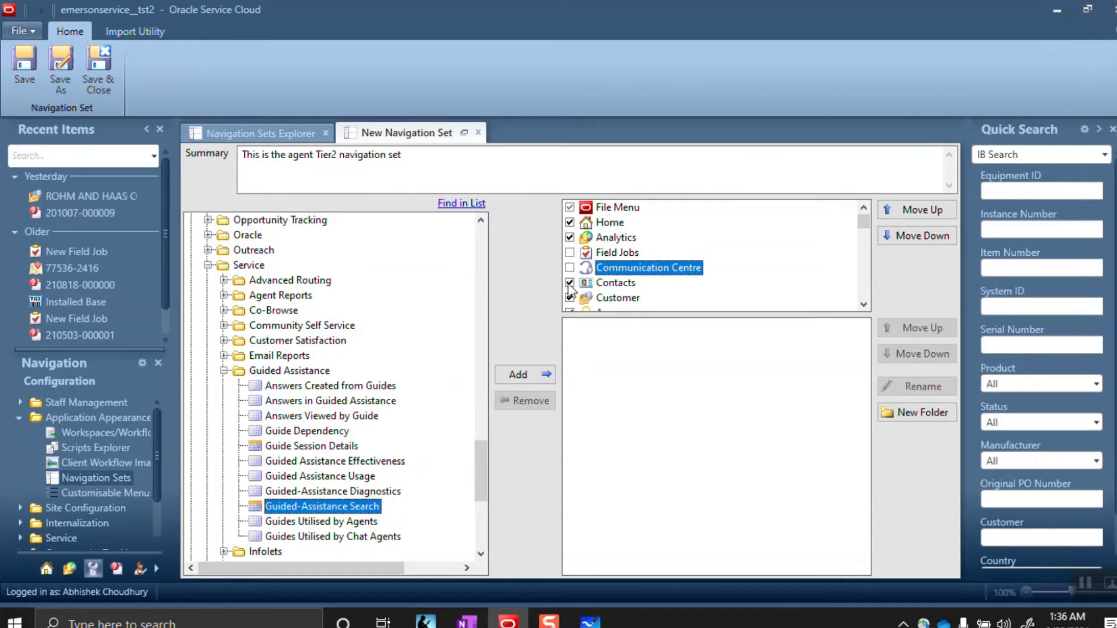
{"action": "left_click", "coordinate": [569, 283]}
{"action": "left_click", "coordinate": [570, 298]}
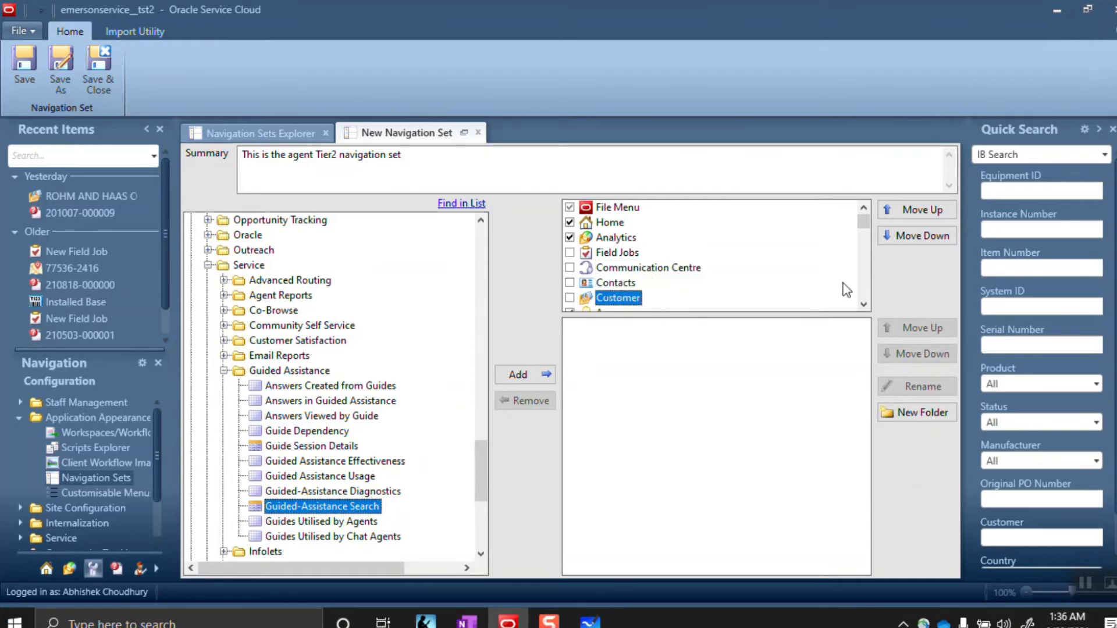
{"action": "left_click", "coordinate": [864, 304]}
{"action": "left_click", "coordinate": [864, 304]}
{"action": "left_click", "coordinate": [864, 304]}
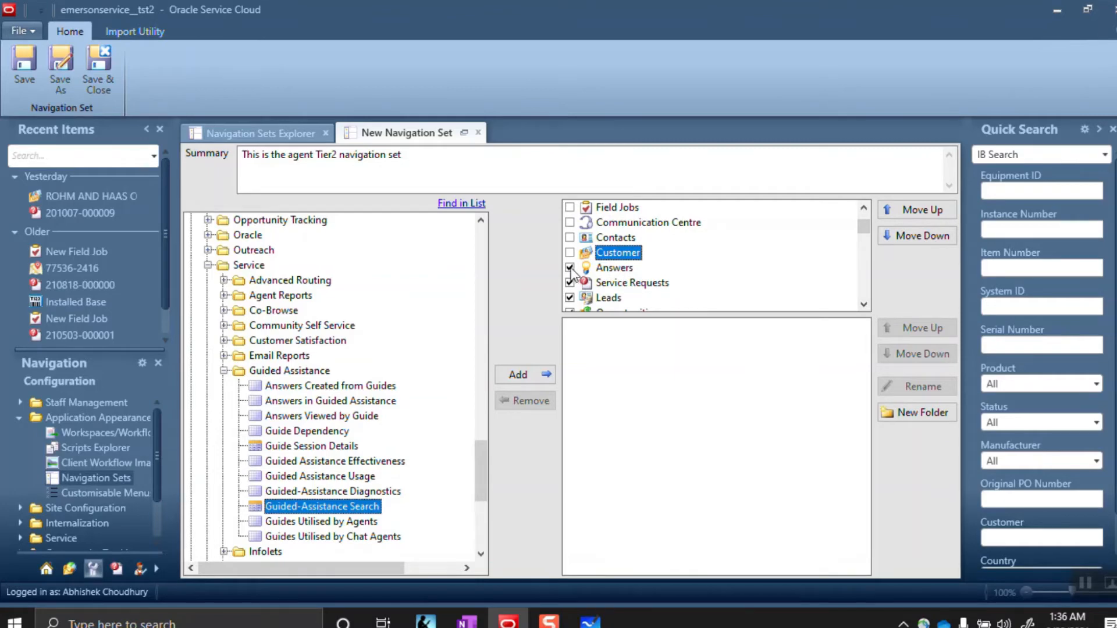
{"action": "left_click", "coordinate": [463, 205]}
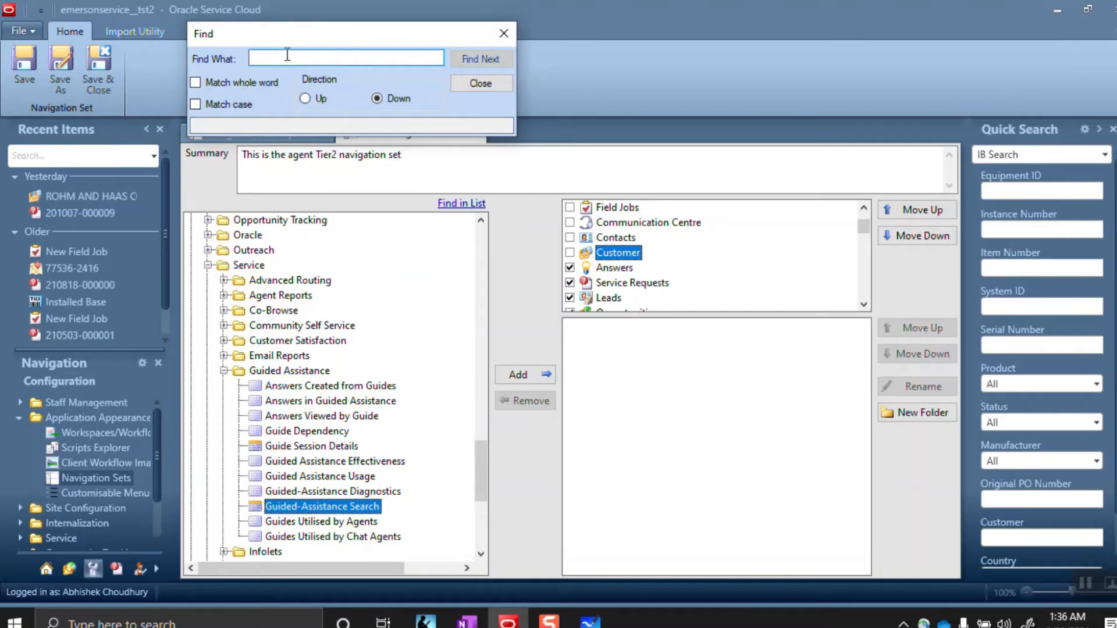
Search the report list for 'Answ' and add Answer Maintenance to the current entry
{"action": "type", "text": "Create answe"}
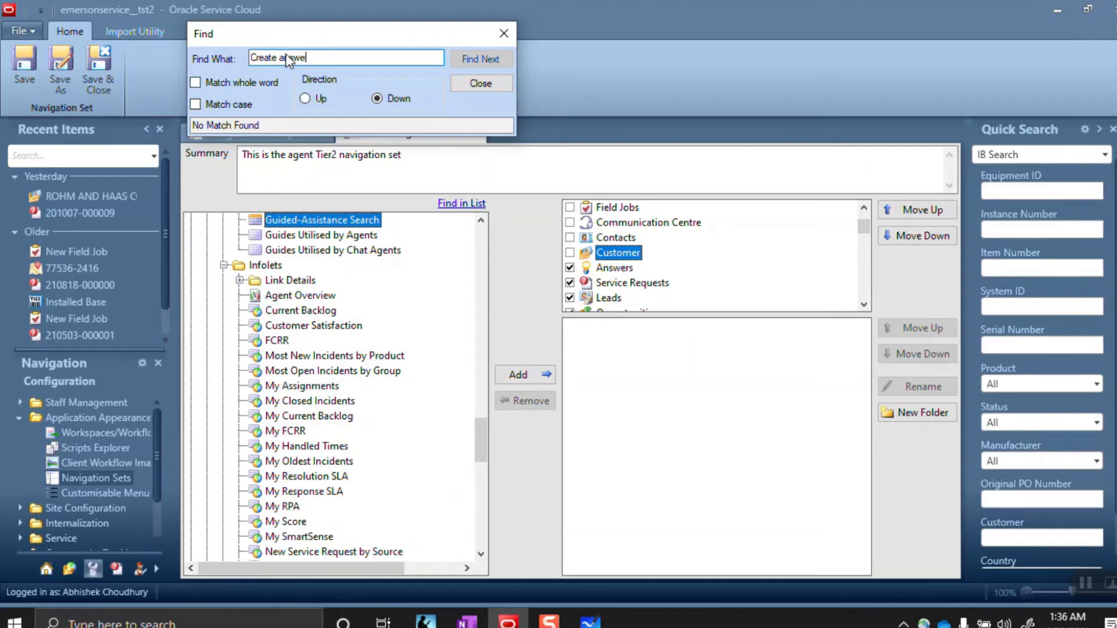
{"action": "key", "text": "BackSpace"}
{"action": "key", "text": "BackSpace"}
{"action": "key", "text": "BackSpace"}
{"action": "key", "text": "BackSpace"}
{"action": "key", "text": "BackSpace"}
{"action": "key", "text": "BackSpace"}
{"action": "key", "text": "BackSpace"}
{"action": "key", "text": "BackSpace"}
{"action": "key", "text": "BackSpace"}
{"action": "key", "text": "BackSpace"}
{"action": "key", "text": "BackSpace"}
{"action": "key", "text": "BackSpace"}
{"action": "type", "text": "Answer"}
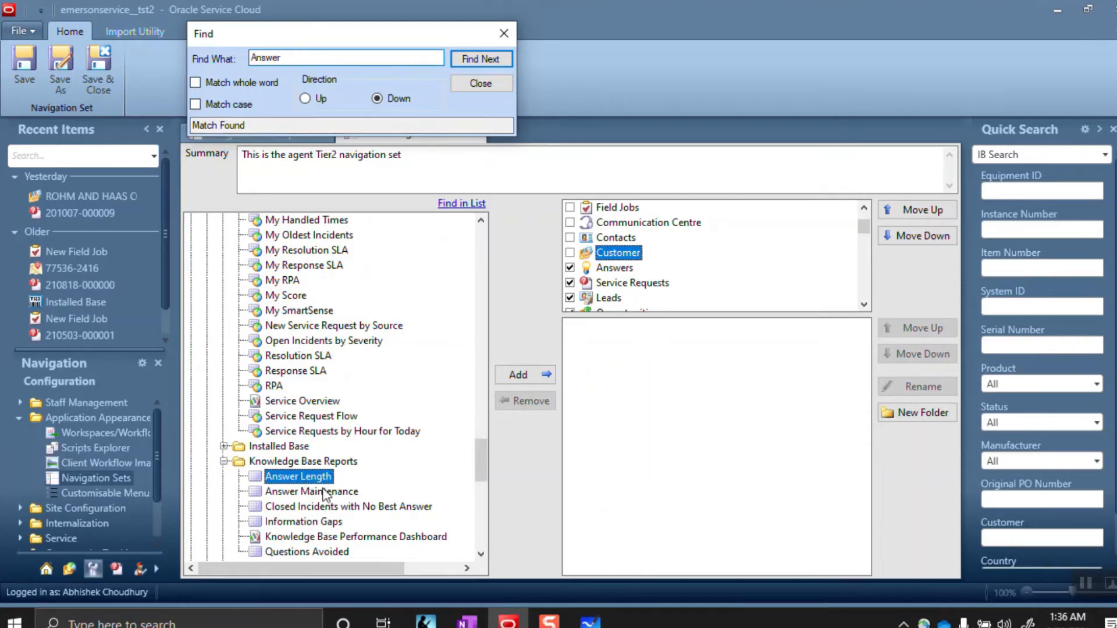
{"action": "left_click", "coordinate": [481, 555]}
{"action": "left_click", "coordinate": [480, 555]}
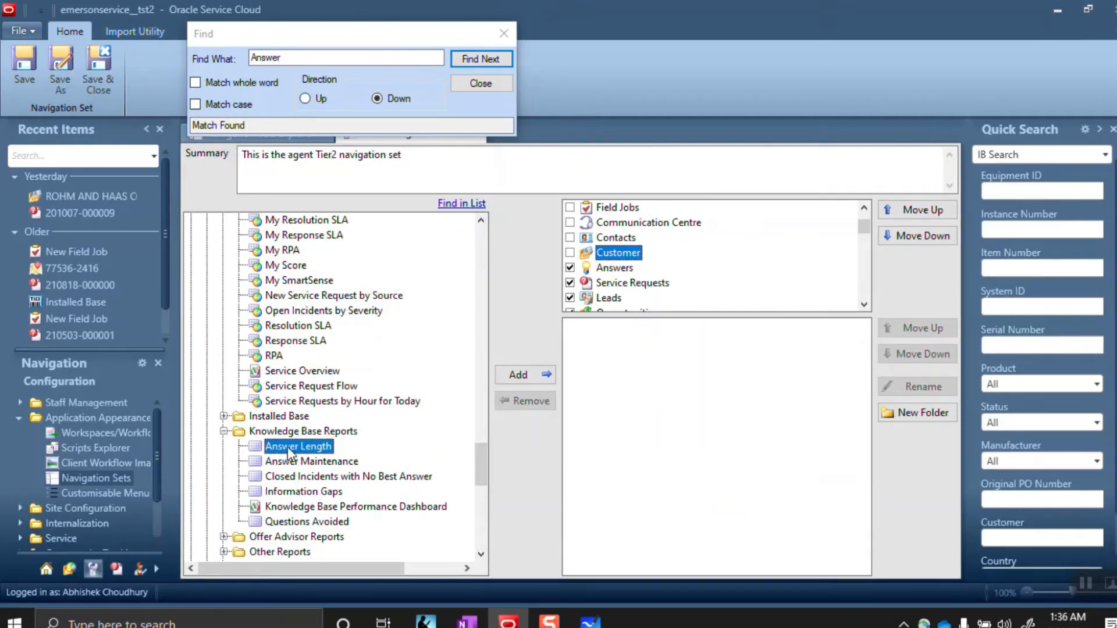
{"action": "left_click", "coordinate": [291, 462]}
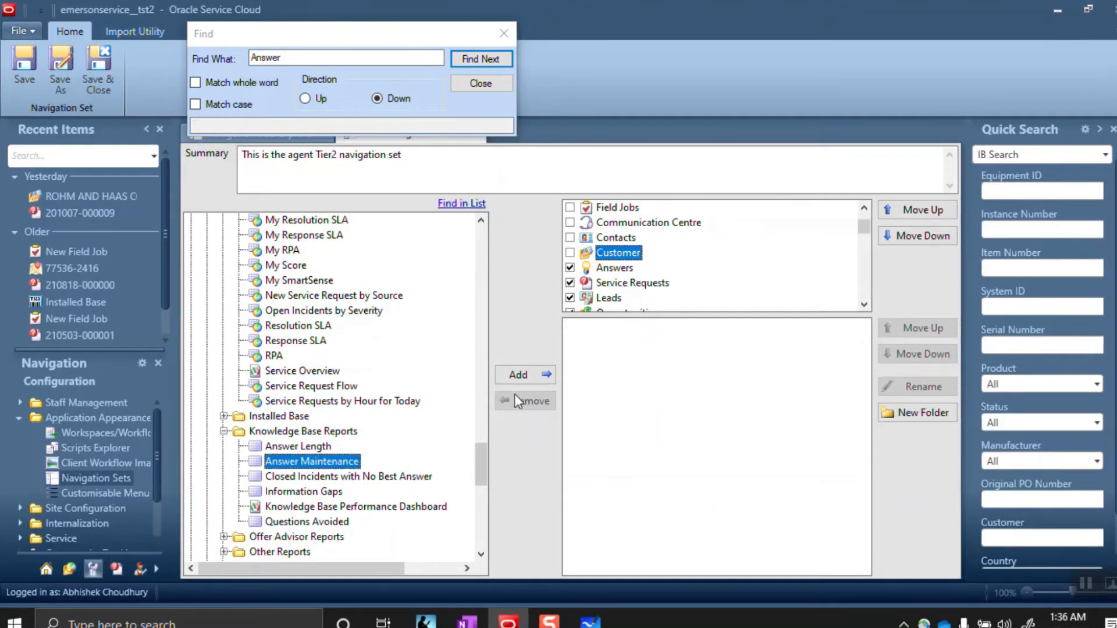
{"action": "left_click", "coordinate": [529, 373]}
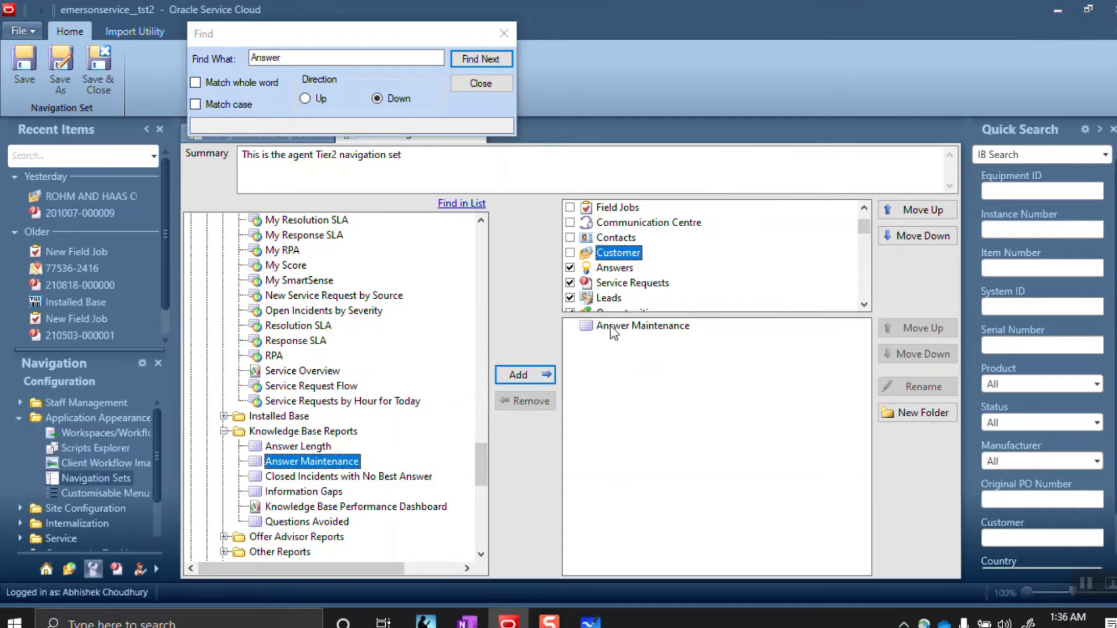
Remove Answer Maintenance from Customer and add it under Answers instead
{"action": "left_click", "coordinate": [612, 269]}
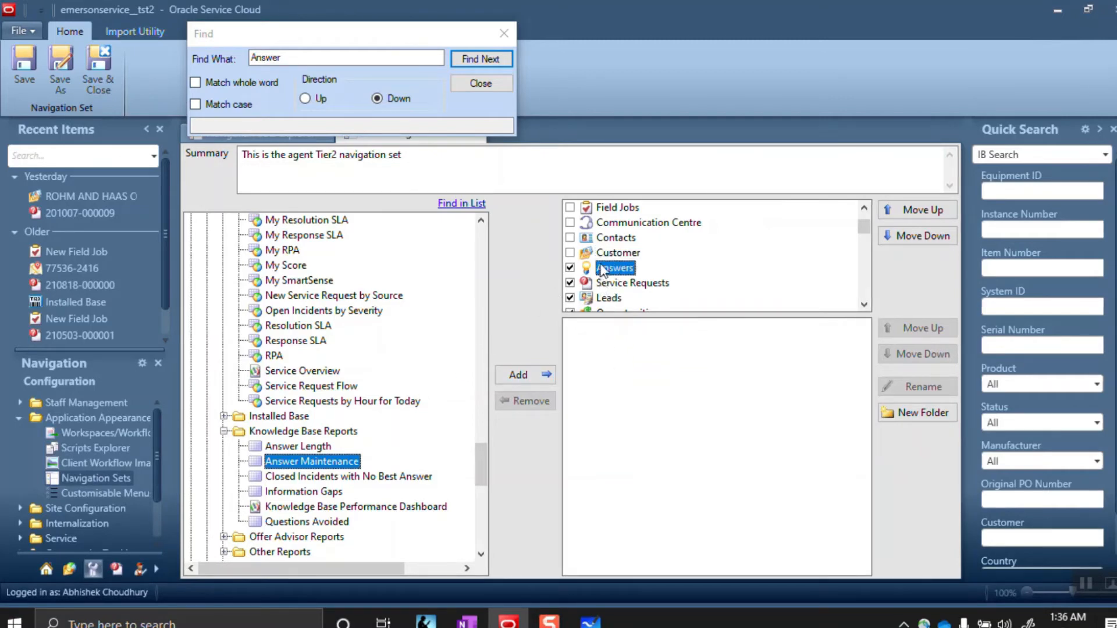
{"action": "left_click", "coordinate": [601, 253]}
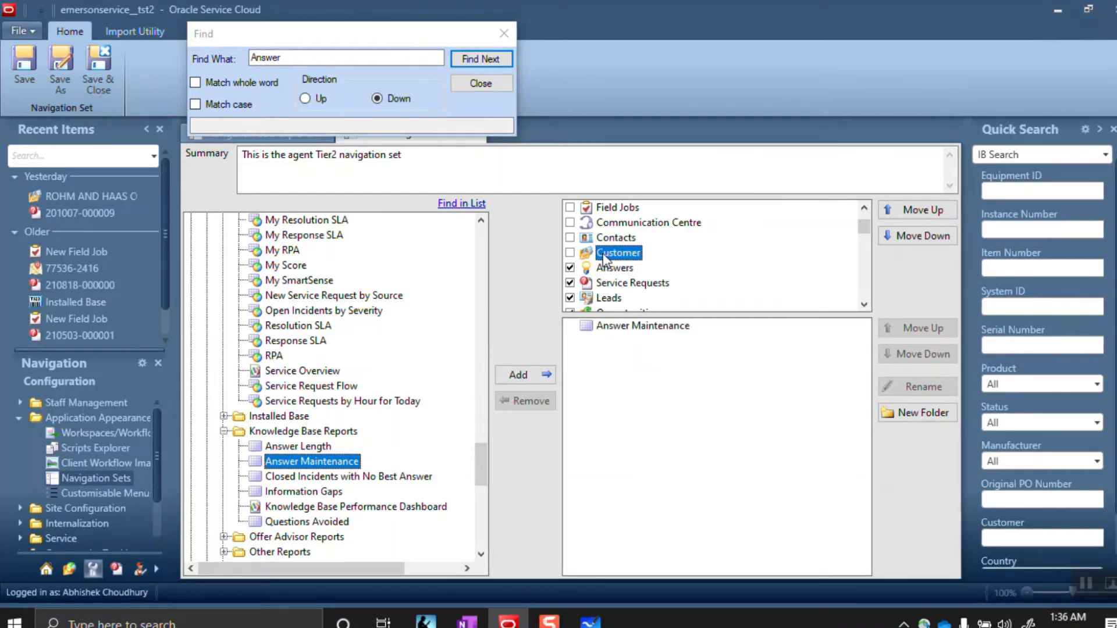
{"action": "left_click", "coordinate": [621, 327]}
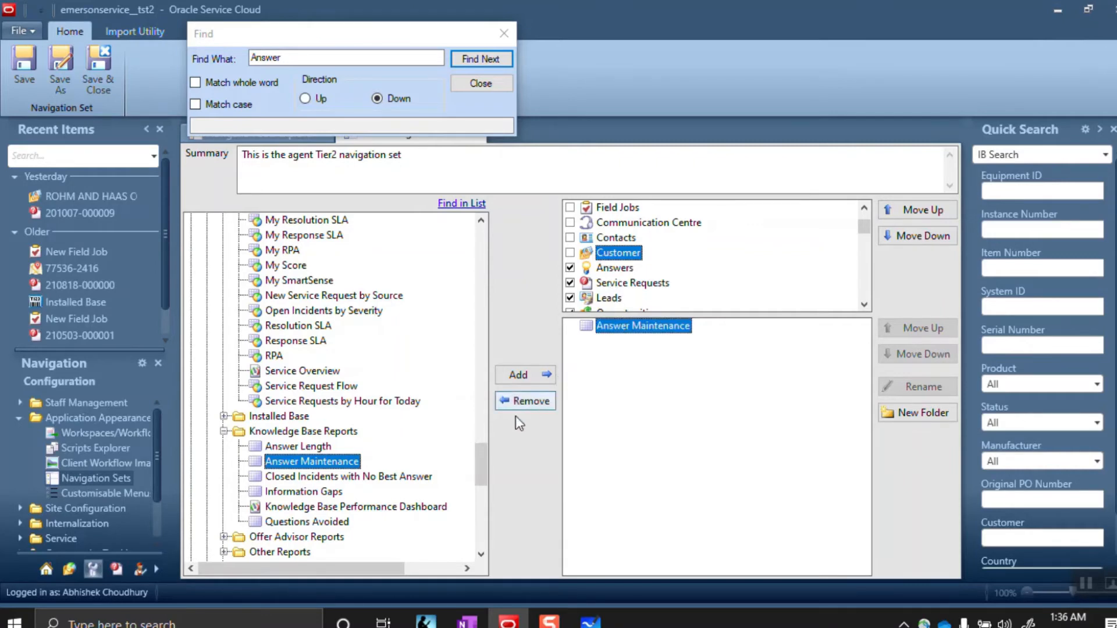
{"action": "left_click", "coordinate": [521, 400]}
{"action": "left_click", "coordinate": [611, 269]}
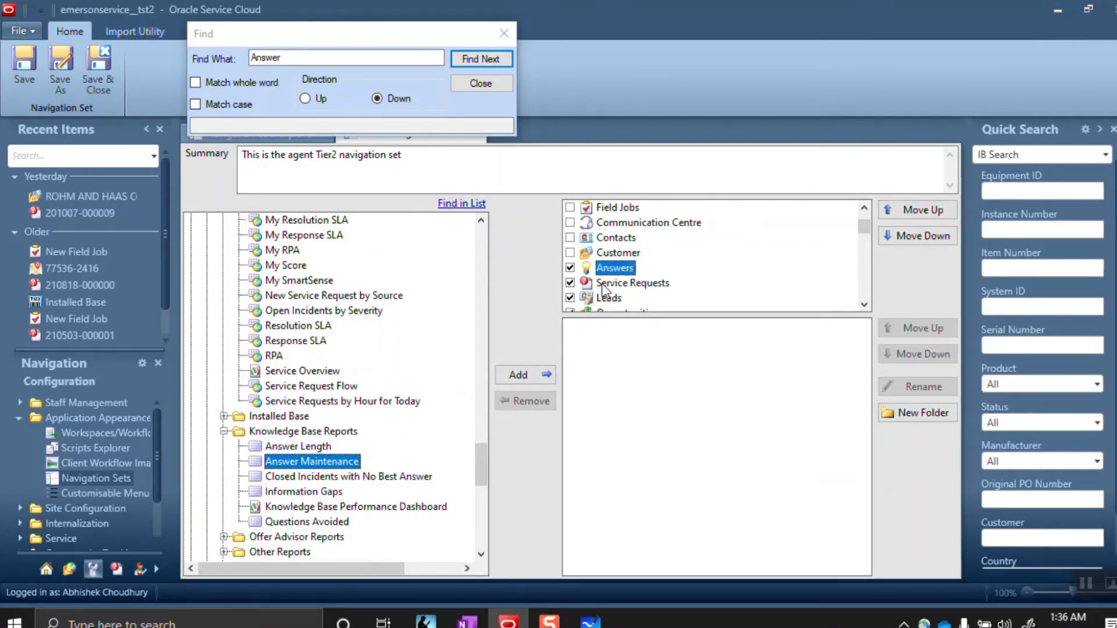
{"action": "left_click", "coordinate": [525, 373]}
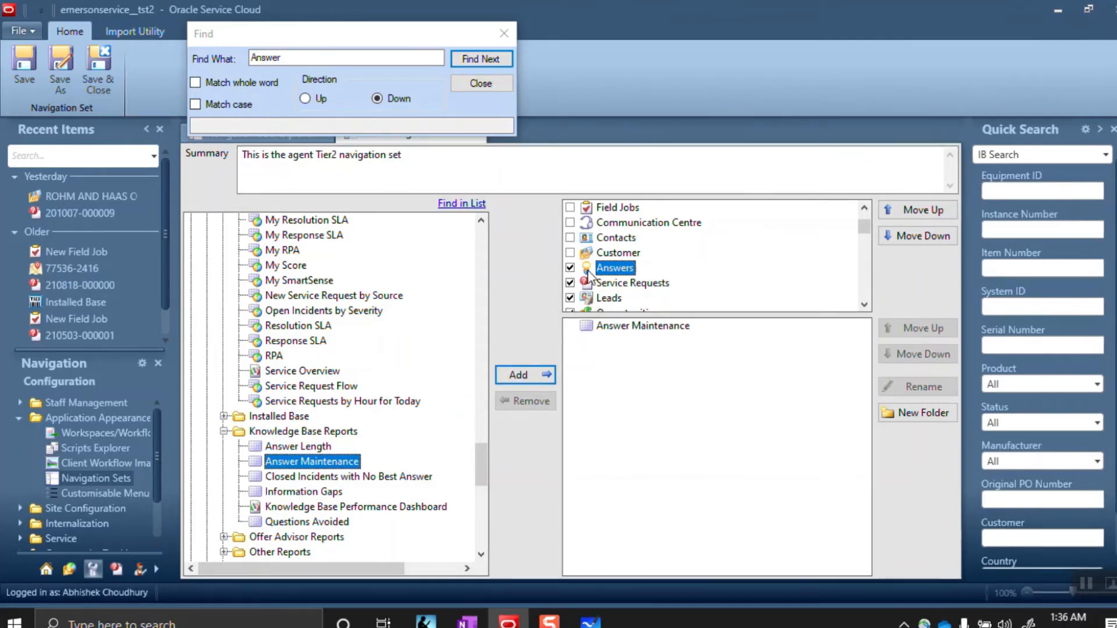
{"action": "left_click", "coordinate": [502, 34]}
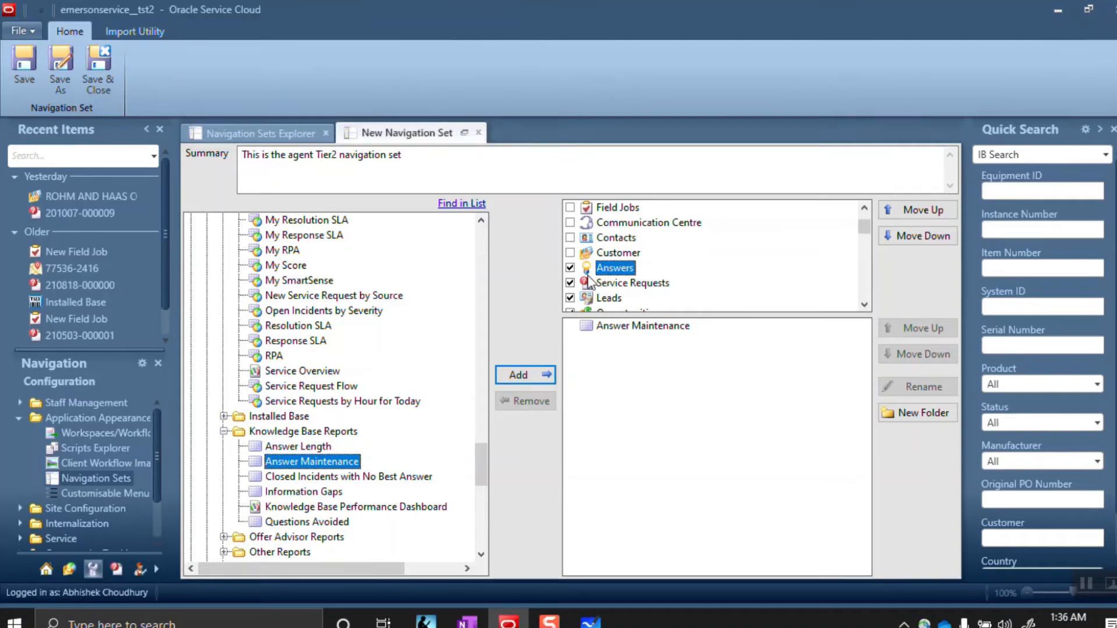
Uncheck Service Requests, Leads, Opportunities, Campaigns and Surveys in the navigation set
{"action": "left_click", "coordinate": [571, 283]}
{"action": "left_click", "coordinate": [571, 298]}
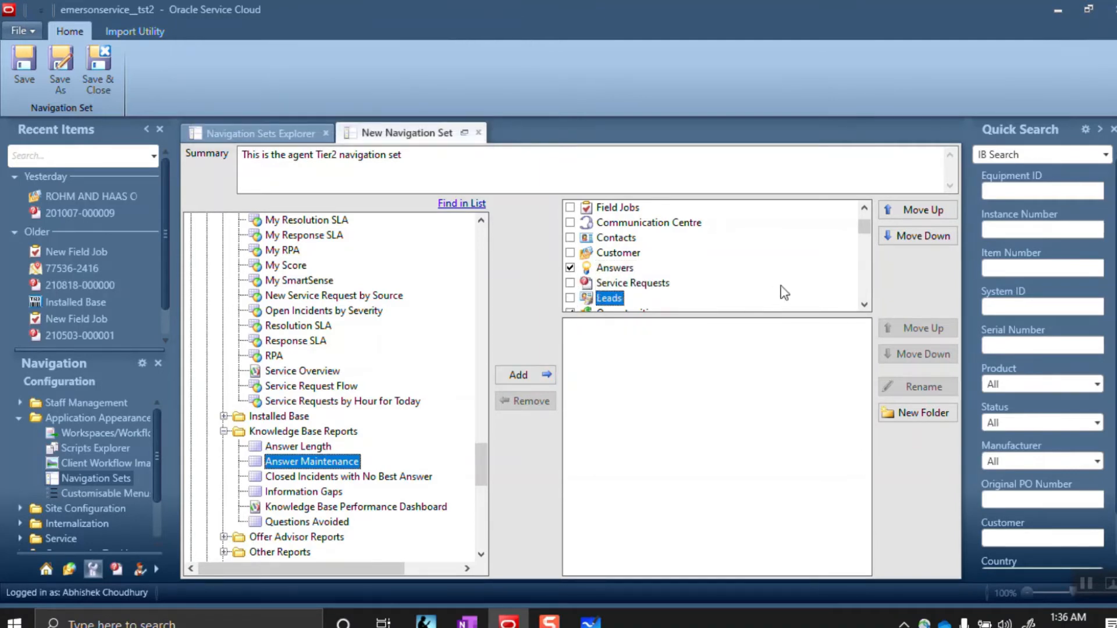
{"action": "left_click", "coordinate": [865, 305]}
{"action": "left_click", "coordinate": [864, 305]}
{"action": "left_click", "coordinate": [865, 305]}
{"action": "left_click", "coordinate": [570, 267]}
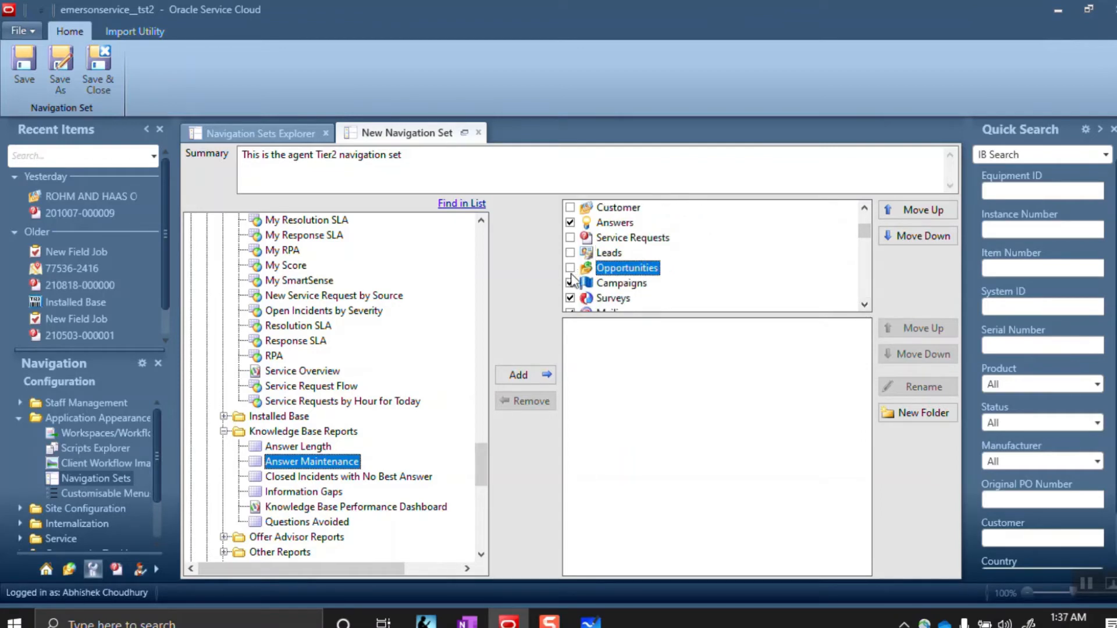
{"action": "left_click", "coordinate": [570, 283]}
{"action": "left_click", "coordinate": [570, 297]}
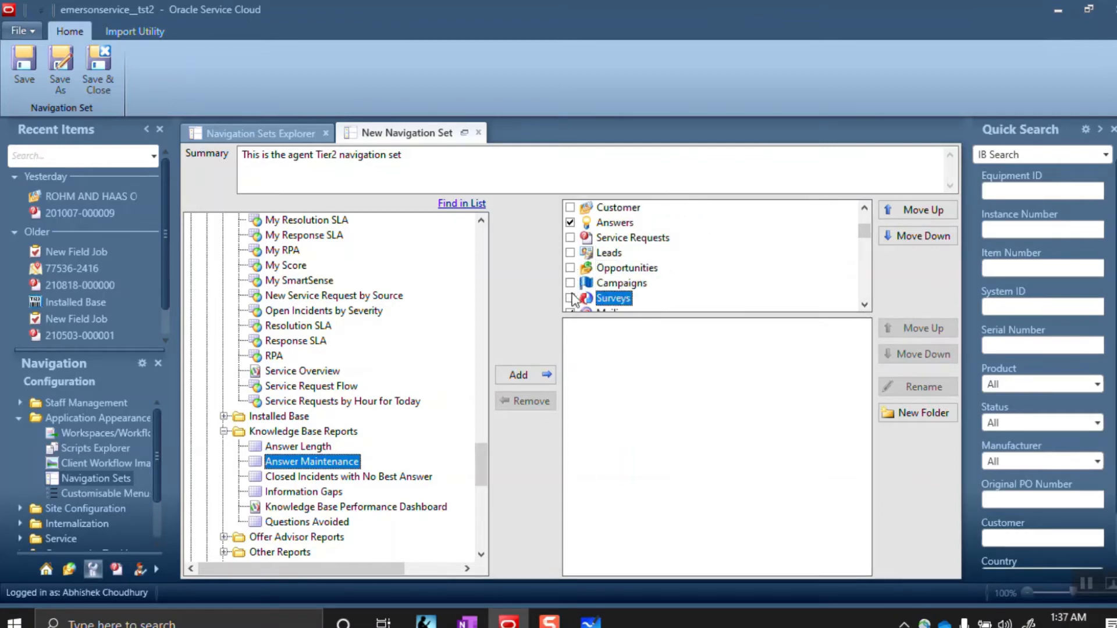
{"action": "left_click", "coordinate": [865, 305]}
{"action": "left_click", "coordinate": [864, 304]}
{"action": "left_click", "coordinate": [864, 305]}
{"action": "left_click", "coordinate": [865, 304]}
{"action": "left_click", "coordinate": [864, 304]}
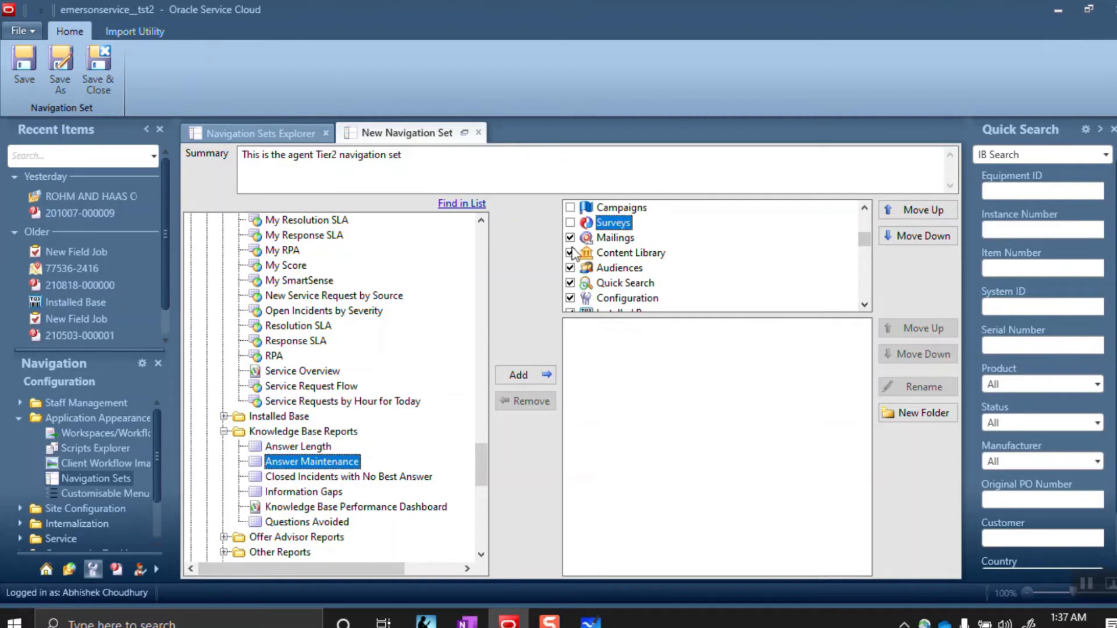
Uncheck Mailings, Content Library, Audiences and Configuration, keeping Quick Search checked
{"action": "left_click", "coordinate": [570, 237]}
{"action": "left_click", "coordinate": [571, 253]}
{"action": "left_click", "coordinate": [571, 268]}
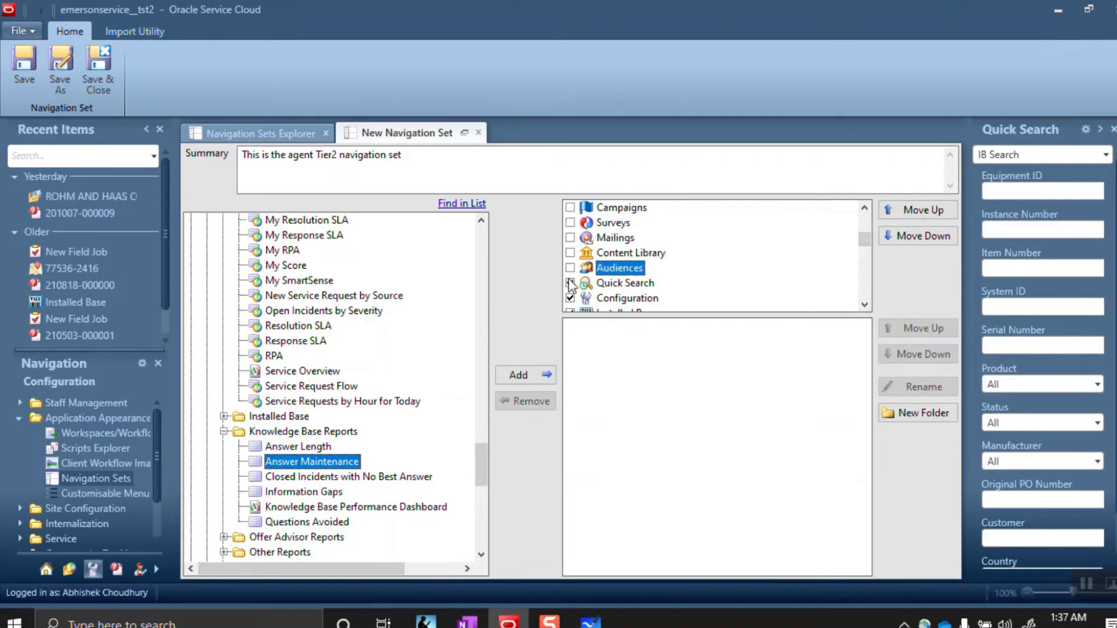
{"action": "left_click", "coordinate": [571, 283]}
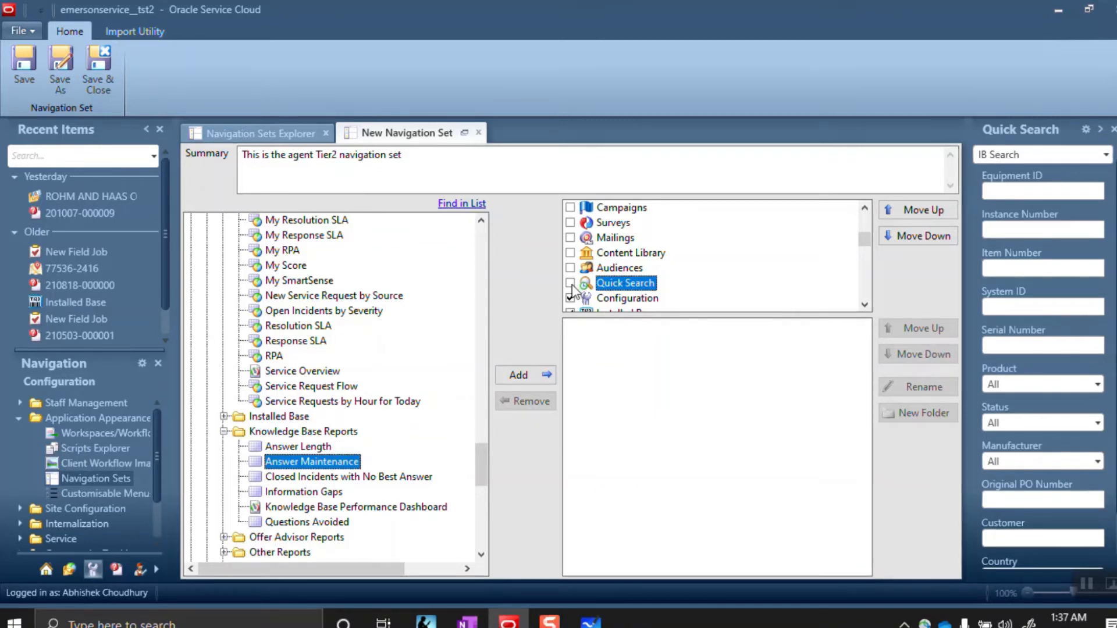
{"action": "left_click", "coordinate": [570, 283]}
{"action": "left_click", "coordinate": [570, 298]}
{"action": "left_click", "coordinate": [605, 284]}
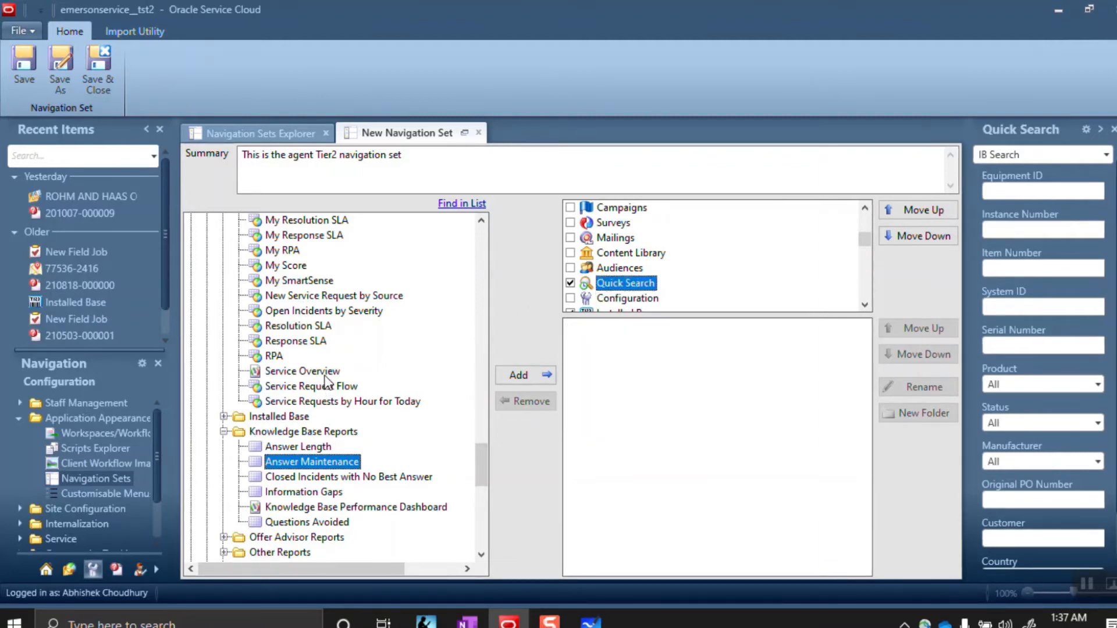
{"action": "left_click", "coordinate": [482, 221]}
{"action": "left_click_drag", "start_coordinate": [481, 221], "coordinate": [481, 220]}
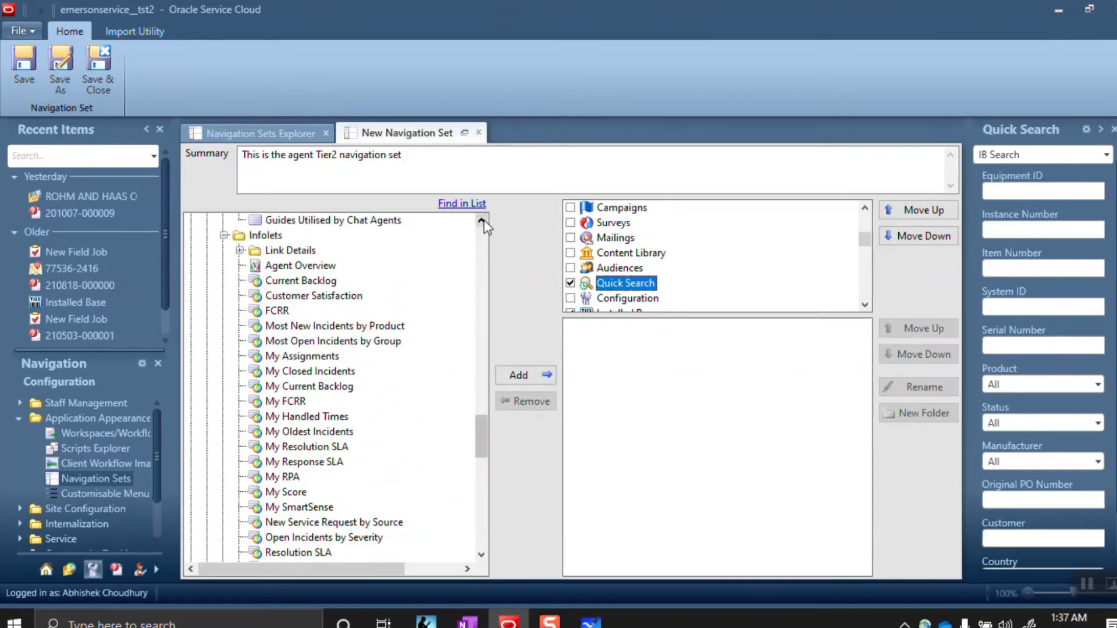
{"action": "left_click", "coordinate": [447, 205]}
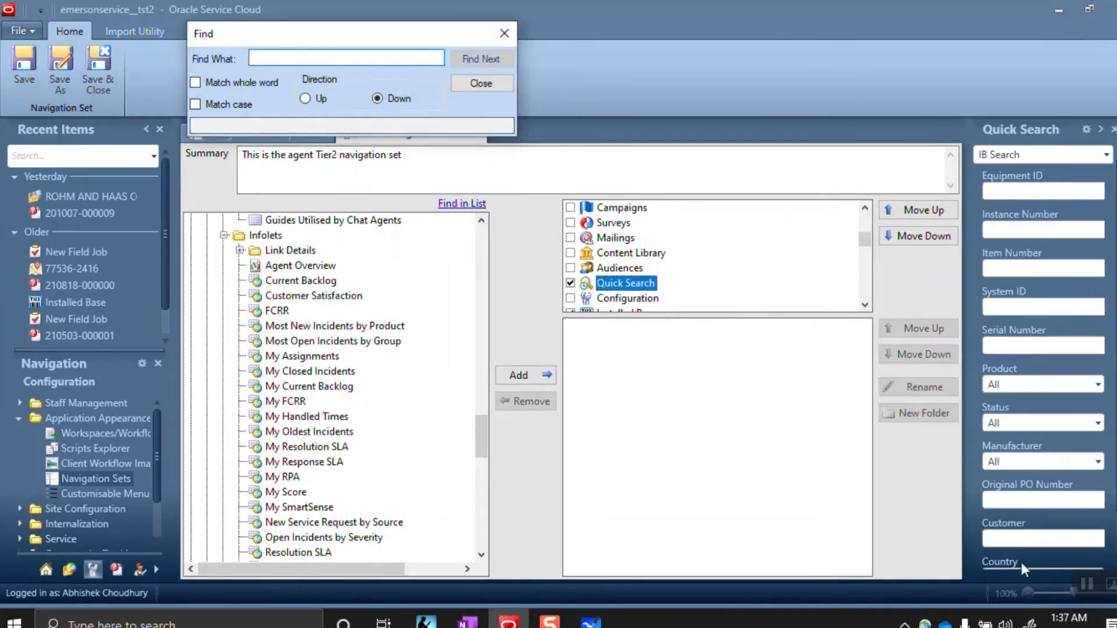
Find 'Conta' and add the Contacts and Customer search reports under Quick Search
{"action": "type", "text": "Conta"}
{"action": "key", "text": "Return"}
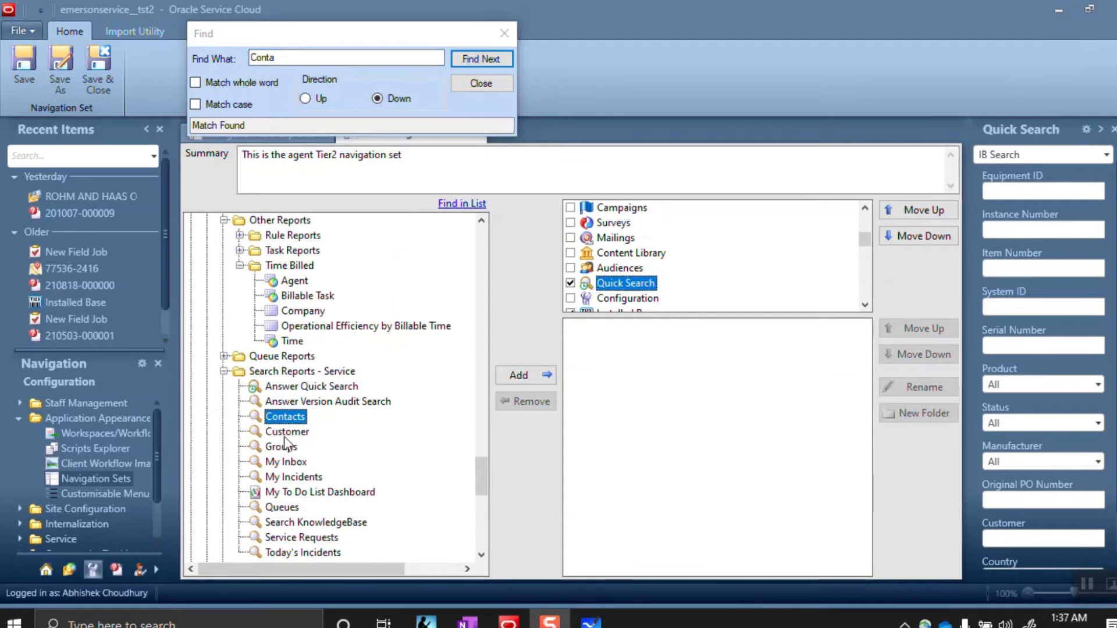
{"action": "left_click", "coordinate": [514, 377]}
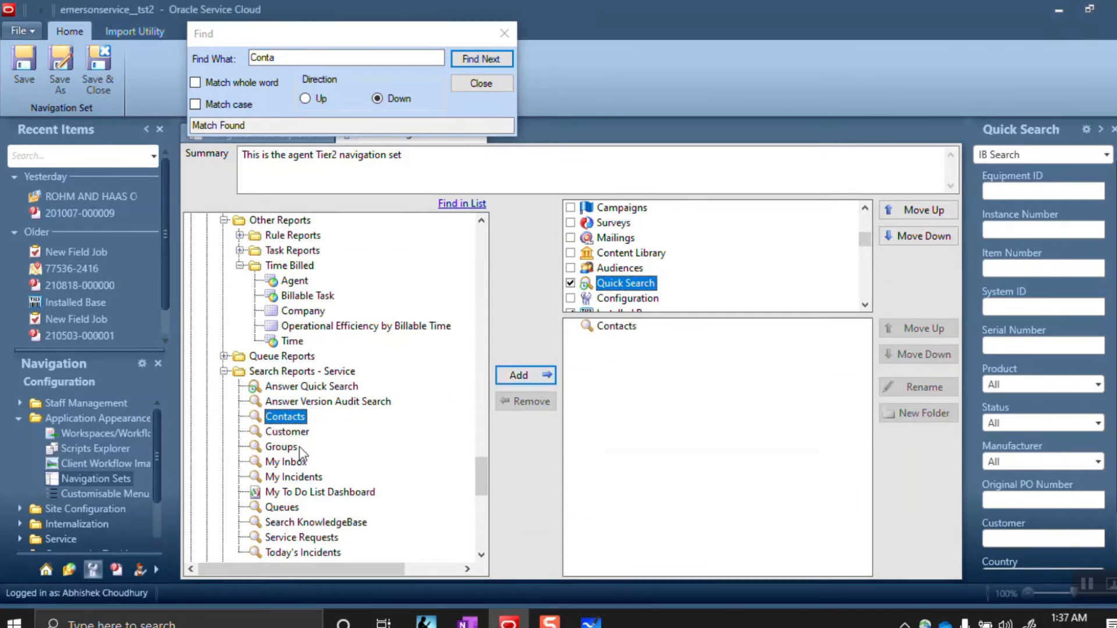
{"action": "left_click", "coordinate": [288, 432]}
{"action": "left_click", "coordinate": [507, 372]}
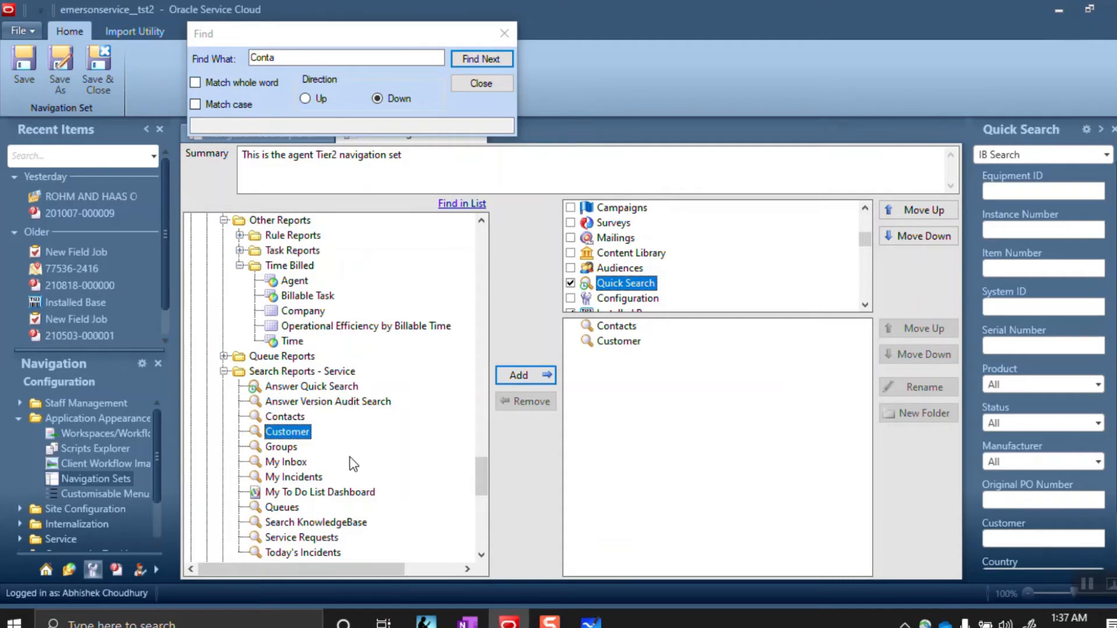
{"action": "left_click", "coordinate": [481, 556]}
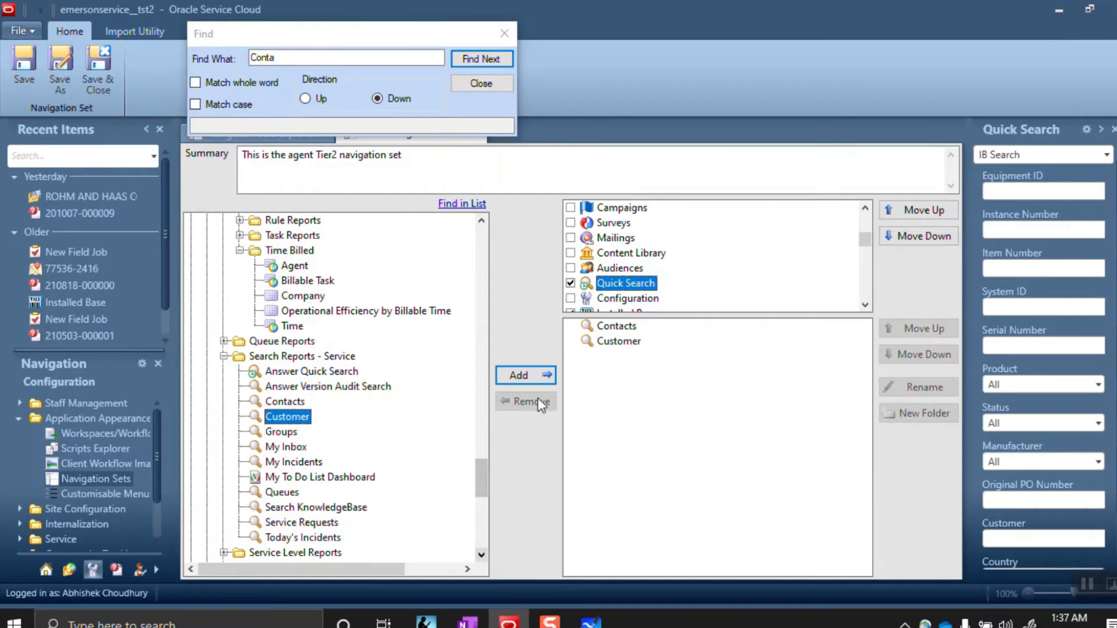
{"action": "left_click", "coordinate": [504, 41]}
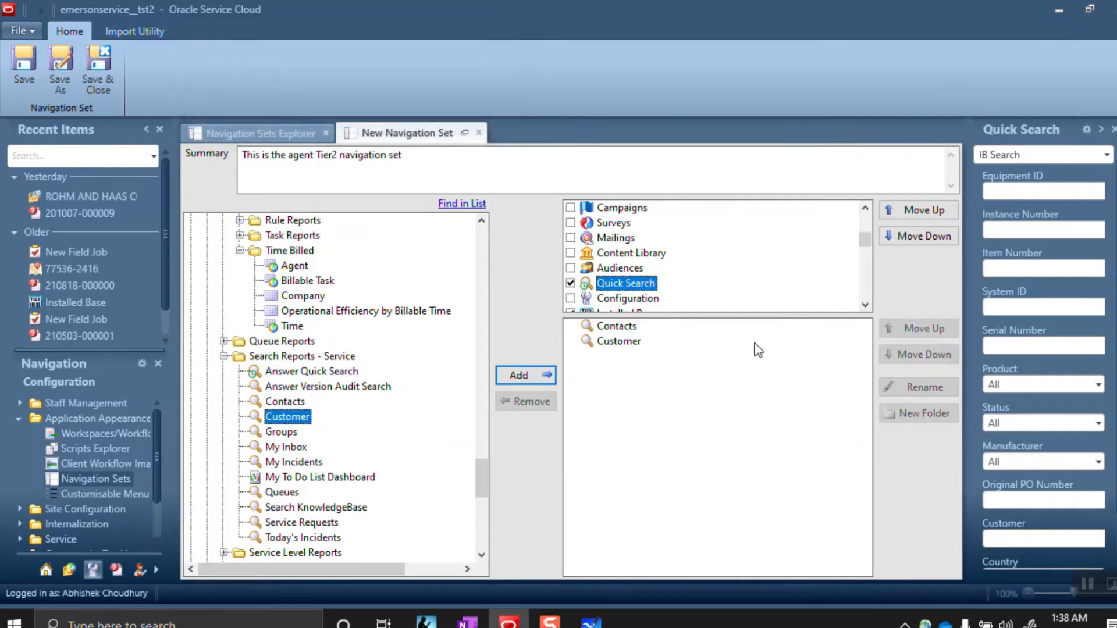
Review the page checkboxes, leaving Installed Base excluded from the set
{"action": "left_click", "coordinate": [865, 305]}
{"action": "left_click", "coordinate": [865, 305]}
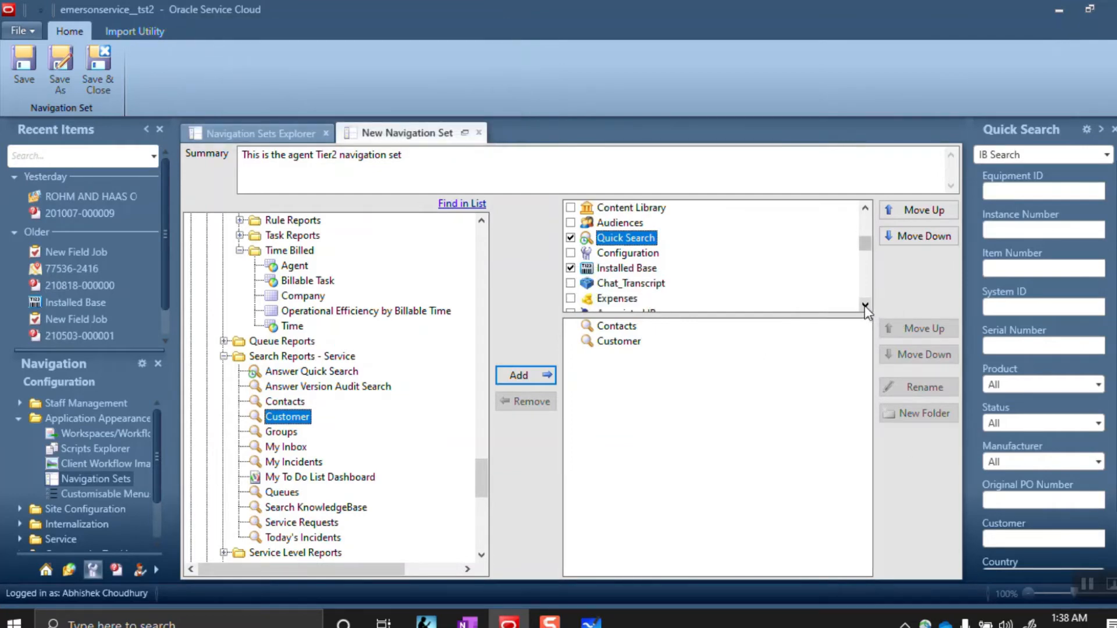
{"action": "left_click", "coordinate": [570, 268]}
{"action": "left_click", "coordinate": [573, 267]}
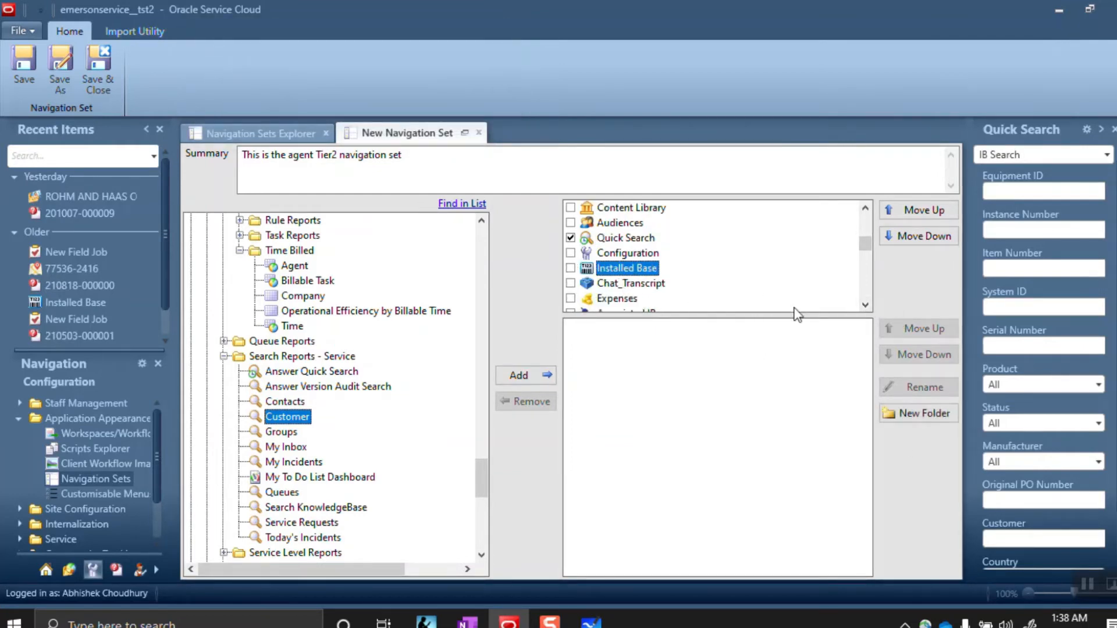
{"action": "left_click", "coordinate": [865, 305]}
{"action": "left_click", "coordinate": [865, 307]}
{"action": "left_click", "coordinate": [865, 306]}
{"action": "left_click", "coordinate": [865, 306]}
{"action": "left_click", "coordinate": [865, 306]}
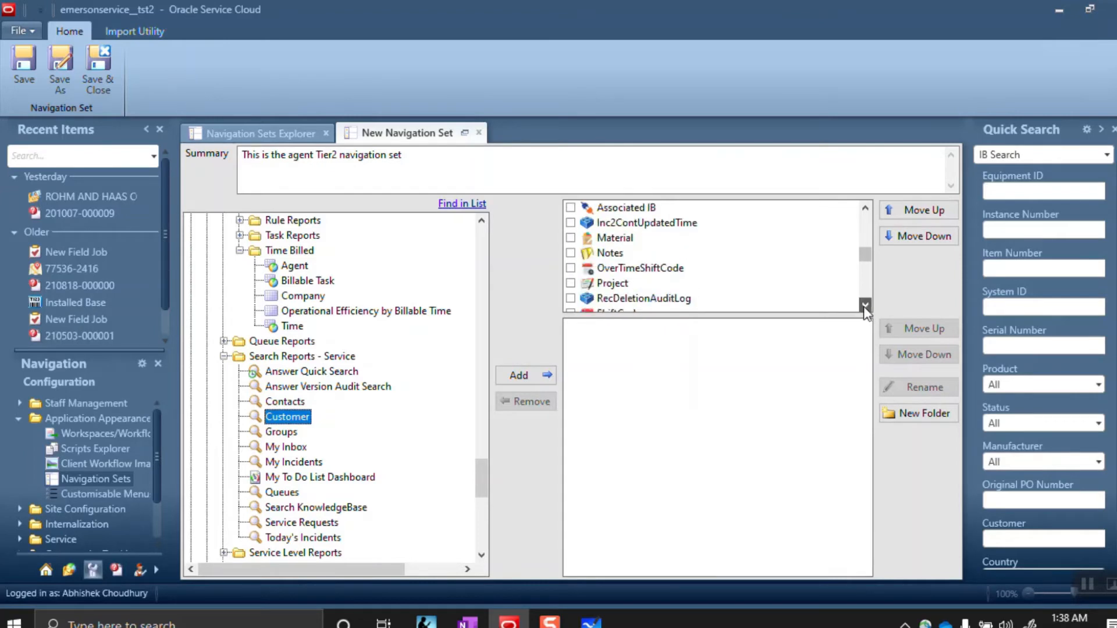
{"action": "left_click", "coordinate": [865, 306]}
{"action": "left_click", "coordinate": [865, 306]}
{"action": "left_click", "coordinate": [865, 306]}
{"action": "left_click_drag", "start_coordinate": [863, 260], "coordinate": [784, 220]}
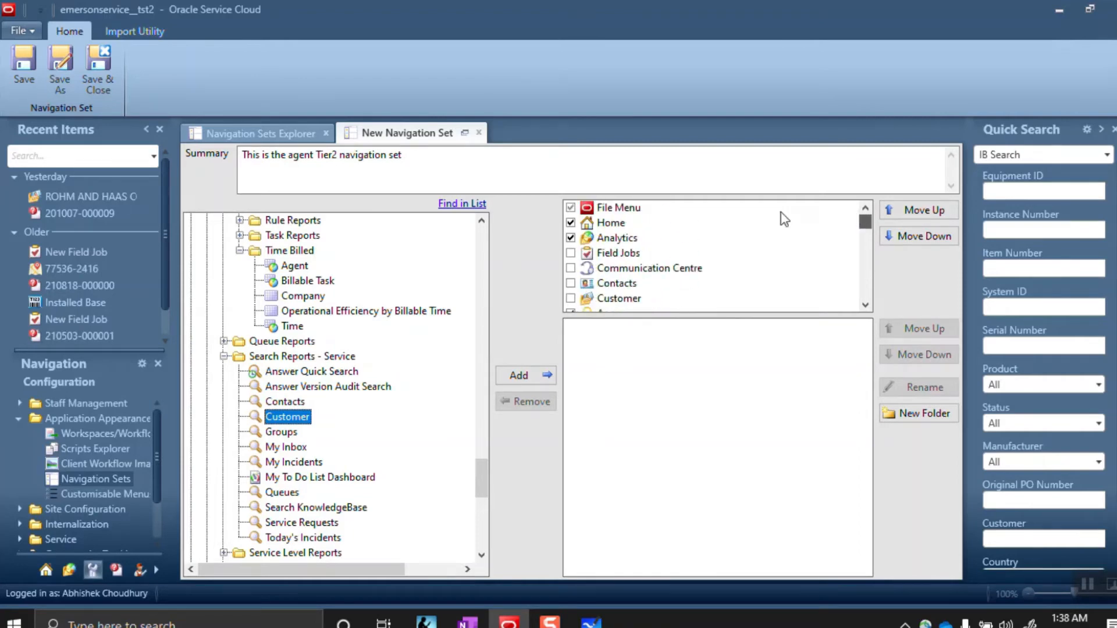
Save the navigation set as XXRCAgent2 in the XXRC Navigation Set folder, accepting the warning
{"action": "left_click", "coordinate": [65, 65]}
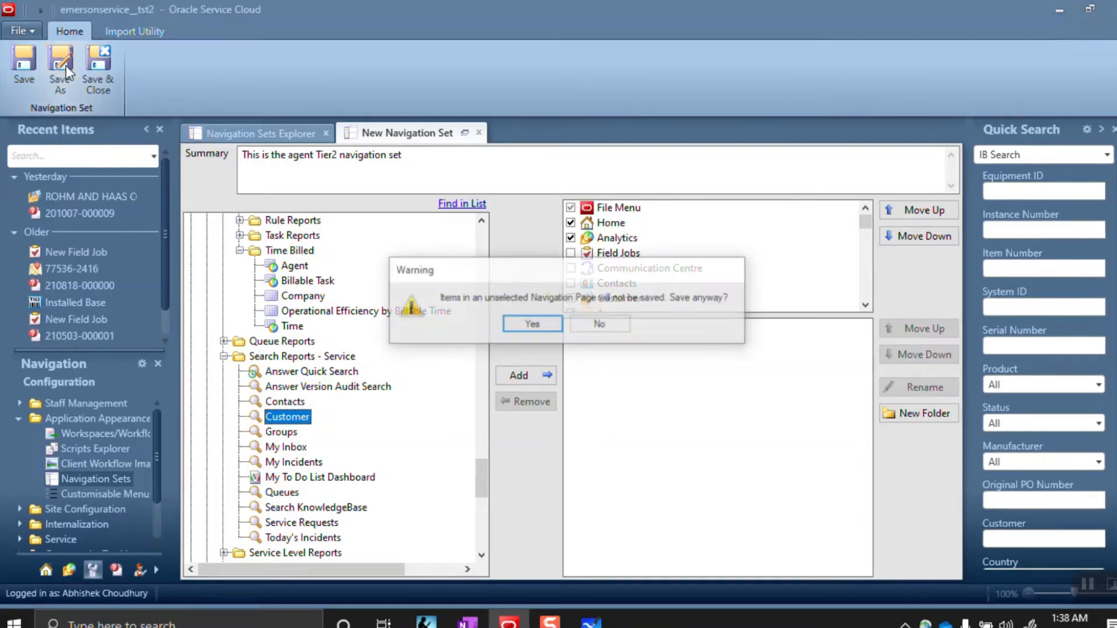
{"action": "left_click", "coordinate": [551, 324]}
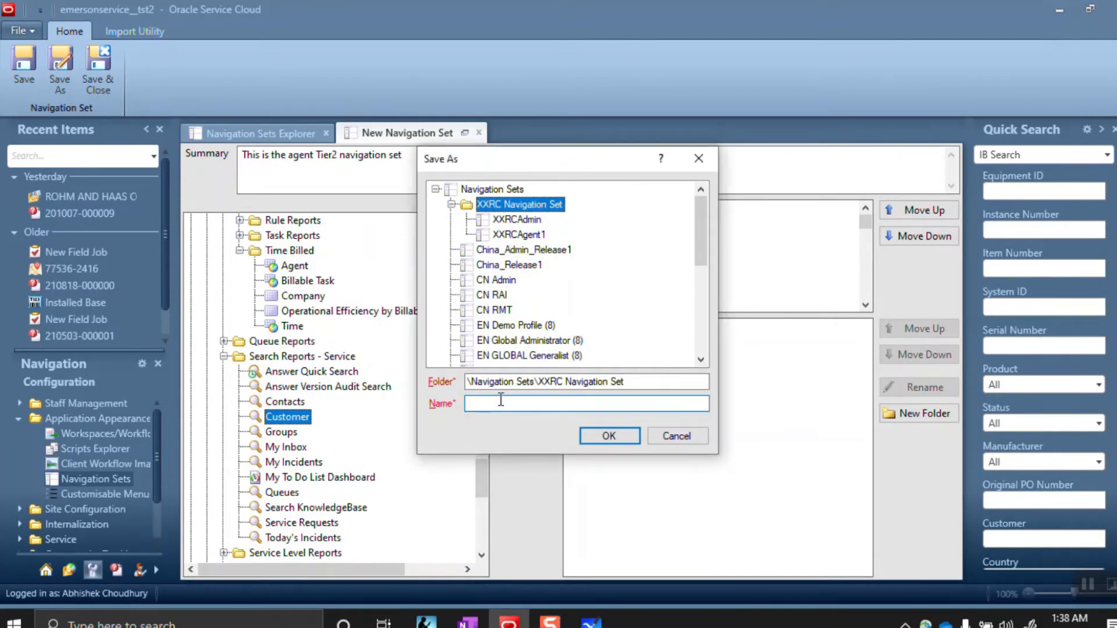
{"action": "type", "text": "XXRCAgent2"}
{"action": "left_click", "coordinate": [607, 437]}
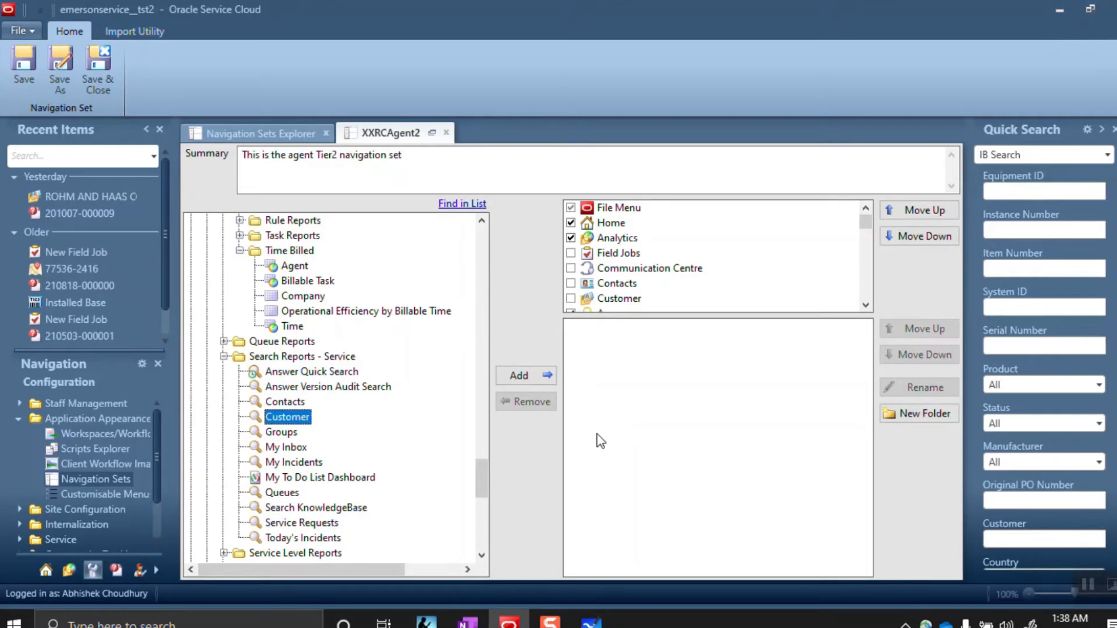
Close the XXRCAgent2 editor and open the XXRC Navigation Set folder to view its three sets
{"action": "left_click", "coordinate": [447, 133]}
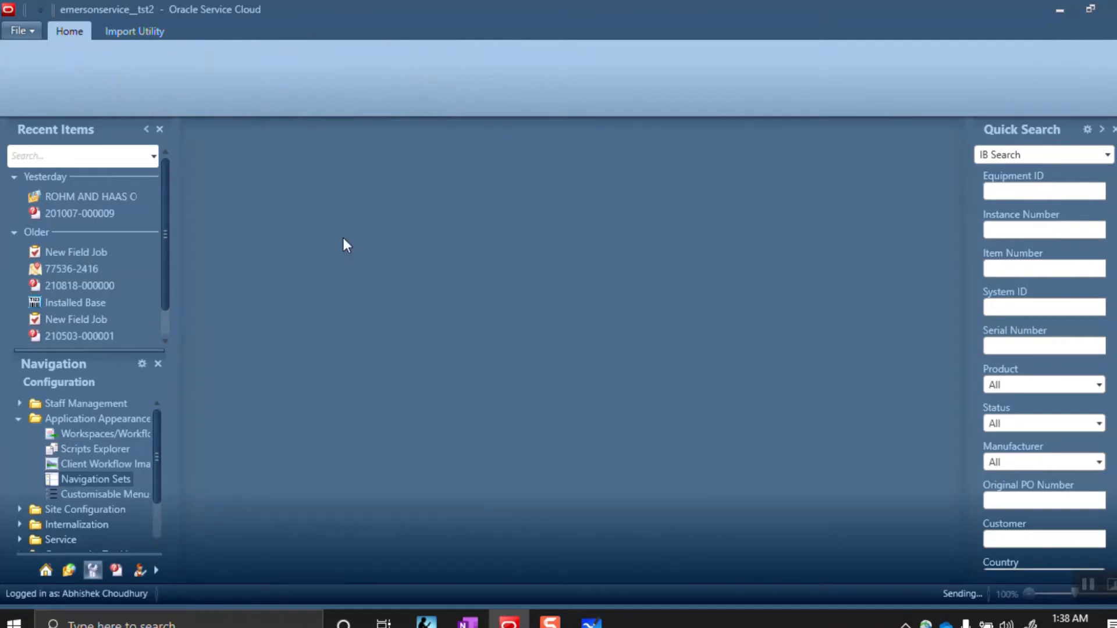
{"action": "left_click", "coordinate": [88, 474]}
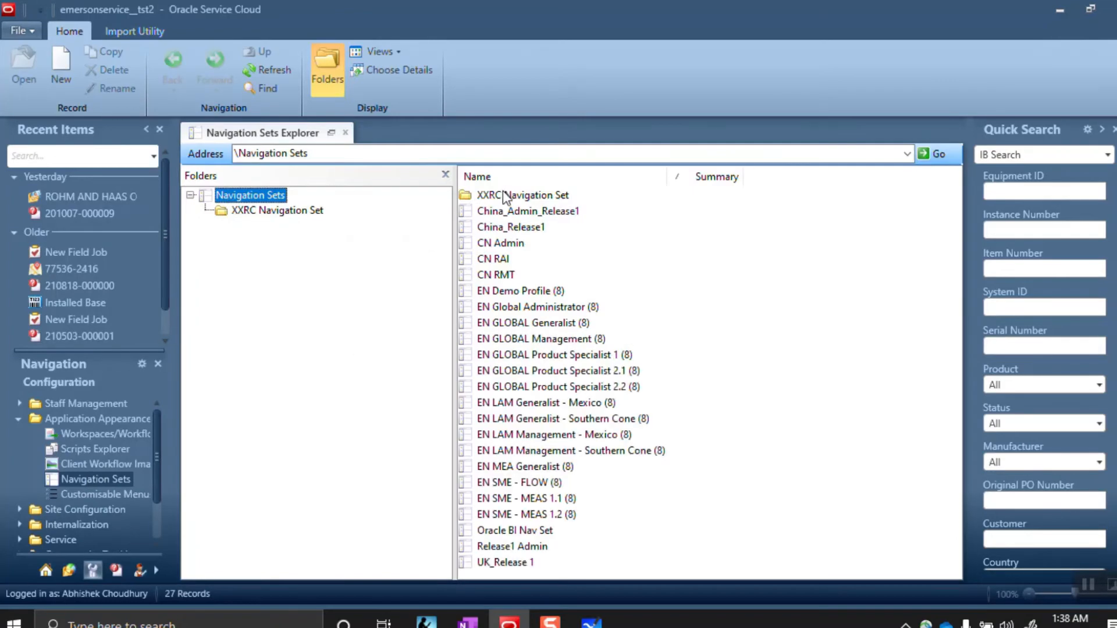
{"action": "left_click", "coordinate": [504, 196]}
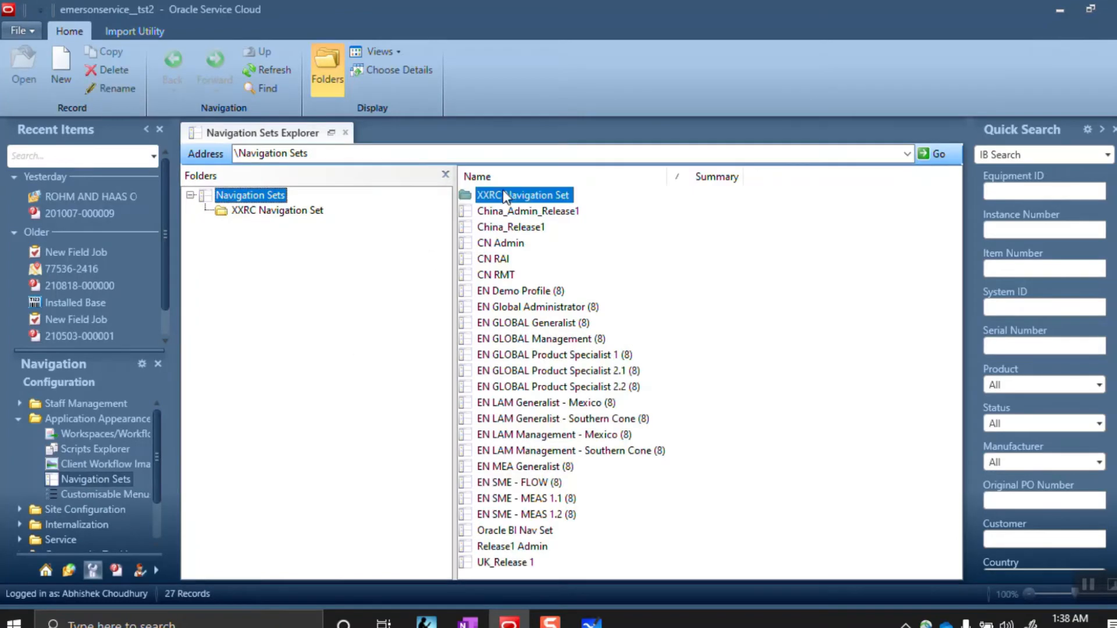
{"action": "double_click", "coordinate": [508, 198]}
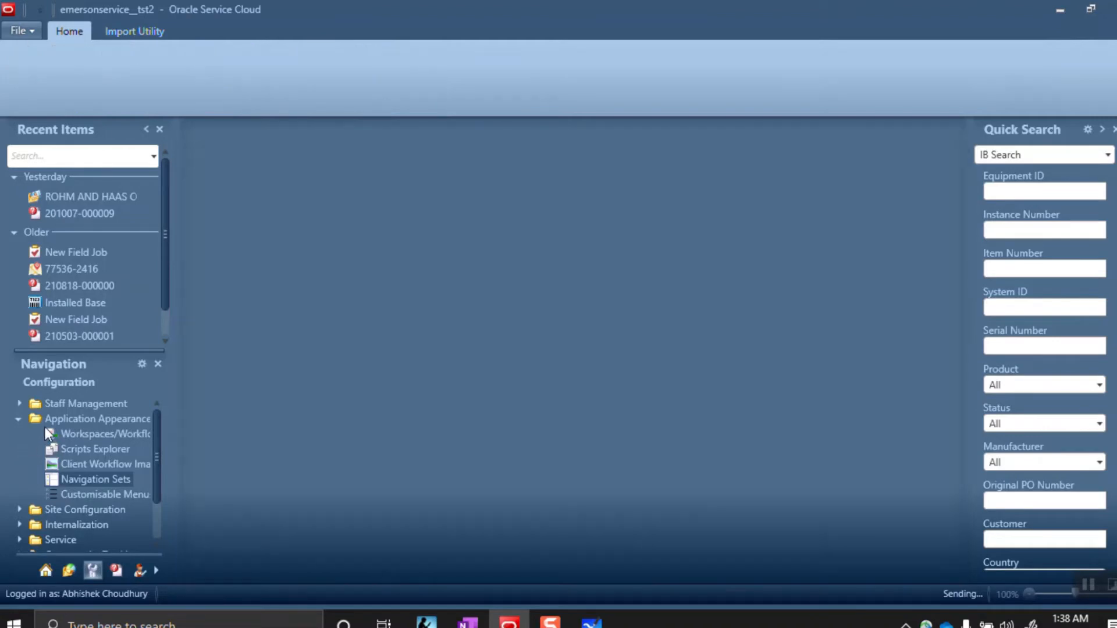
Open Staff Management > Profiles and start a new profile
{"action": "left_click", "coordinate": [17, 420]}
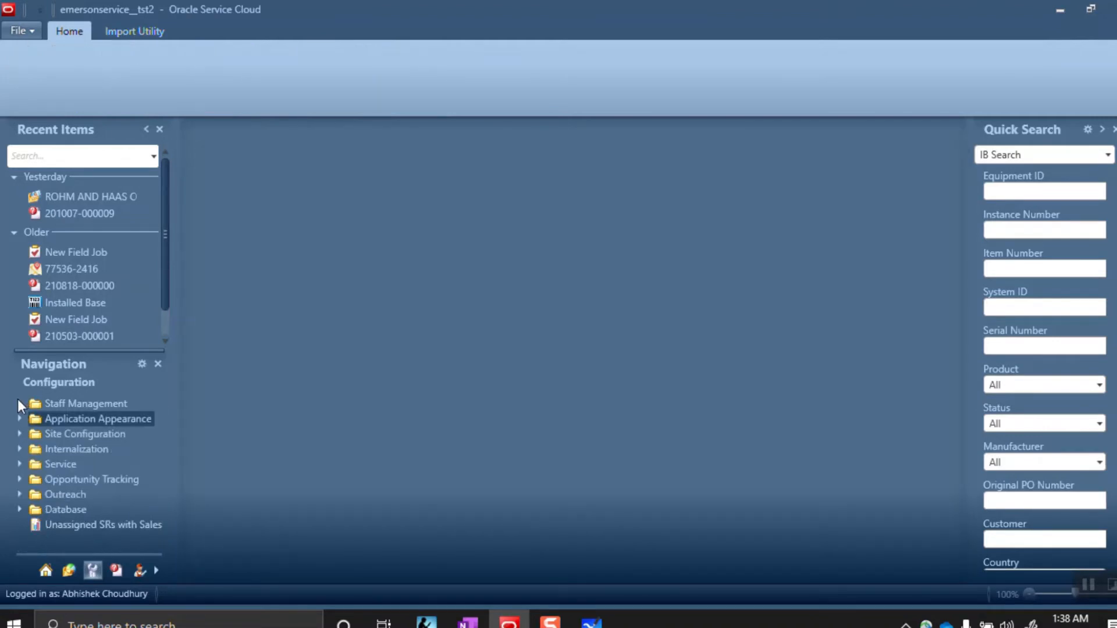
{"action": "left_click", "coordinate": [18, 403]}
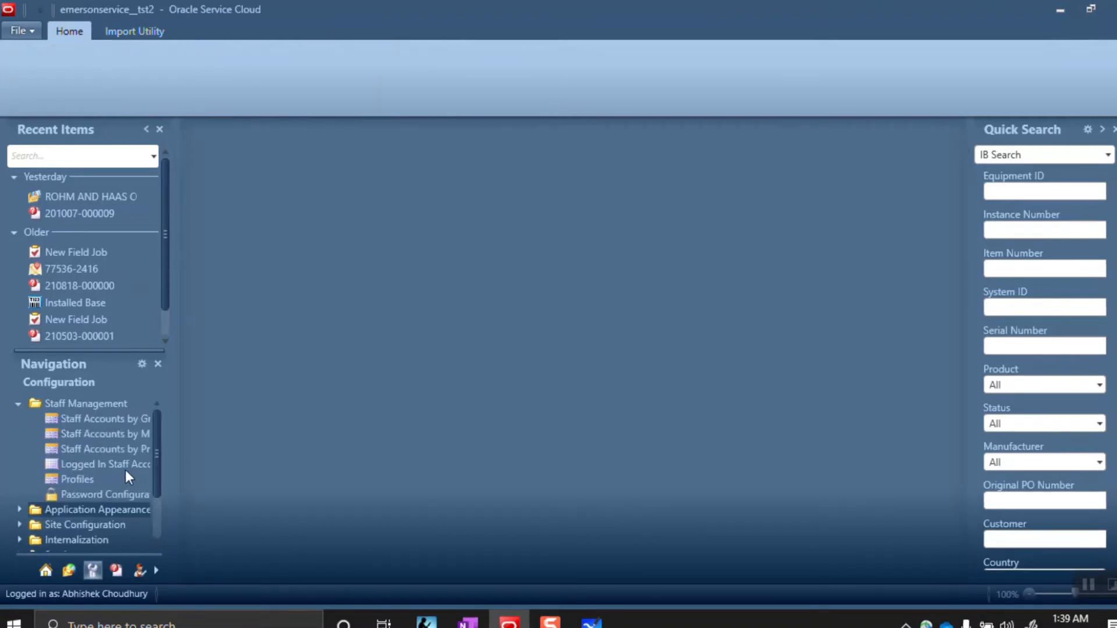
{"action": "left_click", "coordinate": [78, 478]}
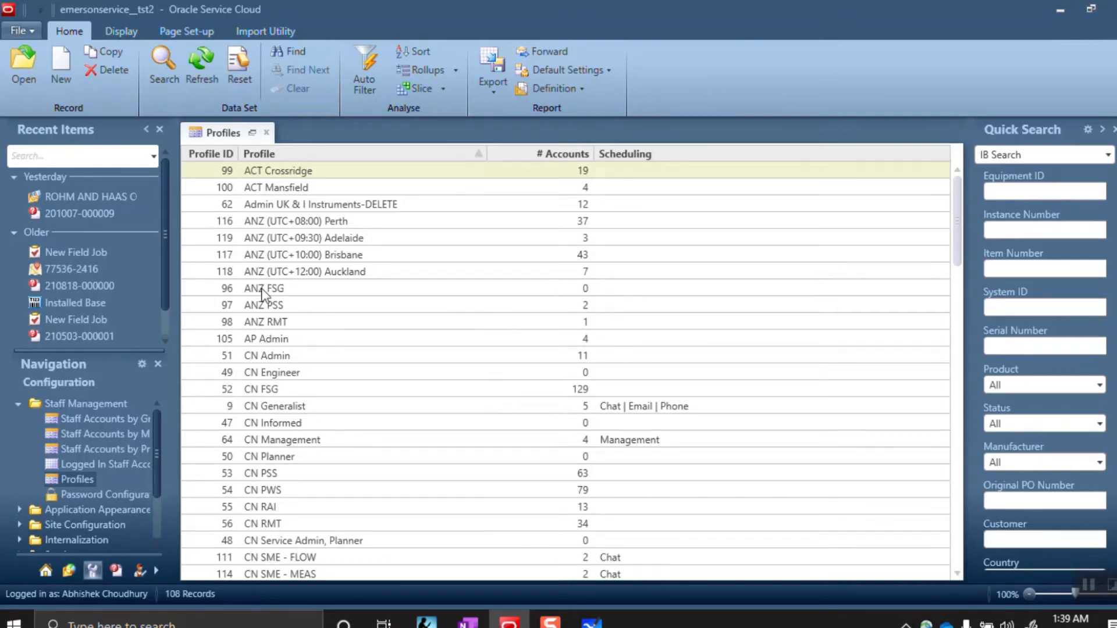
{"action": "left_click", "coordinate": [51, 66]}
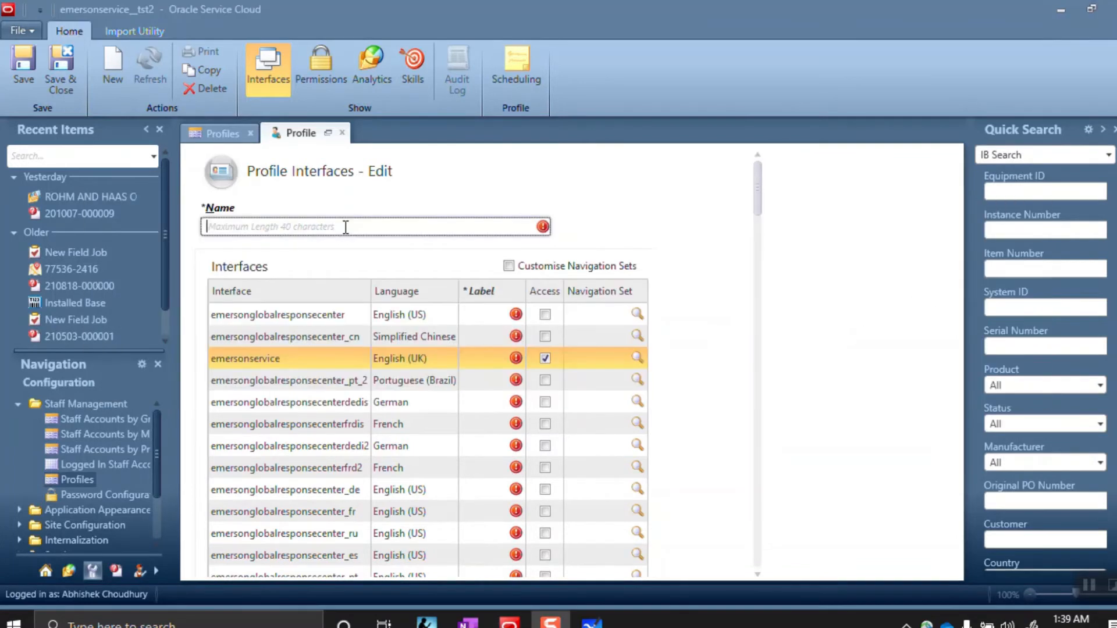
Check the planned XXRCAdmin, XXRCAgent1 and XXRCAgent2 profiles in OneNote, then return to the form
{"action": "key", "text": "alt+Tab"}
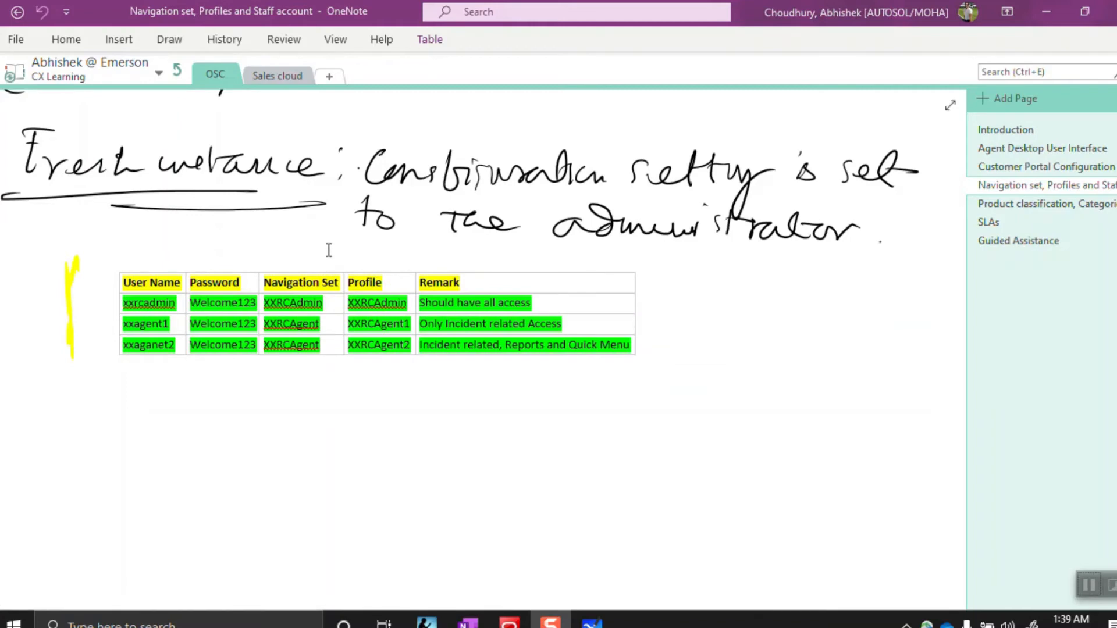
{"action": "key", "text": "alt+Tab"}
{"action": "key", "text": "Tab"}
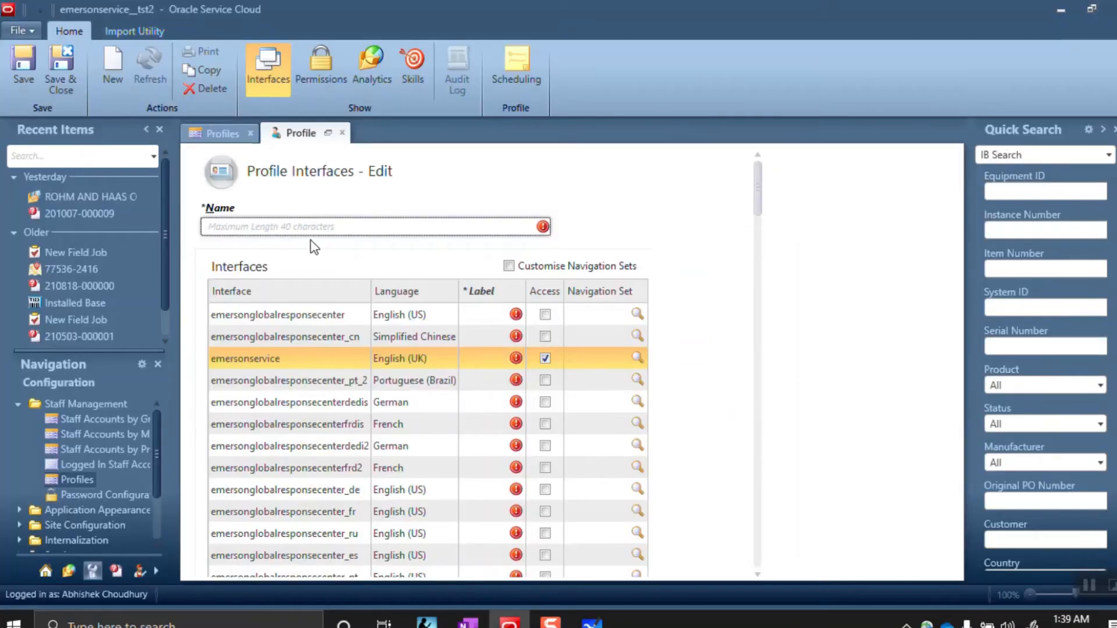
Name the profile XXRCAdmin, grant emersonservice access, and select the Address editor row
{"action": "type", "text": "XXRCAd"}
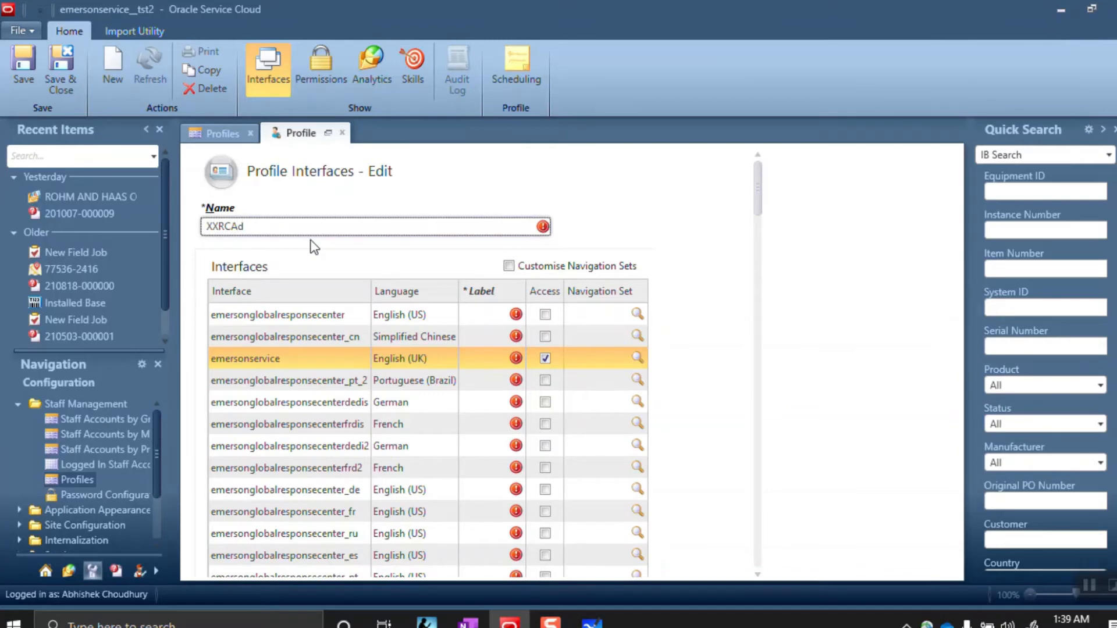
{"action": "type", "text": "min"}
{"action": "left_click", "coordinate": [545, 359]}
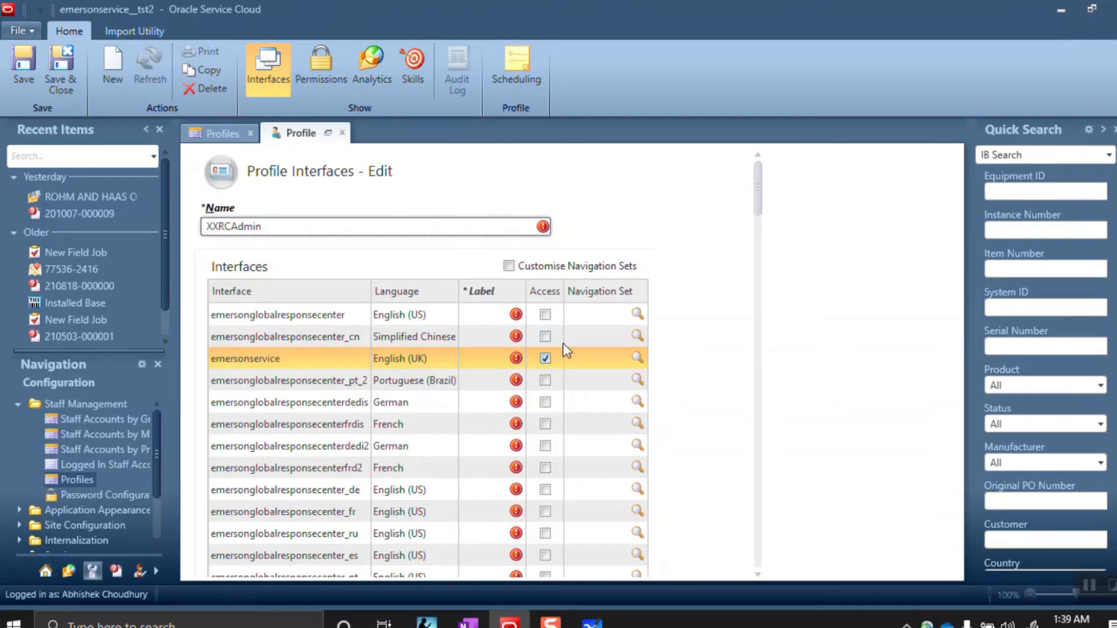
{"action": "left_click_drag", "start_coordinate": [758, 205], "coordinate": [767, 251]}
{"action": "left_click", "coordinate": [444, 284]}
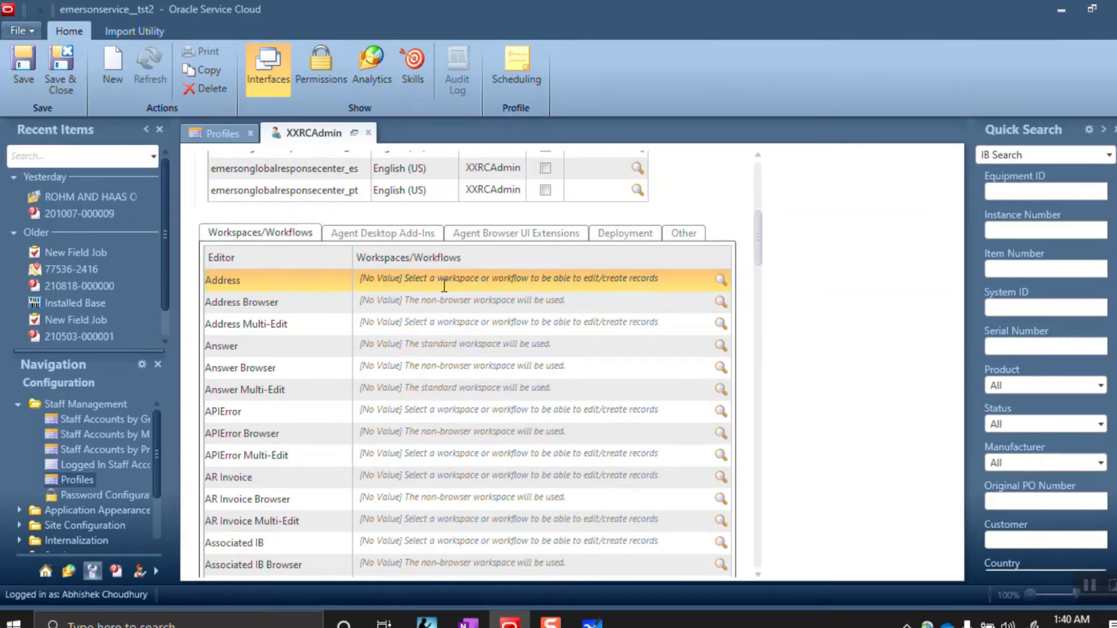
{"action": "left_click", "coordinate": [367, 435]}
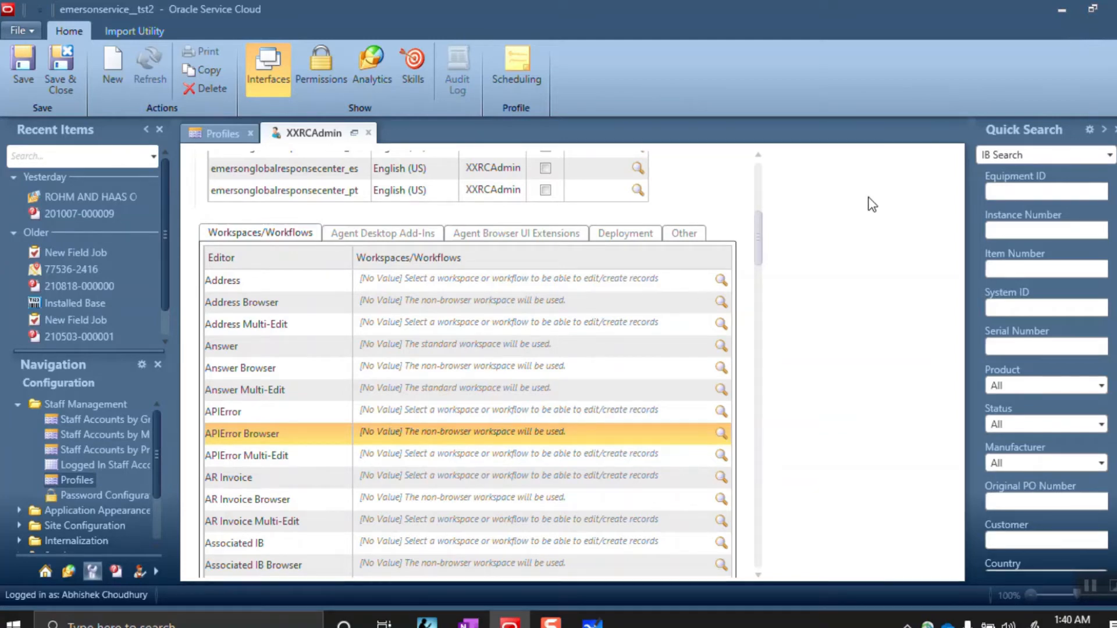
{"action": "left_click", "coordinate": [702, 280]}
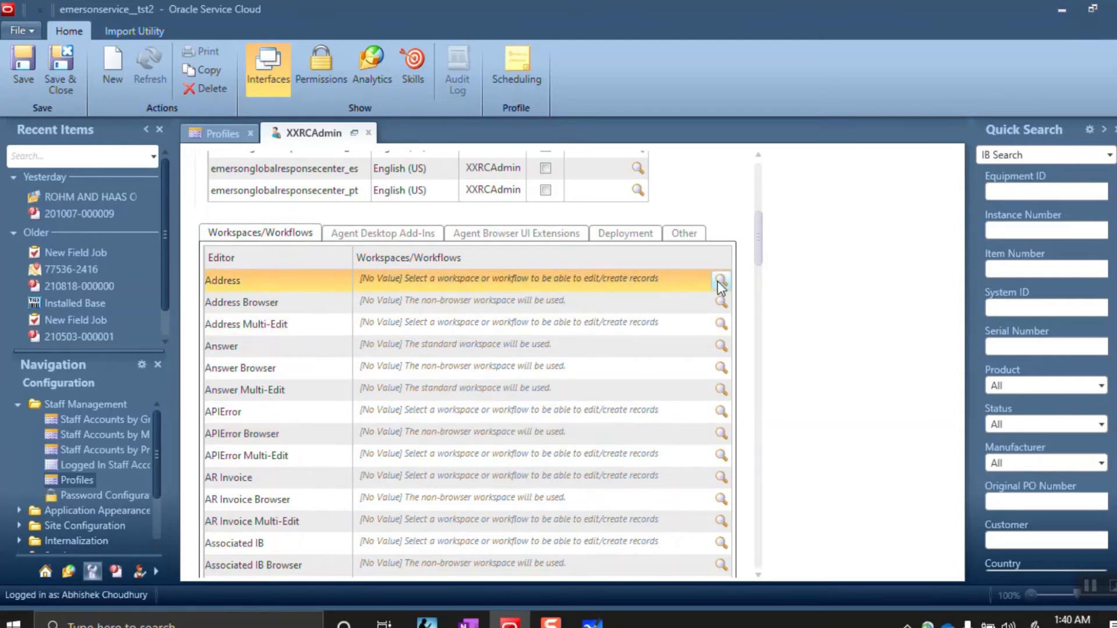
{"action": "left_click", "coordinate": [720, 282]}
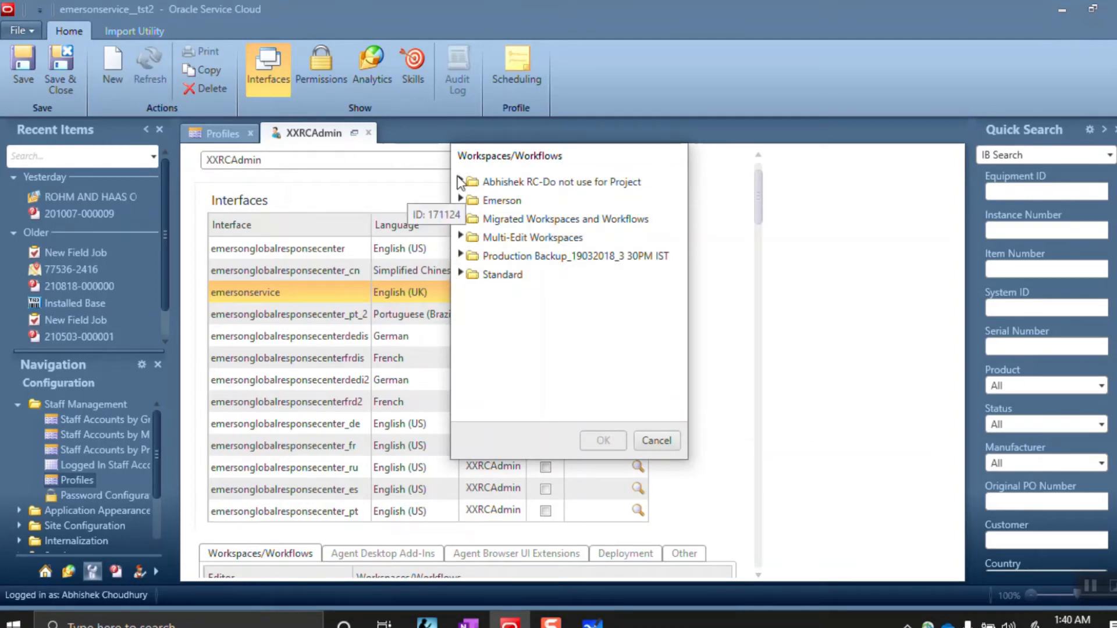
{"action": "left_click", "coordinate": [459, 182]}
{"action": "left_click", "coordinate": [472, 199]}
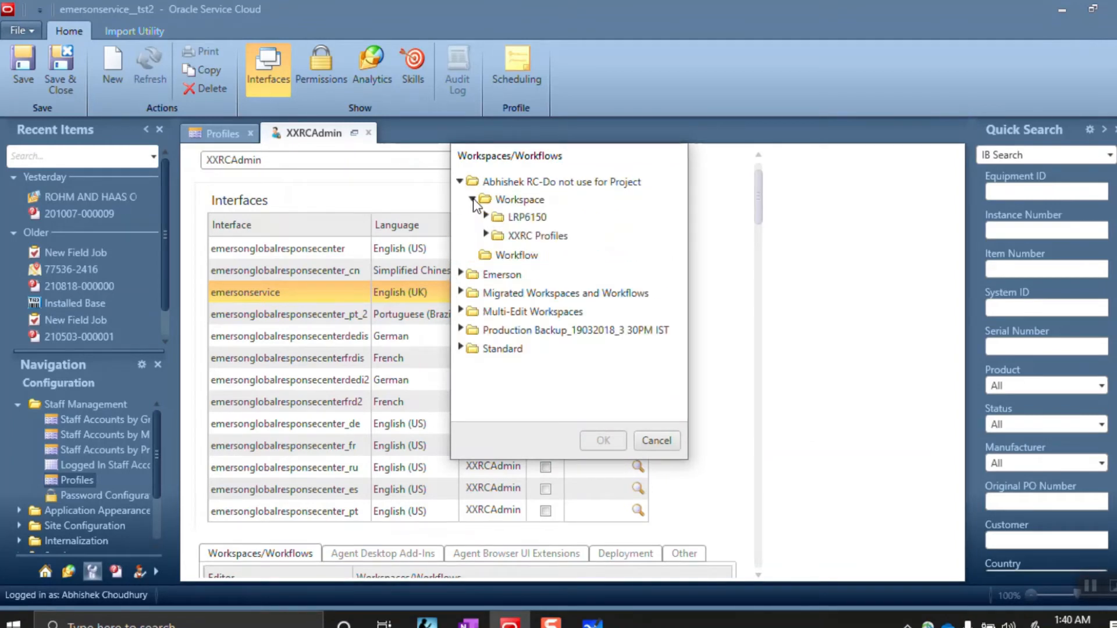
{"action": "left_click", "coordinate": [485, 236]}
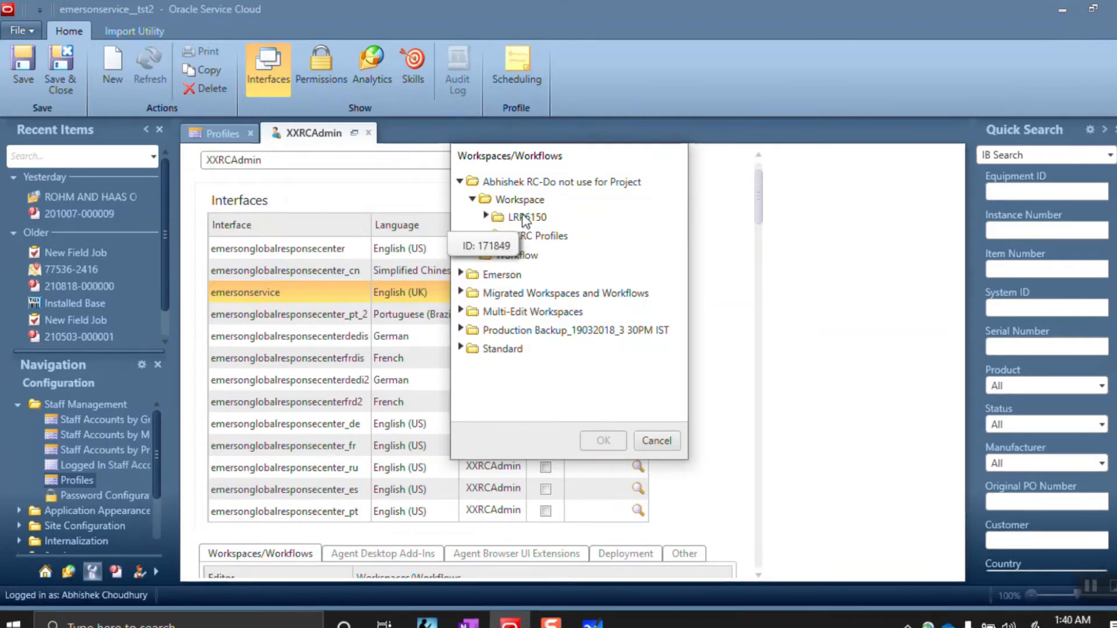
{"action": "left_click", "coordinate": [517, 237]}
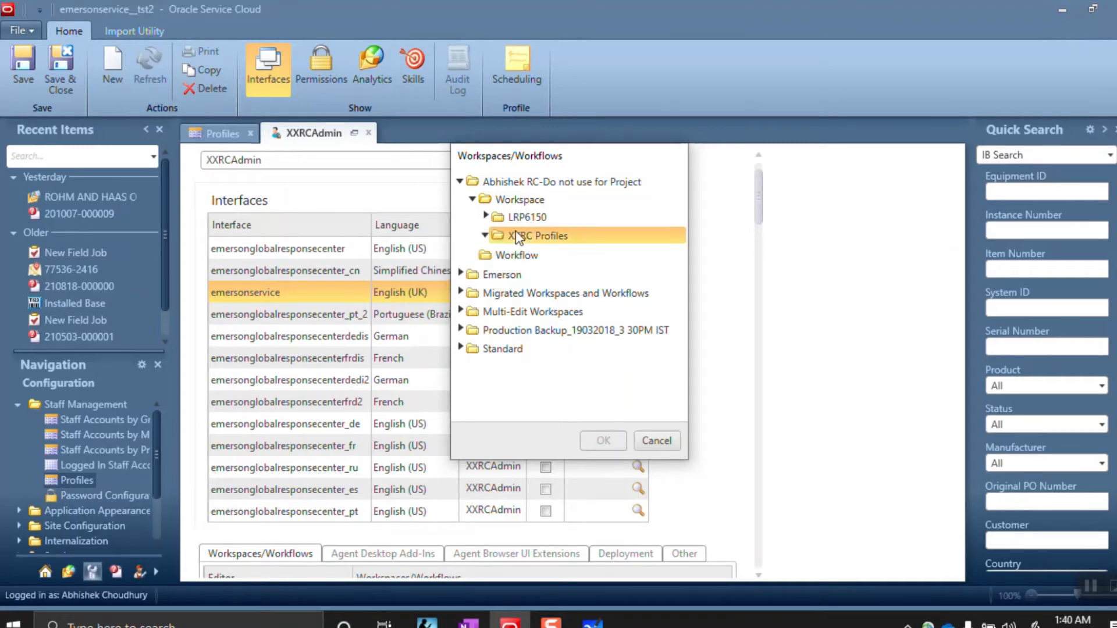
{"action": "left_click", "coordinate": [655, 442]}
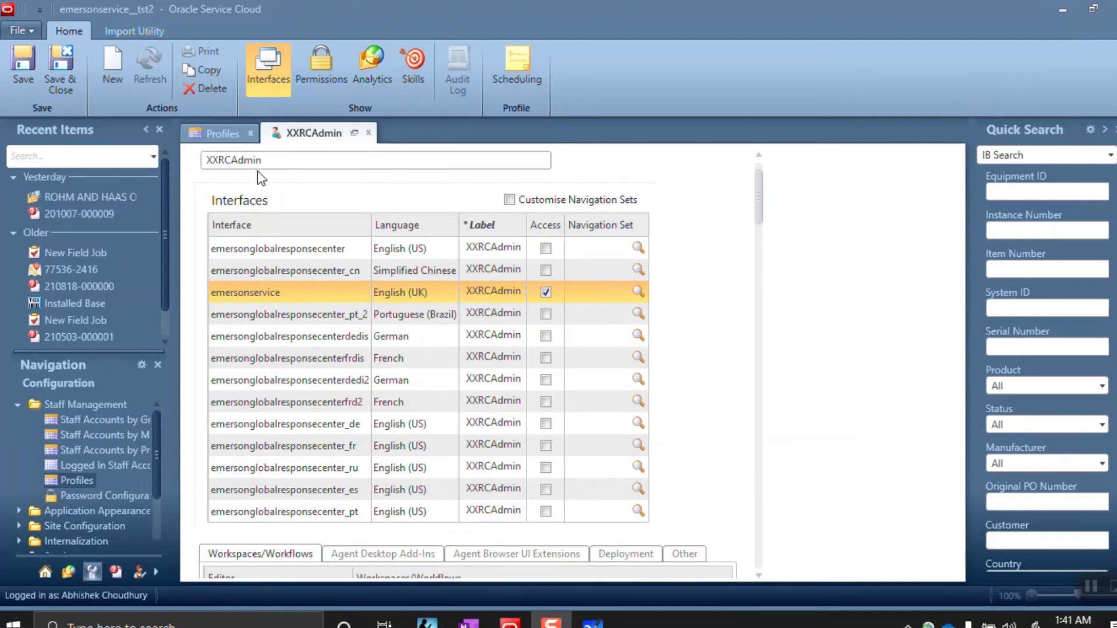
Assign the XXRCAdmin navigation set from the XXRC Navigation Set folder to emersonservice
{"action": "left_click", "coordinate": [637, 291]}
{"action": "left_click", "coordinate": [637, 291]}
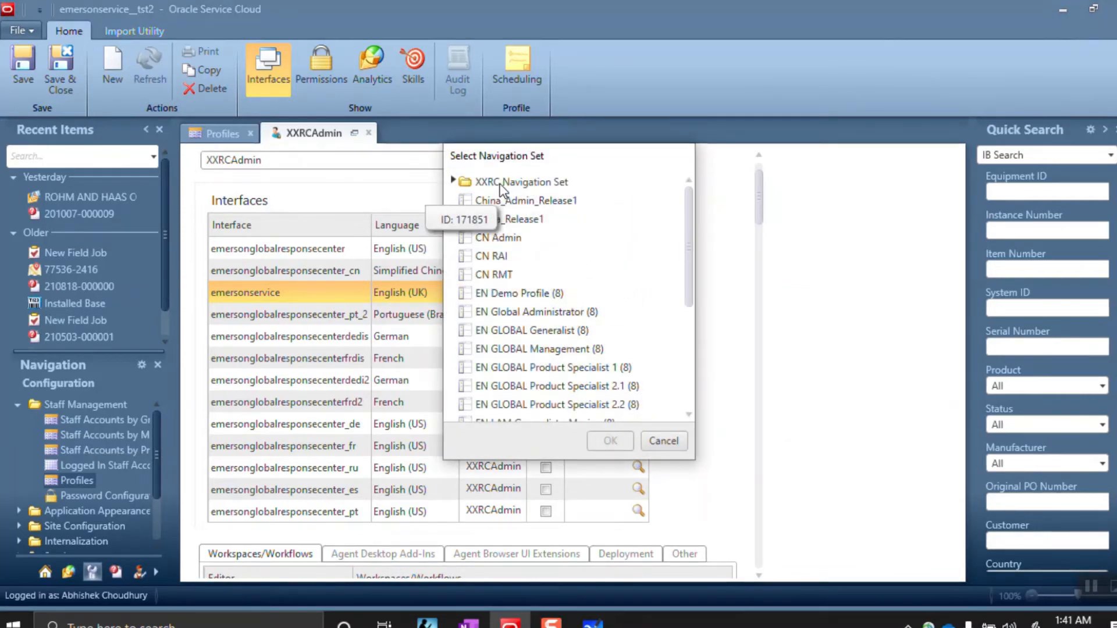
{"action": "left_click", "coordinate": [452, 182]}
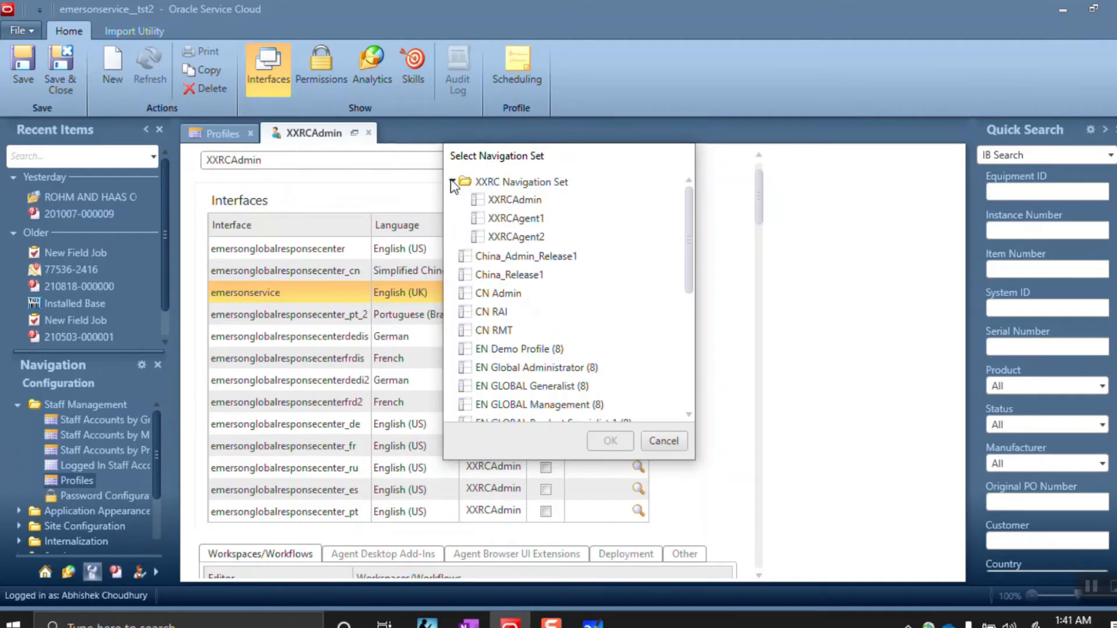
{"action": "left_click", "coordinate": [515, 204]}
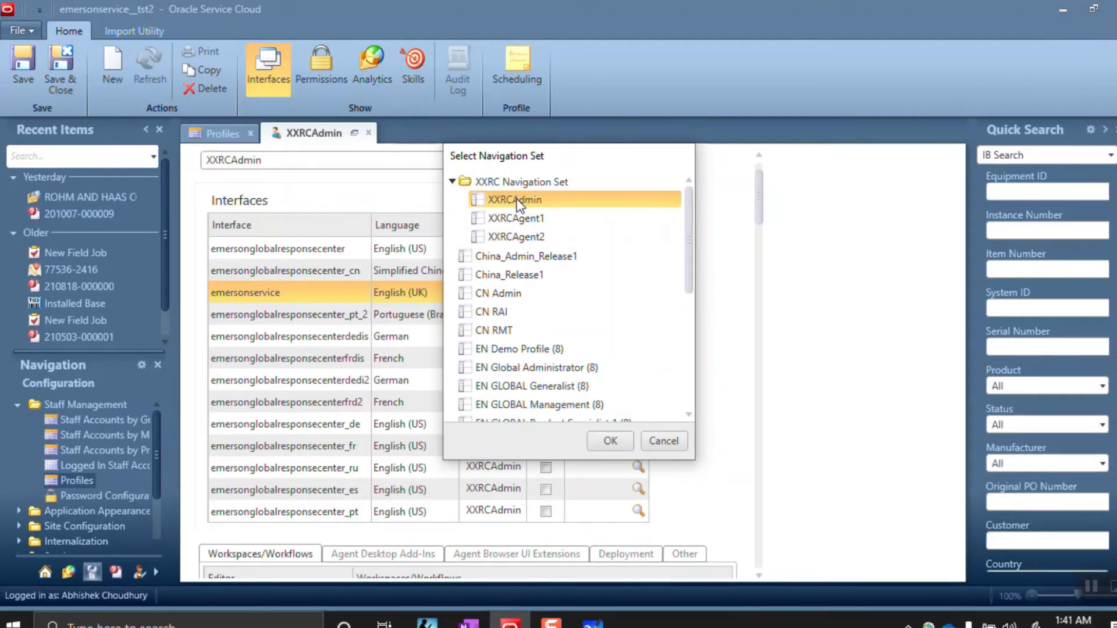
{"action": "left_click", "coordinate": [609, 443]}
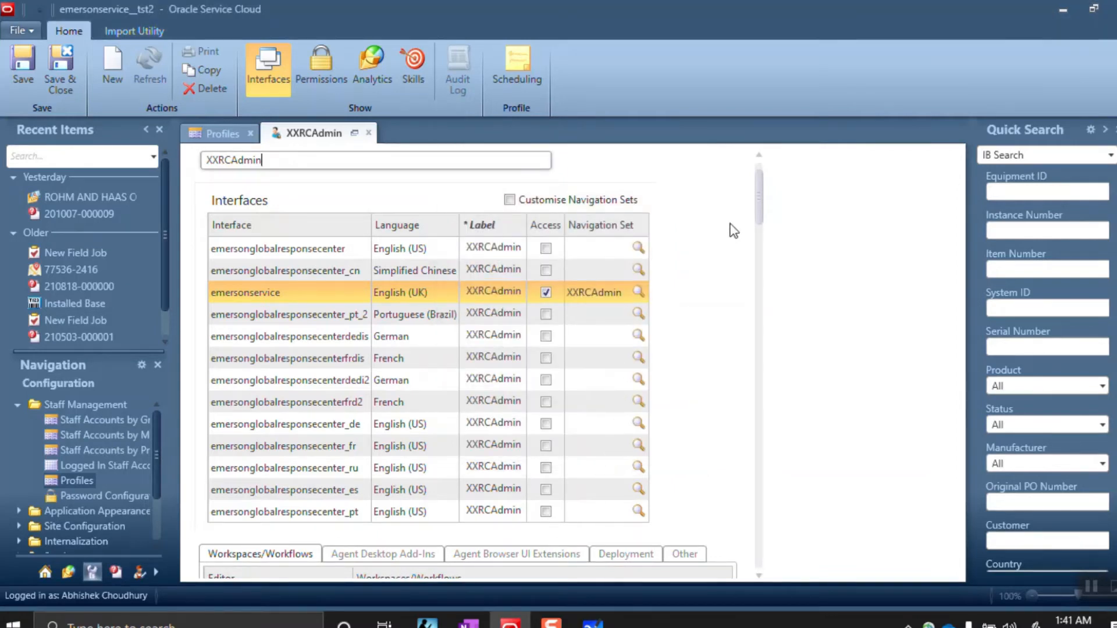
{"action": "scroll", "coordinate": [758, 238], "scroll_direction": "down", "scroll_amount": 5}
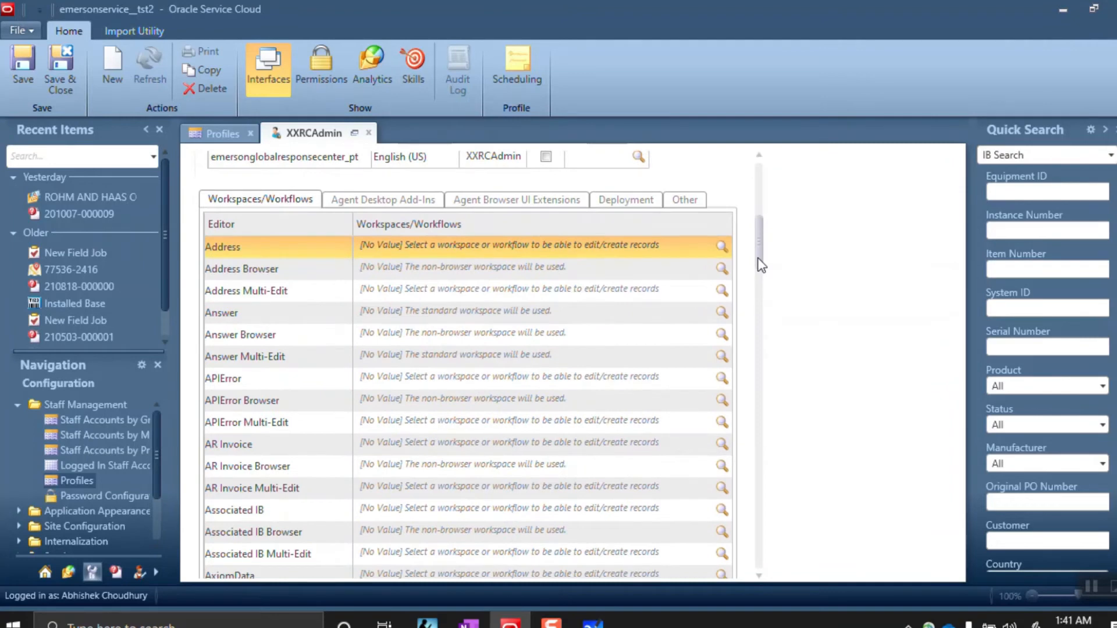
Inspect the Answer, Address Multi-Edit and Address Browser editor rows of the profile
{"action": "left_click", "coordinate": [615, 314]}
{"action": "left_click", "coordinate": [595, 285]}
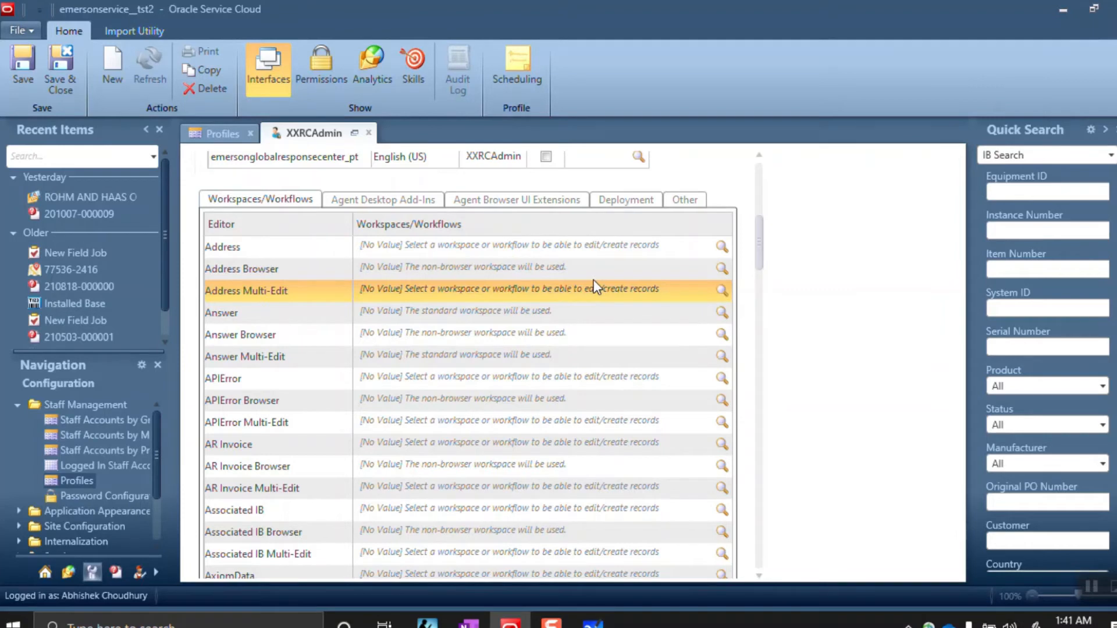
{"action": "left_click", "coordinate": [591, 278]}
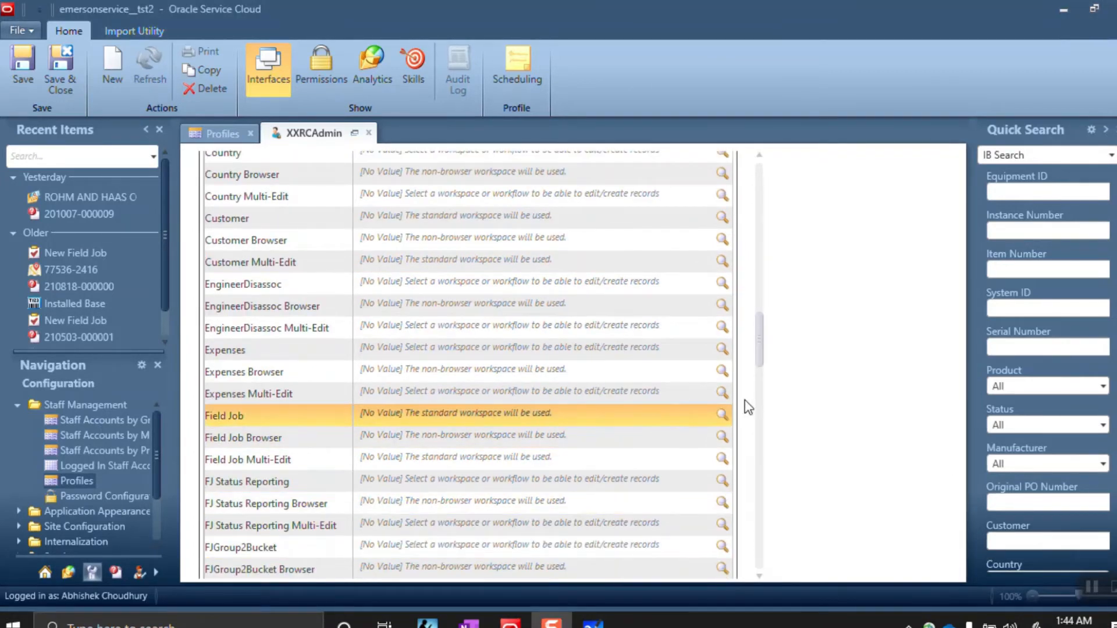
Assign the XXRCJob workspace from the XXRC Profiles folder to the Field Job editor
{"action": "left_click", "coordinate": [721, 417]}
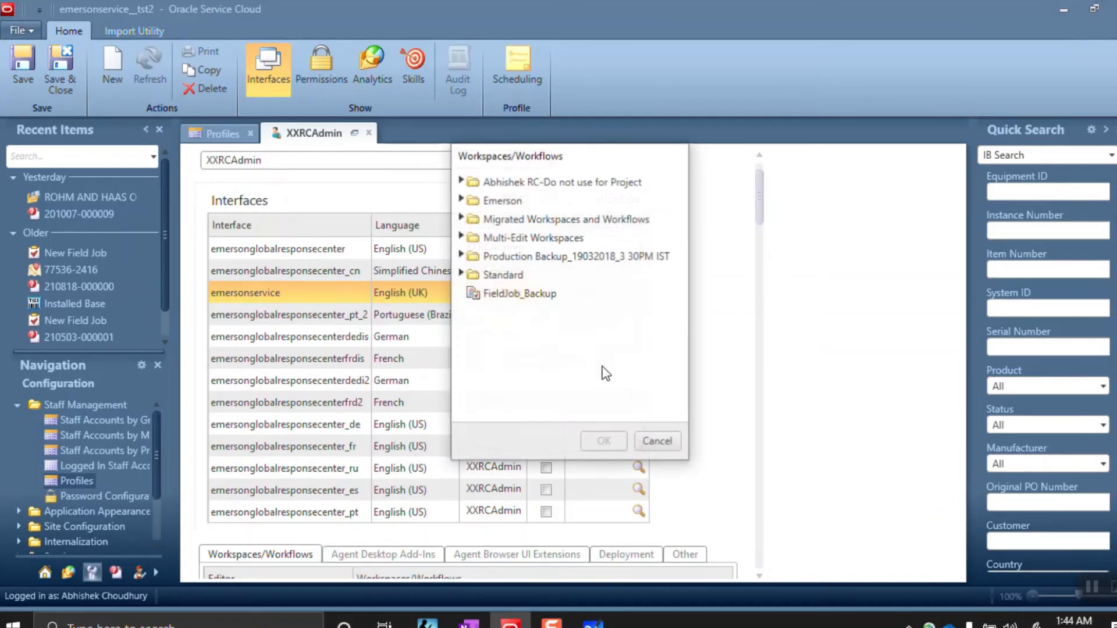
{"action": "left_click", "coordinate": [461, 182]}
{"action": "left_click", "coordinate": [472, 199]}
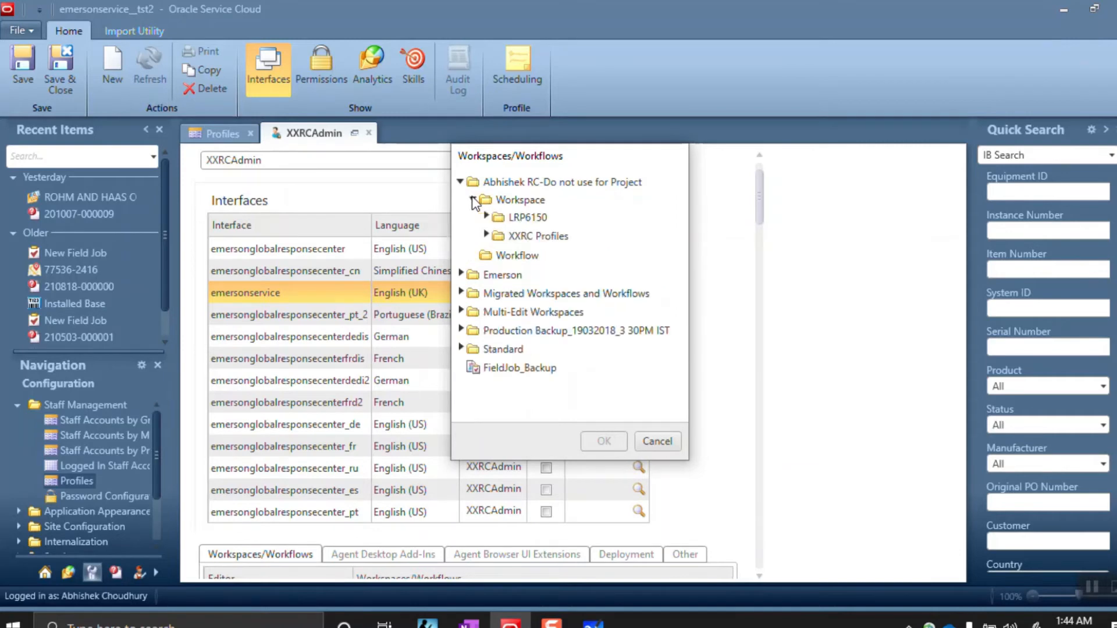
{"action": "left_click", "coordinate": [486, 235]}
{"action": "left_click", "coordinate": [540, 254]}
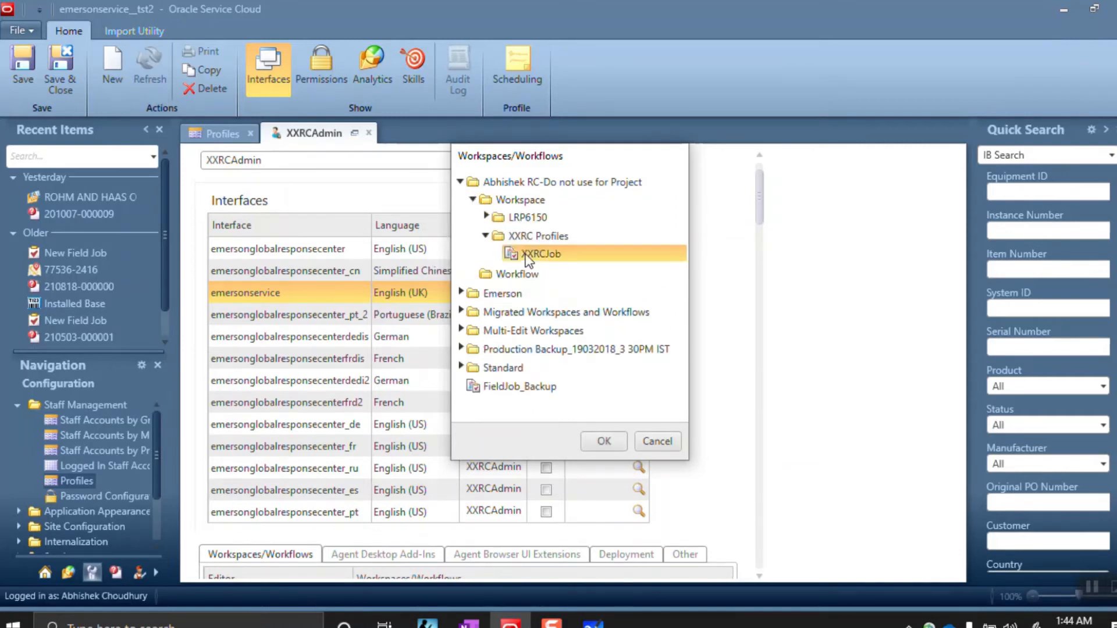
{"action": "left_click", "coordinate": [602, 441]}
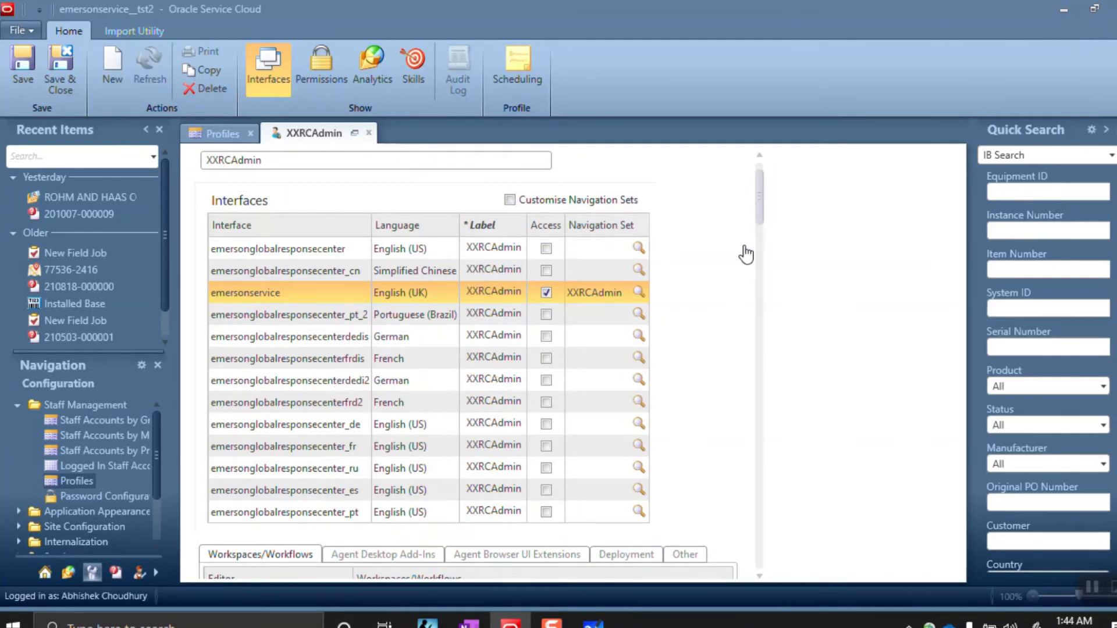
{"action": "scroll", "coordinate": [762, 226], "scroll_direction": "down", "scroll_amount": 5}
Scroll down to the Service Request row and assign it the XXRCServiceRequest workspace
{"action": "left_click_drag", "start_coordinate": [764, 231], "coordinate": [737, 383]}
{"action": "scroll", "coordinate": [739, 391], "scroll_direction": "down", "scroll_amount": 2}
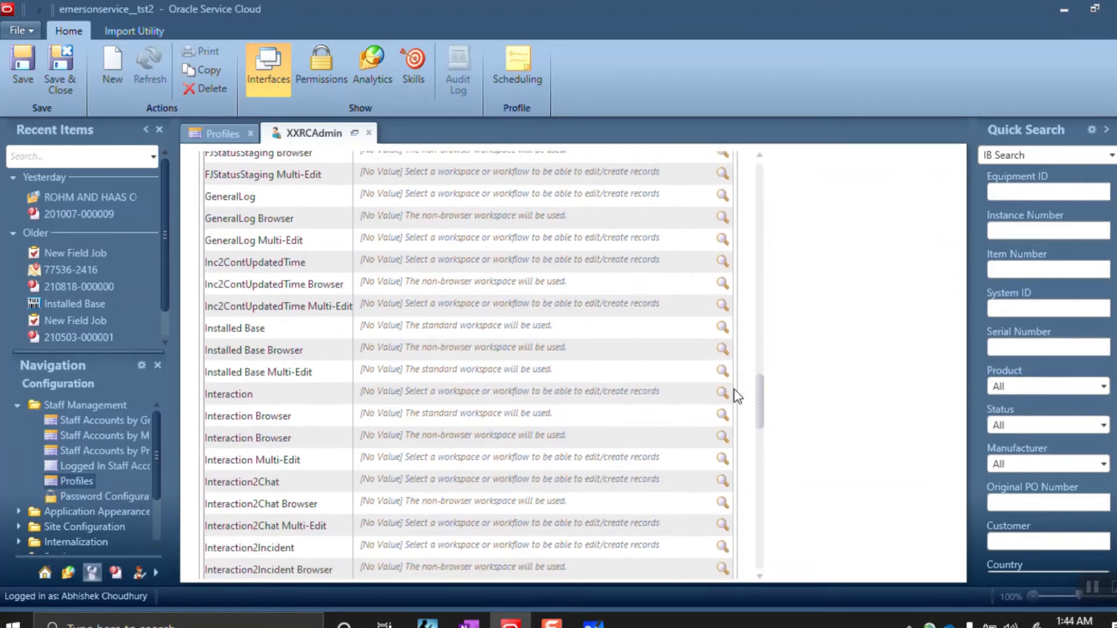
{"action": "scroll", "coordinate": [737, 396], "scroll_direction": "down", "scroll_amount": 3}
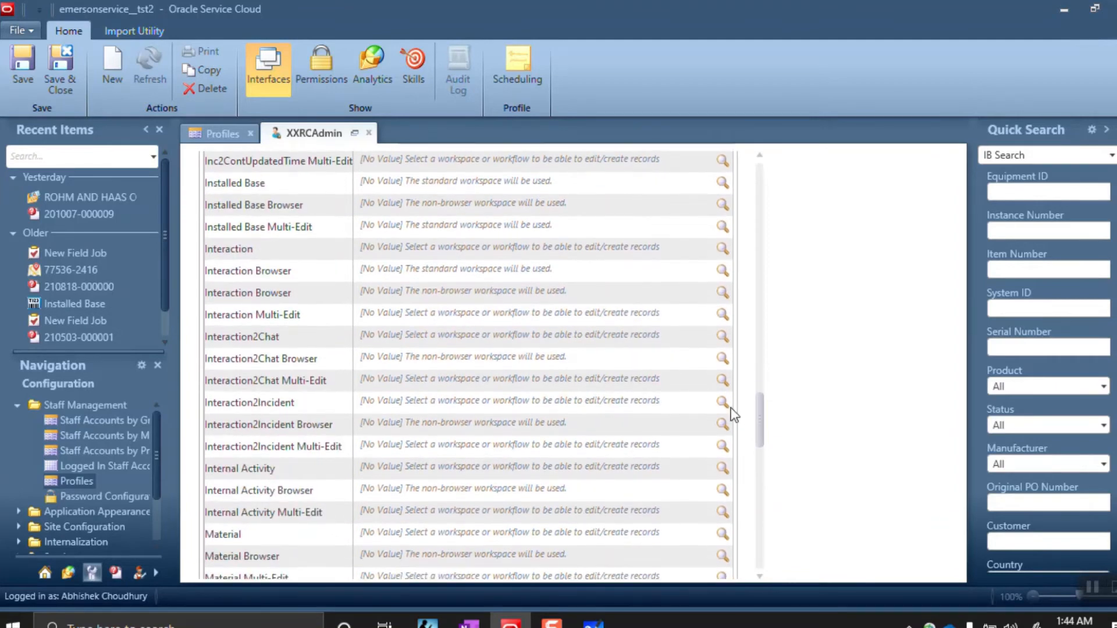
{"action": "scroll", "coordinate": [729, 409], "scroll_direction": "down", "scroll_amount": 1}
{"action": "scroll", "coordinate": [725, 430], "scroll_direction": "down", "scroll_amount": 4}
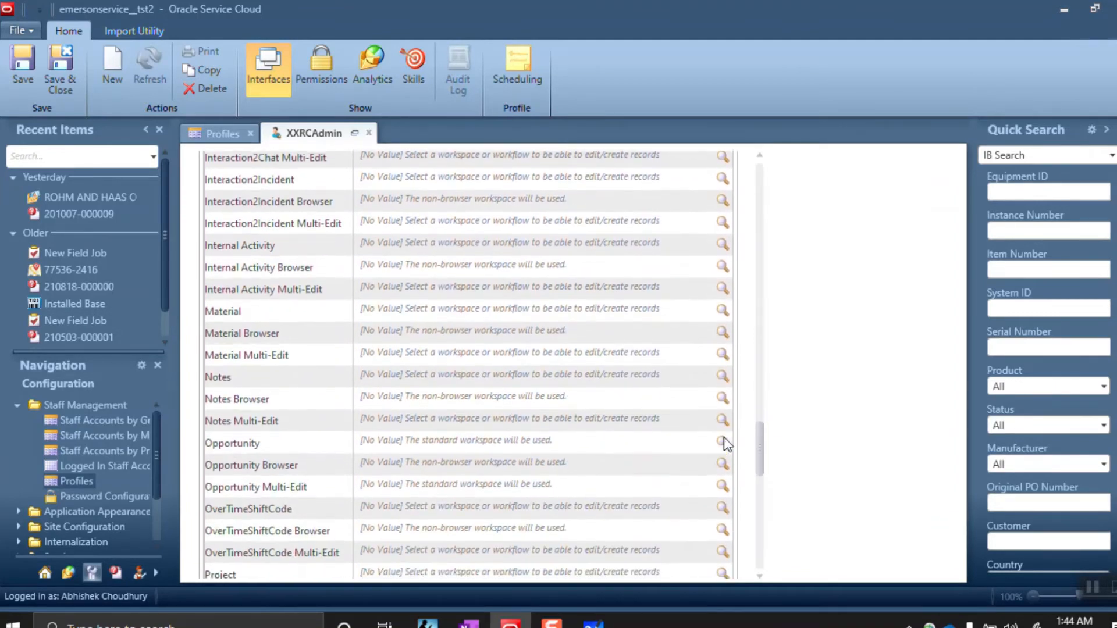
{"action": "scroll", "coordinate": [725, 467], "scroll_direction": "down", "scroll_amount": 3}
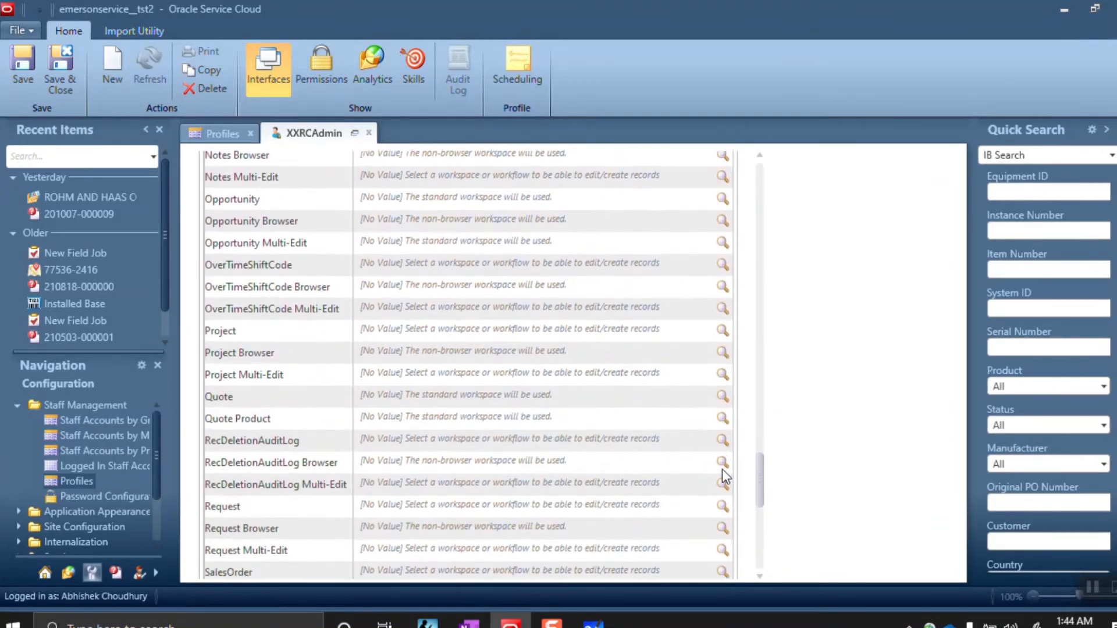
{"action": "scroll", "coordinate": [721, 487], "scroll_direction": "down", "scroll_amount": 1}
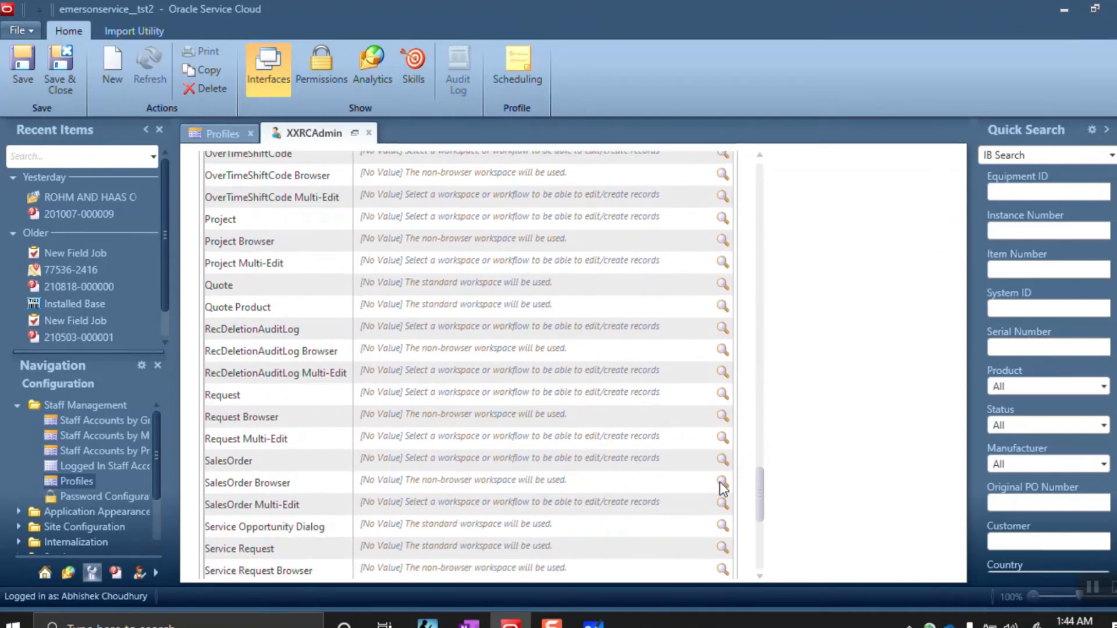
{"action": "left_click", "coordinate": [558, 569]}
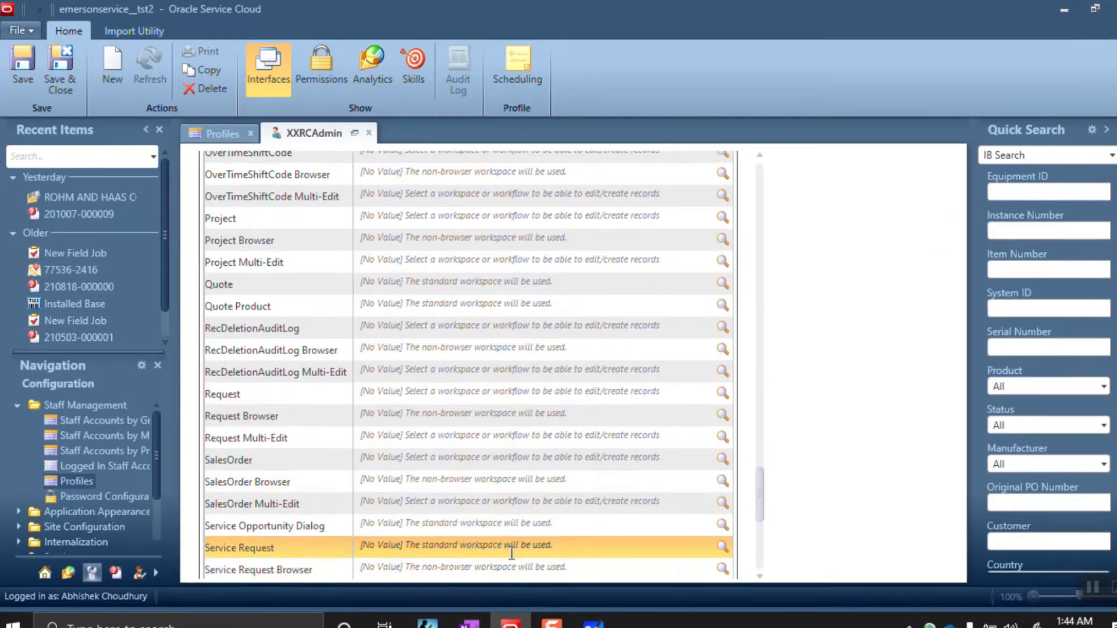
{"action": "left_click", "coordinate": [722, 547]}
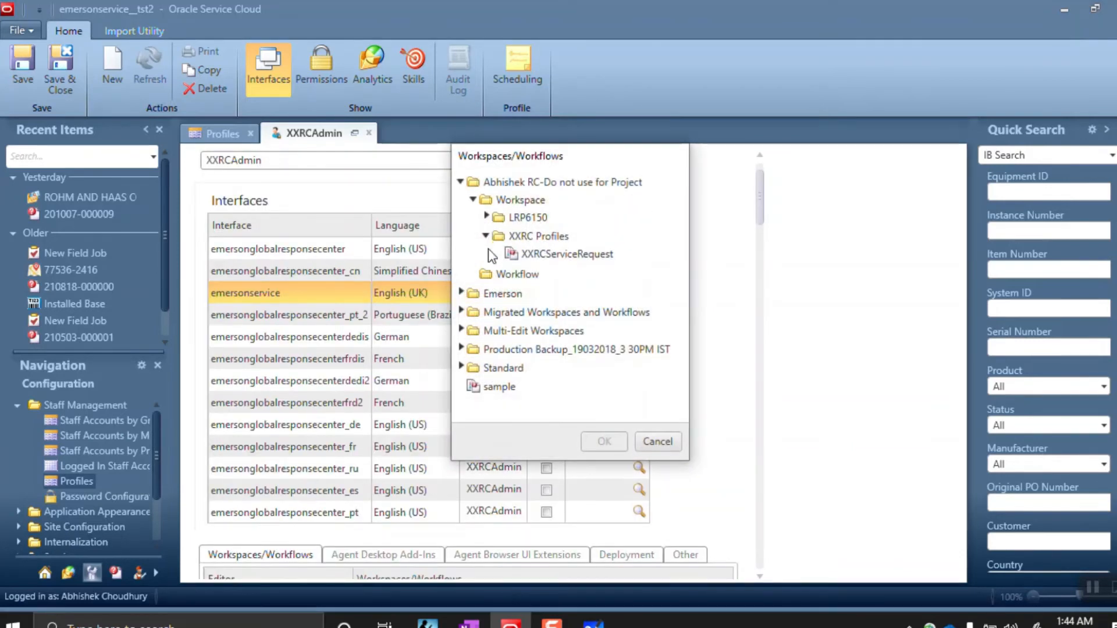
{"action": "left_click", "coordinate": [554, 256]}
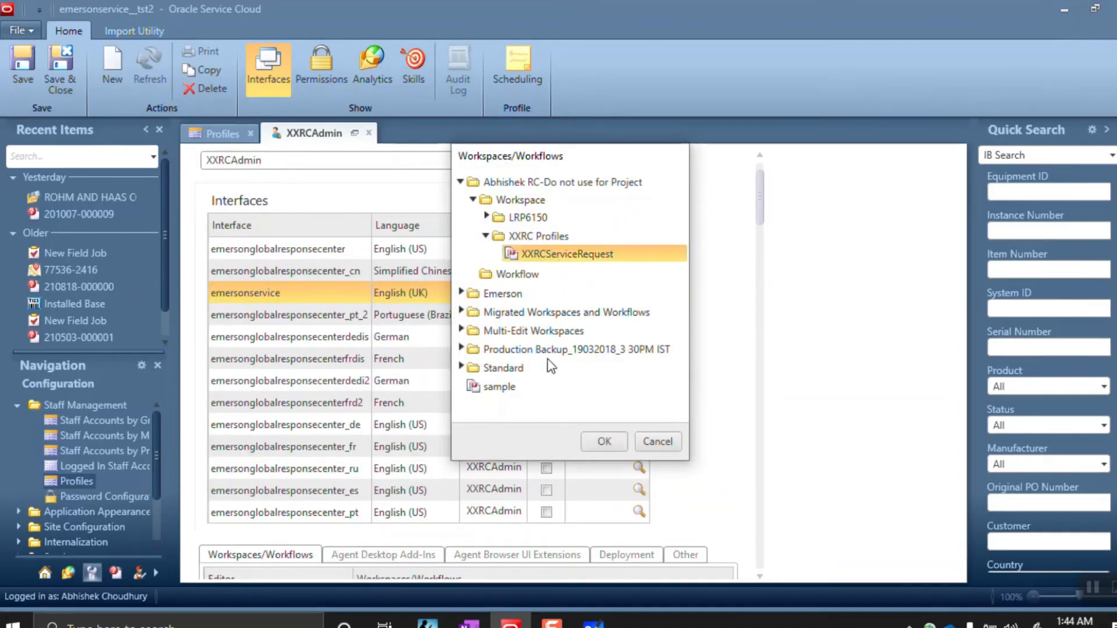
{"action": "left_click", "coordinate": [593, 440]}
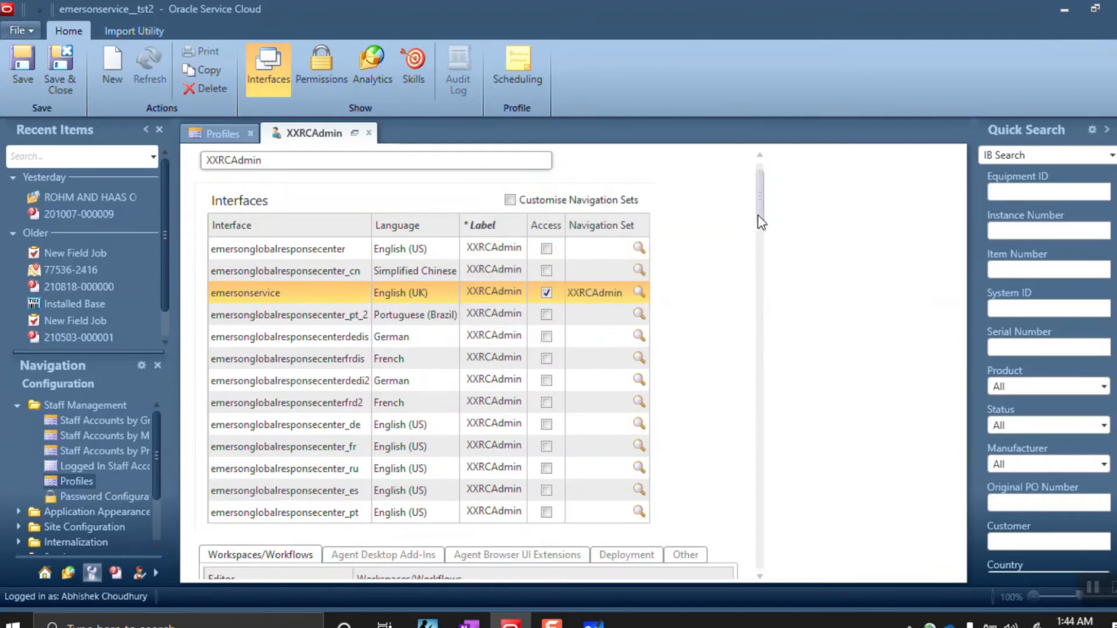
{"action": "mouse_move", "coordinate": [759, 213]}
{"action": "left_mouse_down"}
{"action": "mouse_move", "coordinate": [759, 198]}
{"action": "mouse_move", "coordinate": [760, 210]}
{"action": "left_mouse_up"}
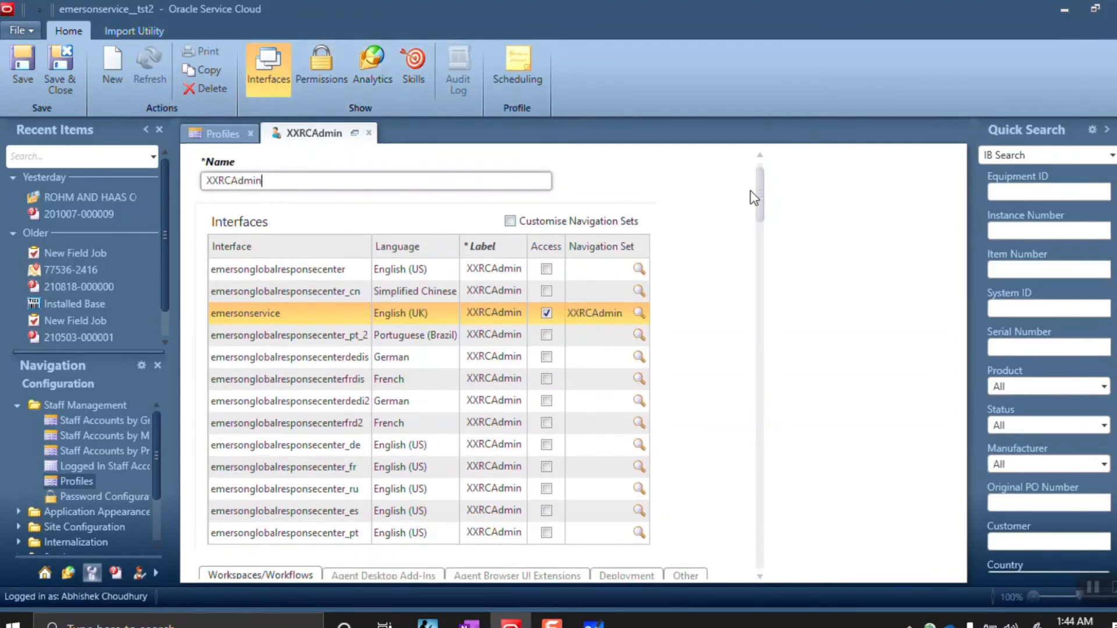
{"action": "left_click_drag", "start_coordinate": [758, 192], "coordinate": [756, 242]}
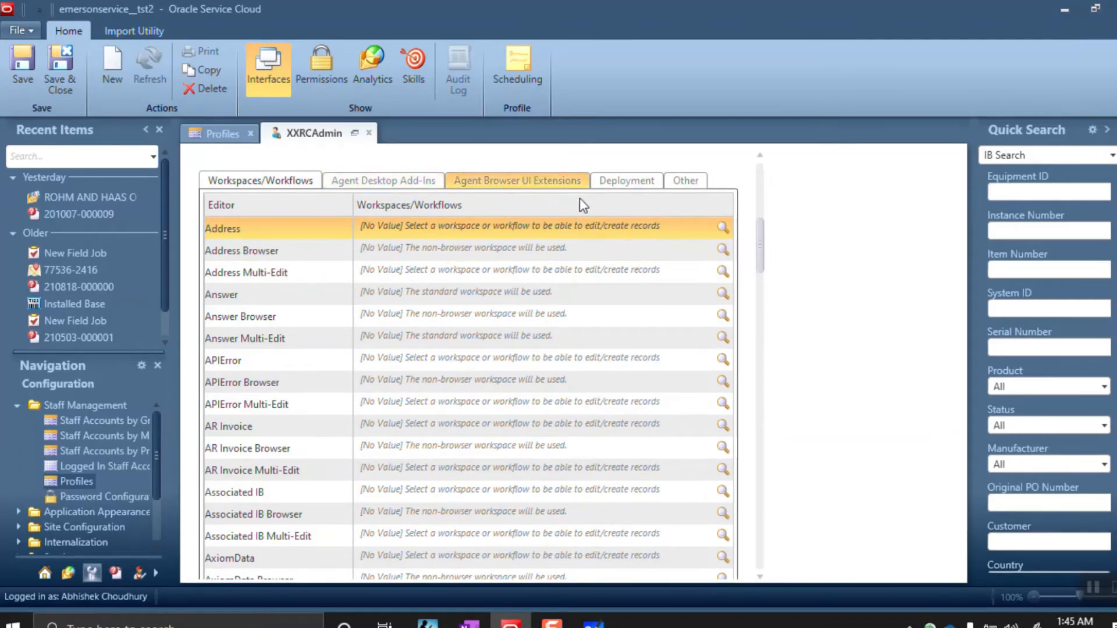
{"action": "left_click_drag", "start_coordinate": [760, 263], "coordinate": [749, 209]}
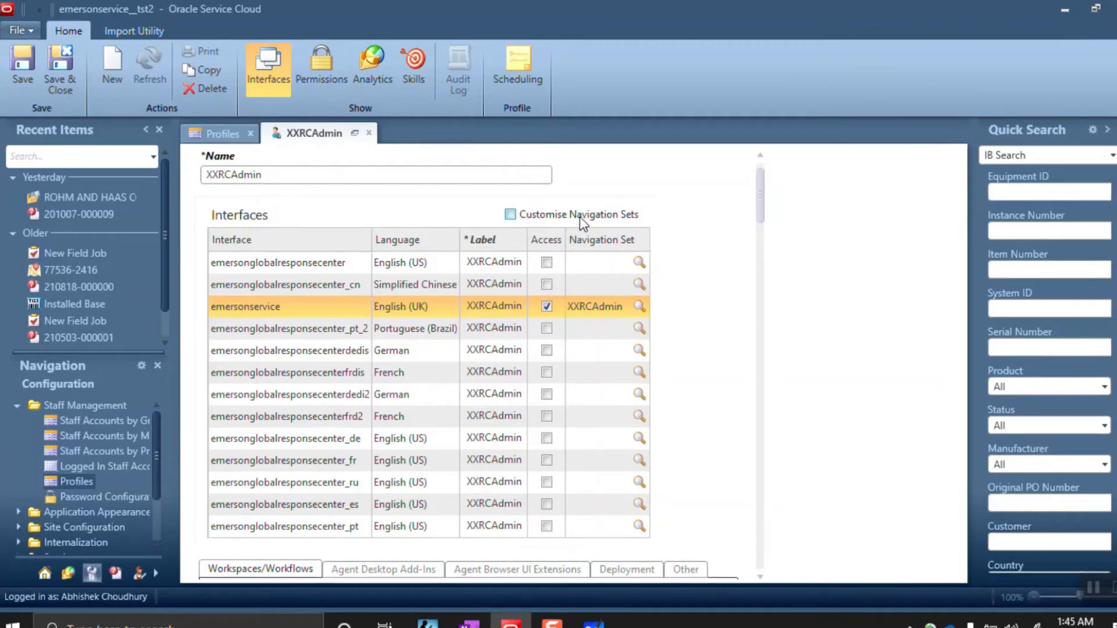
Tick Customise Navigation Sets, switch the navigation pane to Home, and bring up Permissions
{"action": "left_click", "coordinate": [510, 215]}
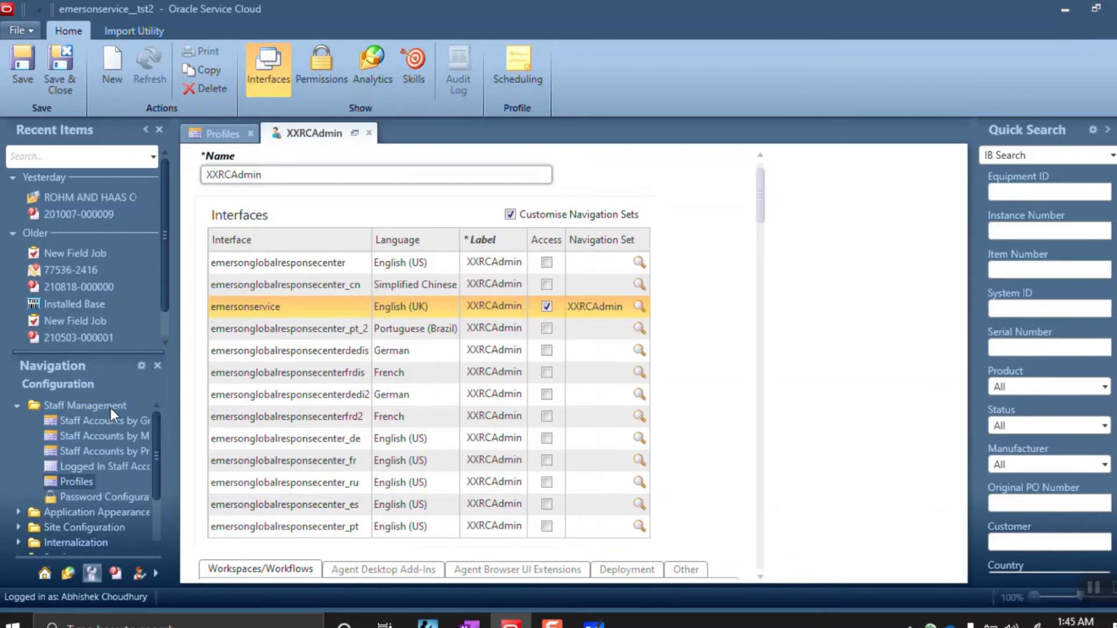
{"action": "left_click", "coordinate": [50, 574]}
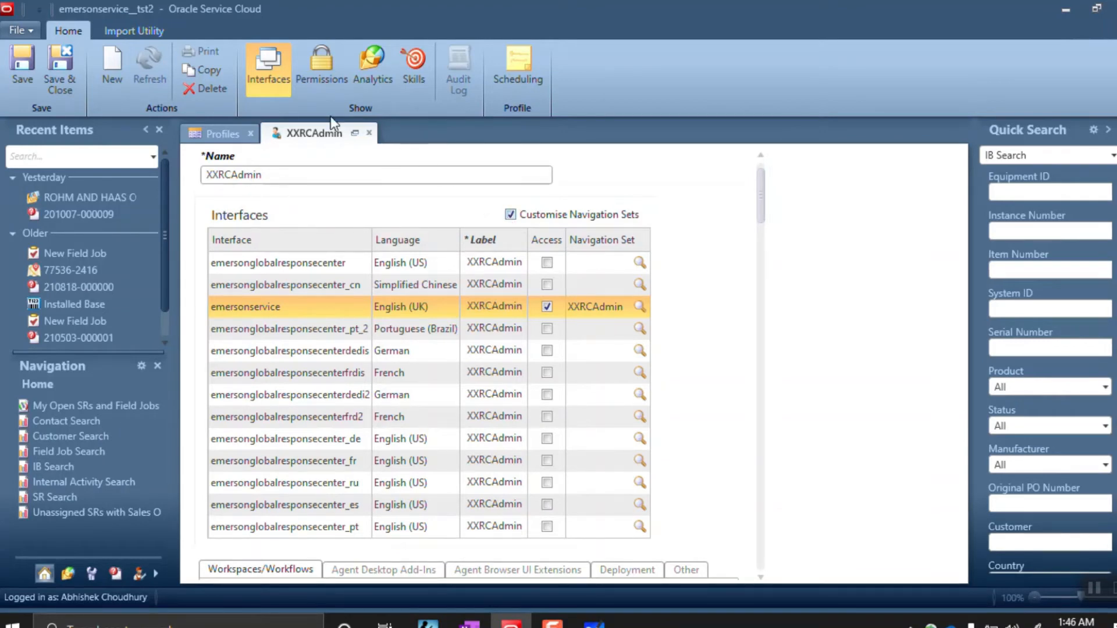
{"action": "left_click", "coordinate": [319, 77]}
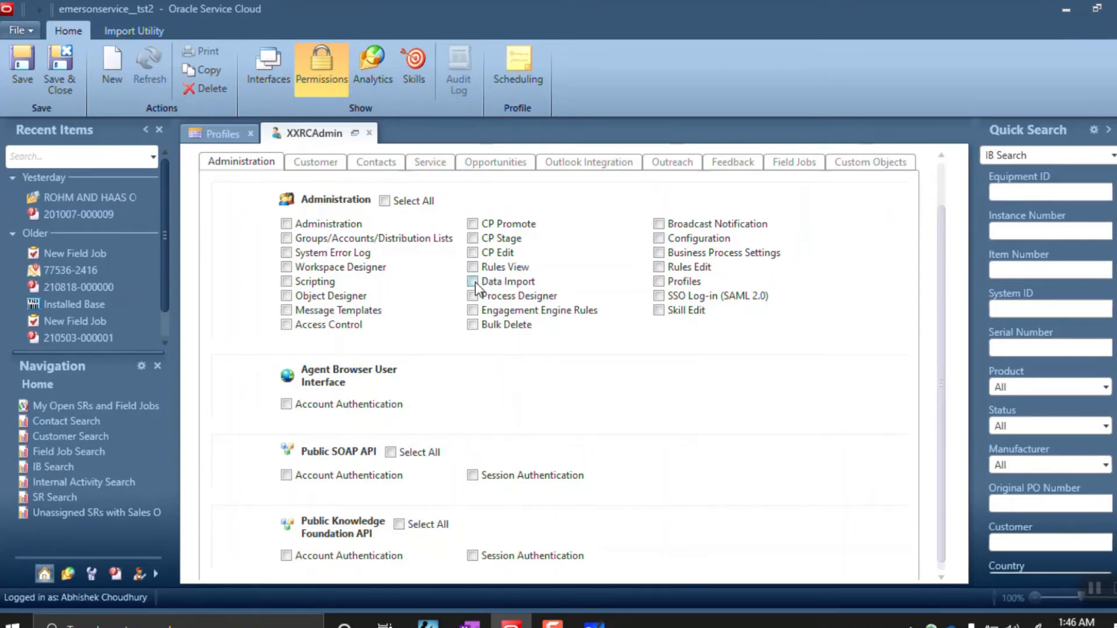
Grant all Administration permissions except SSO Log-in (SAML 2.0), including CP Edit, Stage and Promote
{"action": "scroll", "coordinate": [475, 285], "scroll_direction": "down", "scroll_amount": 1}
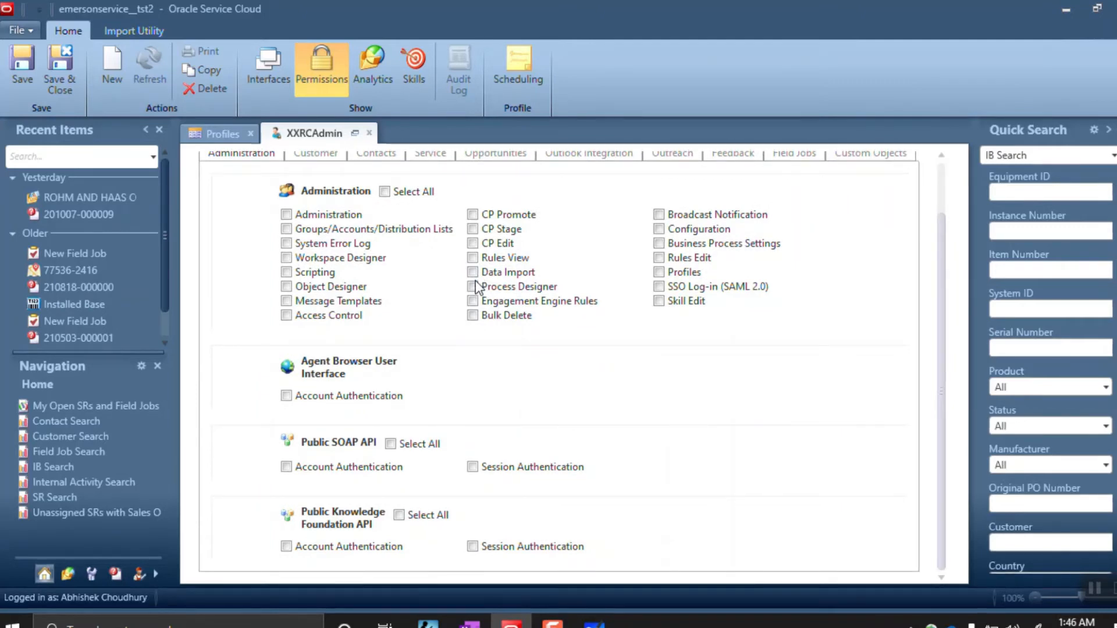
{"action": "scroll", "coordinate": [417, 233], "scroll_direction": "up", "scroll_amount": 3}
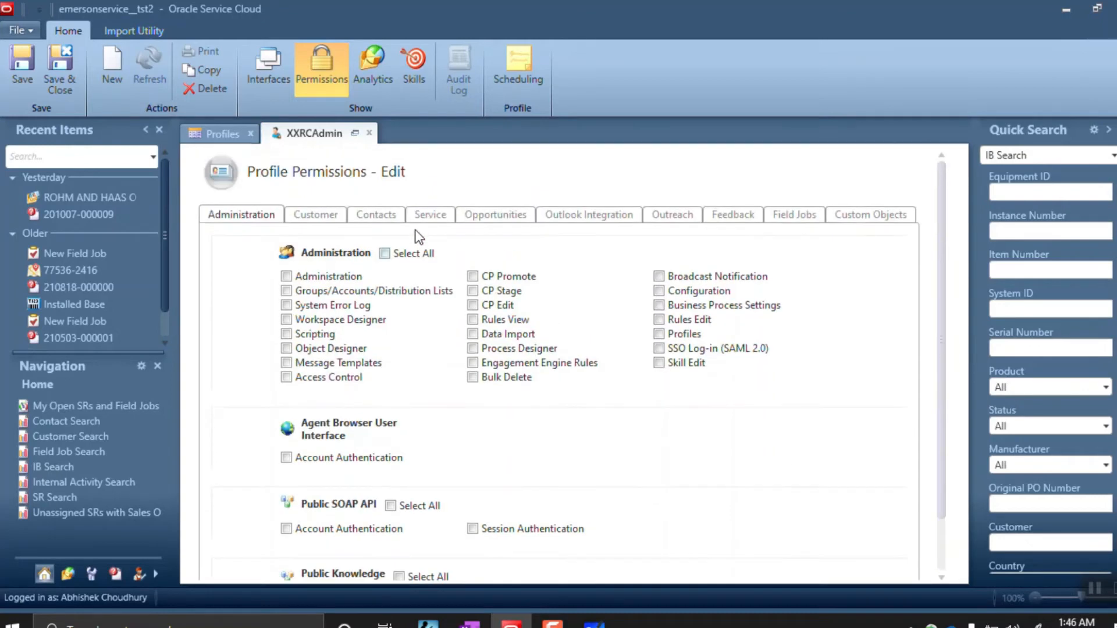
{"action": "left_click", "coordinate": [385, 254]}
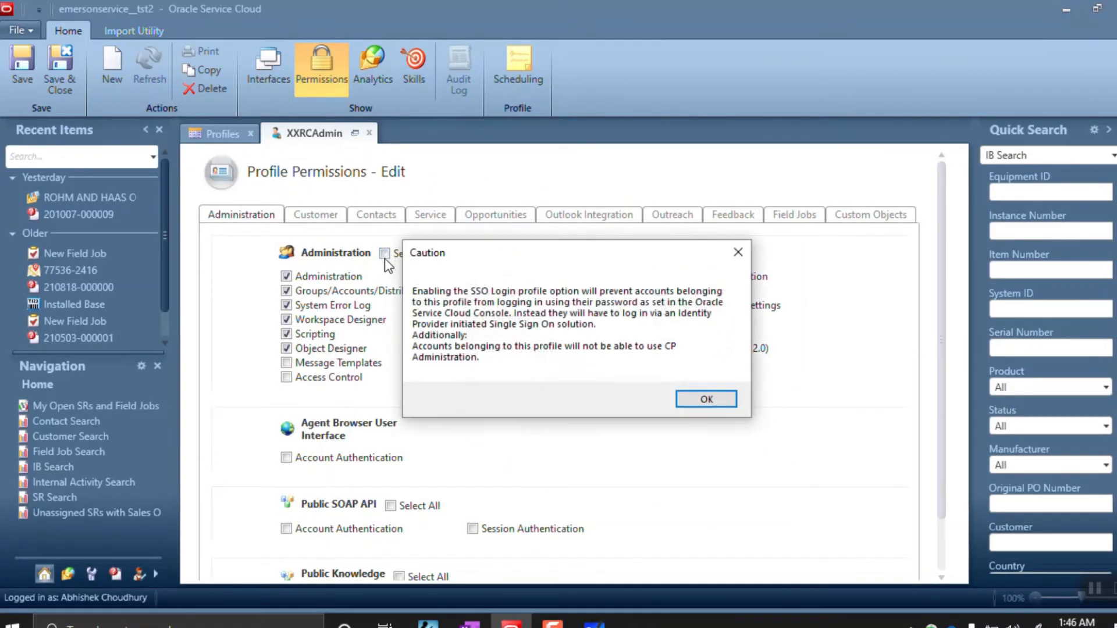
{"action": "left_click", "coordinate": [704, 400]}
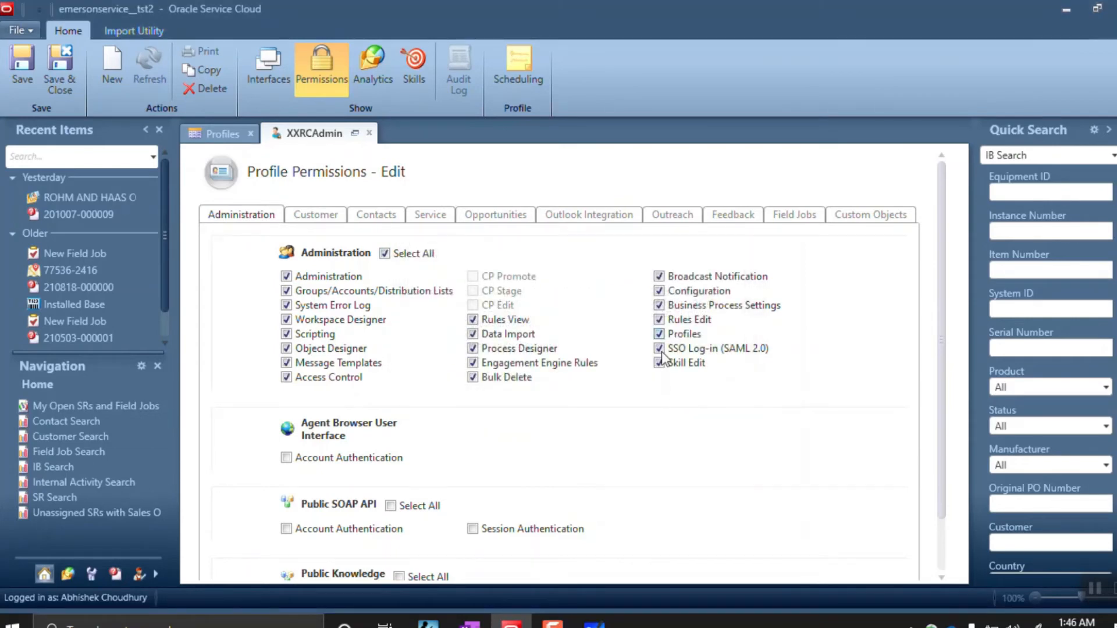
{"action": "left_click", "coordinate": [660, 349]}
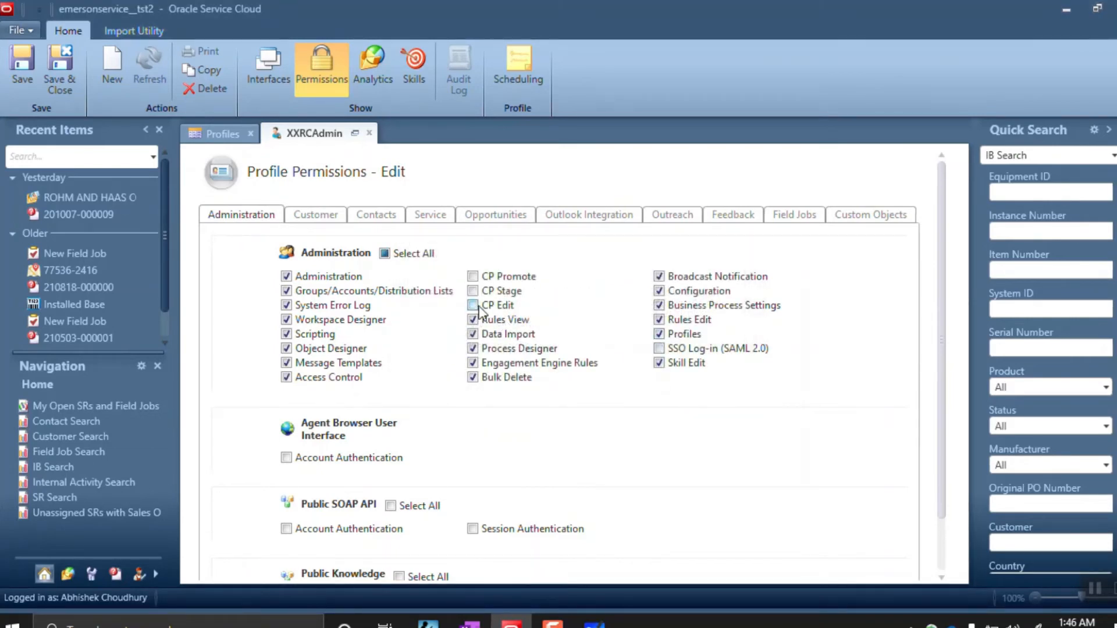
{"action": "left_click", "coordinate": [473, 305]}
{"action": "left_click", "coordinate": [474, 291]}
{"action": "left_click", "coordinate": [473, 277]}
Bring up the Customer permissions tab of the XXRCAdmin profile
{"action": "scroll", "coordinate": [504, 382], "scroll_direction": "down", "scroll_amount": 2}
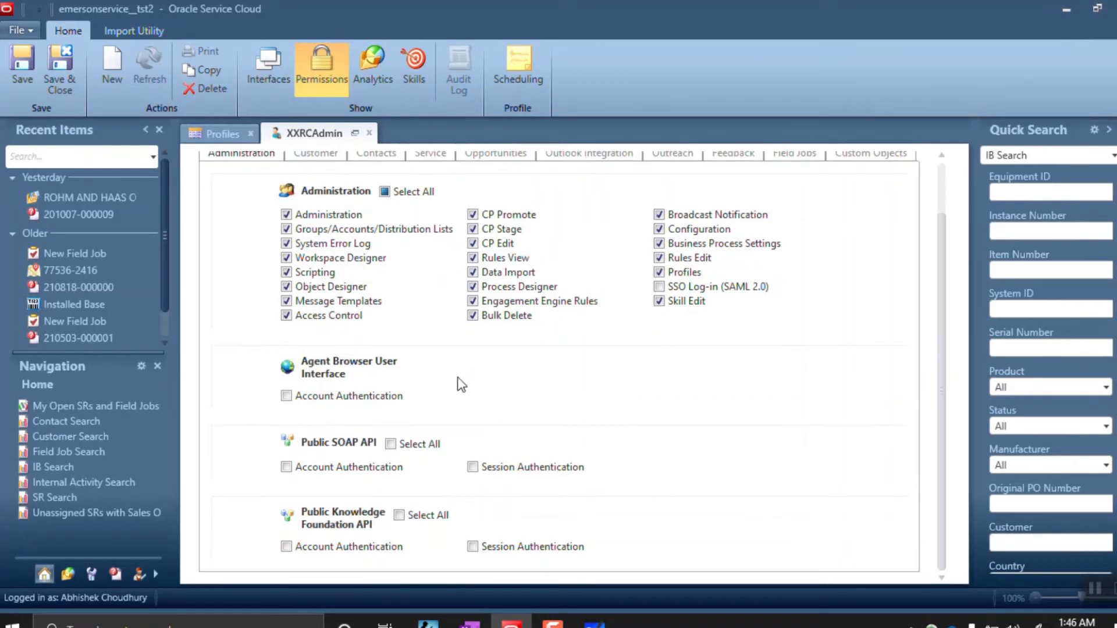
{"action": "scroll", "coordinate": [435, 477], "scroll_direction": "up", "scroll_amount": 2}
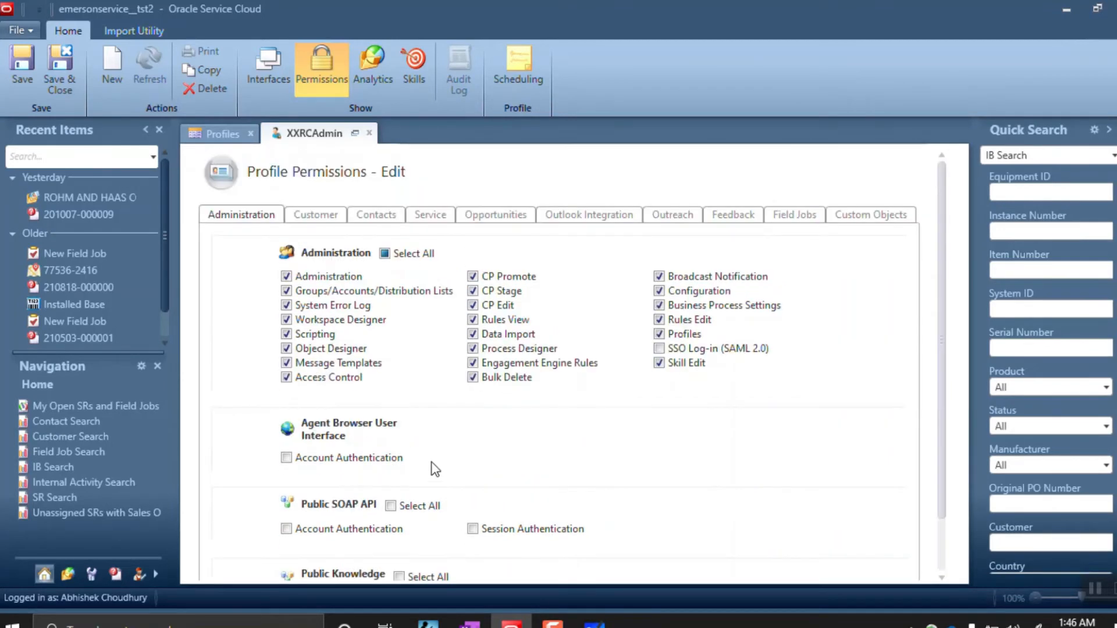
{"action": "left_click", "coordinate": [318, 214]}
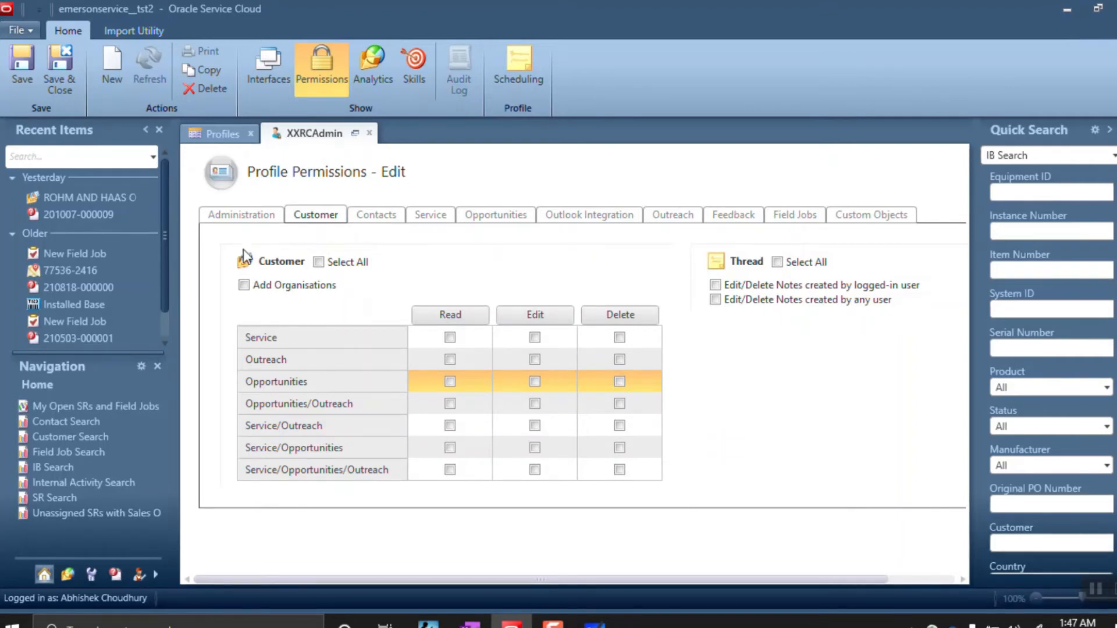
Grant every Customer permission and full thread-note edit/delete rights on Customer and Contacts
{"action": "left_click", "coordinate": [319, 263]}
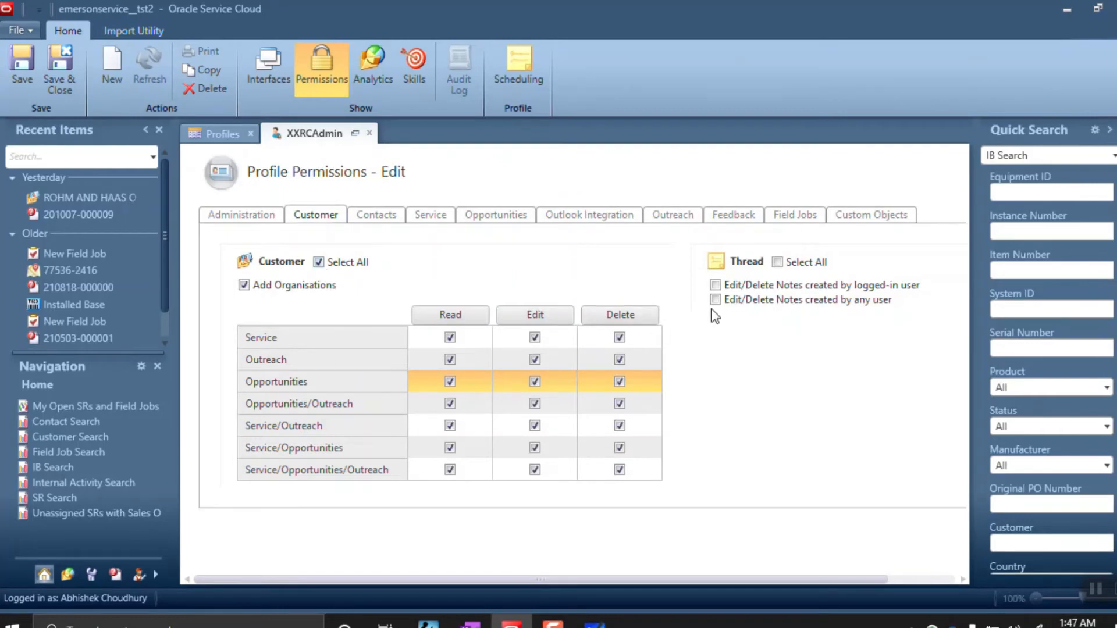
{"action": "left_click", "coordinate": [777, 262]}
{"action": "left_click", "coordinate": [372, 216]}
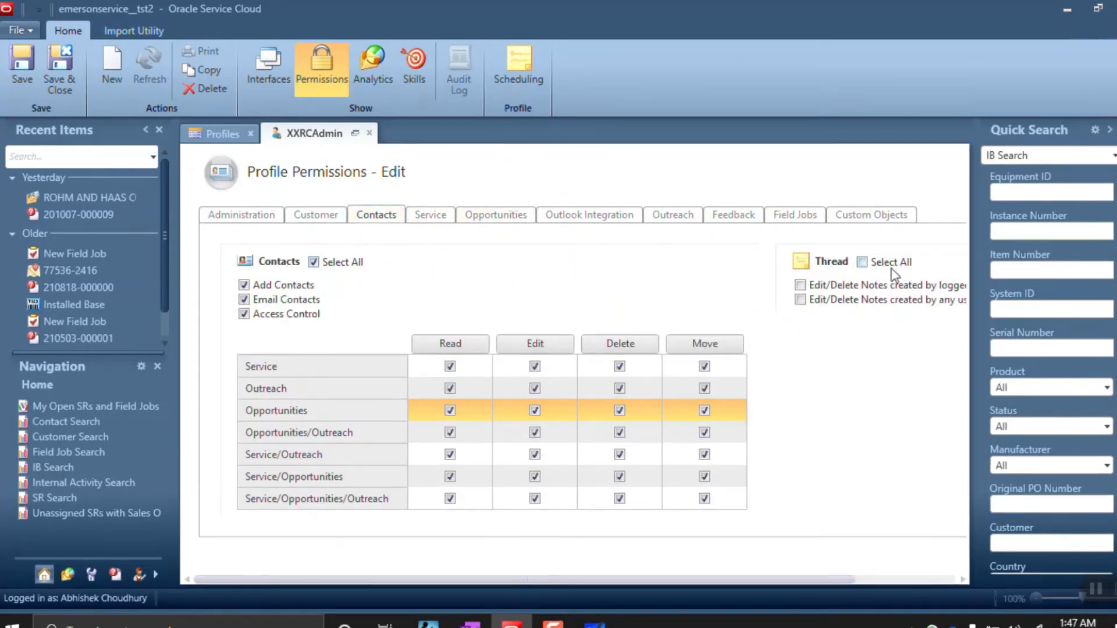
{"action": "left_click", "coordinate": [862, 262]}
Grant all Service Requests permissions, committed thread content editing, and Enable Advanced Routing
{"action": "left_click", "coordinate": [423, 220]}
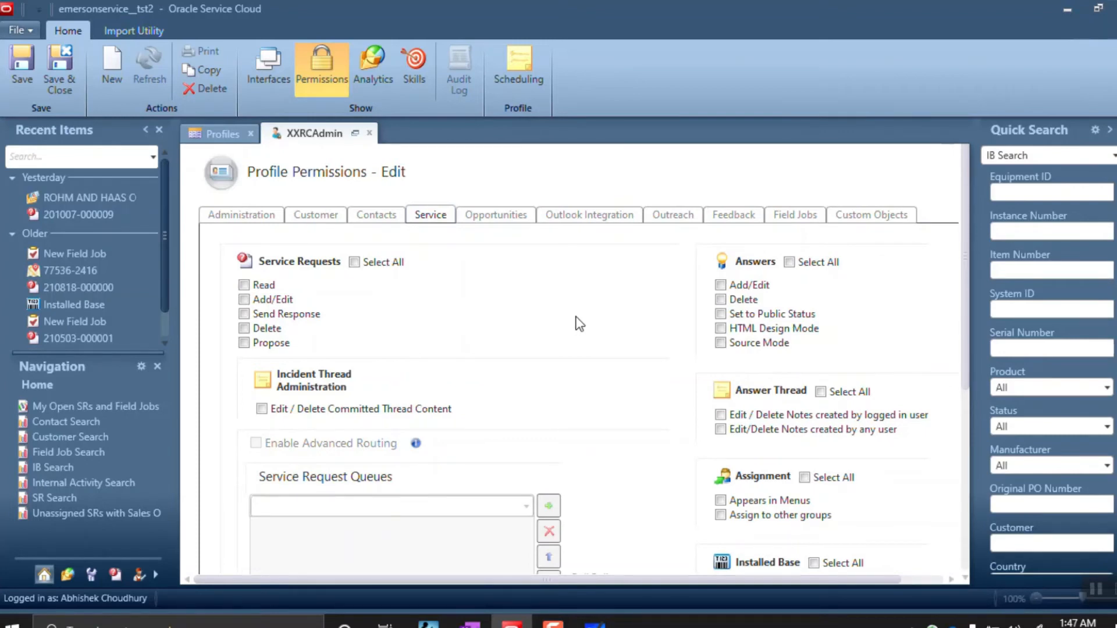
{"action": "scroll", "coordinate": [577, 314], "scroll_direction": "down", "scroll_amount": 3}
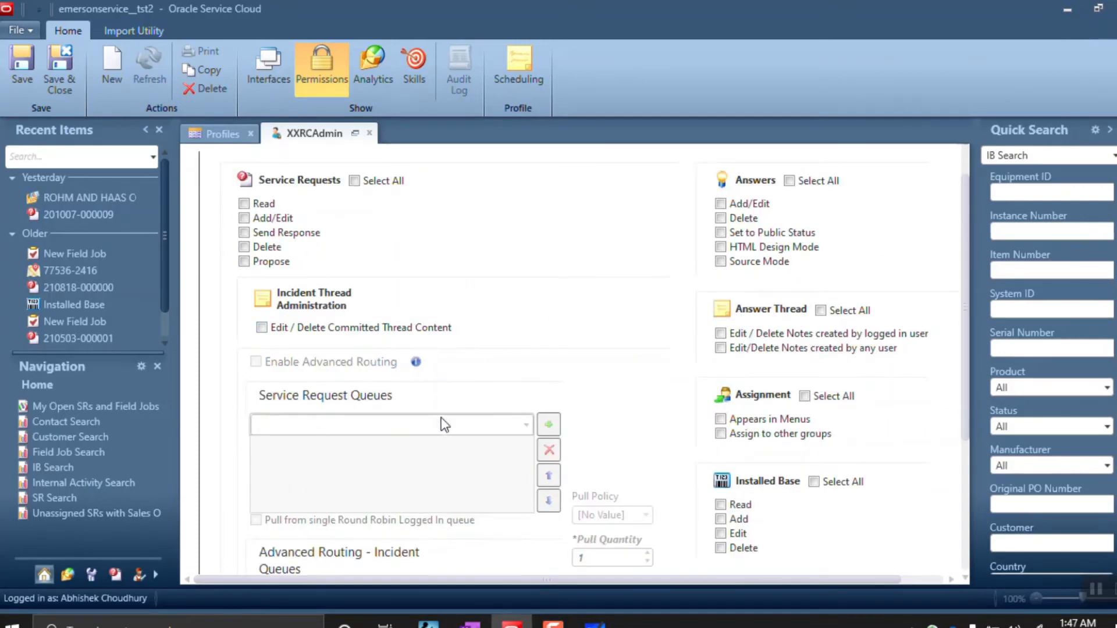
{"action": "scroll", "coordinate": [449, 401], "scroll_direction": "down", "scroll_amount": 3}
{"action": "scroll", "coordinate": [407, 465], "scroll_direction": "down", "scroll_amount": 1}
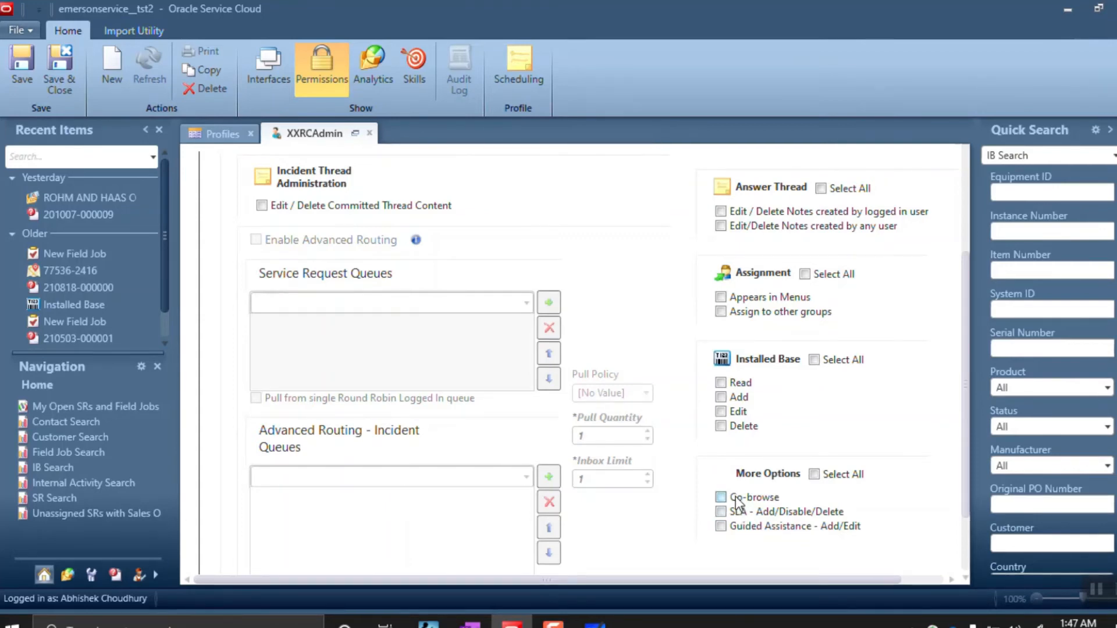
{"action": "scroll", "coordinate": [736, 497], "scroll_direction": "up", "scroll_amount": 3}
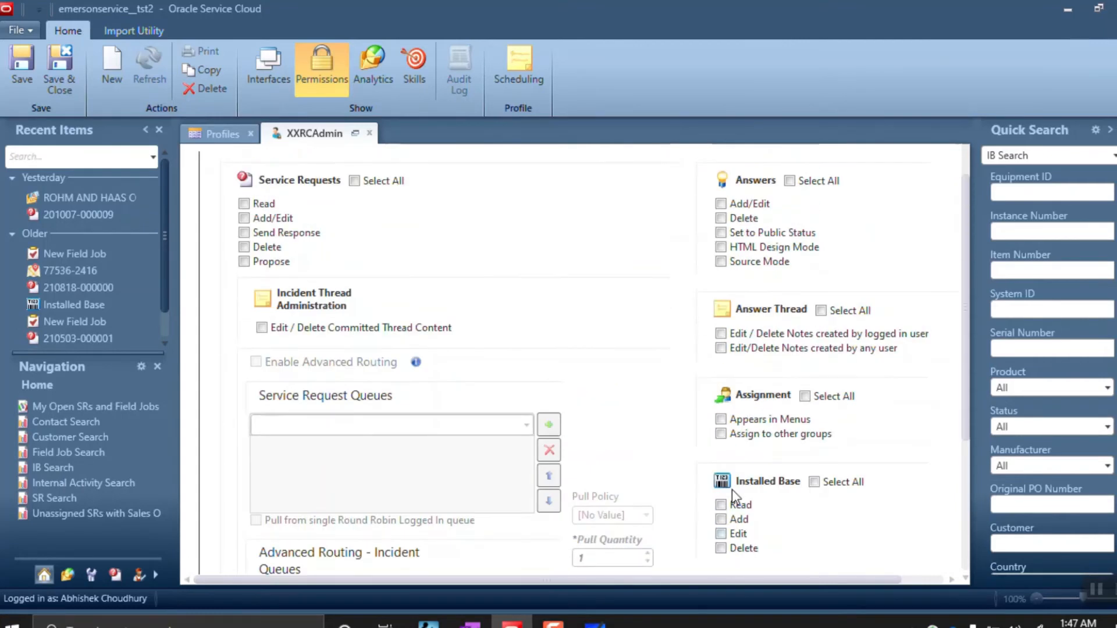
{"action": "scroll", "coordinate": [732, 490], "scroll_direction": "up", "scroll_amount": 2}
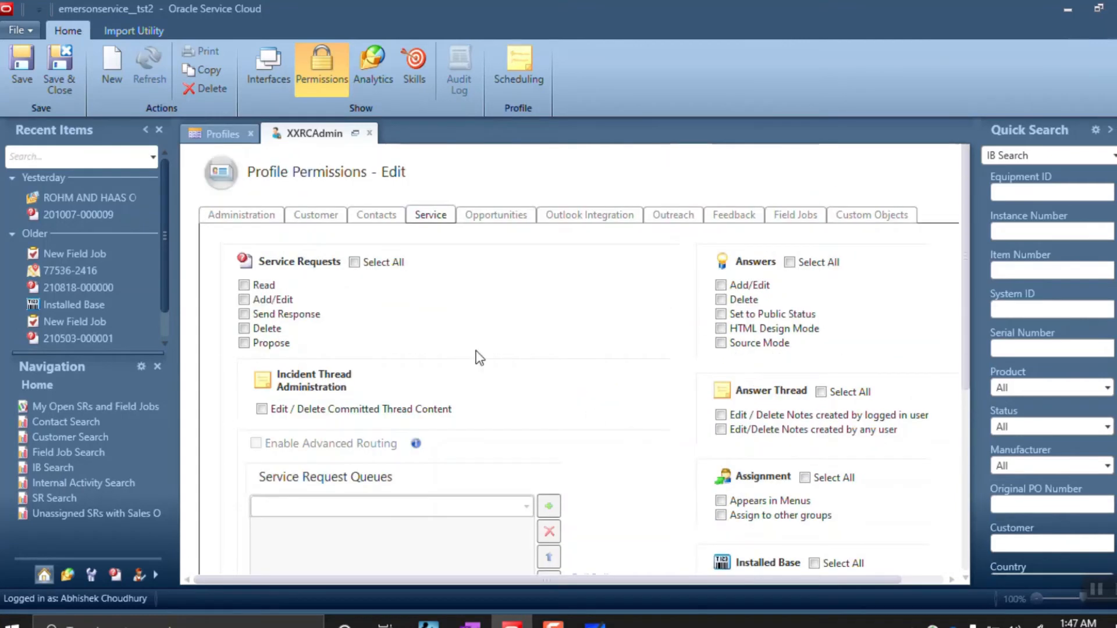
{"action": "left_click", "coordinate": [354, 262]}
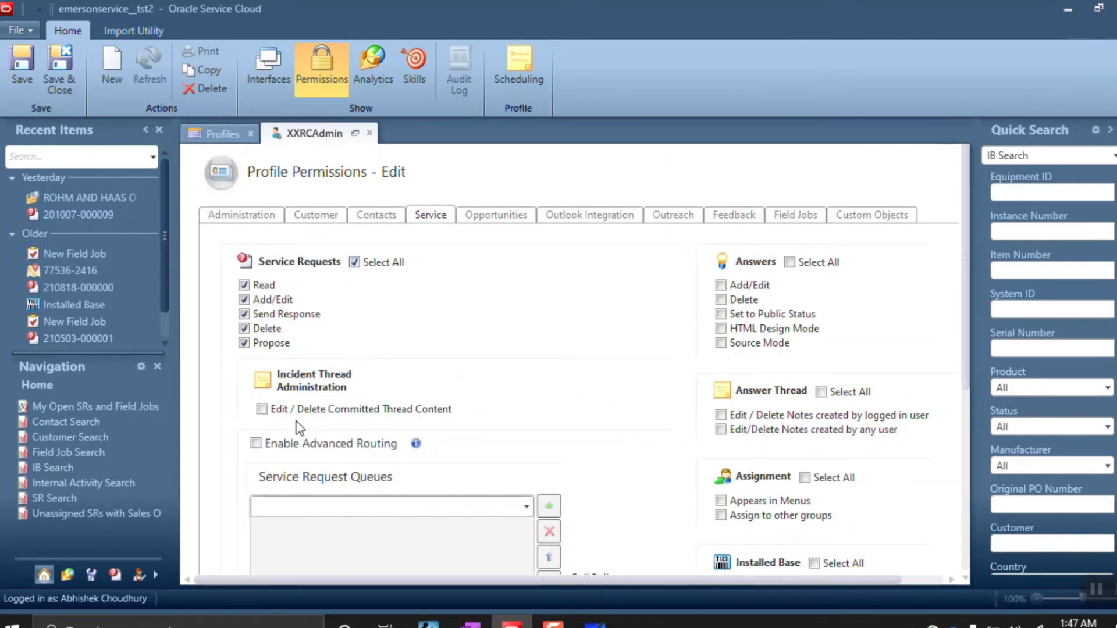
{"action": "left_click", "coordinate": [263, 409]}
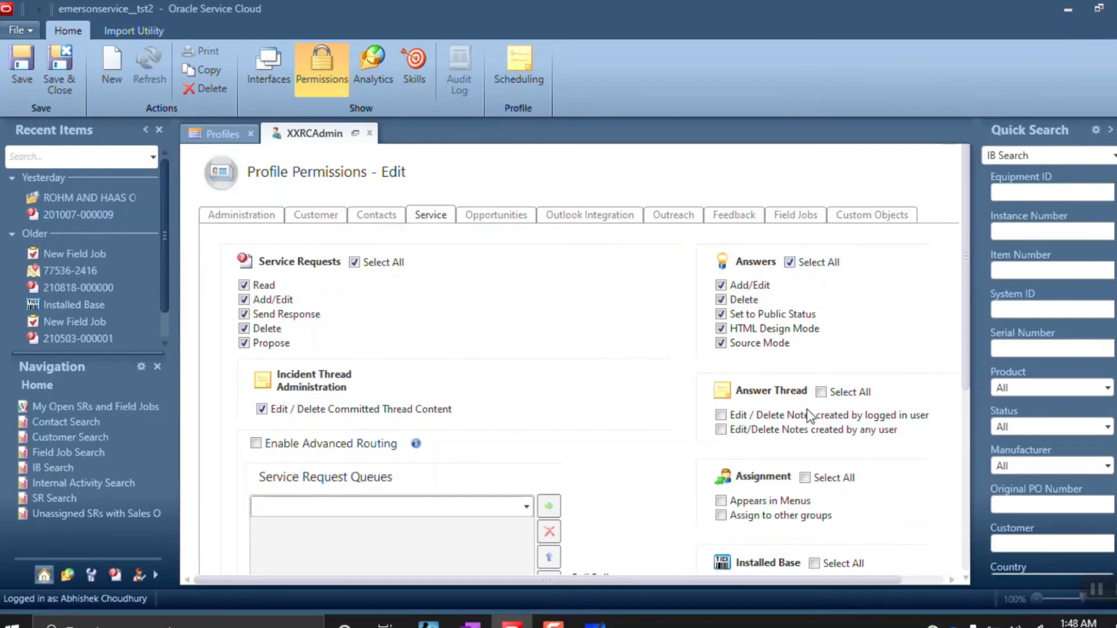
{"action": "left_click", "coordinate": [256, 443]}
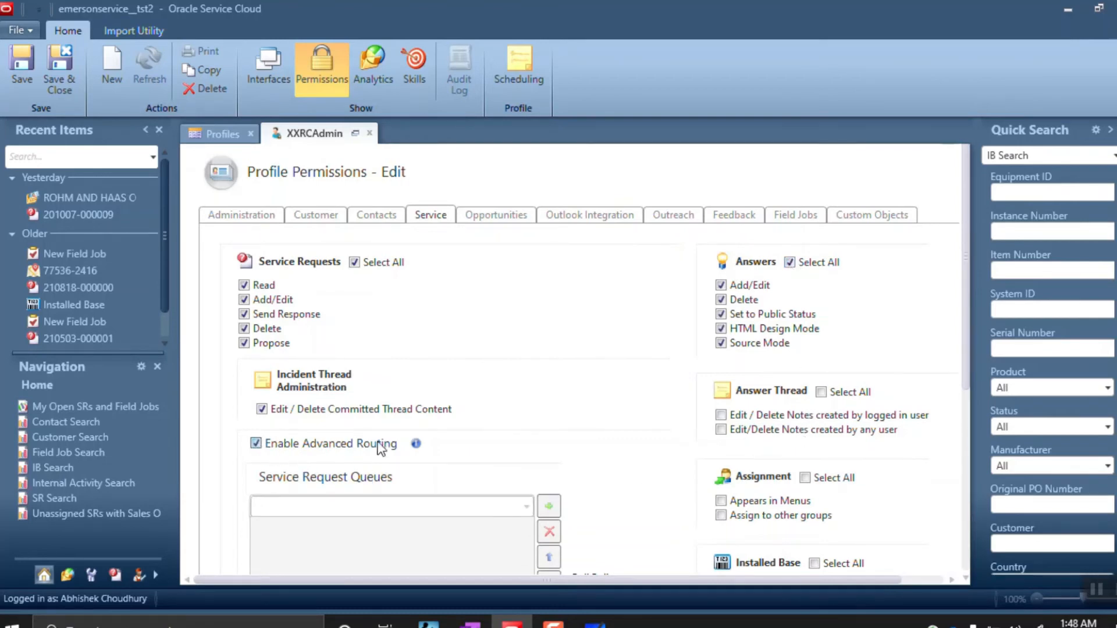
Grant all Answer Thread, Assignment, Installed Base and More Options service permissions
{"action": "scroll", "coordinate": [605, 386], "scroll_direction": "down", "scroll_amount": 3}
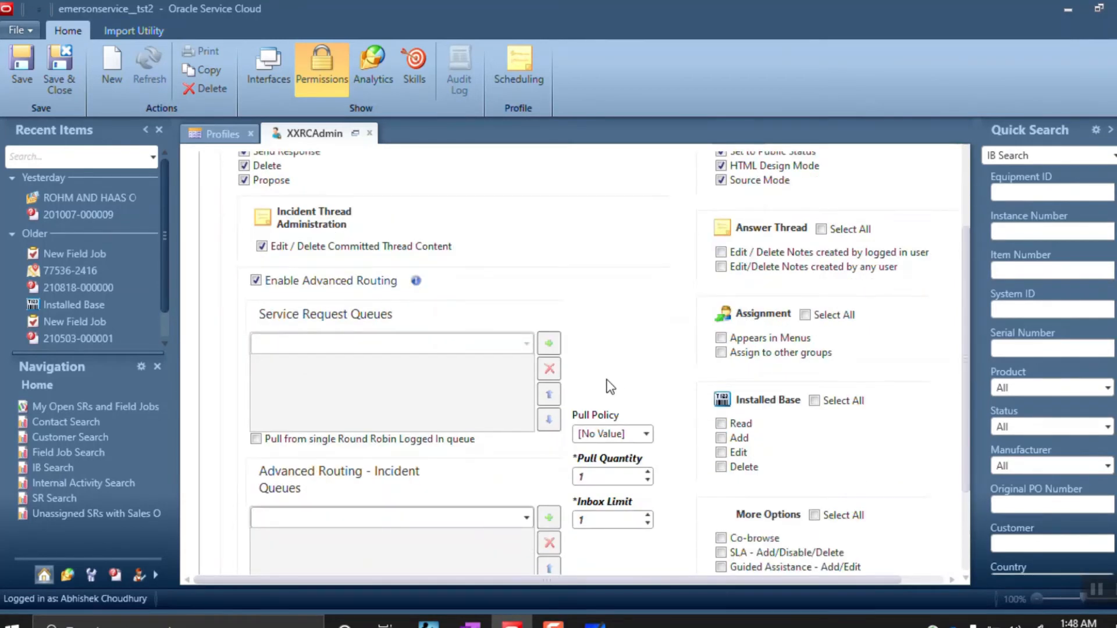
{"action": "scroll", "coordinate": [605, 384], "scroll_direction": "up", "scroll_amount": 2}
{"action": "left_click", "coordinate": [820, 311]}
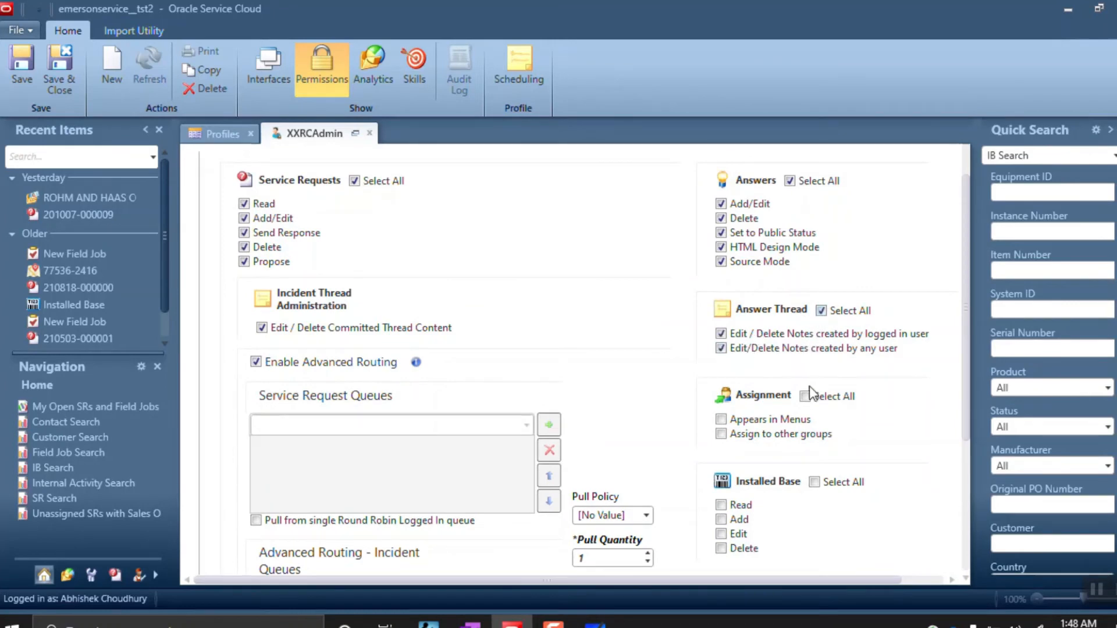
{"action": "left_click", "coordinate": [805, 396]}
{"action": "scroll", "coordinate": [809, 434], "scroll_direction": "down", "scroll_amount": 1}
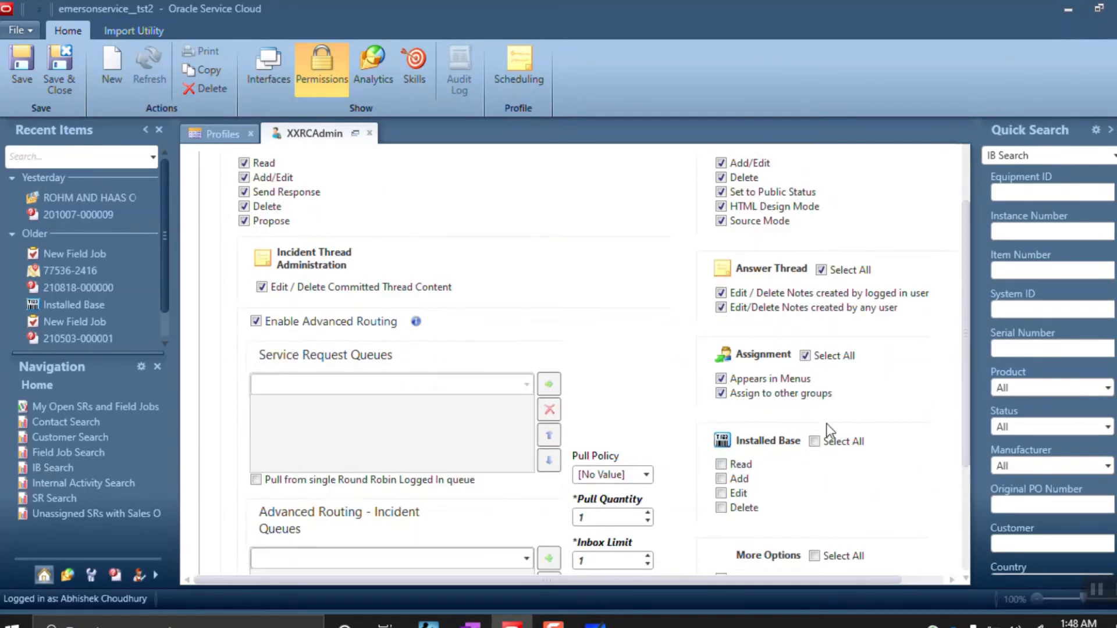
{"action": "left_click", "coordinate": [814, 442]}
{"action": "scroll", "coordinate": [817, 445], "scroll_direction": "down", "scroll_amount": 2}
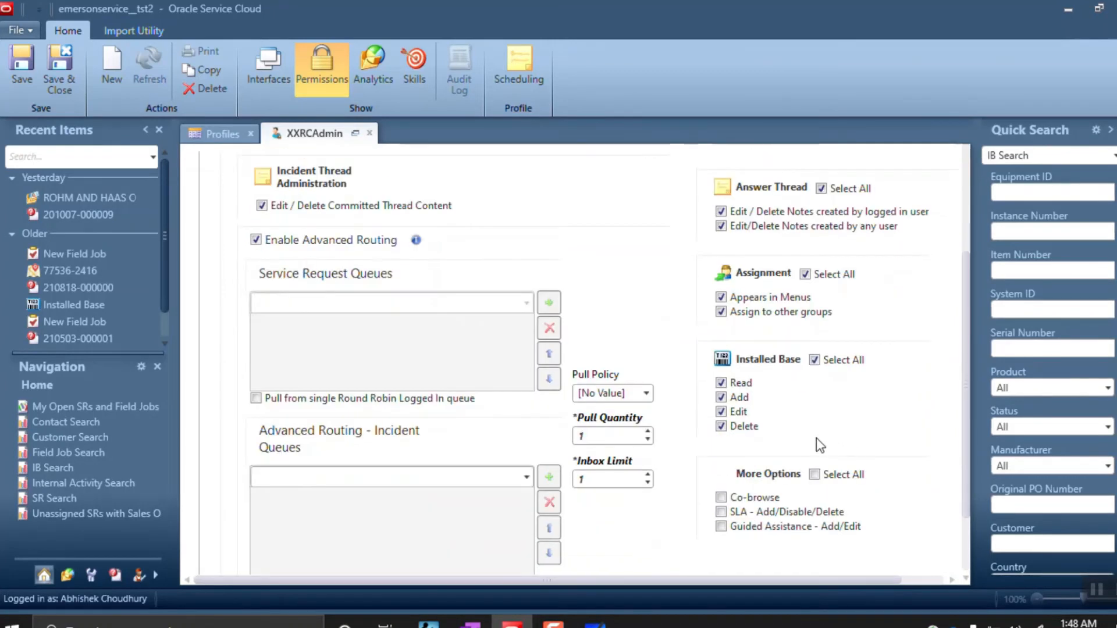
{"action": "left_click", "coordinate": [815, 474]}
{"action": "scroll", "coordinate": [803, 404], "scroll_direction": "up", "scroll_amount": 5}
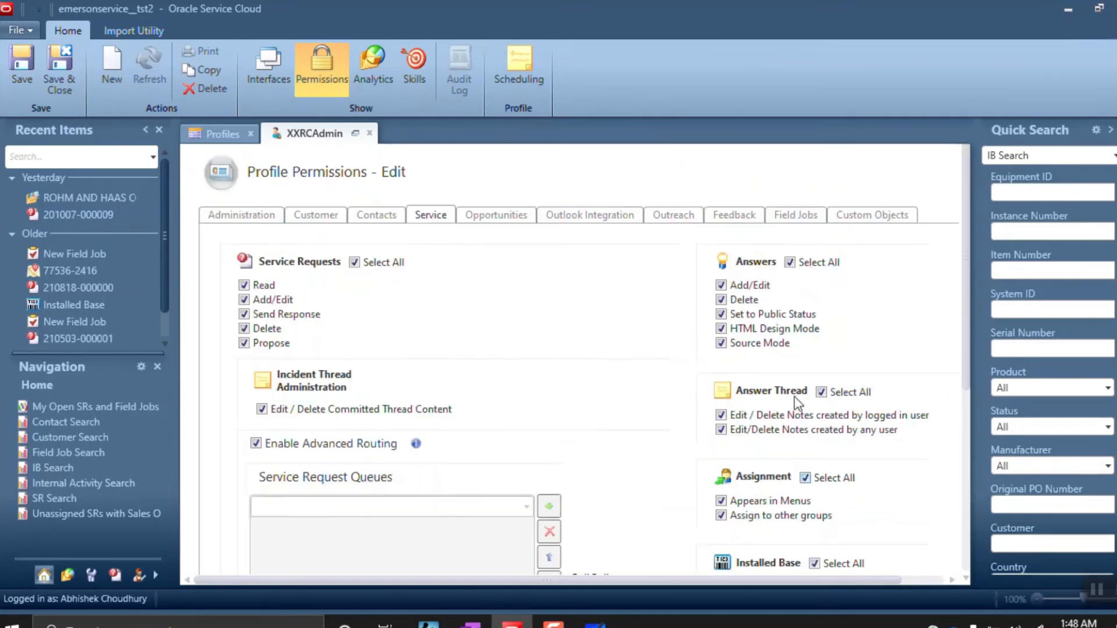
Grant every Opportunities/Leads, Appear in Menus, thread note and Outlook Integration permission
{"action": "left_click", "coordinate": [502, 219]}
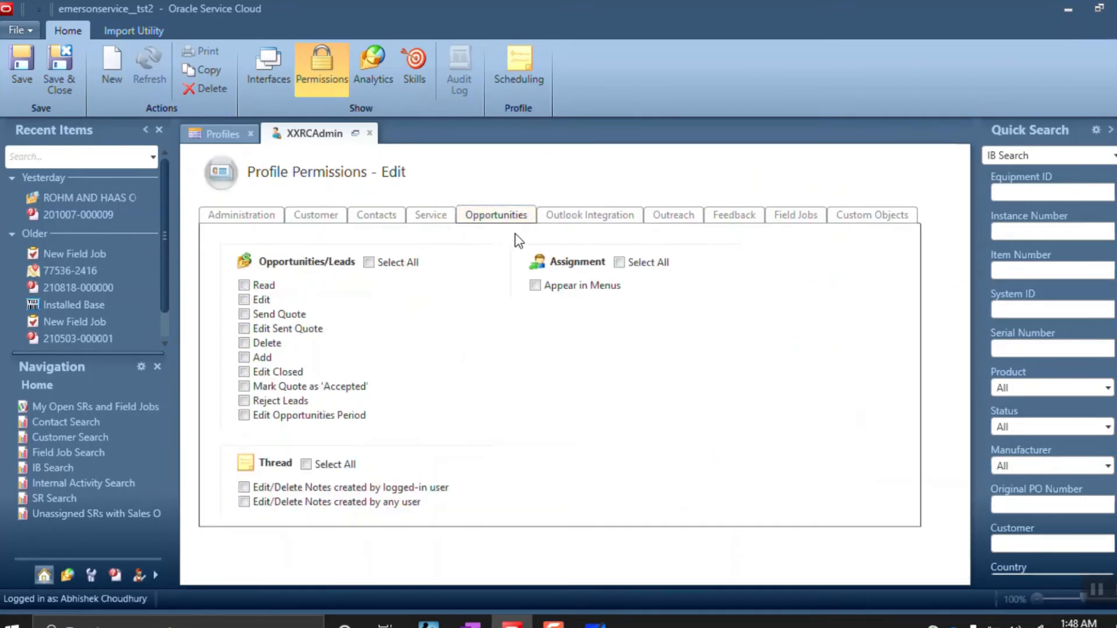
{"action": "left_click", "coordinate": [368, 263]}
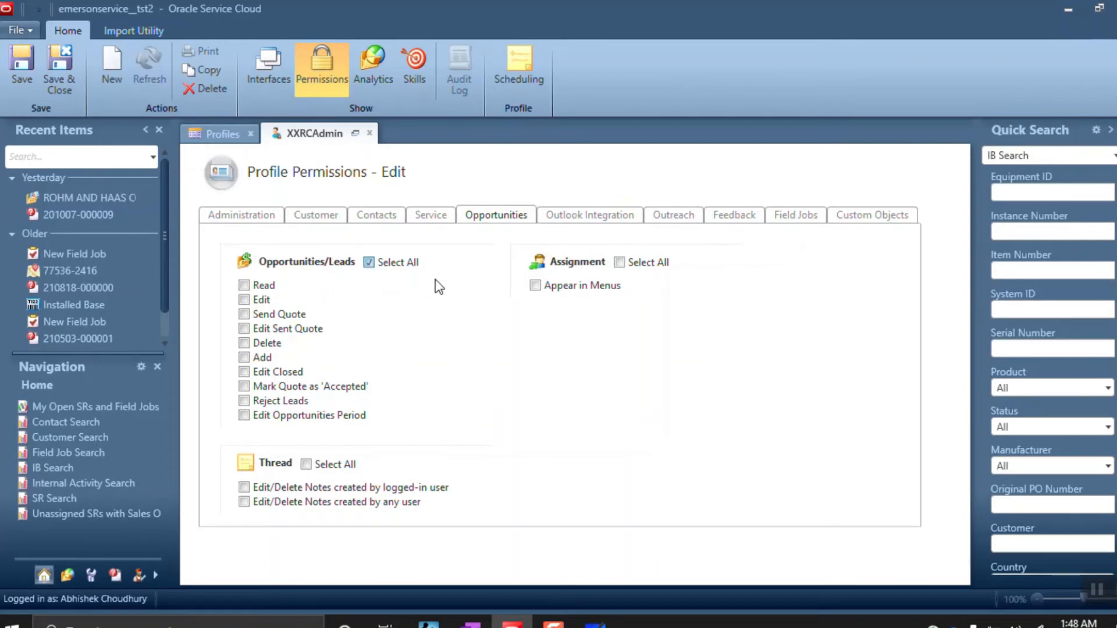
{"action": "left_click", "coordinate": [620, 263]}
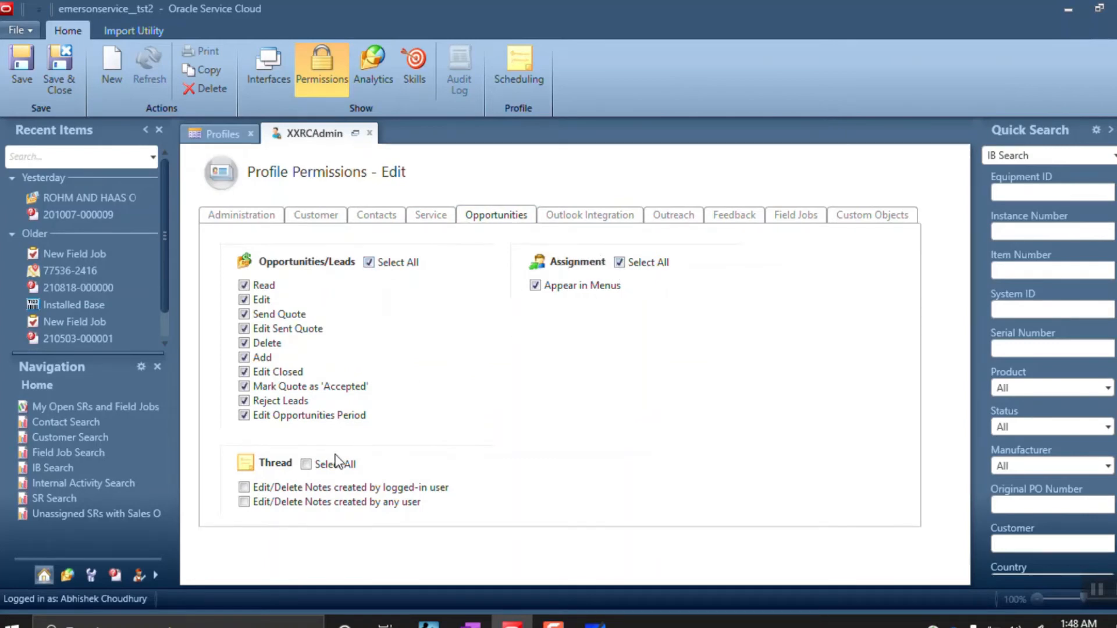
{"action": "left_click", "coordinate": [306, 464]}
{"action": "left_click", "coordinate": [608, 220]}
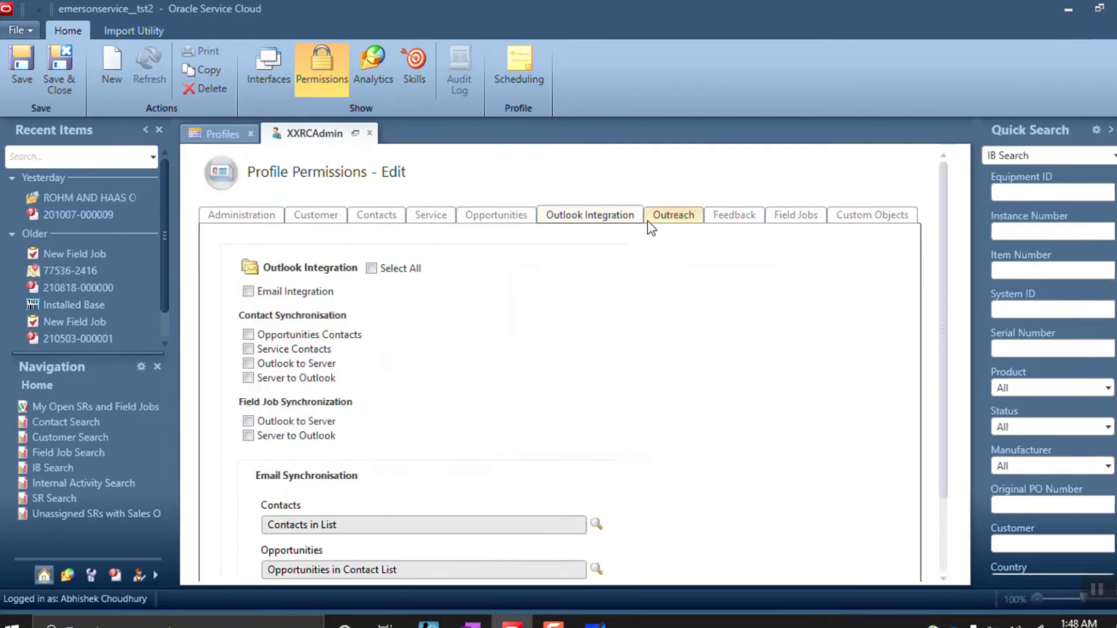
{"action": "left_click", "coordinate": [371, 268]}
{"action": "scroll", "coordinate": [437, 403], "scroll_direction": "down", "scroll_amount": 2}
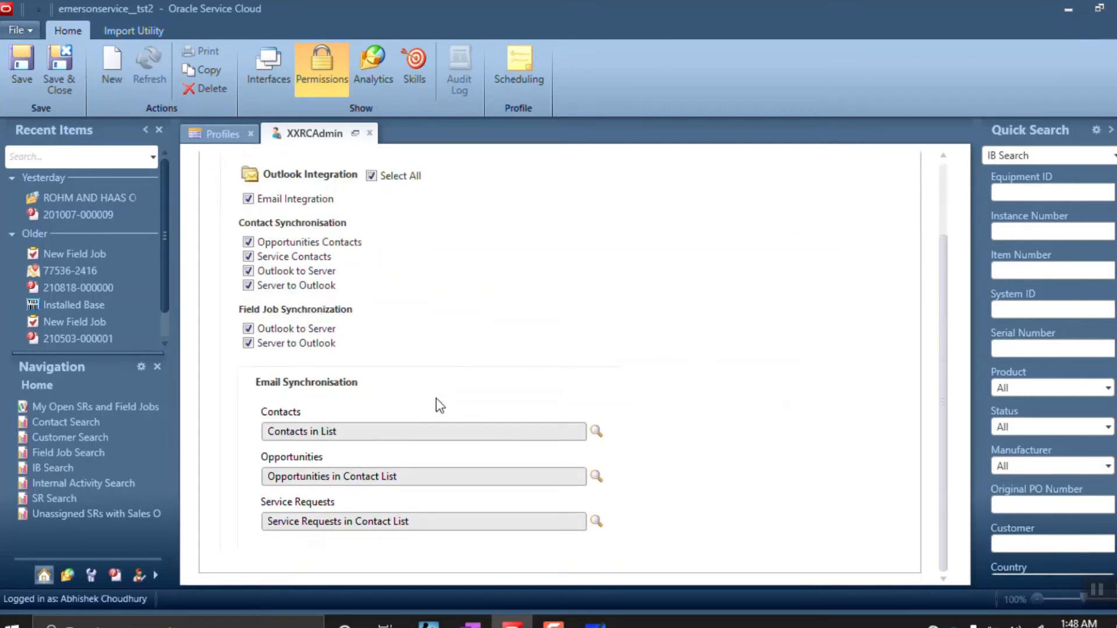
{"action": "scroll", "coordinate": [454, 384], "scroll_direction": "up", "scroll_amount": 2}
Grant all Outreach Documents, Content Library, Audiences, Campaigns, Mailings, menu and thread permissions
{"action": "left_click", "coordinate": [692, 207]}
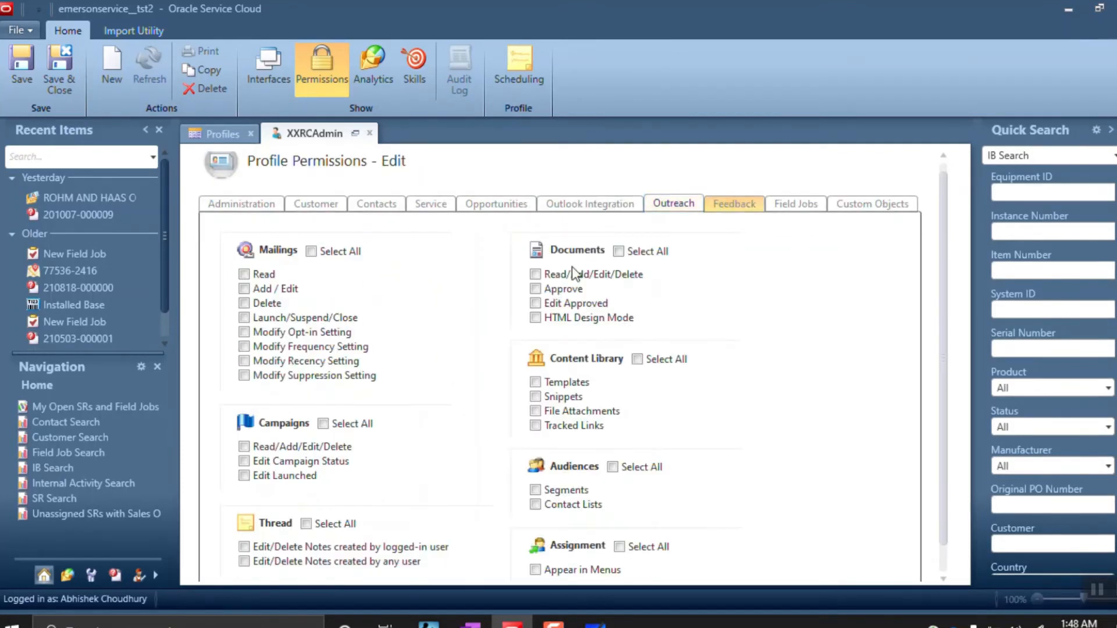
{"action": "left_click", "coordinate": [619, 251]}
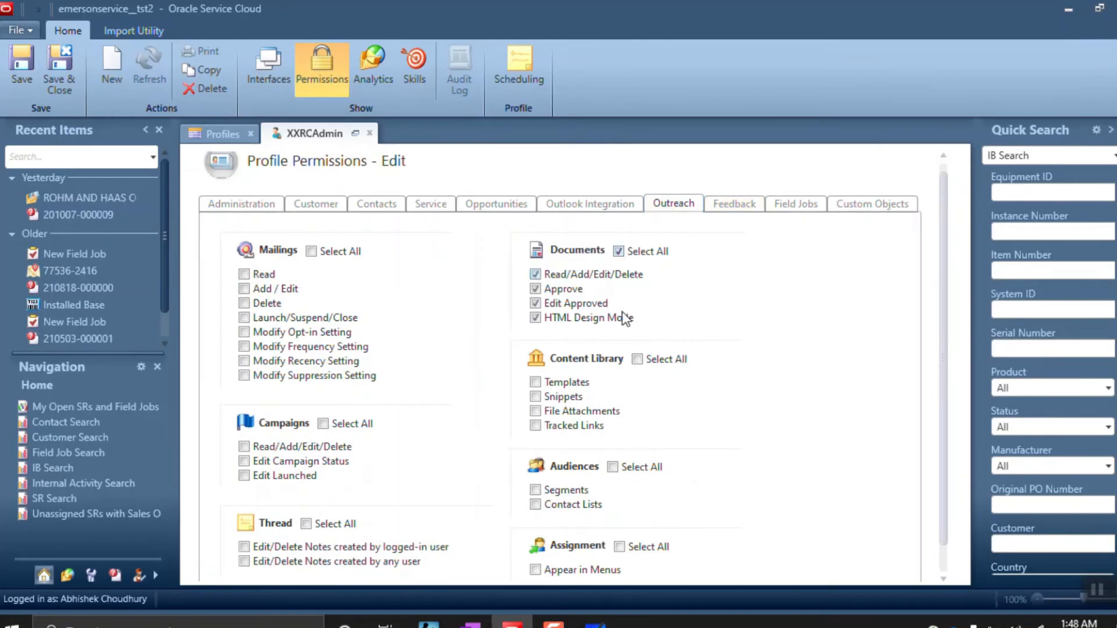
{"action": "left_click", "coordinate": [637, 359]}
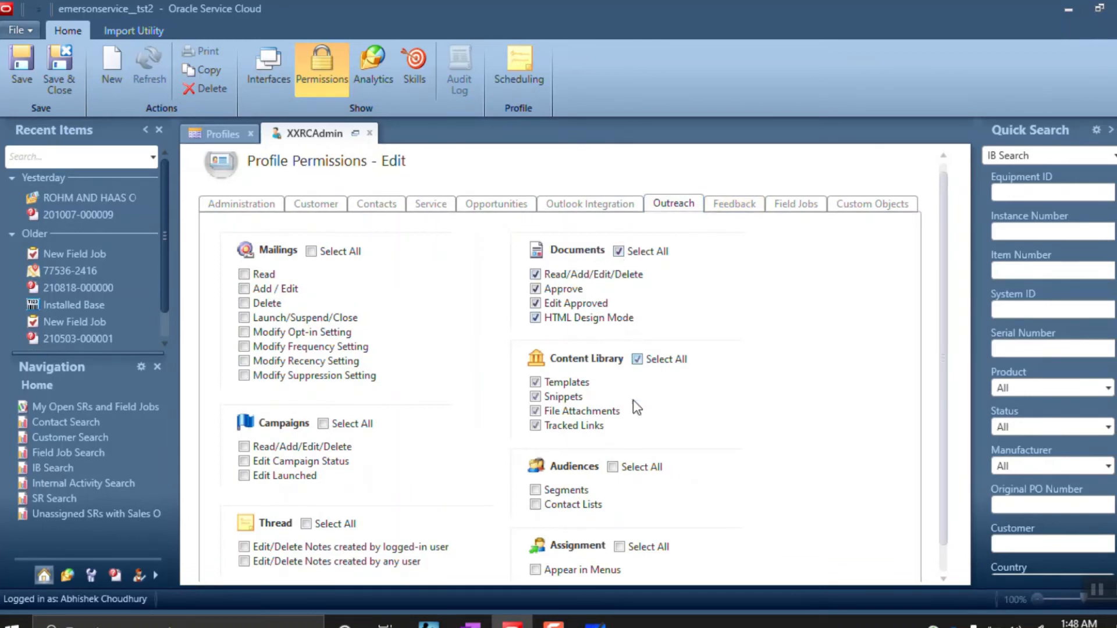
{"action": "left_click", "coordinate": [620, 547]}
{"action": "left_click", "coordinate": [669, 463]}
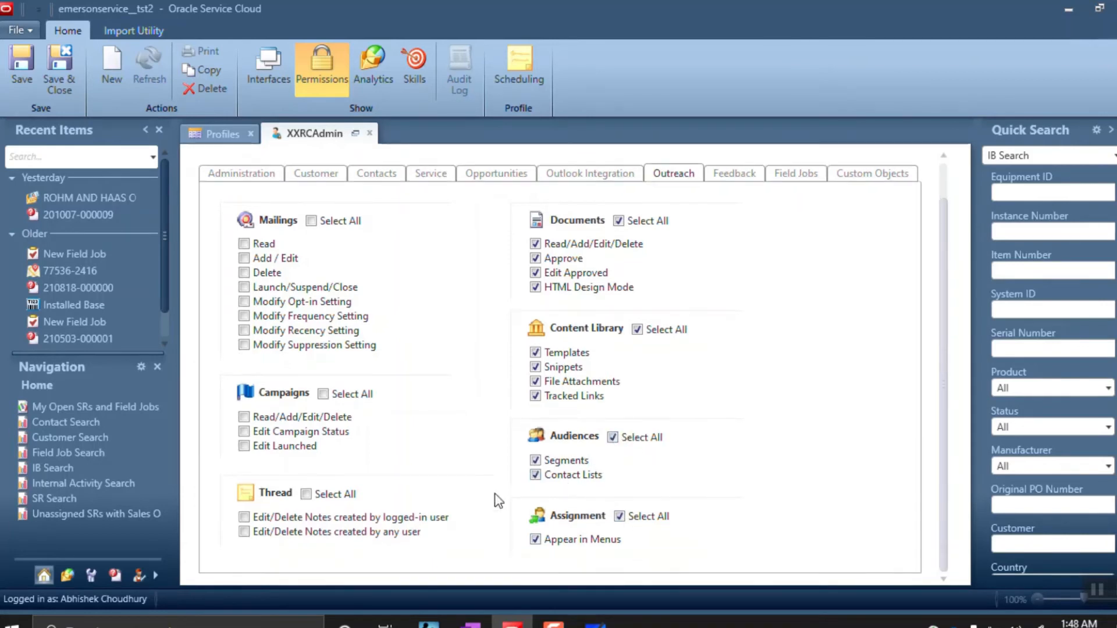
{"action": "left_click", "coordinate": [306, 495]}
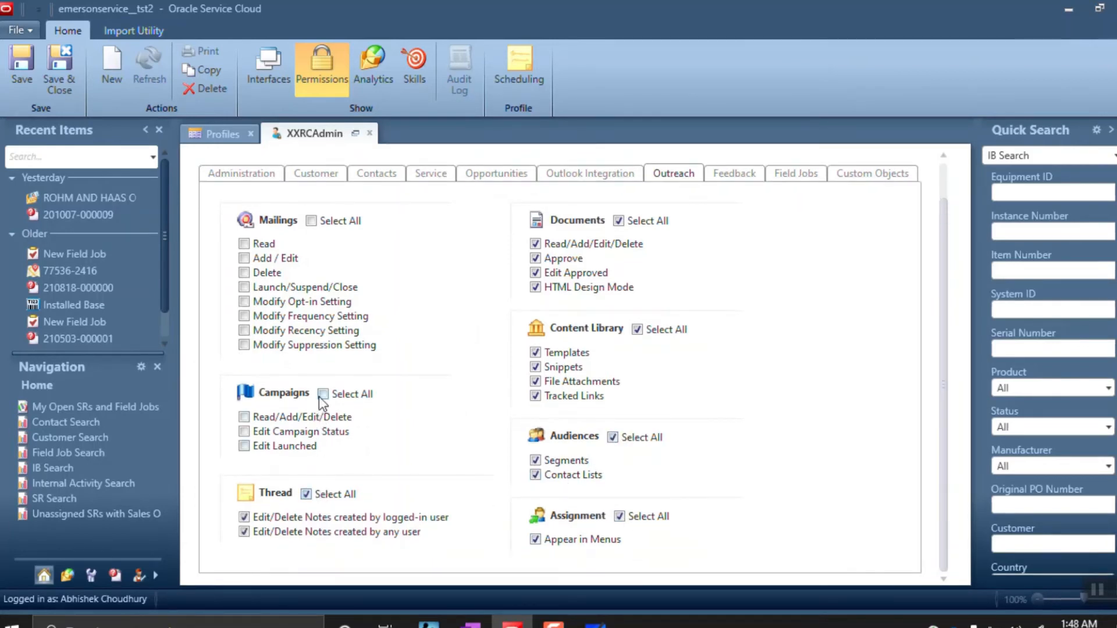
{"action": "left_click", "coordinate": [320, 395]}
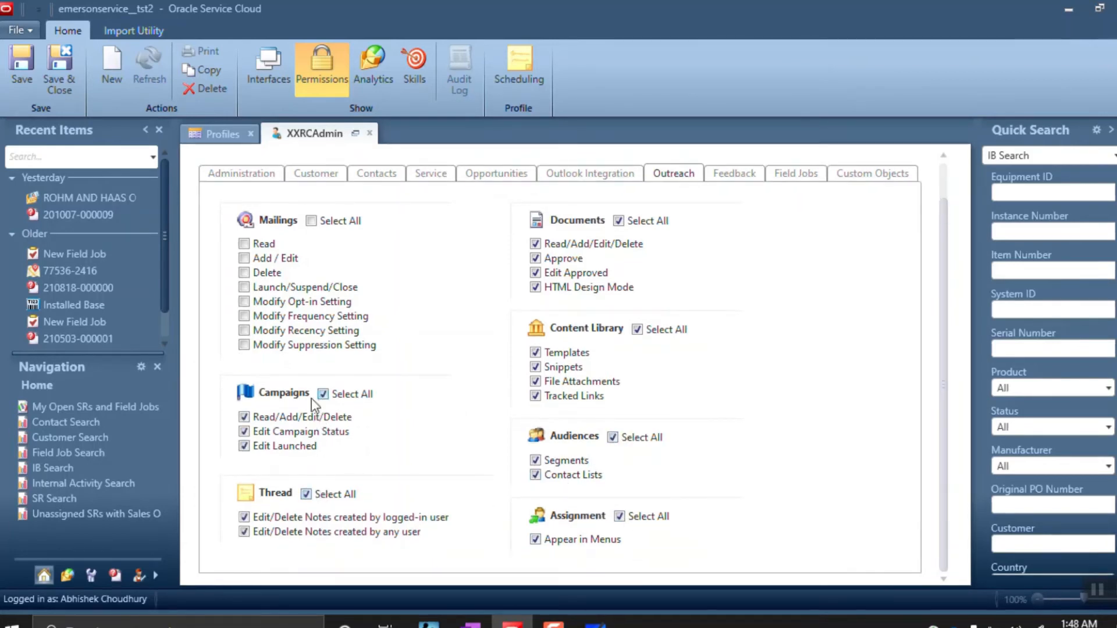
{"action": "left_click", "coordinate": [311, 221]}
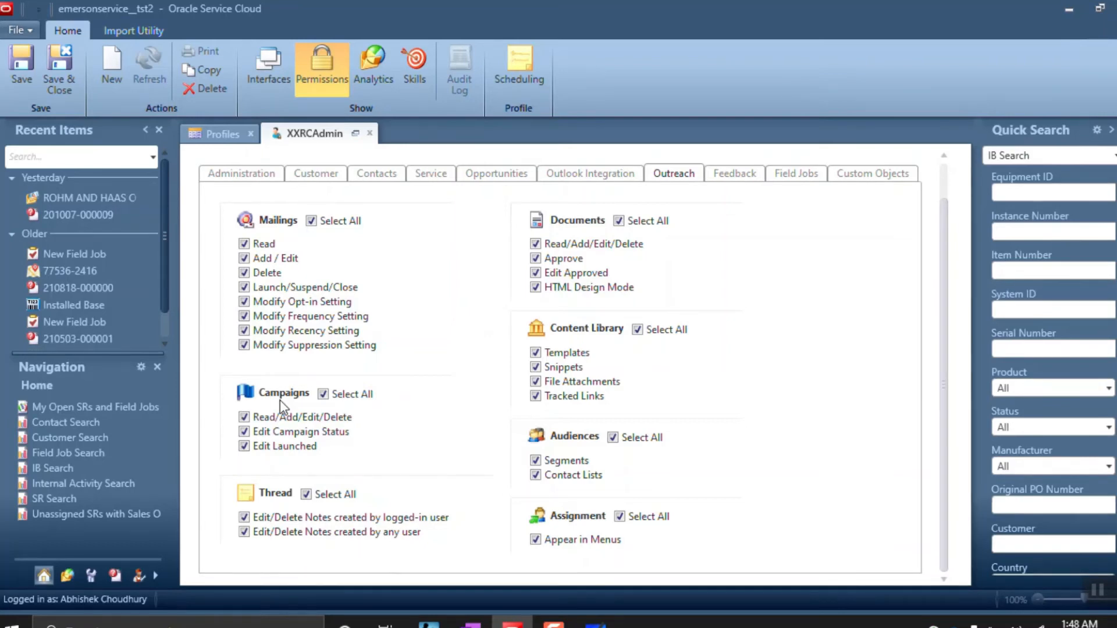
{"action": "left_click", "coordinate": [474, 173]}
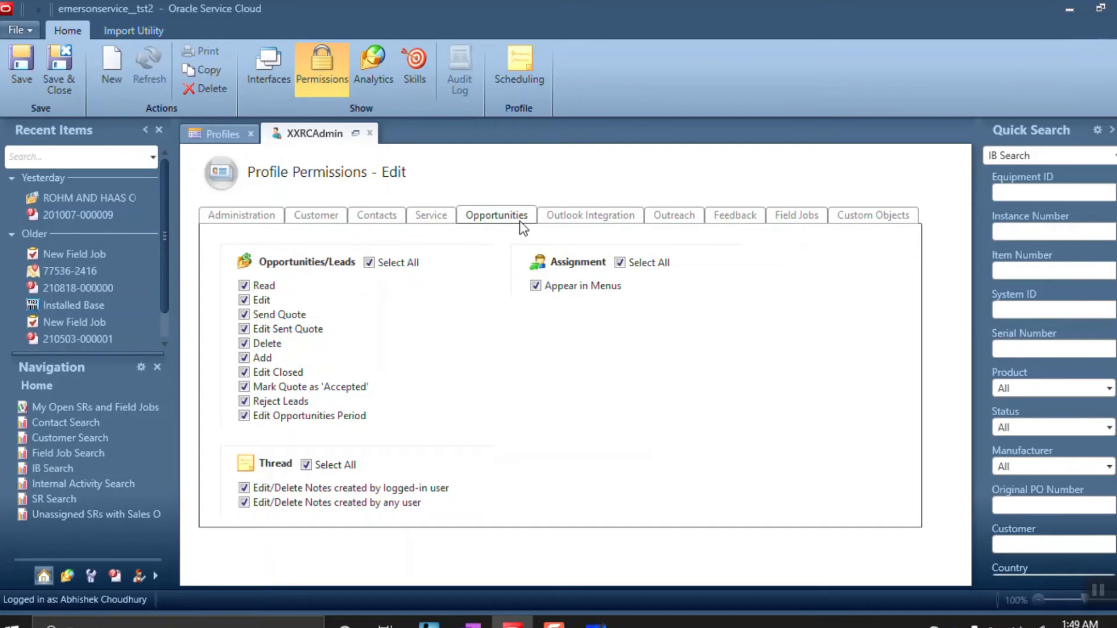
Review the Service and Outreach permissions before moving to the Feedback tab
{"action": "left_click", "coordinate": [429, 221]}
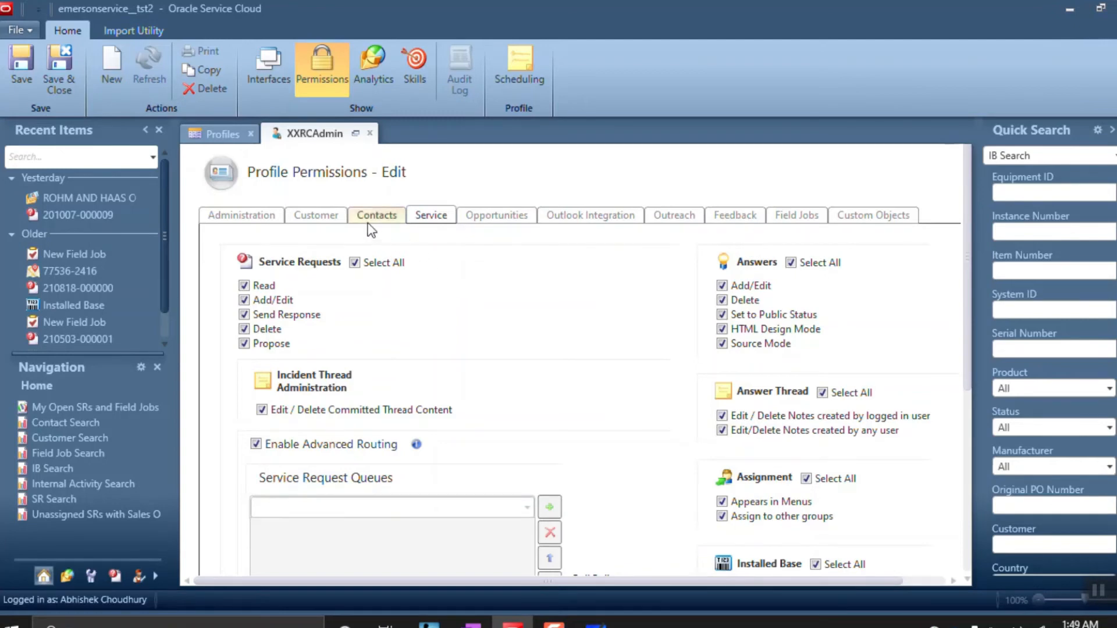
{"action": "left_click", "coordinate": [320, 215]}
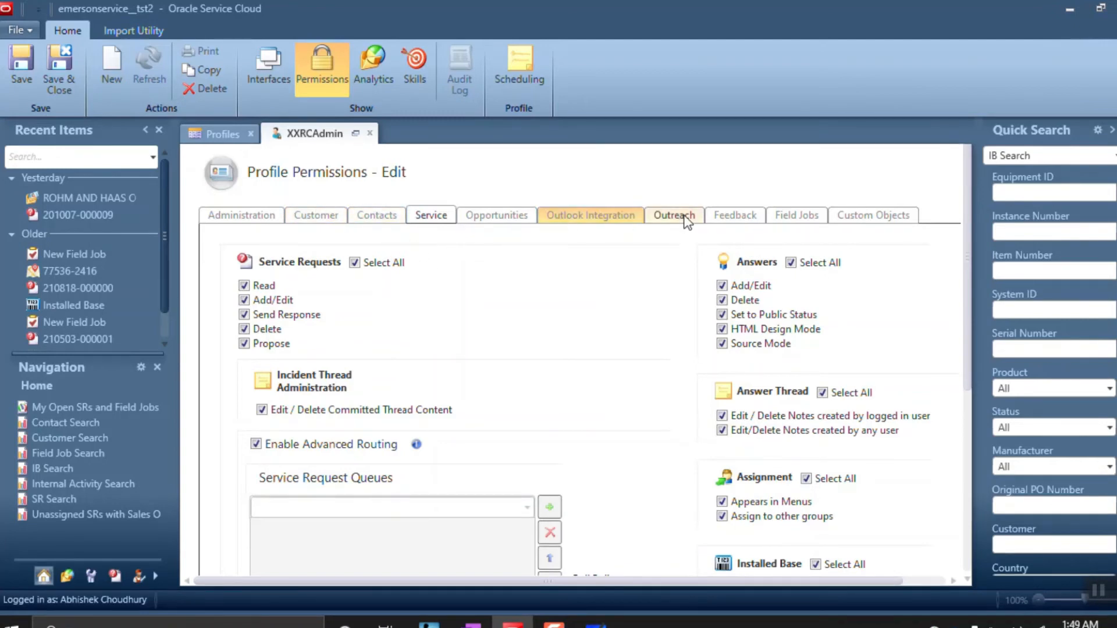
{"action": "left_click", "coordinate": [740, 217]}
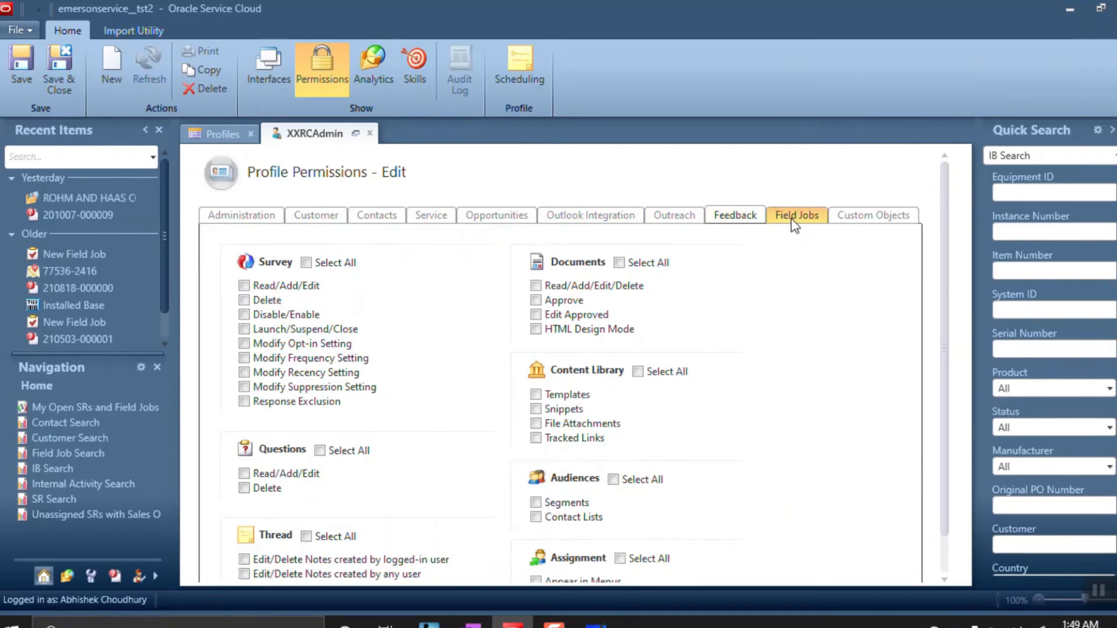
{"action": "left_click", "coordinate": [686, 217]}
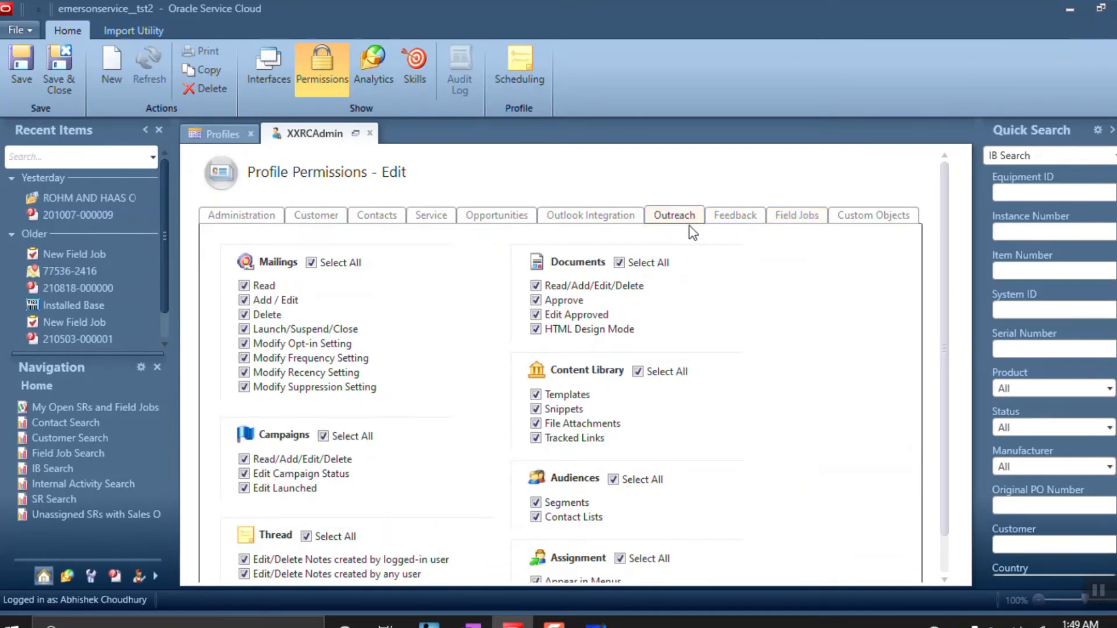
{"action": "left_click", "coordinate": [732, 228]}
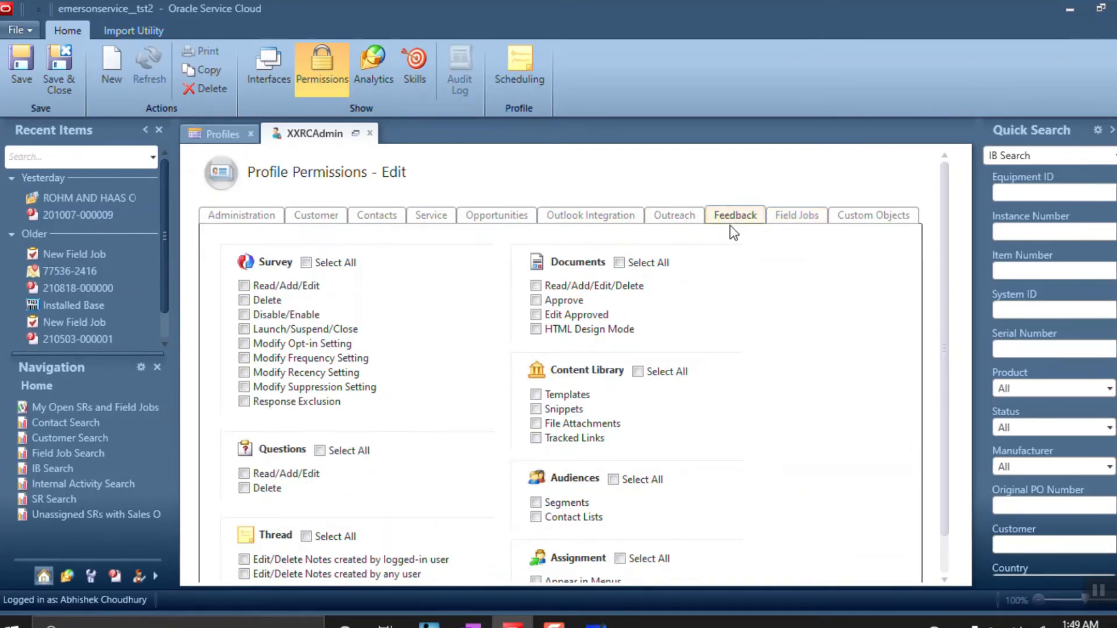
Grant all Survey, Documents, Content Library, Audiences, Appear in Menus, Thread and Questions permissions
{"action": "left_click", "coordinate": [306, 264]}
{"action": "left_click", "coordinate": [619, 262]}
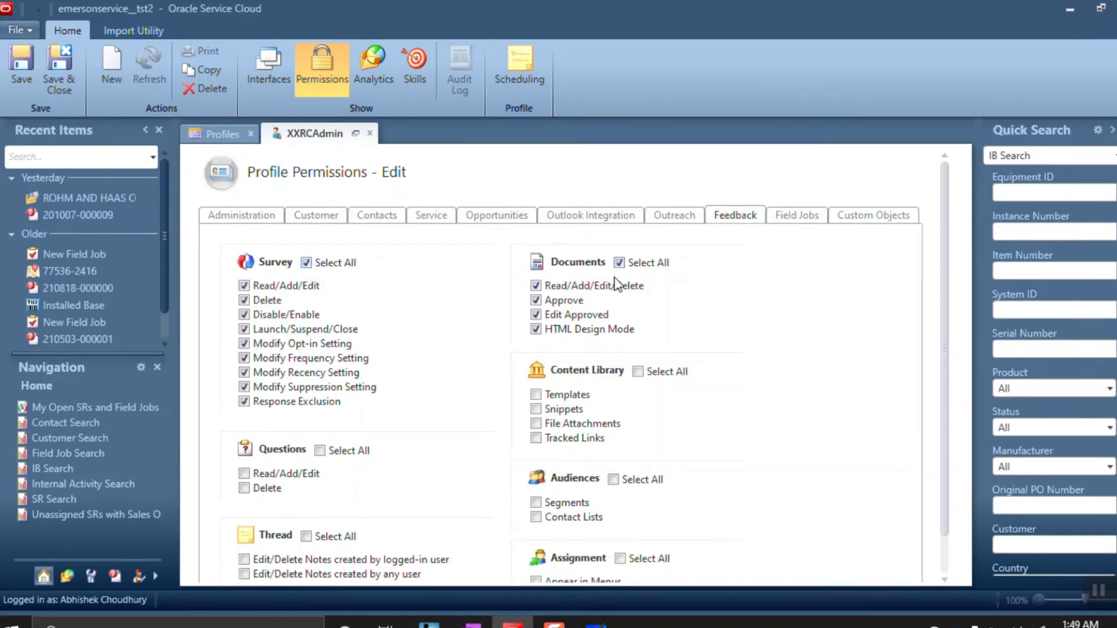
{"action": "left_click", "coordinate": [638, 371]}
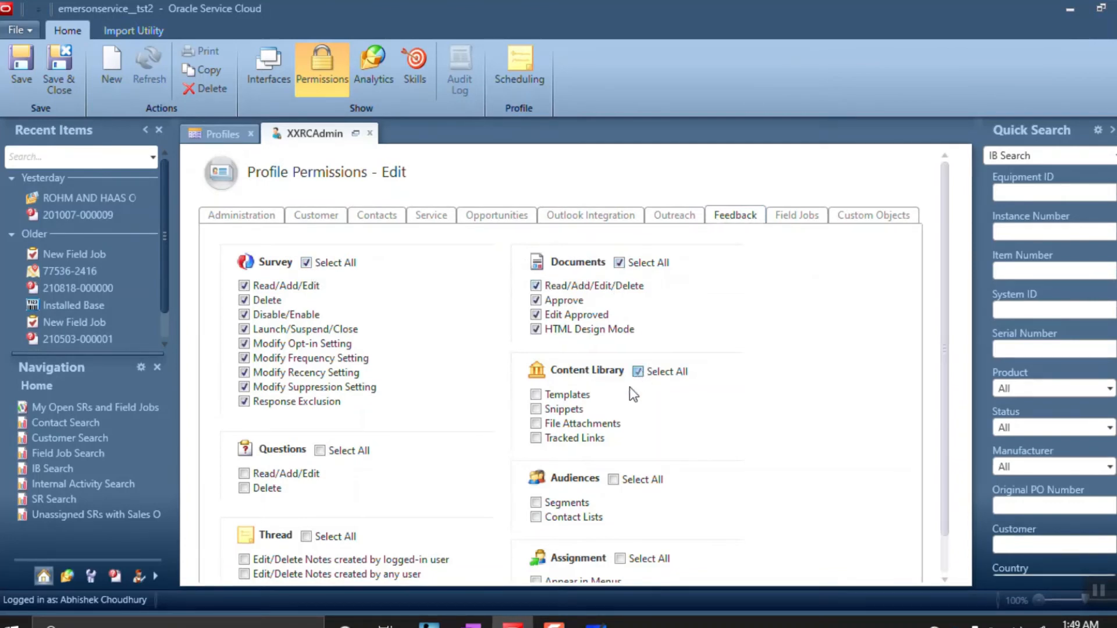
{"action": "left_click", "coordinate": [614, 480]}
{"action": "left_click", "coordinate": [621, 559]}
{"action": "scroll", "coordinate": [628, 509], "scroll_direction": "down", "scroll_amount": 1}
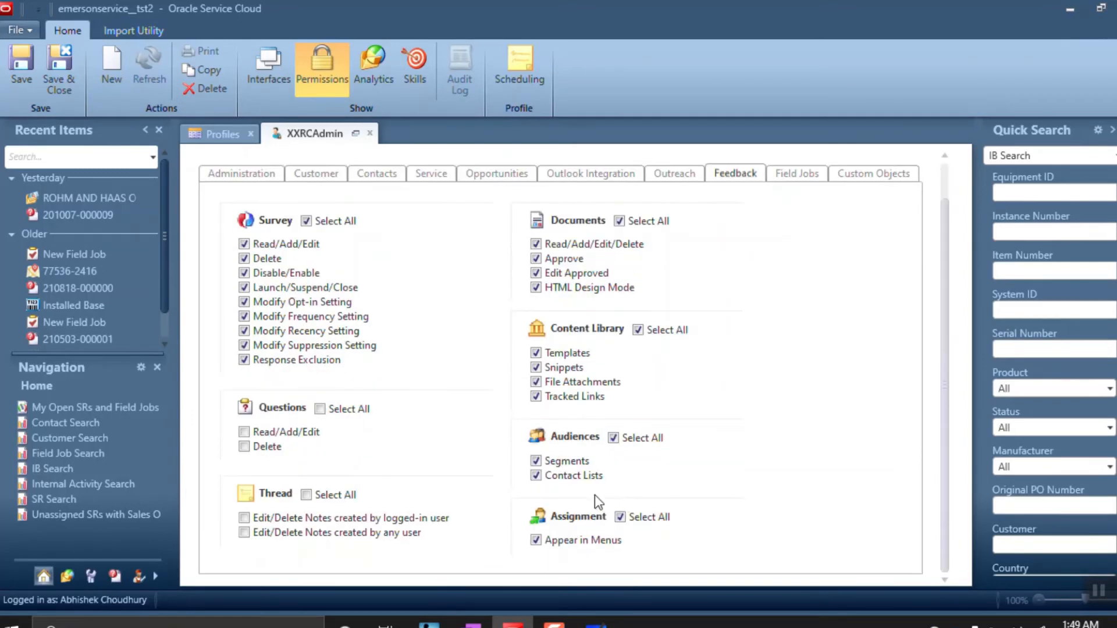
{"action": "left_click", "coordinate": [306, 495]}
{"action": "left_click", "coordinate": [319, 408]}
Grant all Field Jobs and field job thread permissions plus full access to every custom object
{"action": "left_click", "coordinate": [792, 174]}
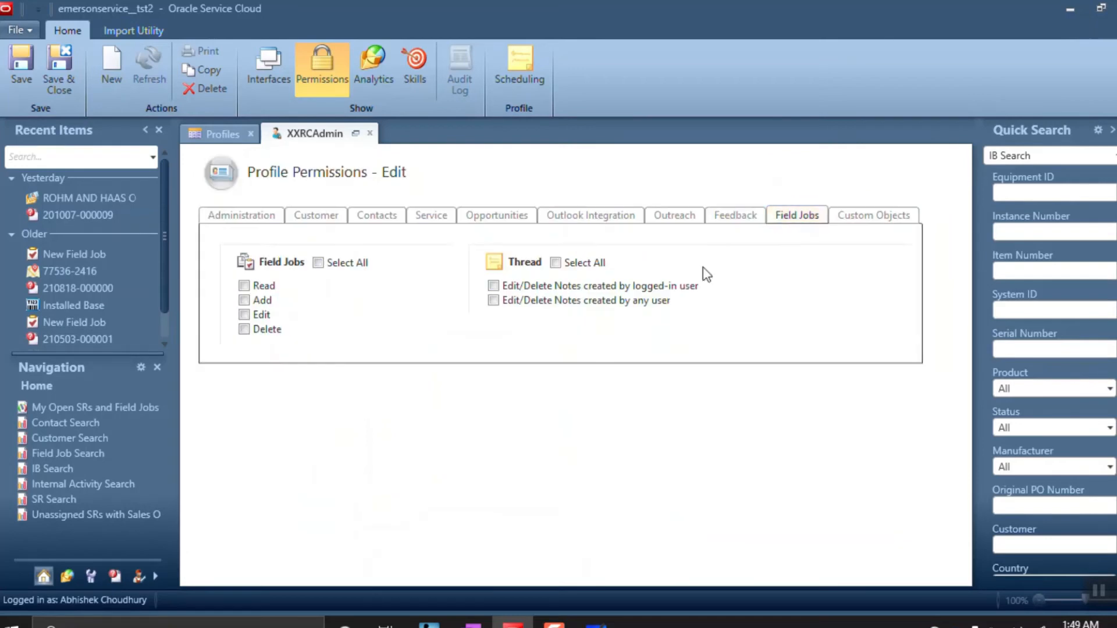
{"action": "left_click", "coordinate": [317, 263]}
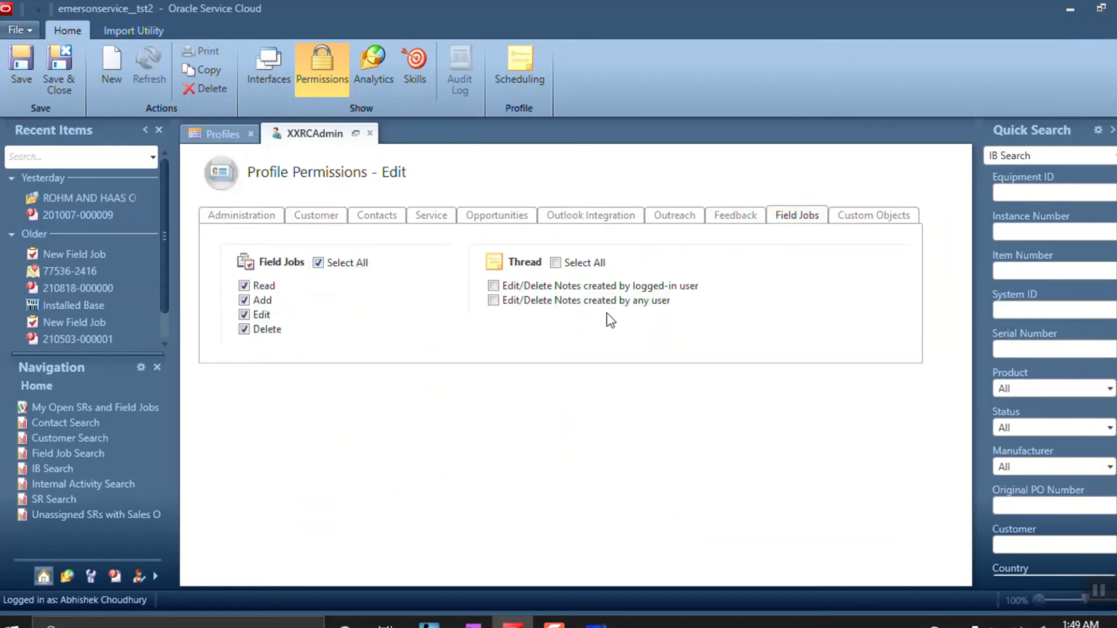
{"action": "left_click", "coordinate": [557, 262]}
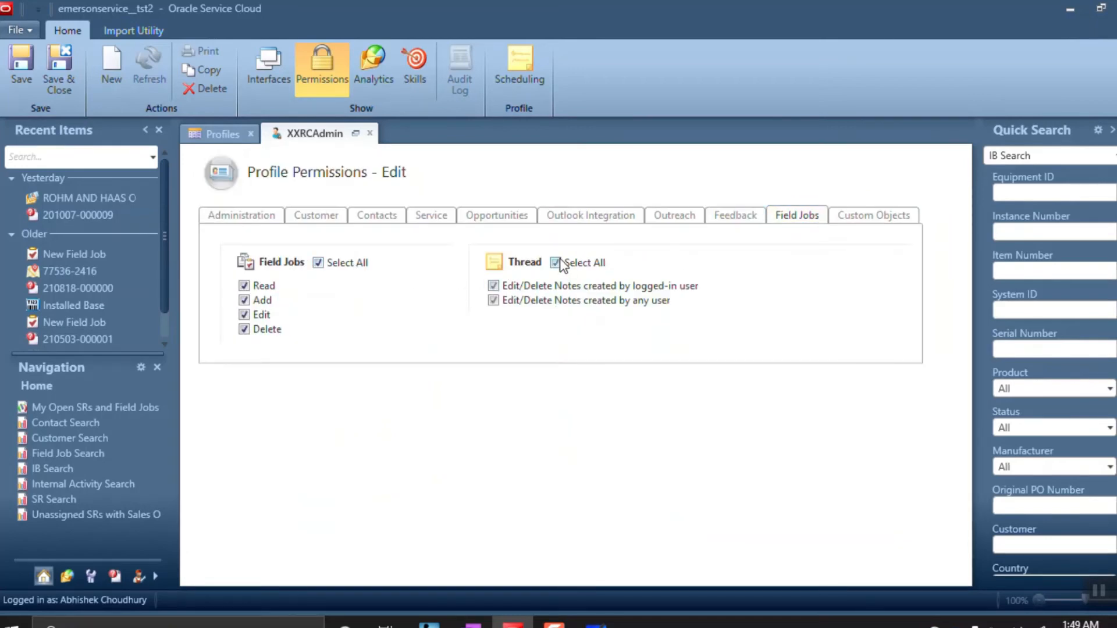
{"action": "left_click", "coordinate": [843, 215]}
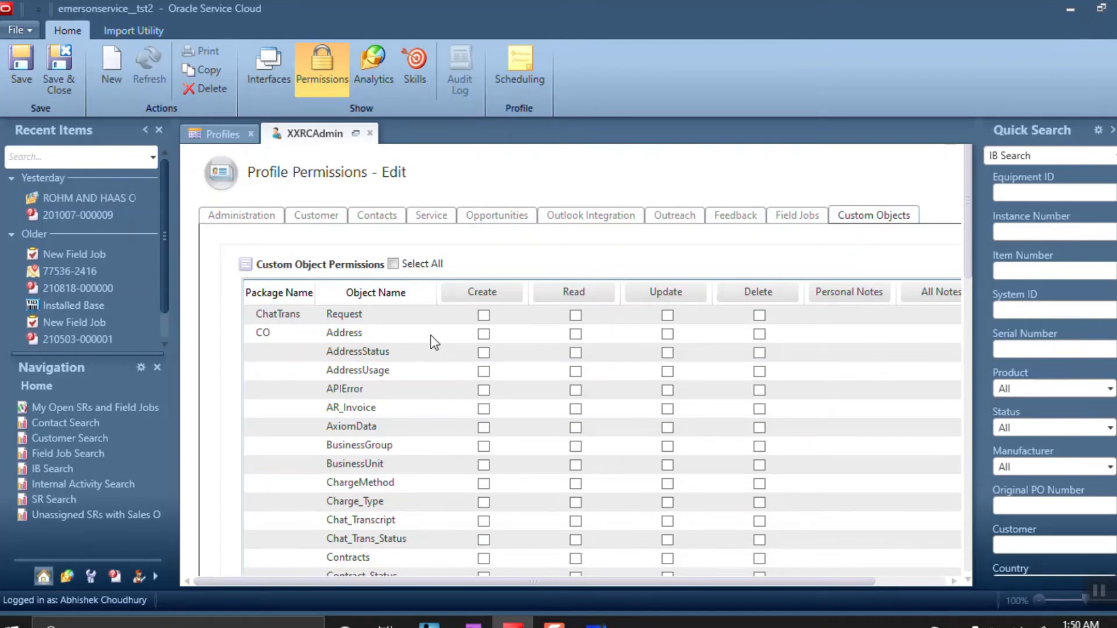
{"action": "left_click", "coordinate": [393, 264]}
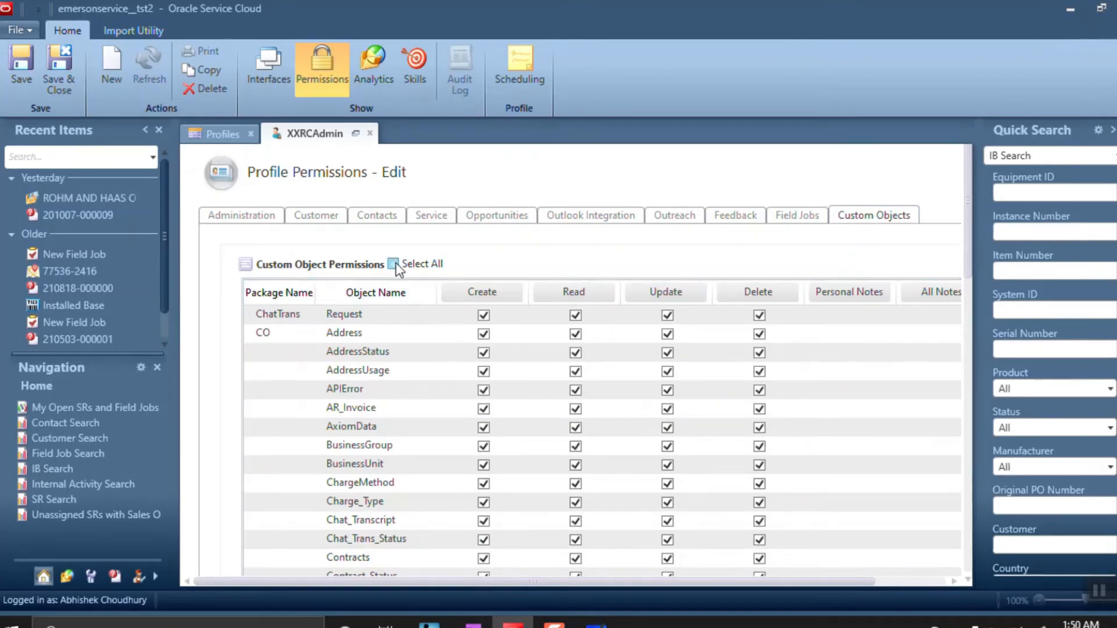
{"action": "left_click", "coordinate": [251, 214]}
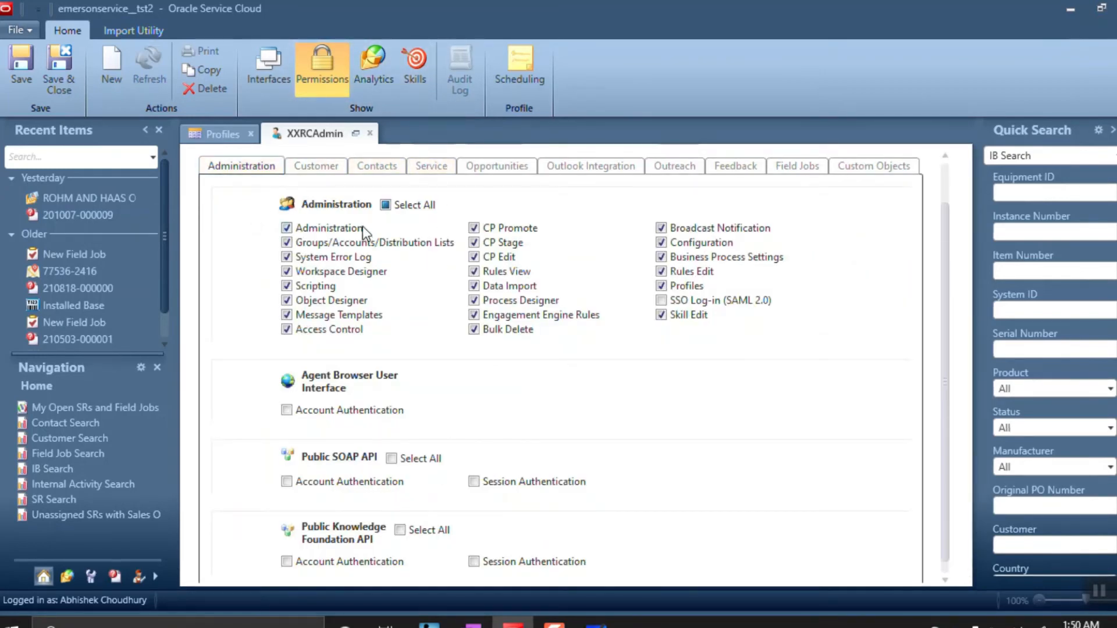
Grant every Analytics permission, including Administrator, with Select All
{"action": "left_click", "coordinate": [382, 65]}
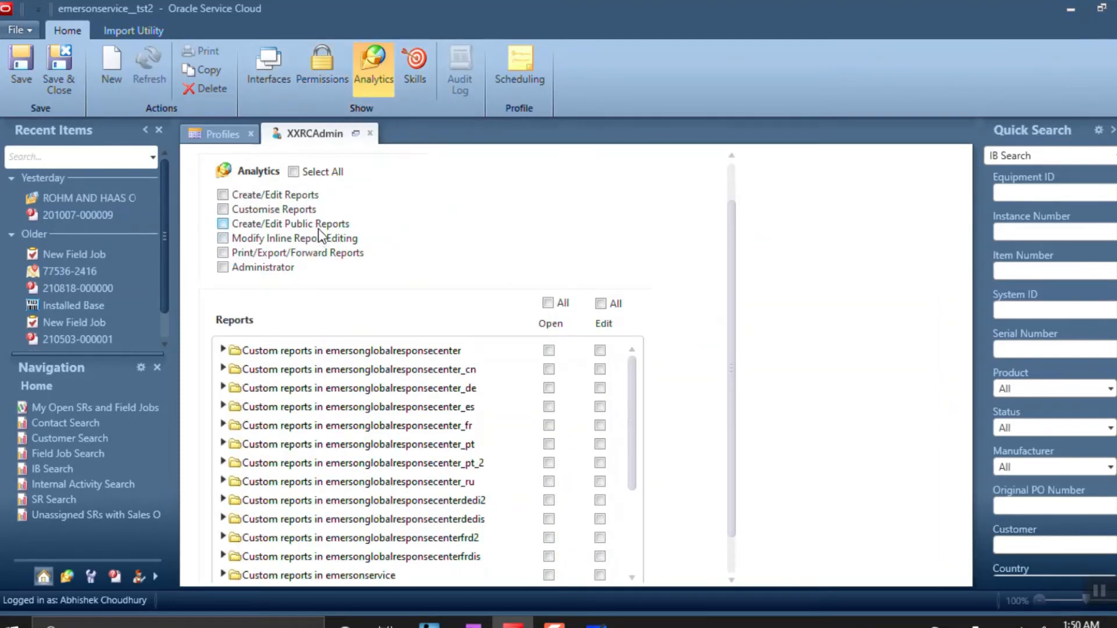
{"action": "mouse_move", "coordinate": [320, 232]}
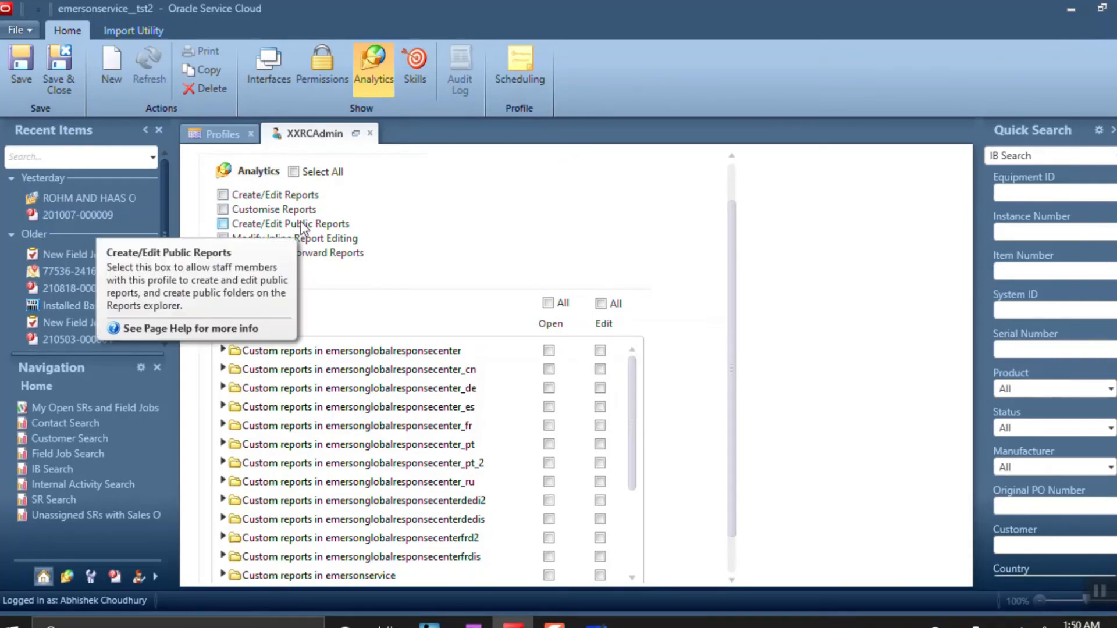
{"action": "left_click", "coordinate": [293, 172]}
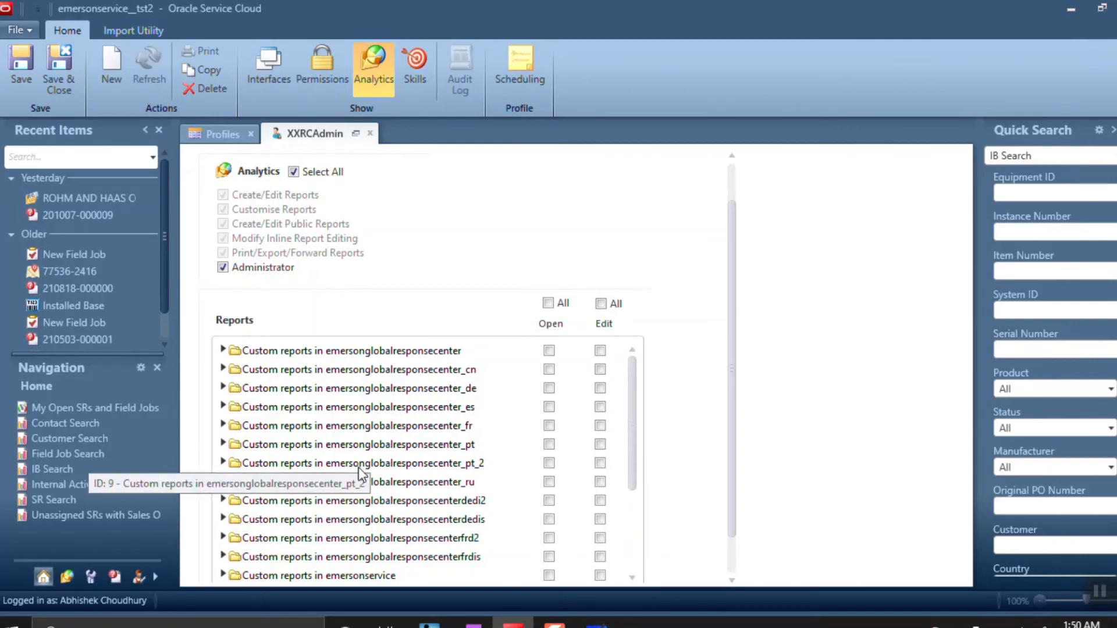
{"action": "scroll", "coordinate": [359, 467], "scroll_direction": "down", "scroll_amount": 3}
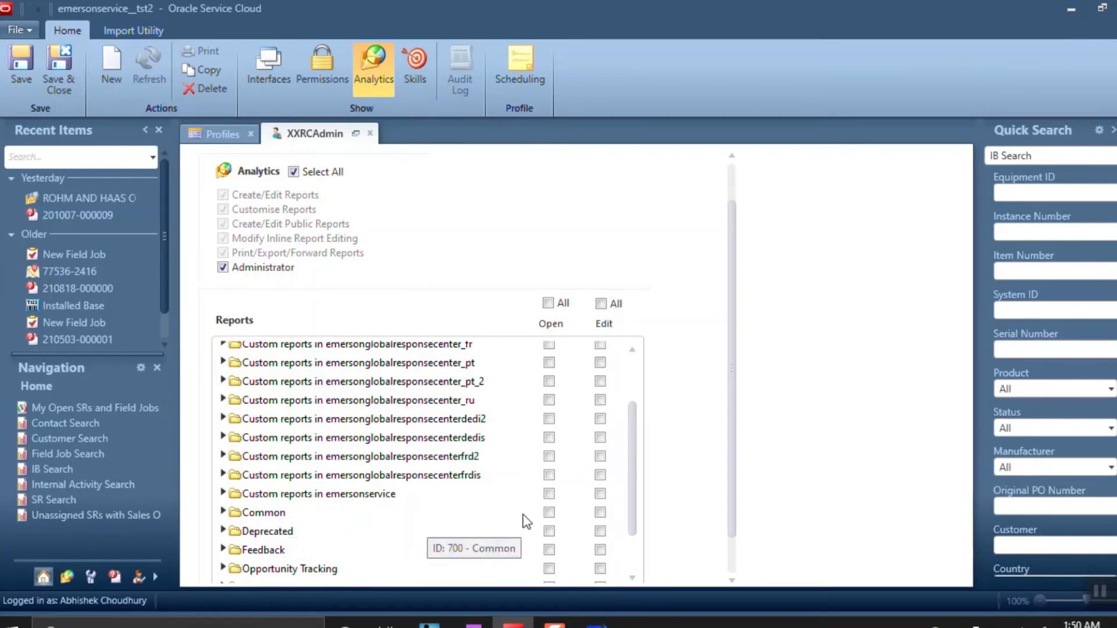
Give the profile Open and Edit access to every report folder
{"action": "left_click", "coordinate": [549, 494]}
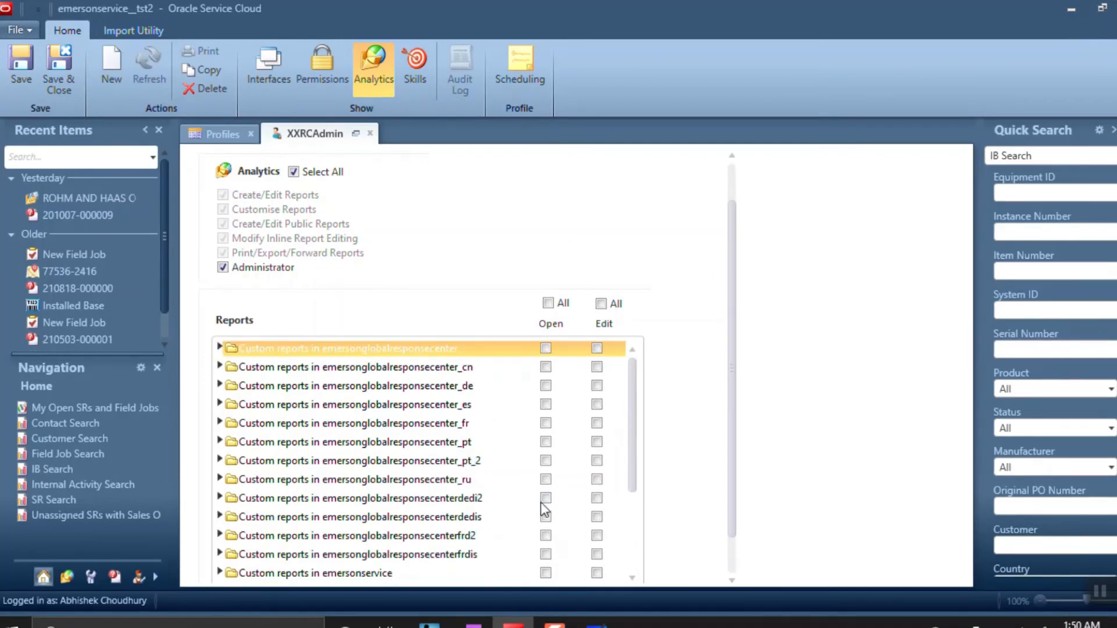
{"action": "scroll", "coordinate": [523, 492], "scroll_direction": "down", "scroll_amount": 3}
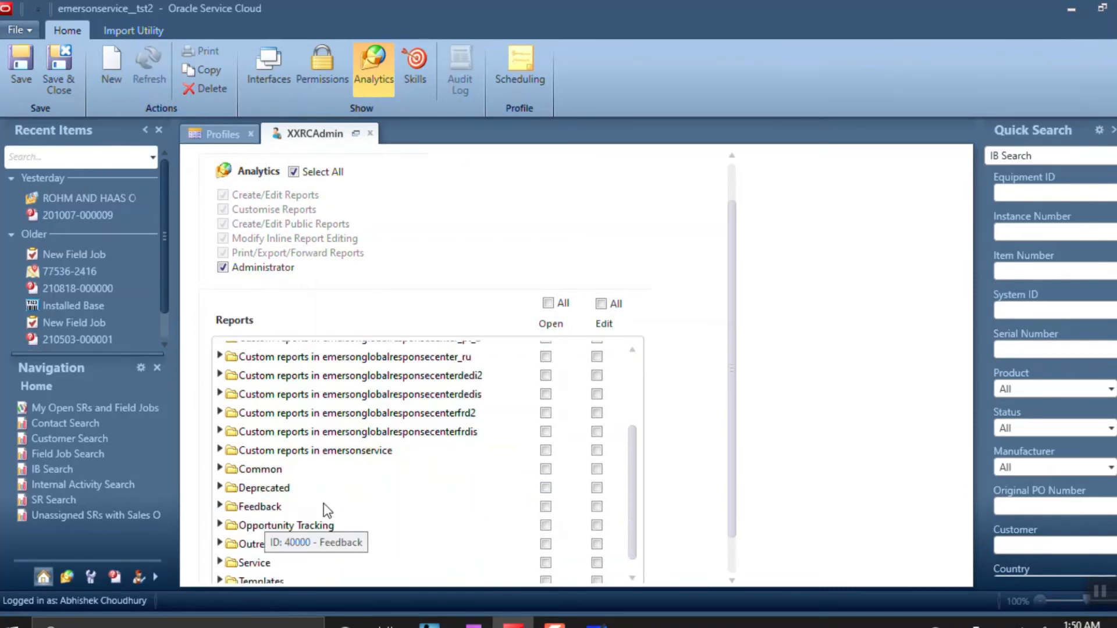
{"action": "left_click", "coordinate": [556, 548]}
{"action": "left_click", "coordinate": [548, 544]}
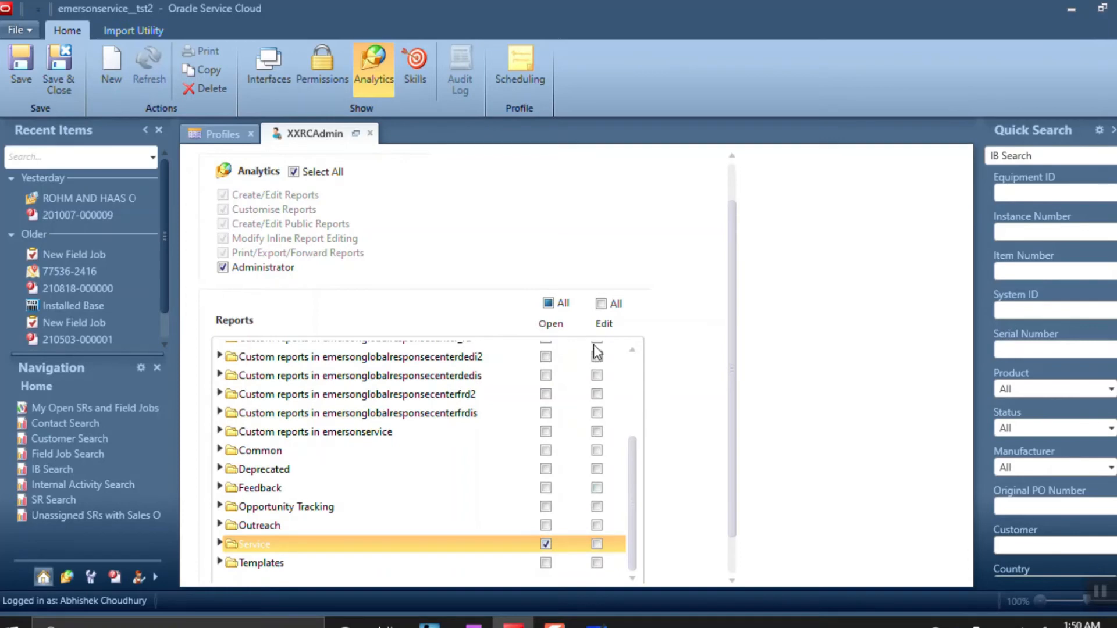
{"action": "left_click", "coordinate": [596, 544]}
{"action": "left_click", "coordinate": [547, 305]}
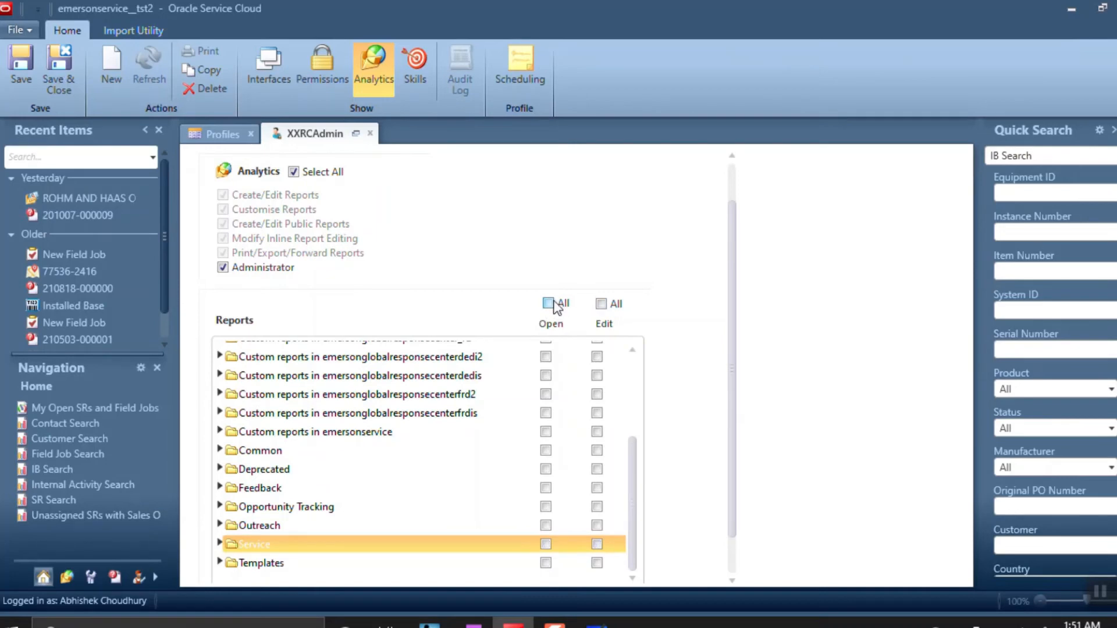
{"action": "left_click", "coordinate": [560, 306]}
{"action": "left_click", "coordinate": [602, 304]}
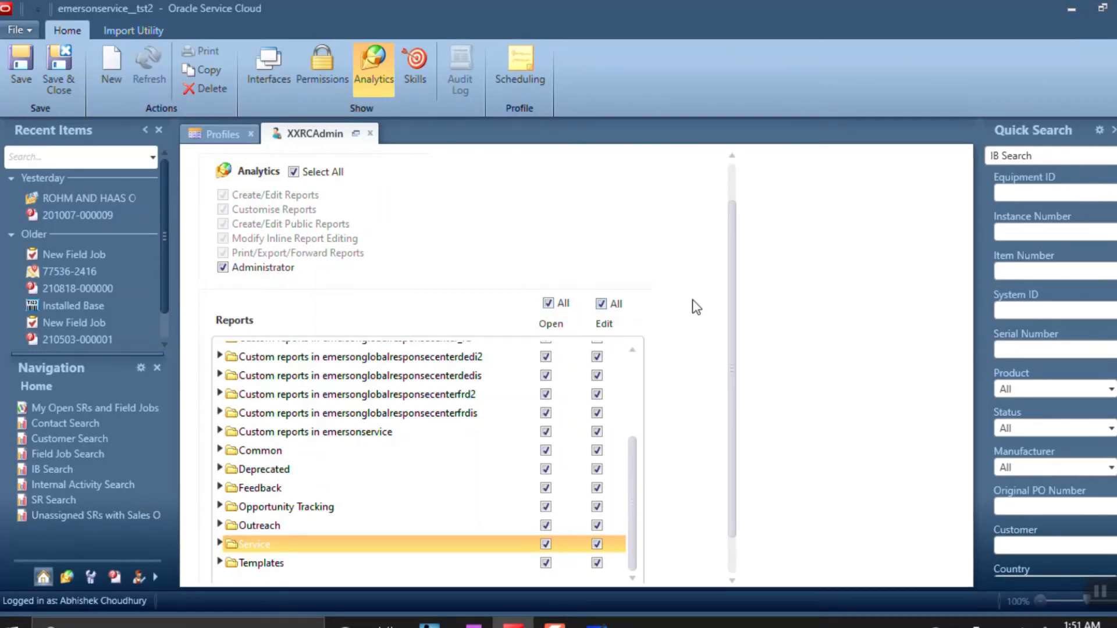
{"action": "scroll", "coordinate": [728, 284], "scroll_direction": "up", "scroll_amount": 1}
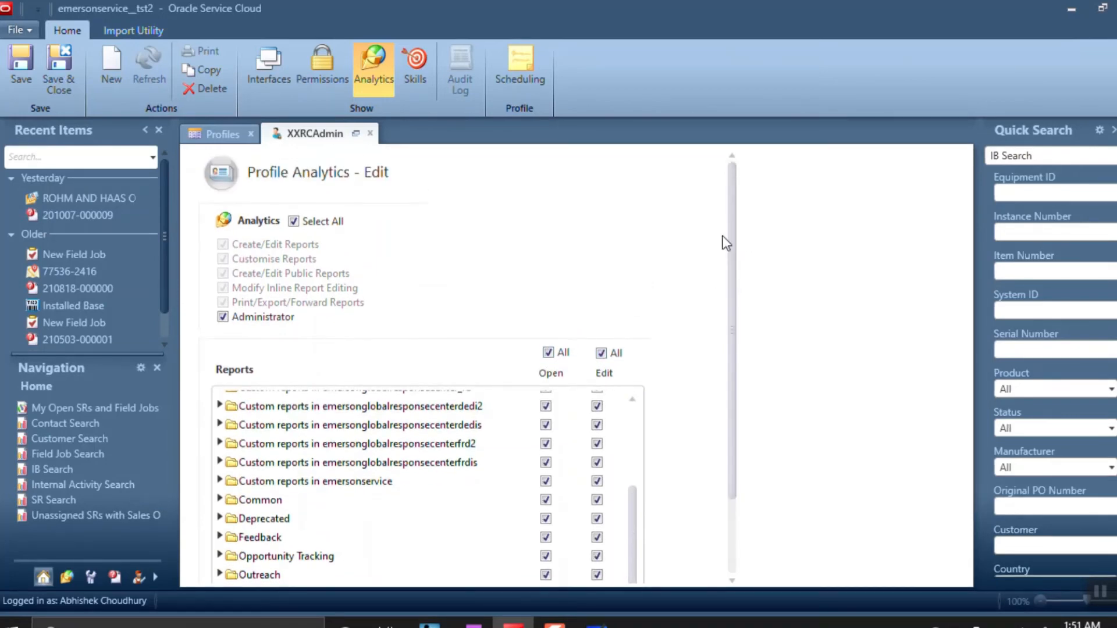
Review Skills and the emersonservice interface access with XXRCAdmin navigation set, then save the profile
{"action": "left_click", "coordinate": [414, 84]}
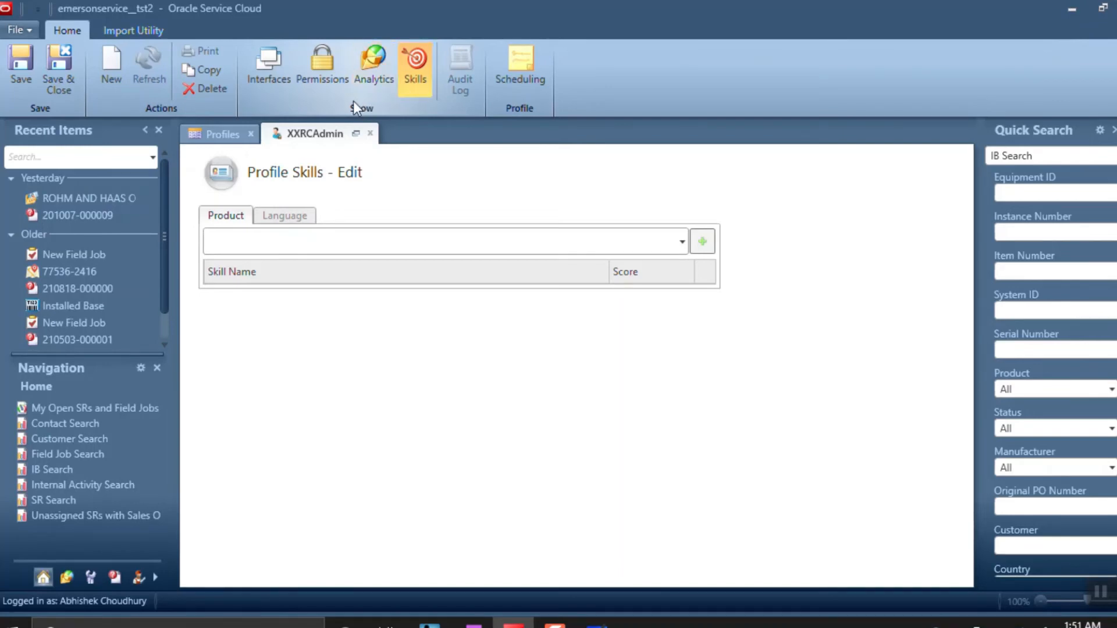
{"action": "left_click", "coordinate": [268, 84]}
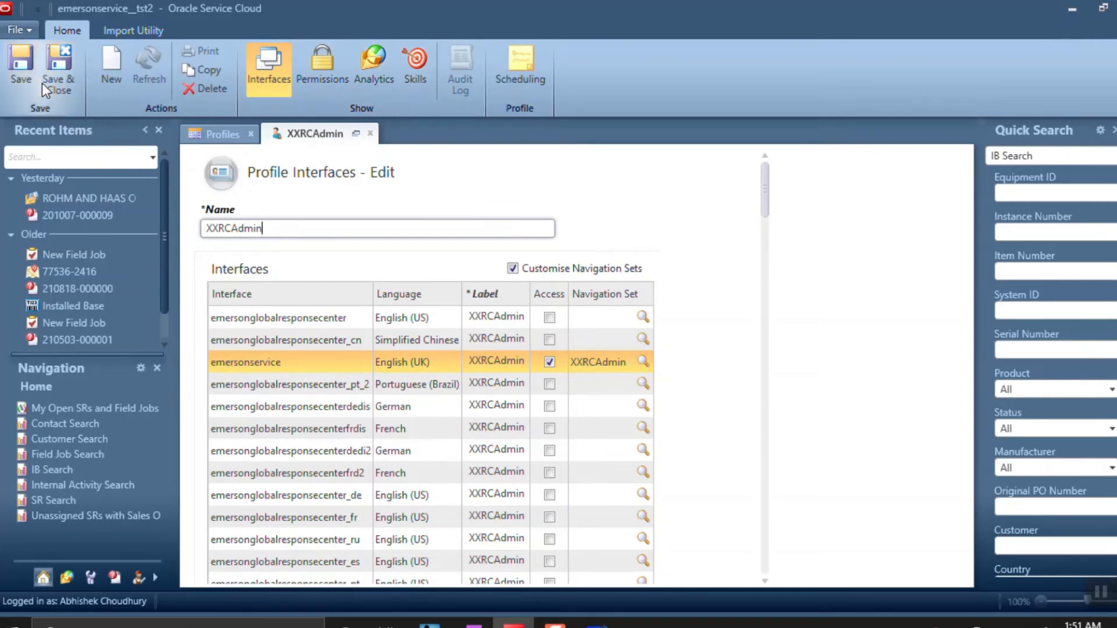
{"action": "left_click", "coordinate": [23, 68]}
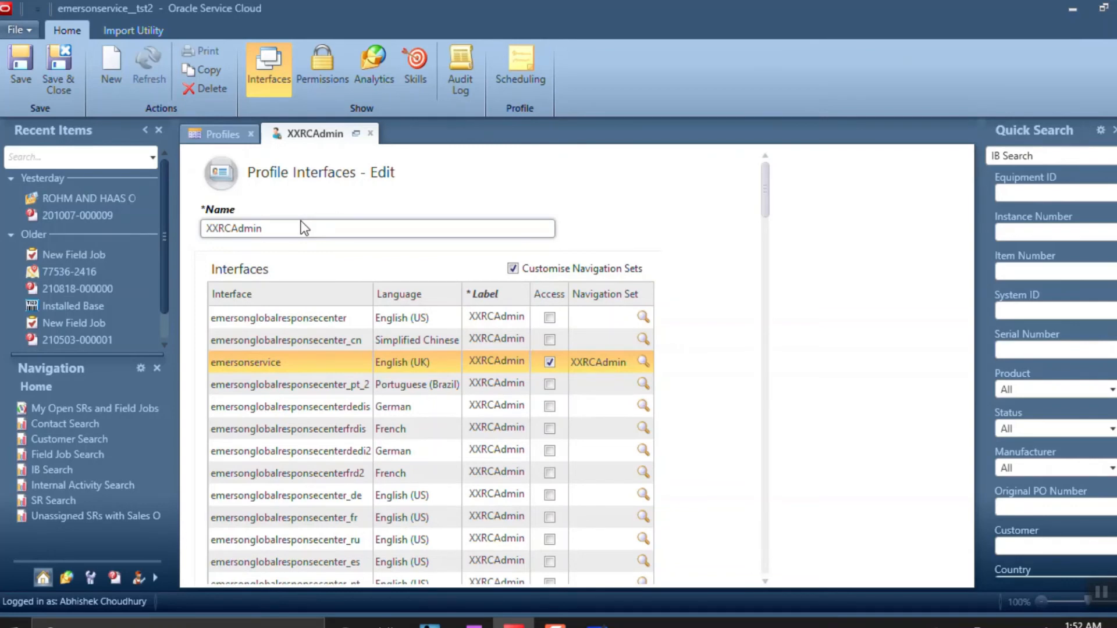
{"action": "left_click", "coordinate": [597, 626]}
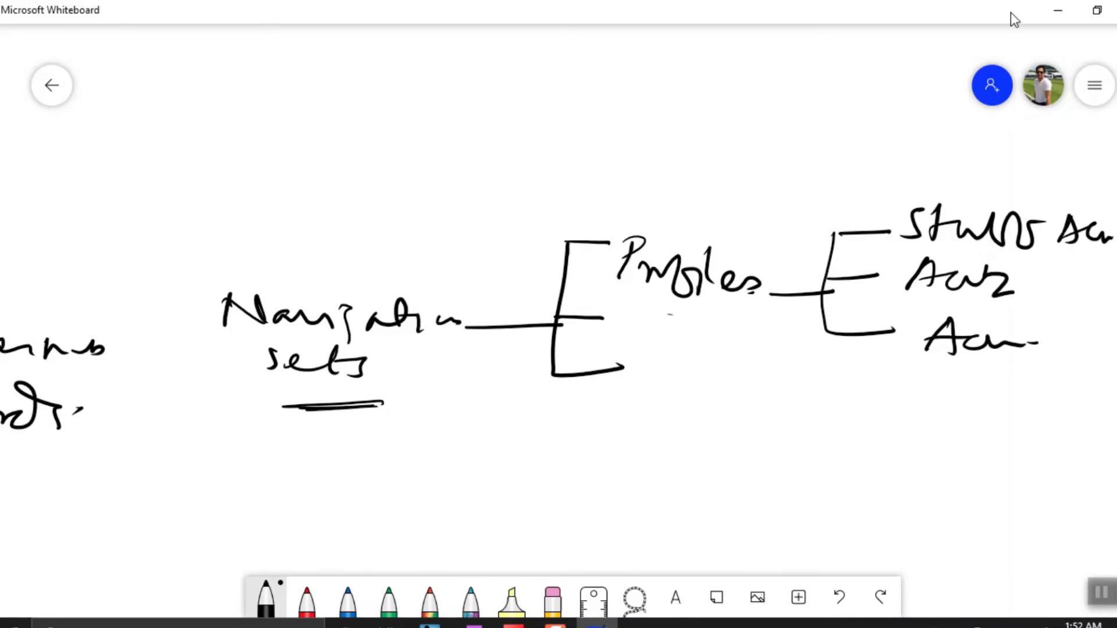
{"action": "left_click", "coordinate": [1058, 10]}
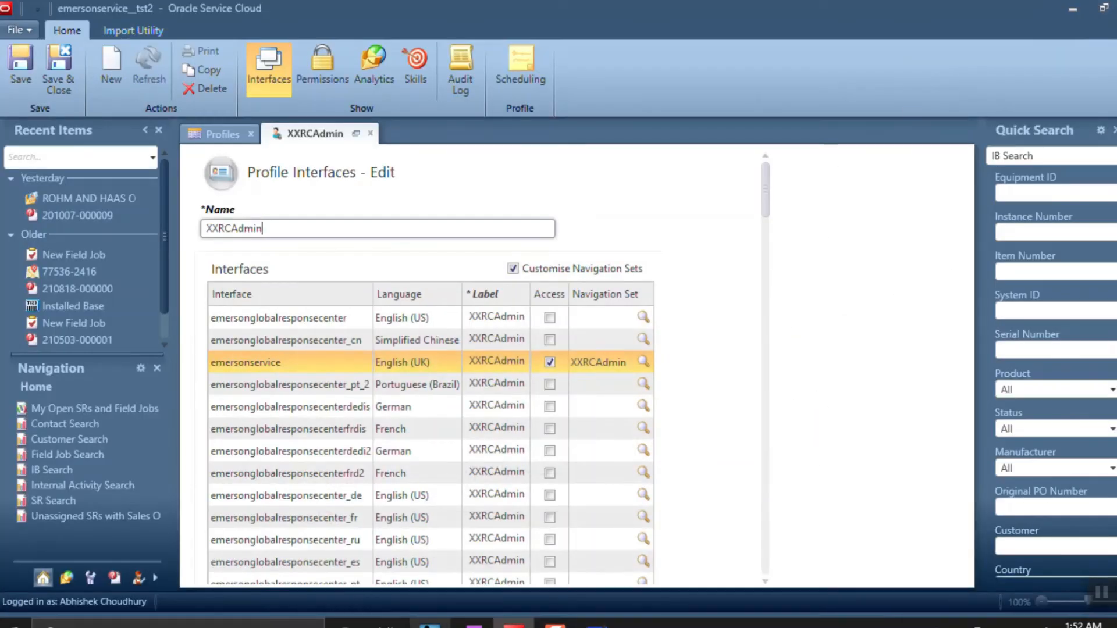
Look over OneNote's table of planned staff accounts, navigation sets and profiles, then return to Oracle
{"action": "left_click", "coordinate": [474, 625]}
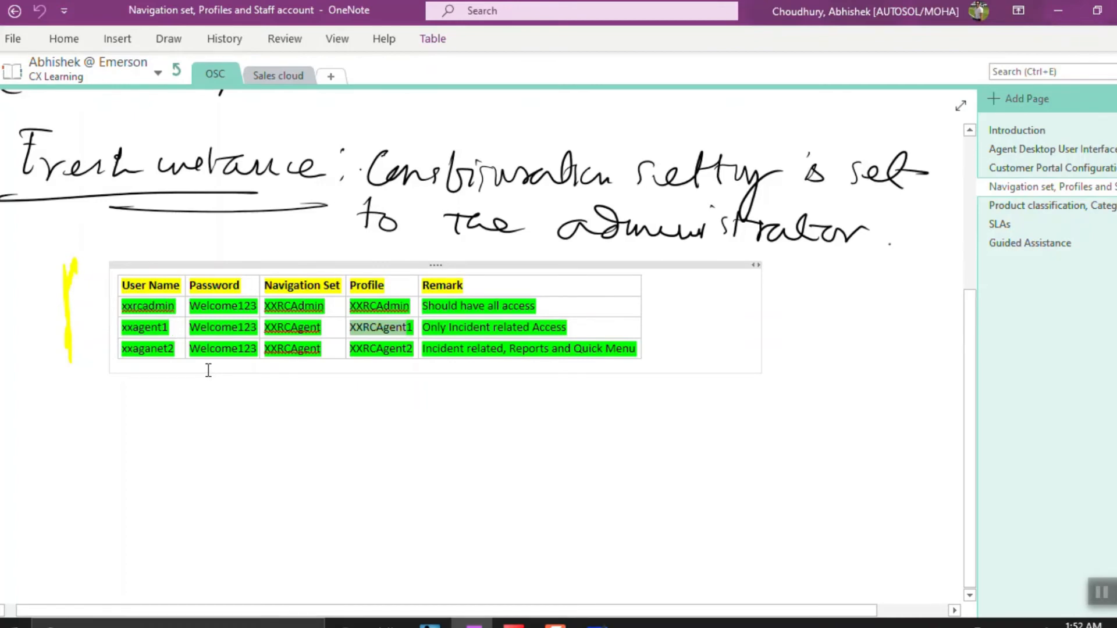
{"action": "key", "text": "alt+Tab"}
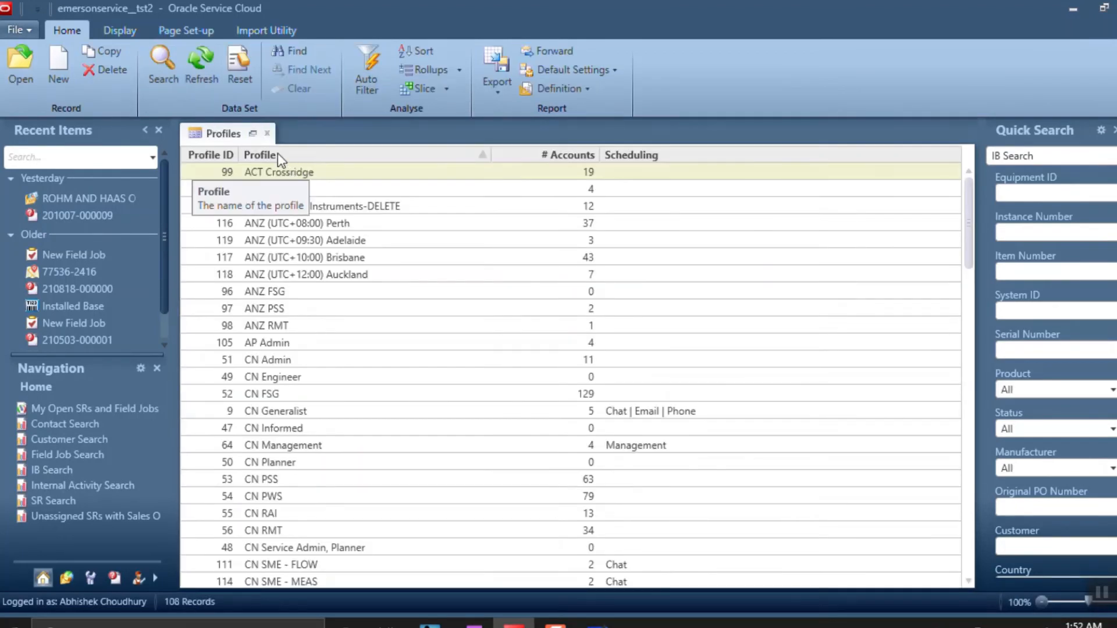
Close the Profiles tab and open Configuration's Staff Management > Staff Accounts by Profile report
{"action": "left_click", "coordinate": [268, 134]}
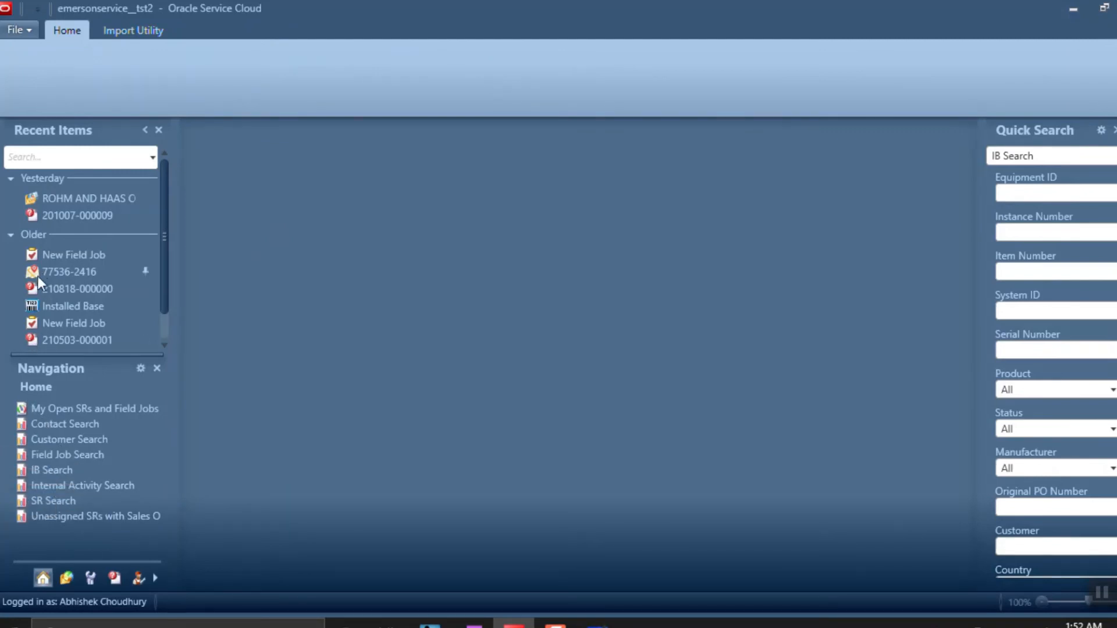
{"action": "left_click", "coordinate": [88, 577]}
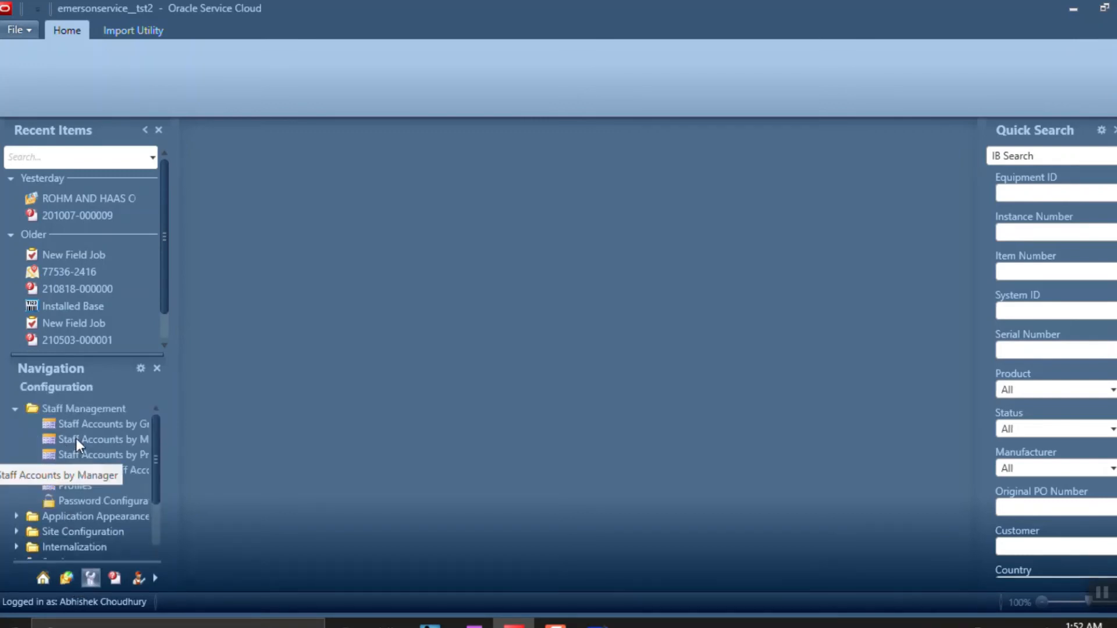
{"action": "left_click", "coordinate": [82, 455]}
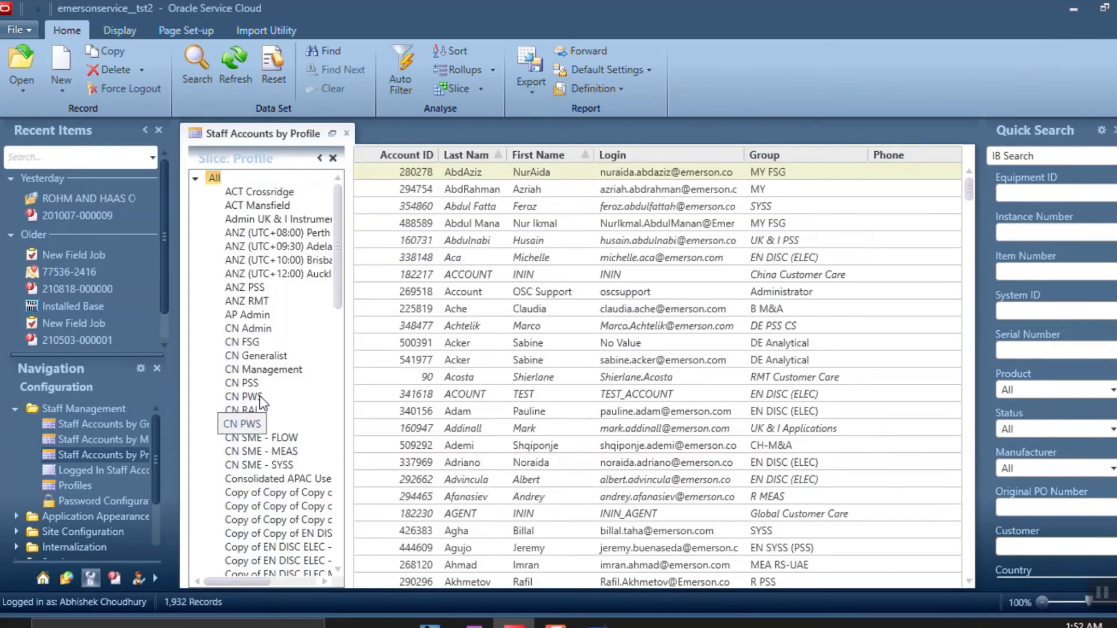
Start a new staff account and set its default country to American Samoa
{"action": "left_click", "coordinate": [62, 65]}
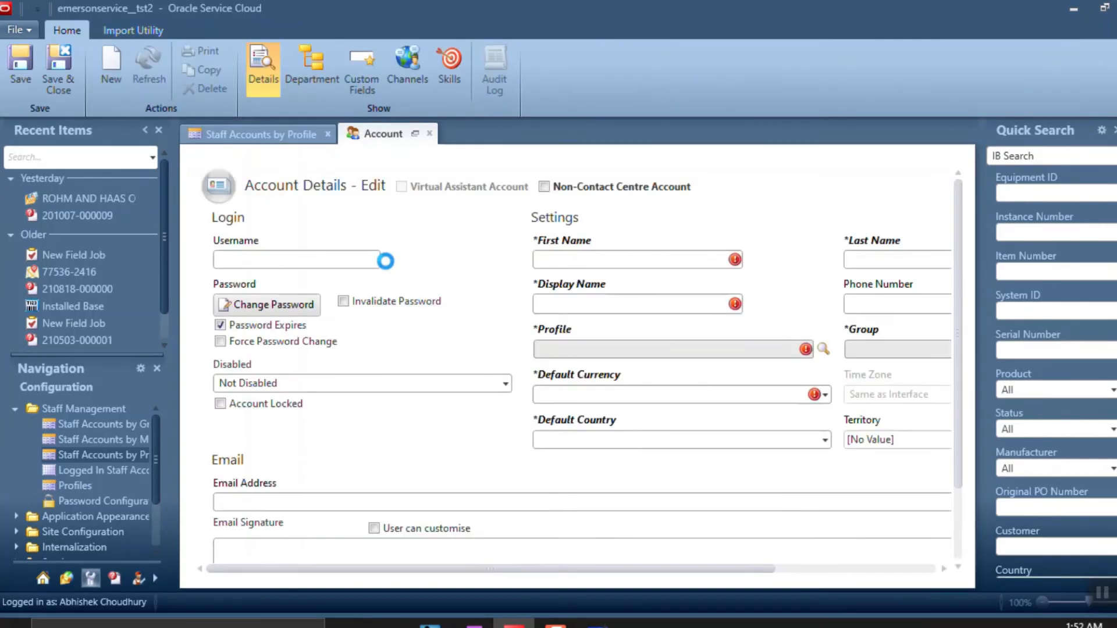
{"action": "key", "text": "alt+Tab"}
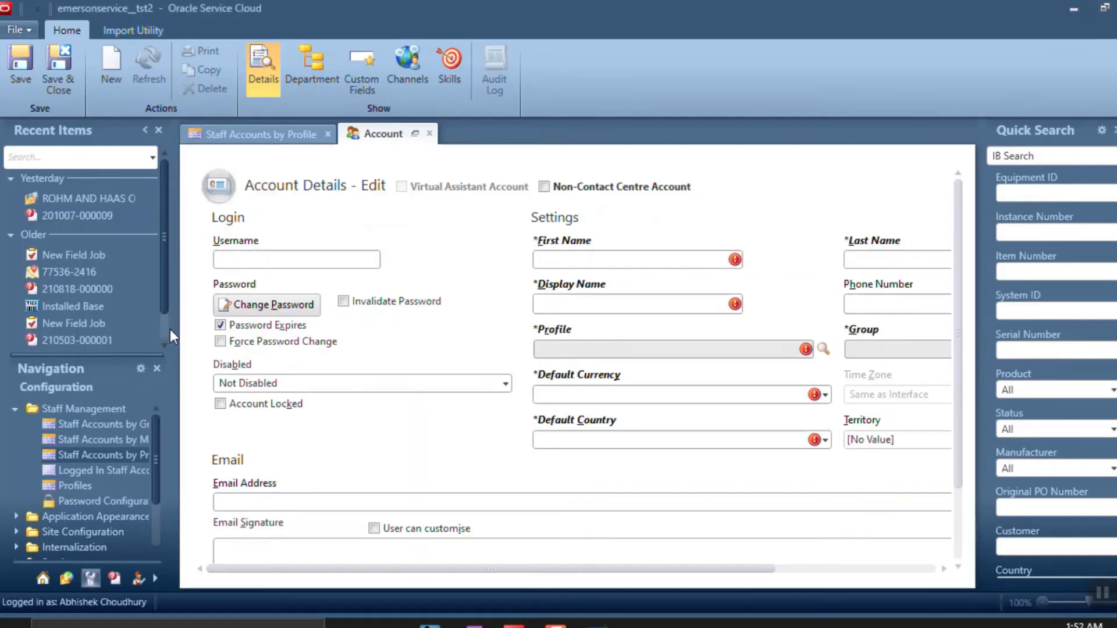
{"action": "key", "text": "alt+Tab"}
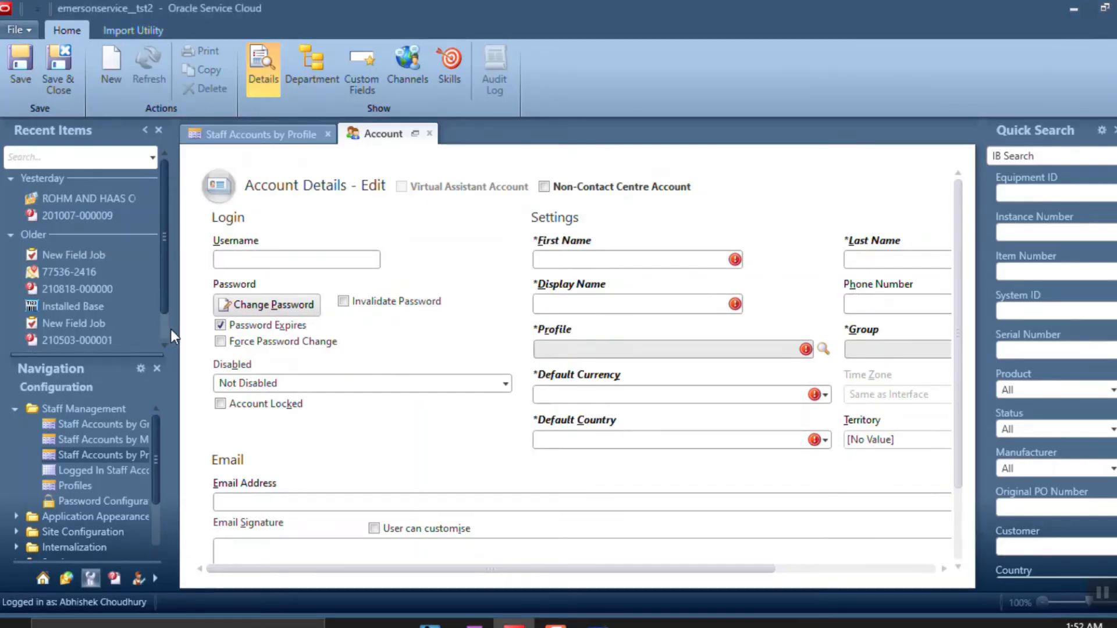
{"action": "key", "text": "Tab"}
{"action": "key", "text": "c"}
{"action": "key", "text": "a"}
{"action": "key", "text": "m"}
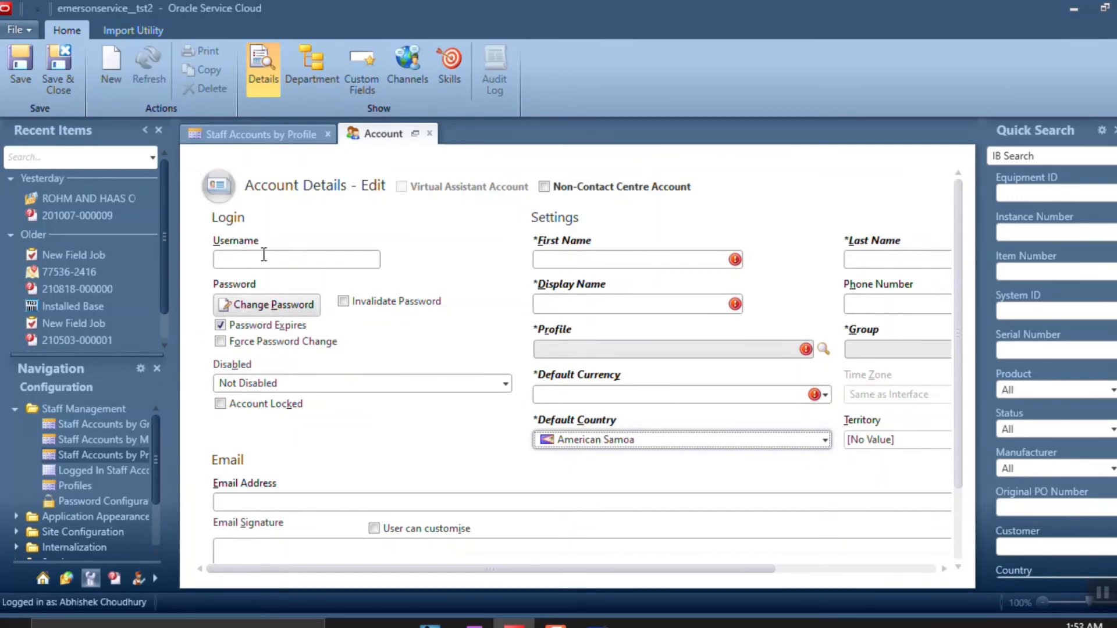
Enter username 'xxrcadm' and the staff member's first and last name
{"action": "left_click", "coordinate": [263, 258]}
{"action": "type", "text": "xxrc"}
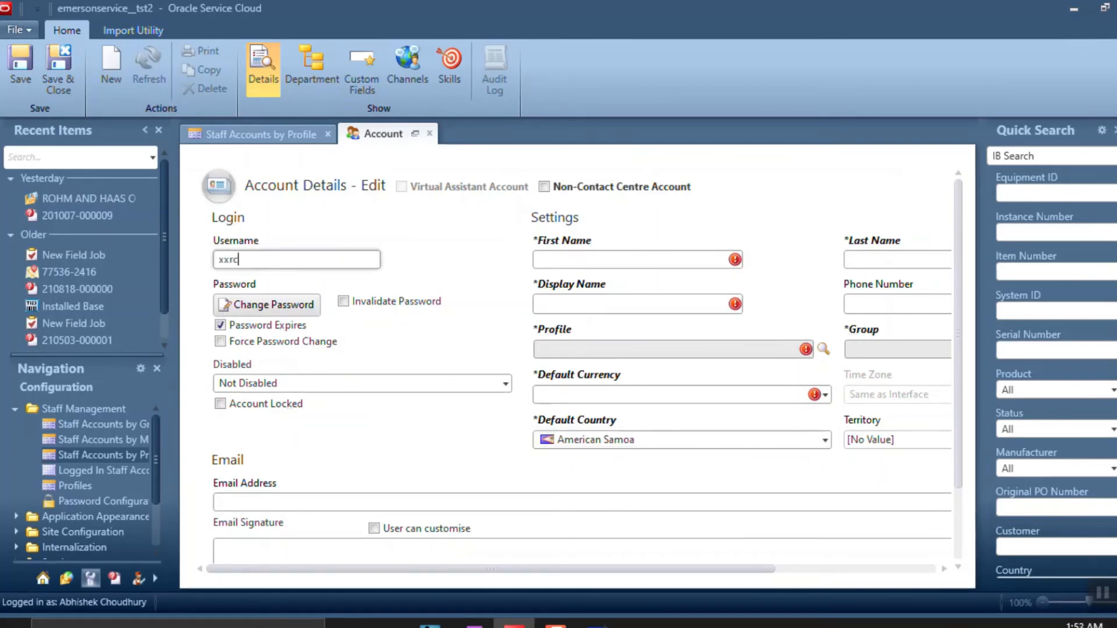
{"action": "type", "text": "admin"}
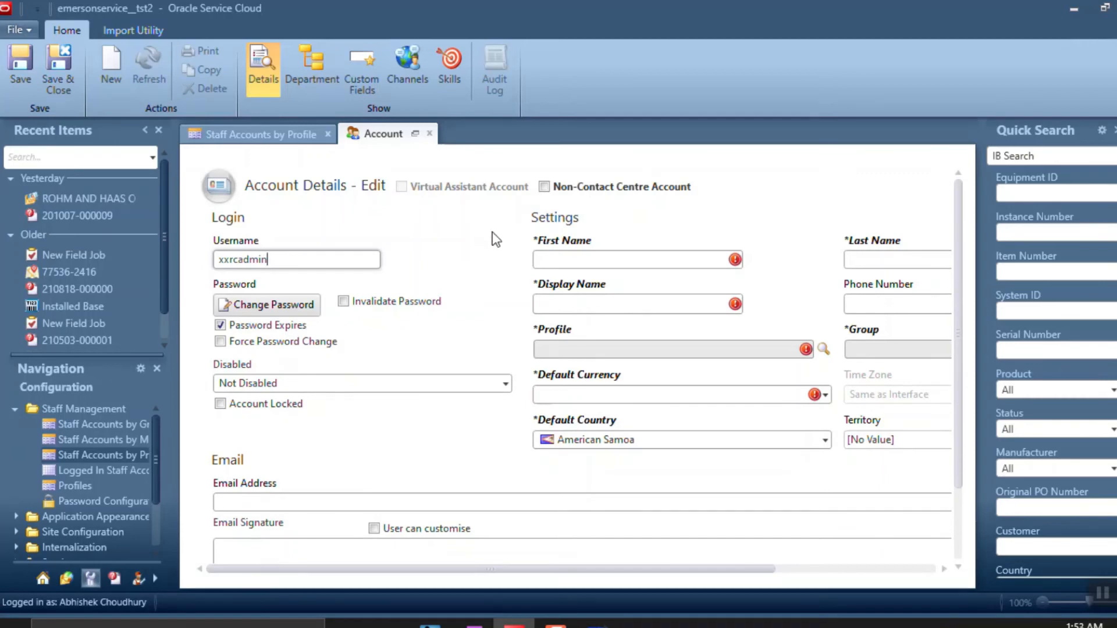
{"action": "left_click", "coordinate": [552, 258]}
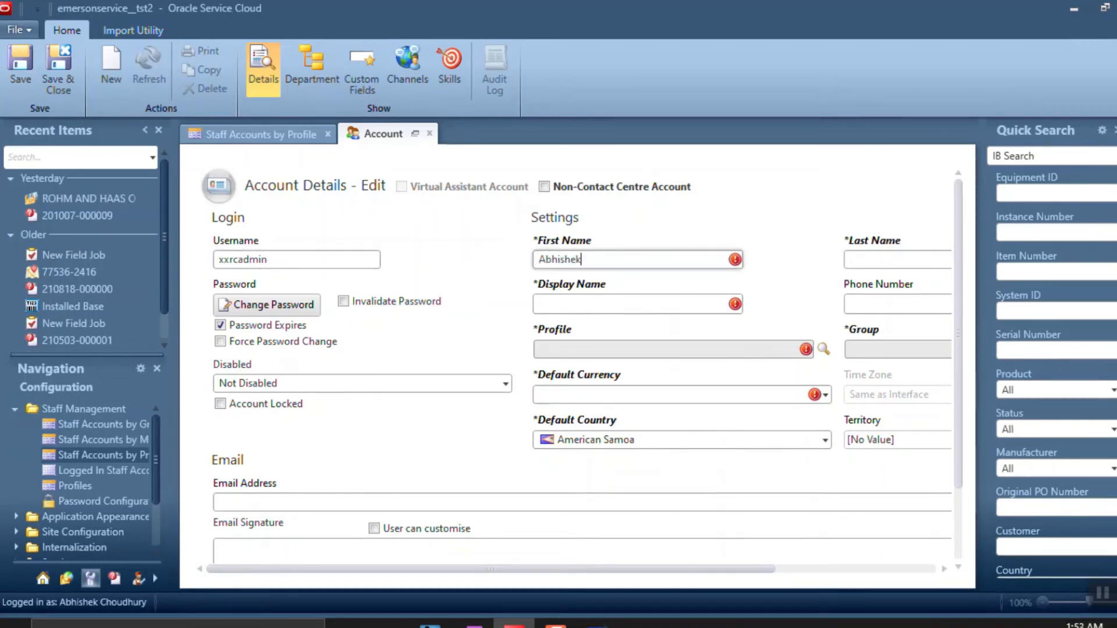
{"action": "key", "text": "Tab"}
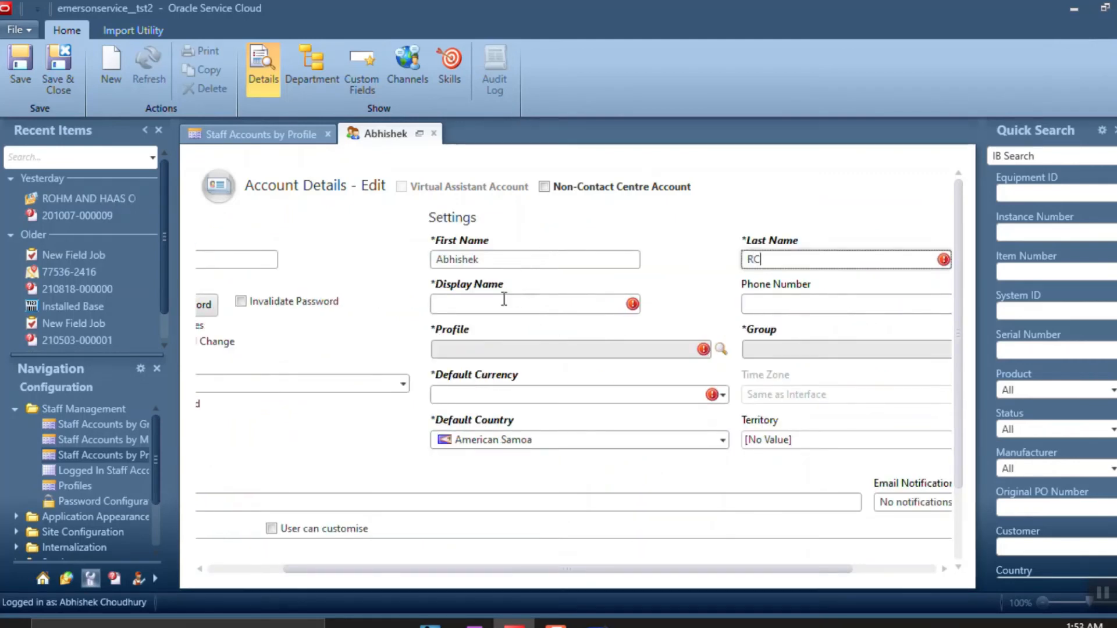
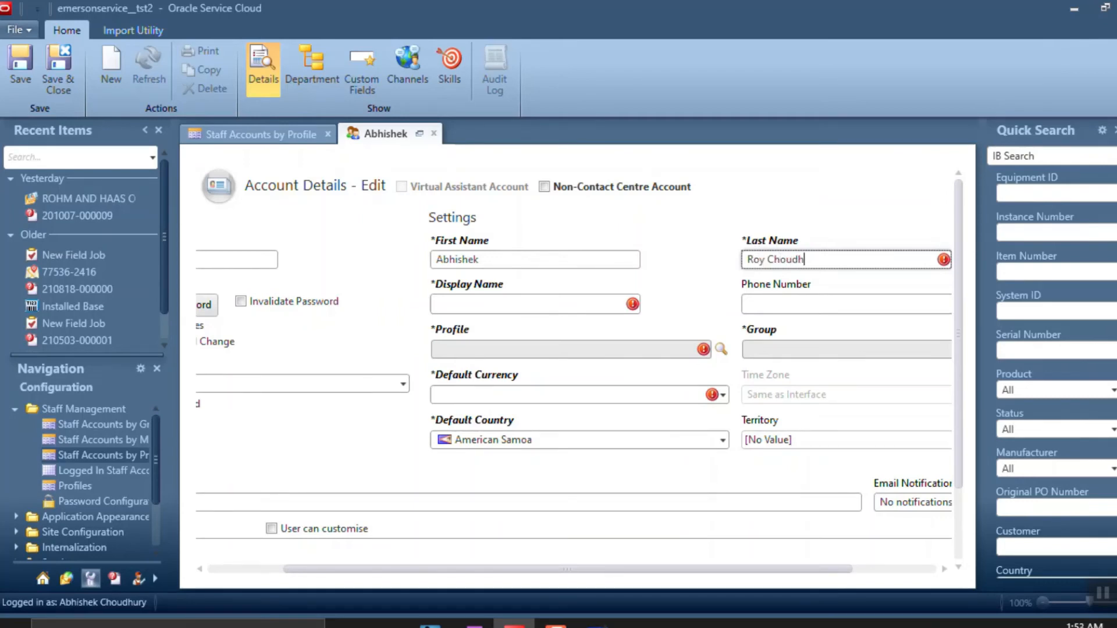
Enter the staff member's display name and bring up the password change
{"action": "left_click", "coordinate": [486, 301]}
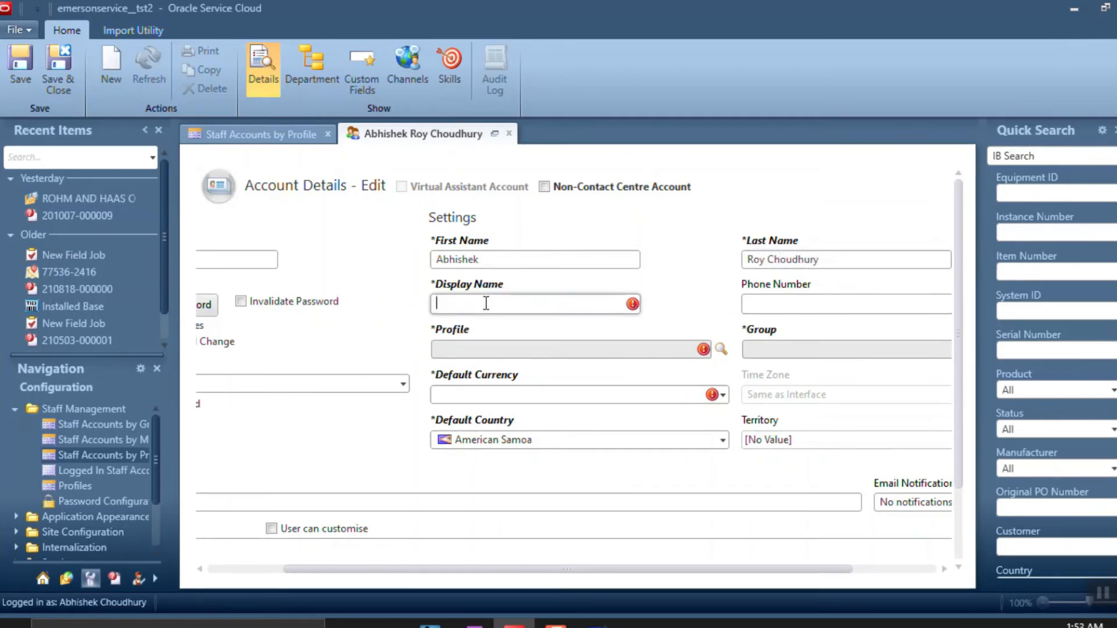
{"action": "key", "text": "BackSpace"}
{"action": "key", "text": "BackSpace"}
{"action": "key", "text": "BackSpace"}
{"action": "key", "text": "BackSpace"}
{"action": "key", "text": "BackSpace"}
{"action": "key", "text": "BackSpace"}
{"action": "key", "text": "BackSpace"}
{"action": "key", "text": "BackSpace"}
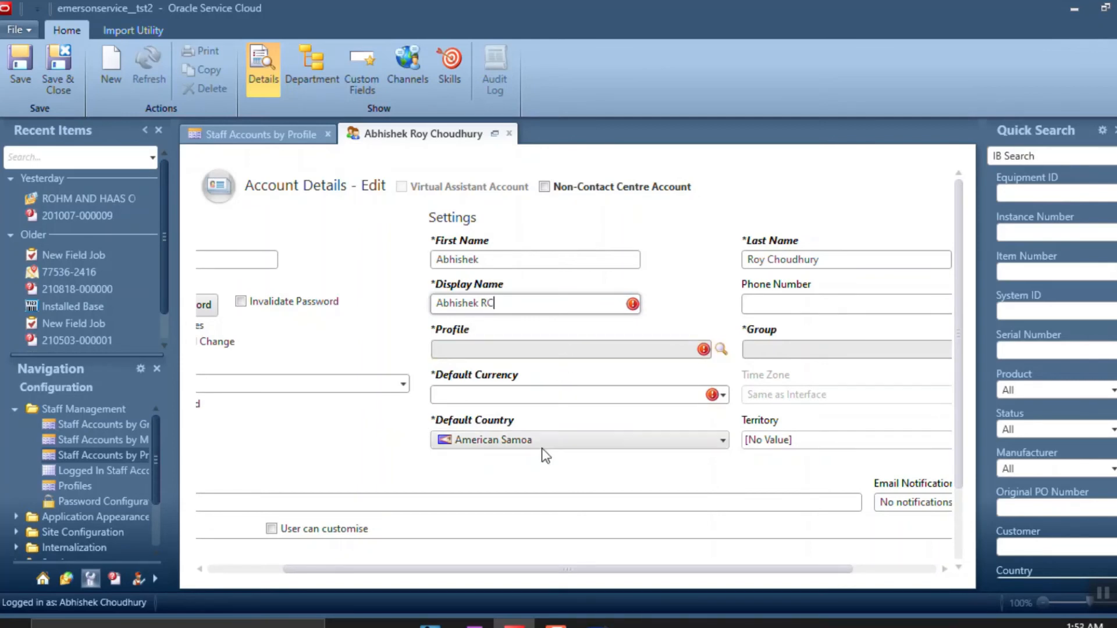
{"action": "left_click_drag", "start_coordinate": [514, 567], "coordinate": [321, 542]}
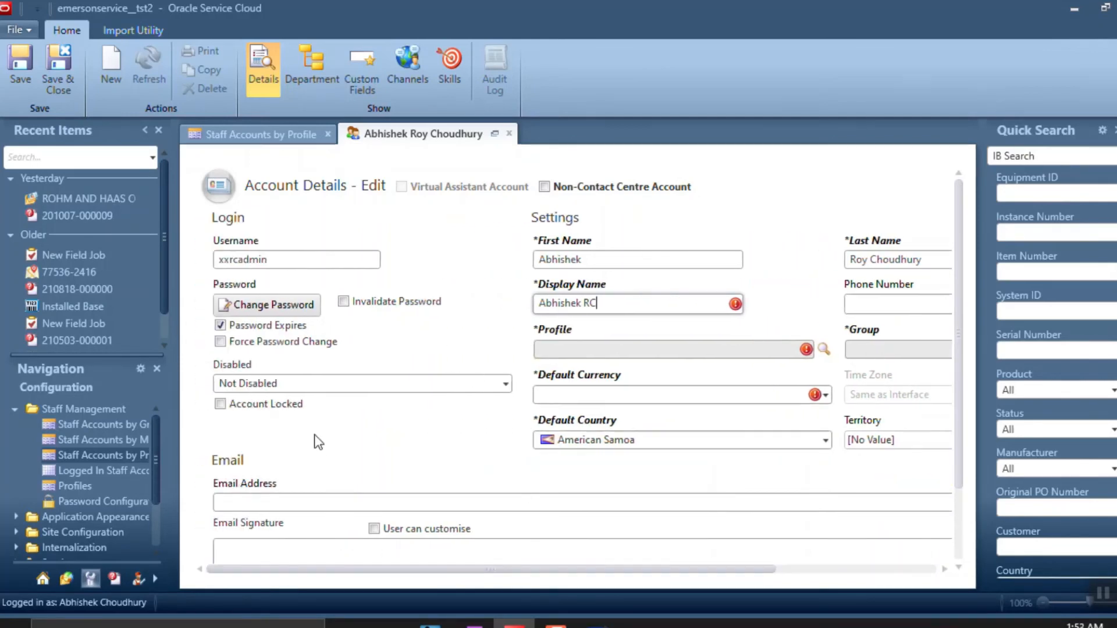
{"action": "left_click", "coordinate": [271, 307]}
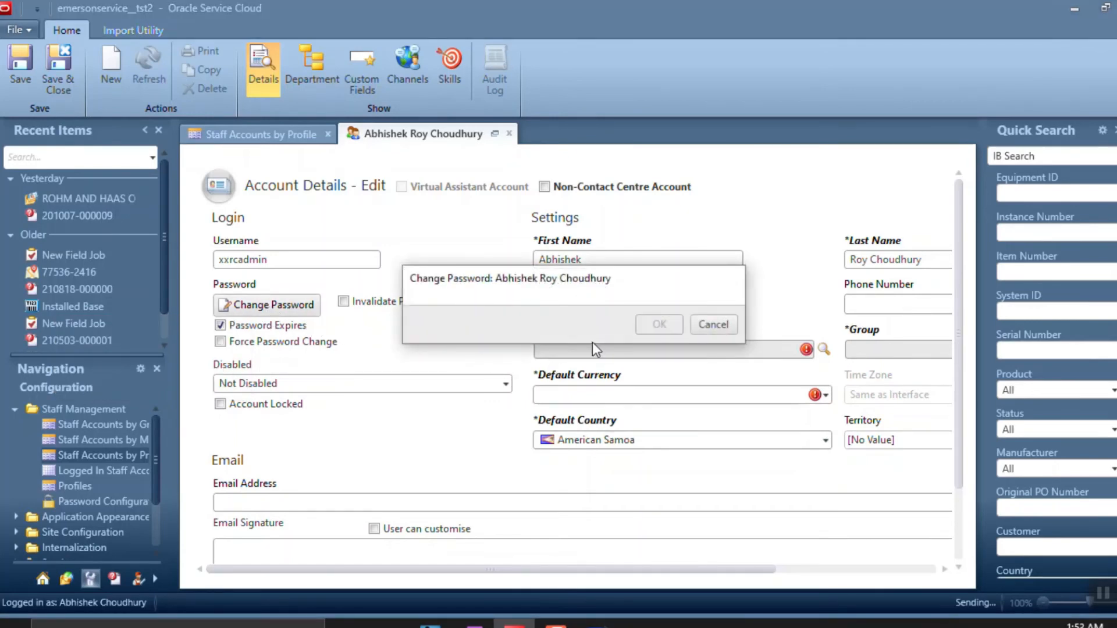
Enter and confirm the account password, then untick Password Expires
{"action": "key", "text": "alt+Tab"}
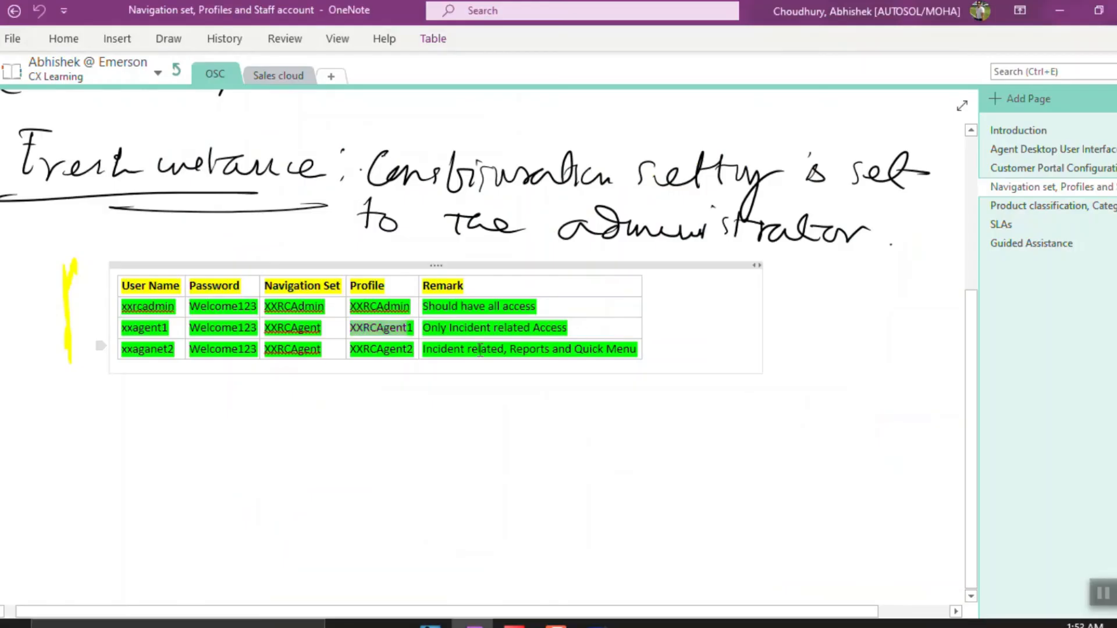
{"action": "key", "text": "alt+Tab"}
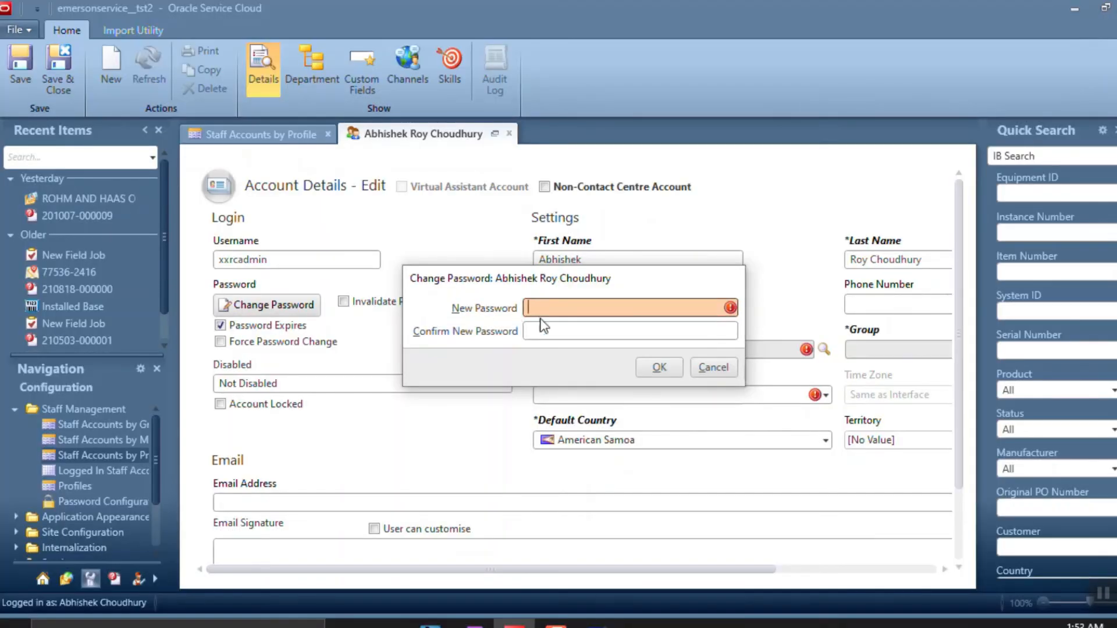
{"action": "type", "text": "**********"}
{"action": "left_click", "coordinate": [589, 326]}
{"action": "type", "text": "*******"}
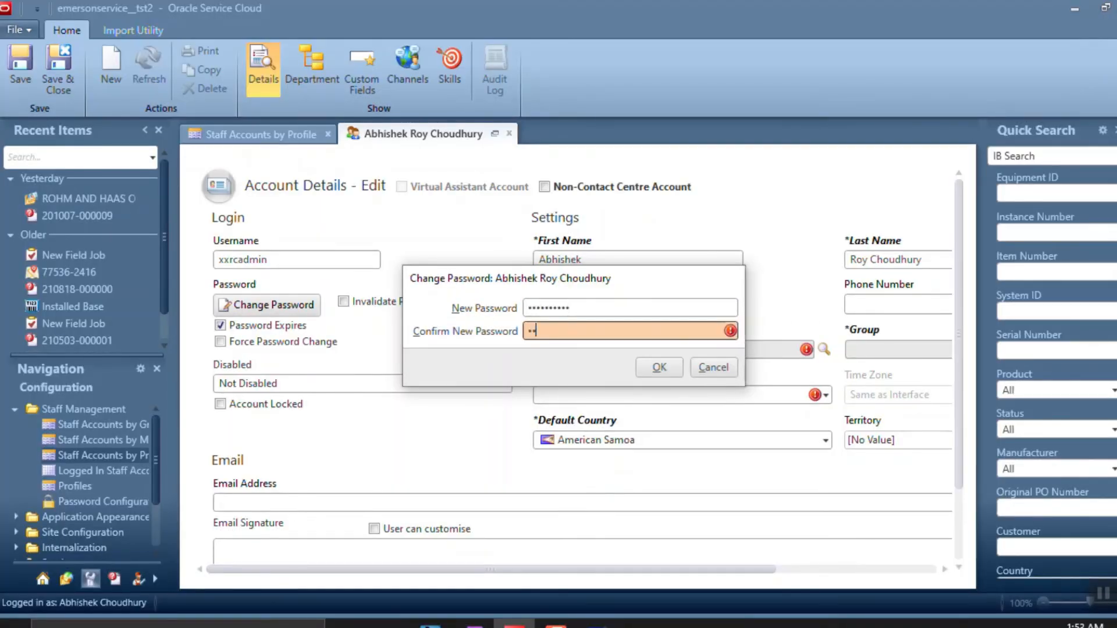
{"action": "type", "text": "*"}
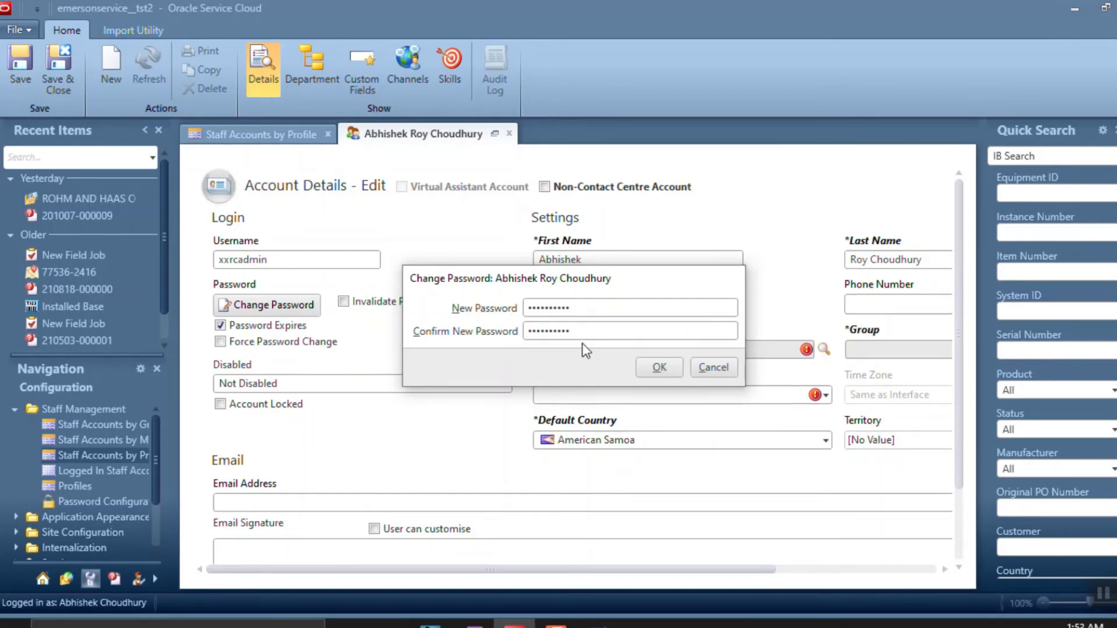
{"action": "left_click", "coordinate": [650, 372]}
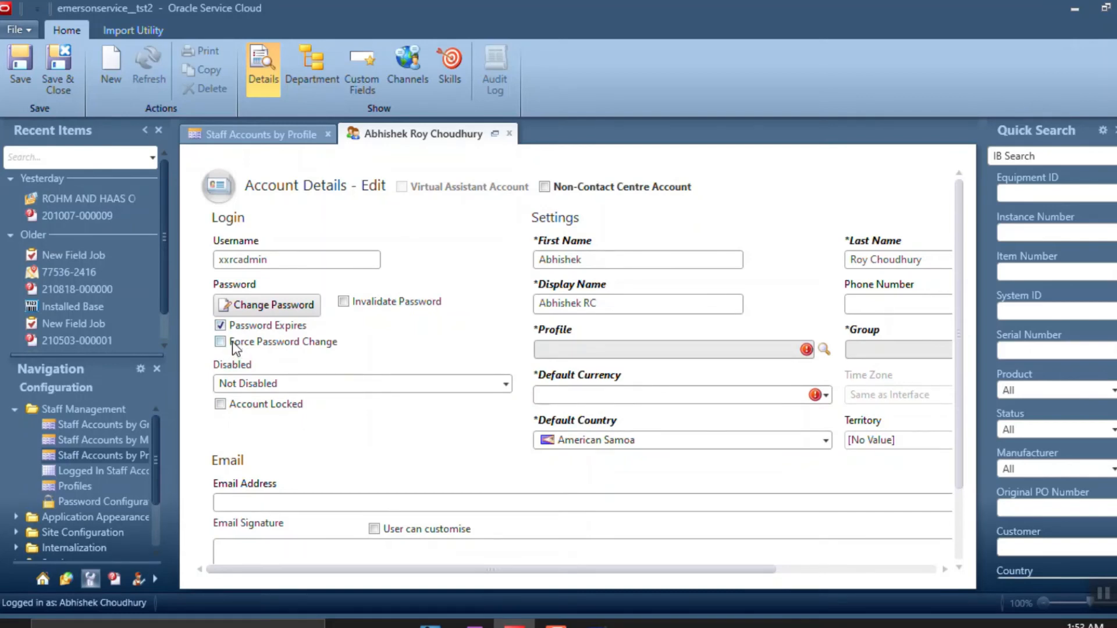
{"action": "left_click", "coordinate": [221, 326]}
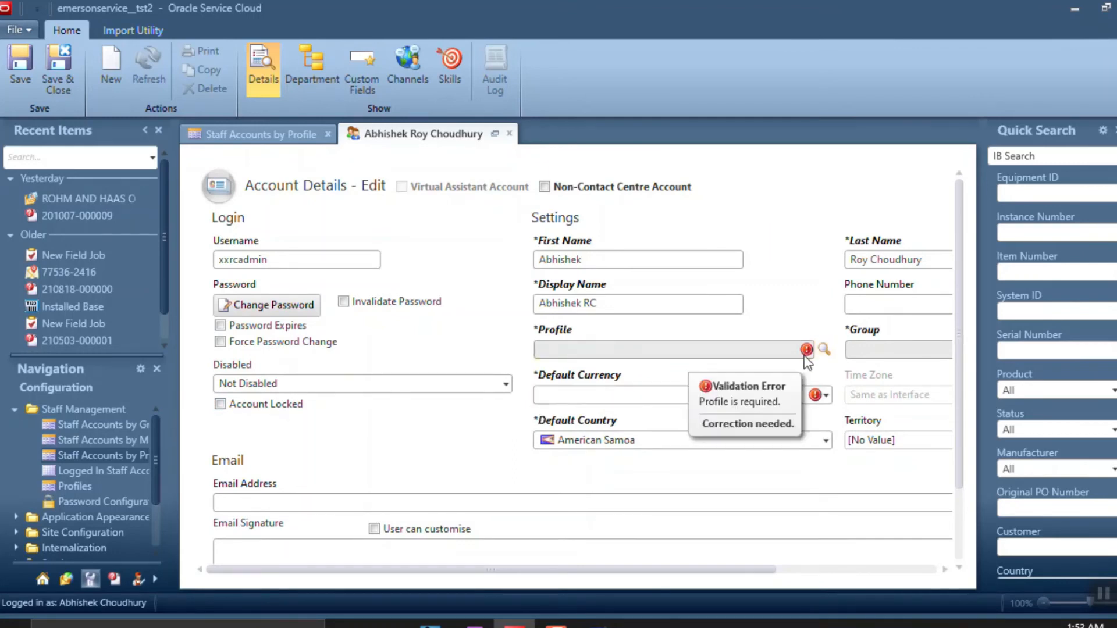
{"action": "left_click_drag", "start_coordinate": [549, 571], "coordinate": [575, 572]}
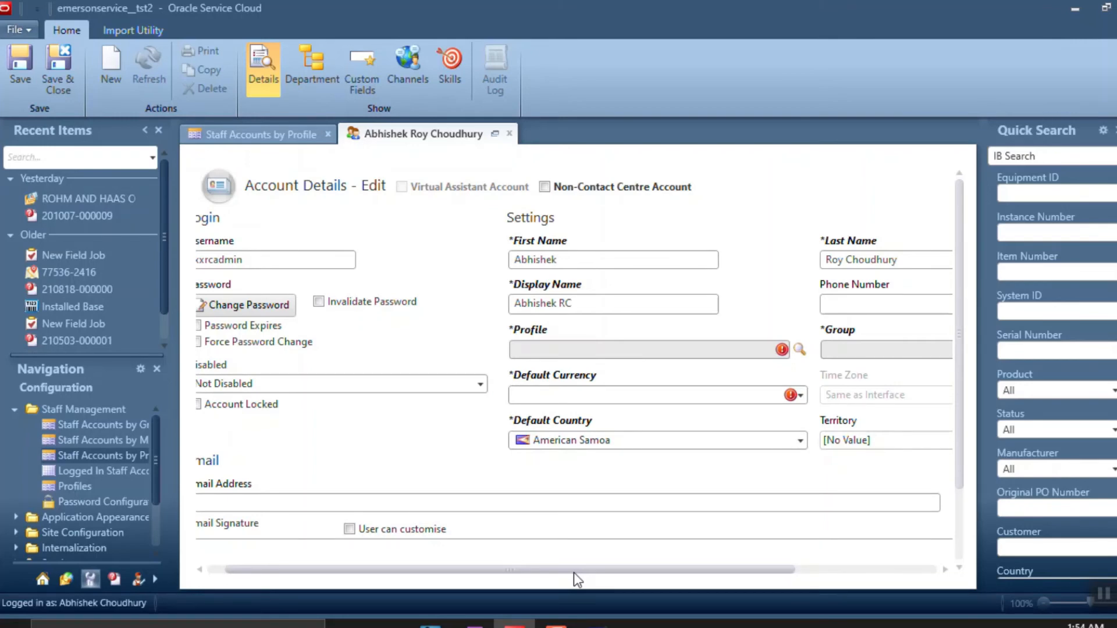
Choose XXRCAdmin from the Profiles list as the account's profile
{"action": "left_click", "coordinate": [798, 350]}
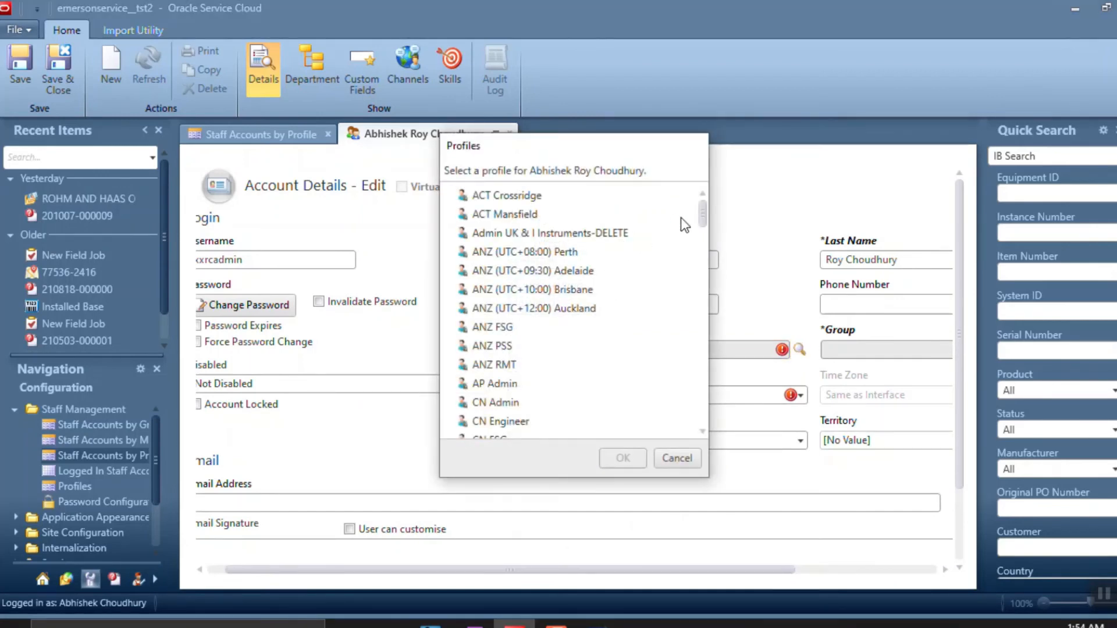
{"action": "left_click_drag", "start_coordinate": [701, 217], "coordinate": [672, 425]}
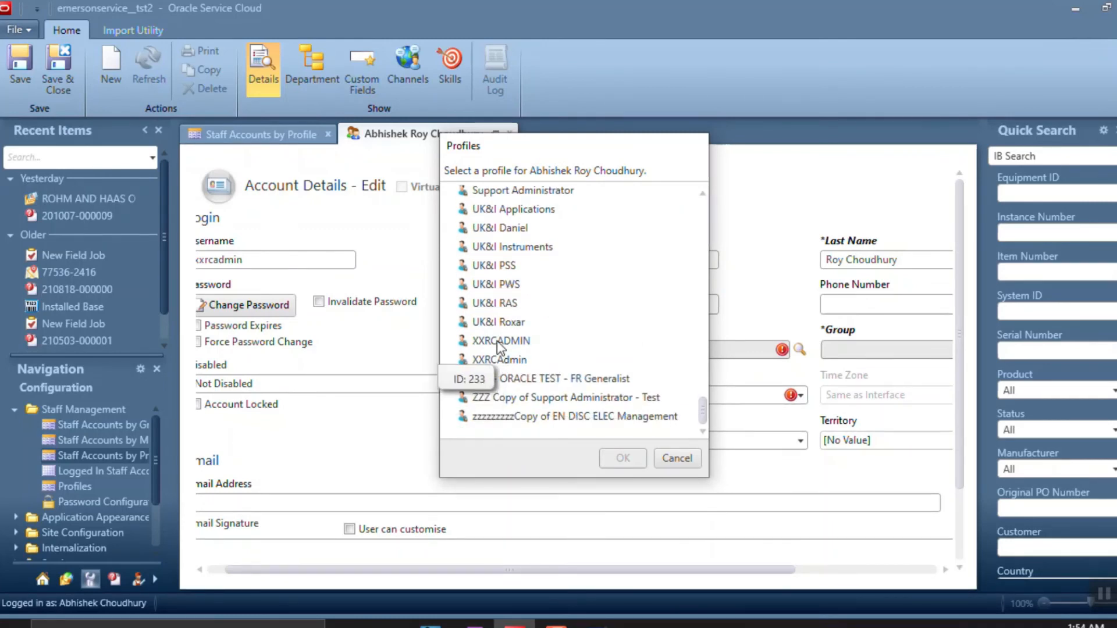
{"action": "left_click", "coordinate": [510, 361]}
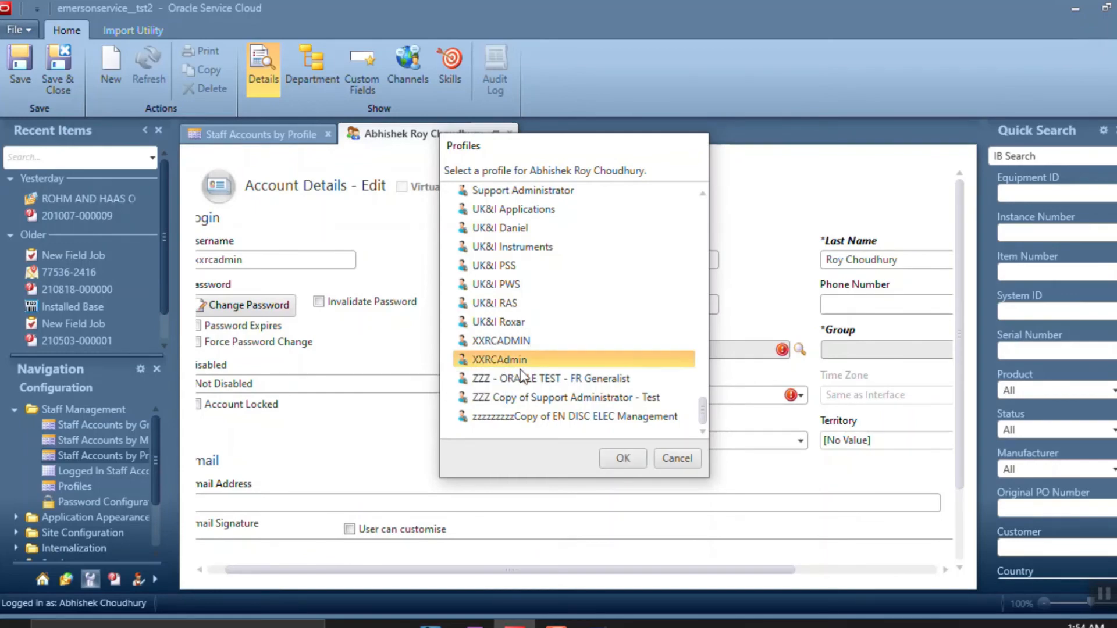
{"action": "key", "text": "alt+Tab"}
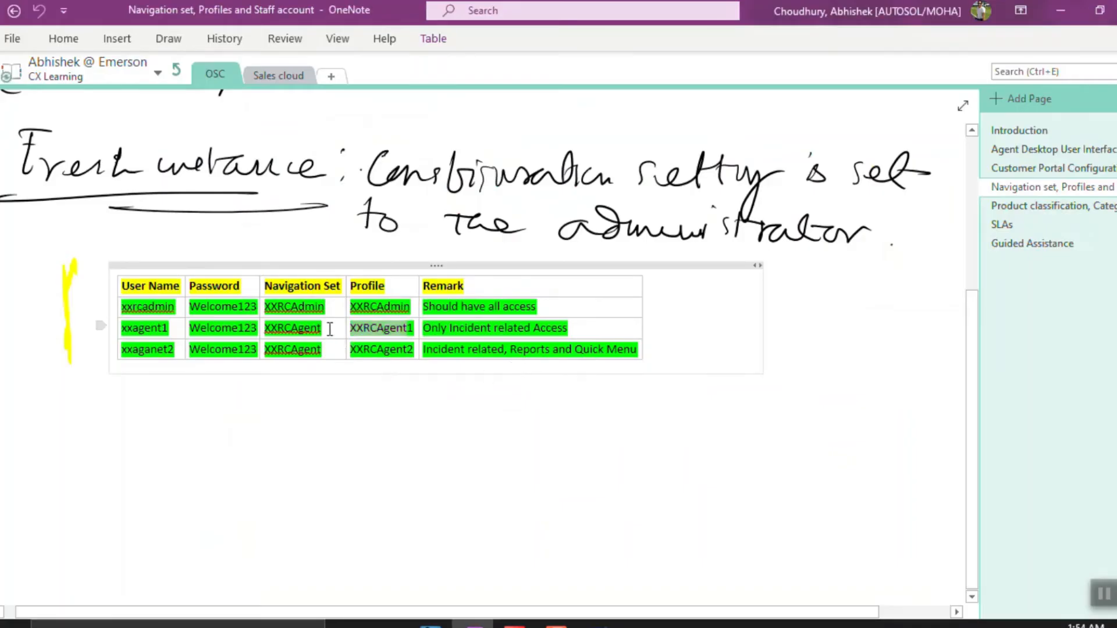
{"action": "key", "text": "alt+Tab"}
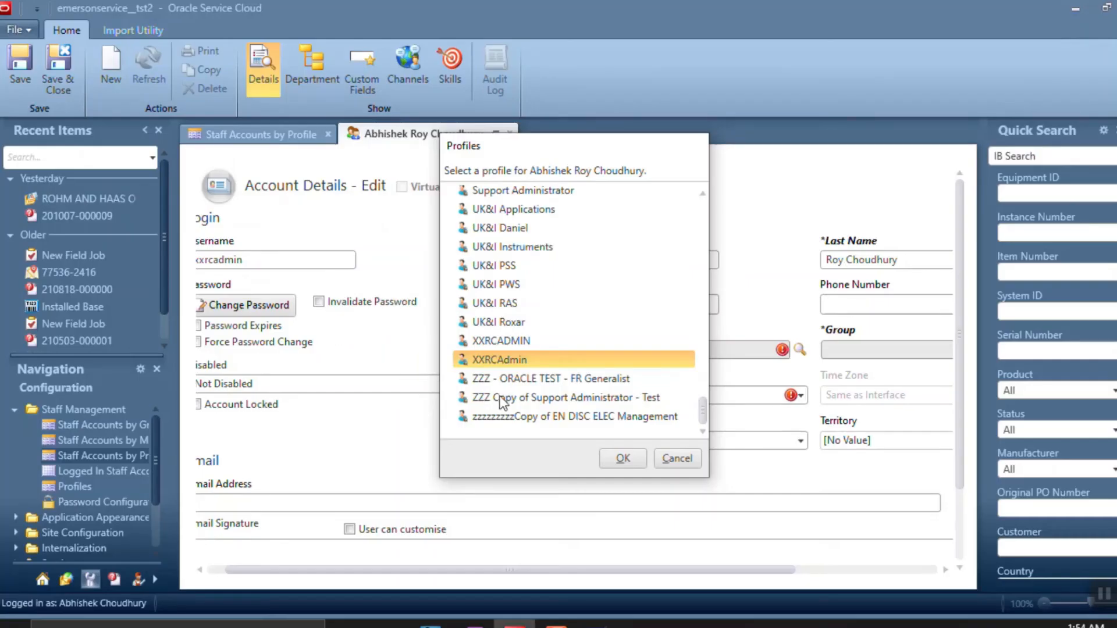
{"action": "left_click", "coordinate": [618, 459]}
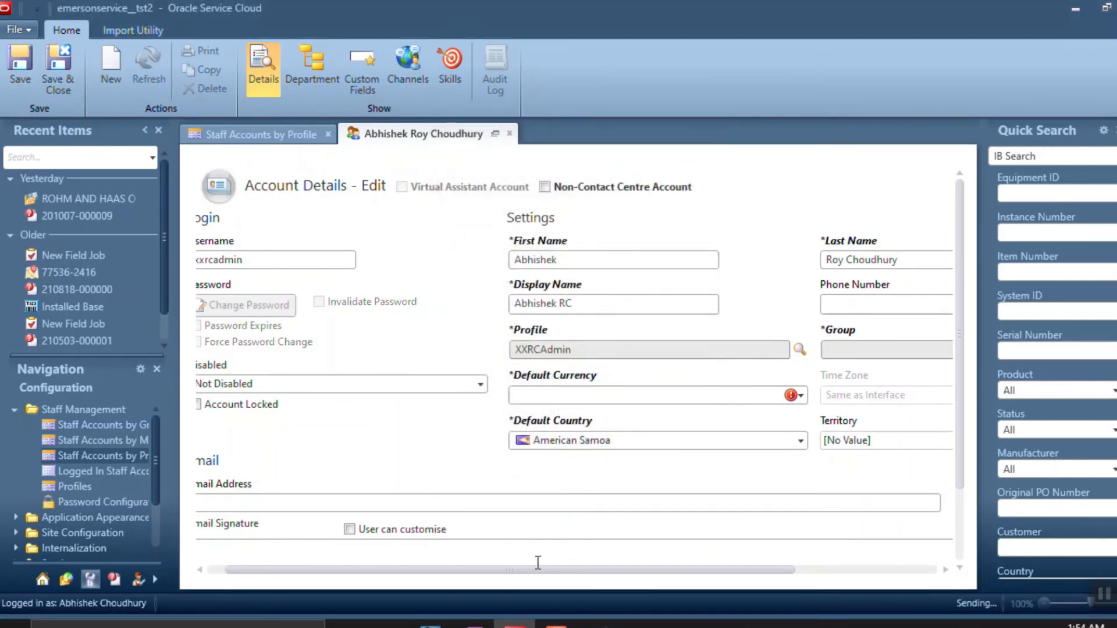
Assign the account to the XXRC Group
{"action": "left_click_drag", "start_coordinate": [527, 570], "coordinate": [806, 533]}
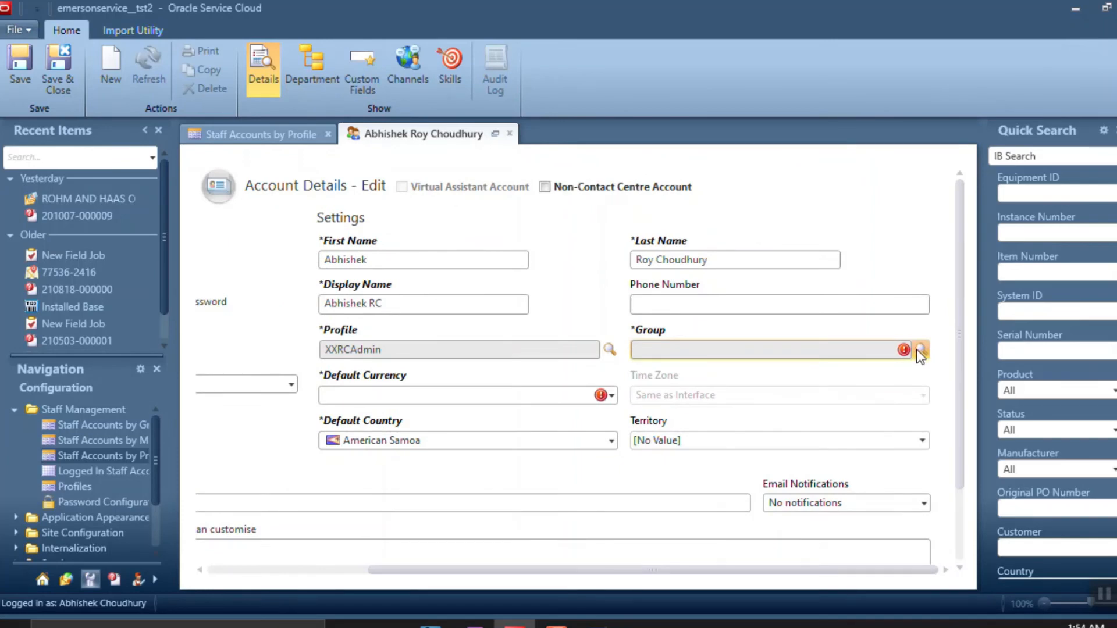
{"action": "left_click", "coordinate": [919, 349]}
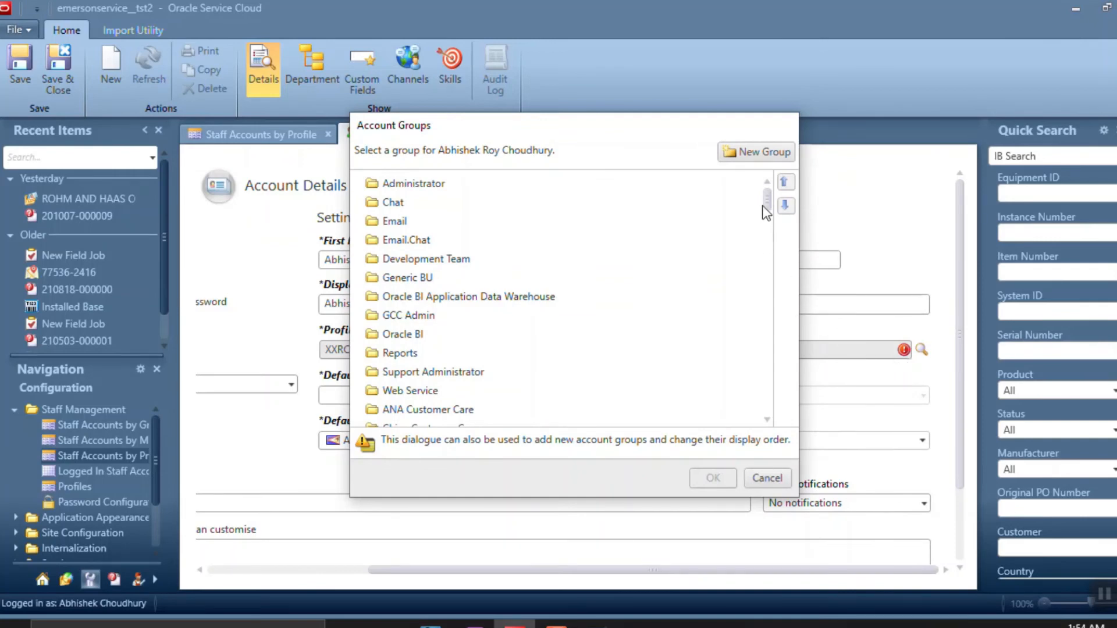
{"action": "left_click_drag", "start_coordinate": [766, 212], "coordinate": [765, 440]}
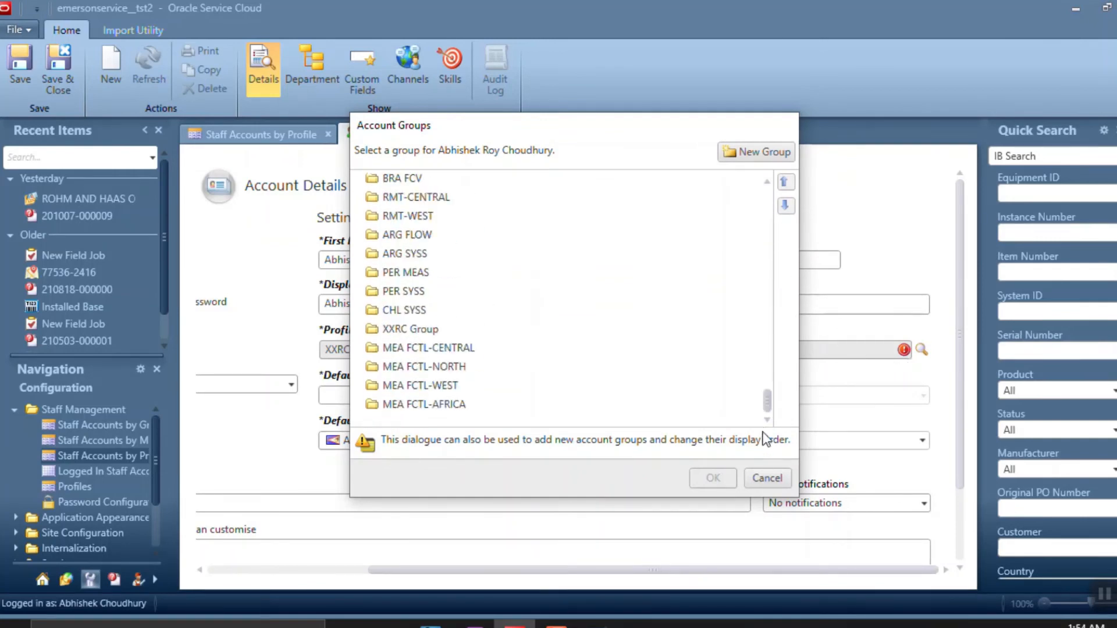
{"action": "left_click", "coordinate": [422, 330]}
{"action": "left_click", "coordinate": [713, 476]}
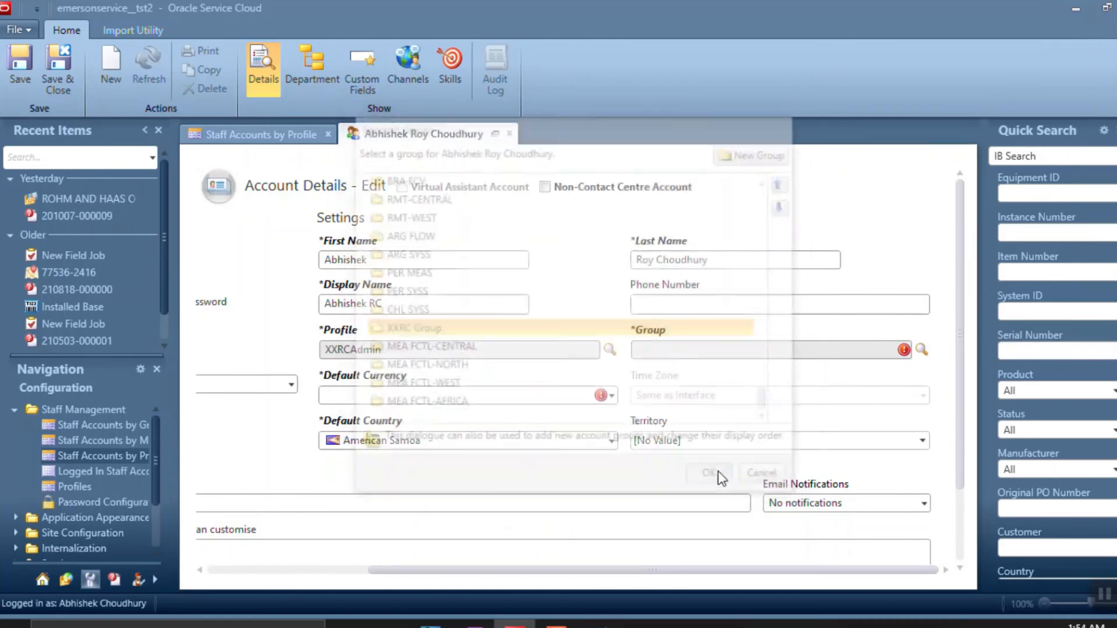
Pick US Dollar (USD) as the default currency and scroll back to the Login section
{"action": "left_click", "coordinate": [569, 396]}
{"action": "scroll", "coordinate": [396, 177], "scroll_direction": "down", "scroll_amount": 1}
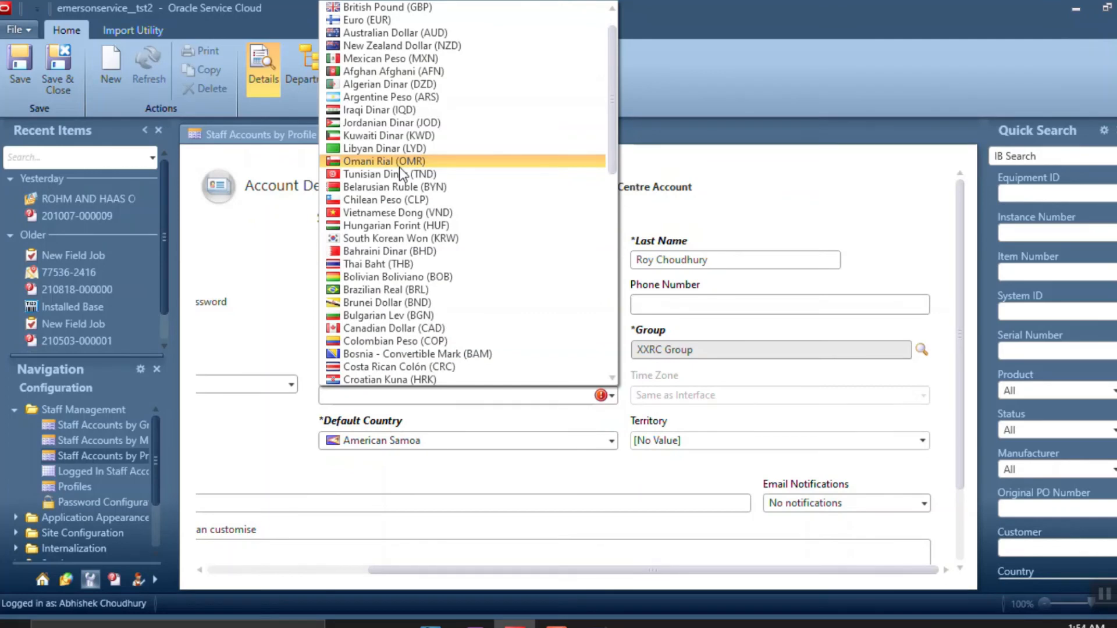
{"action": "scroll", "coordinate": [399, 166], "scroll_direction": "up", "scroll_amount": 1}
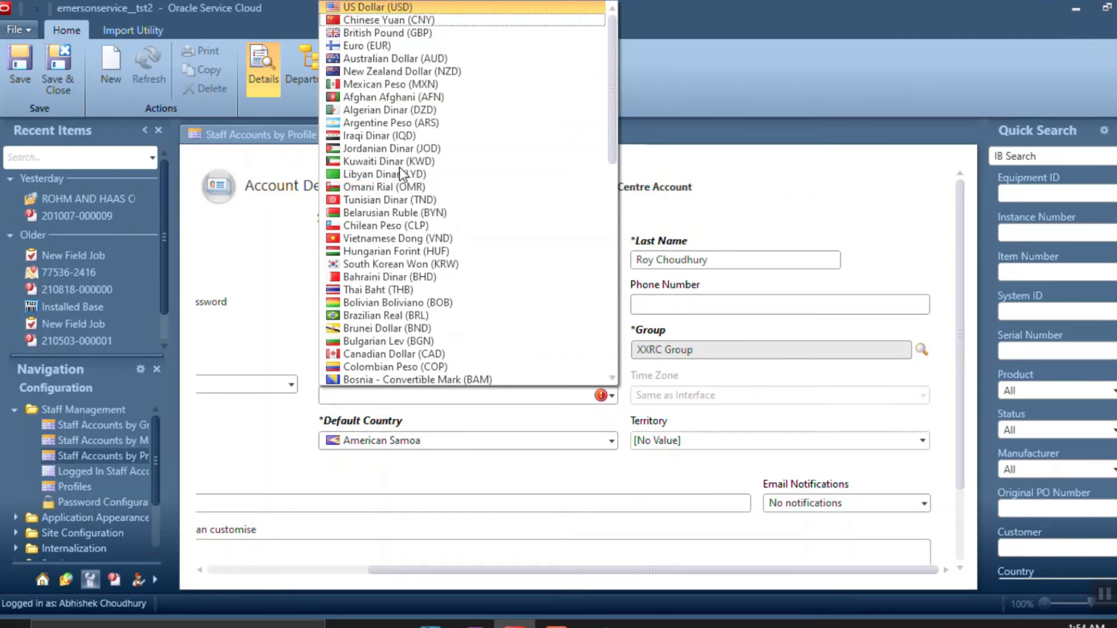
{"action": "left_click", "coordinate": [389, 8]}
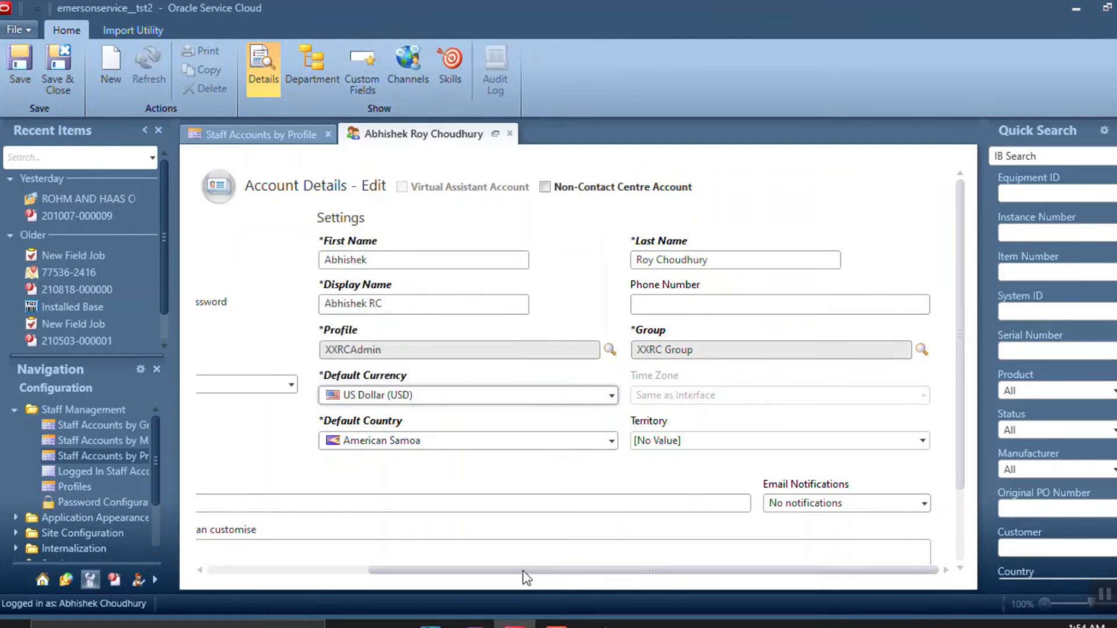
{"action": "left_click_drag", "start_coordinate": [517, 568], "coordinate": [432, 586]}
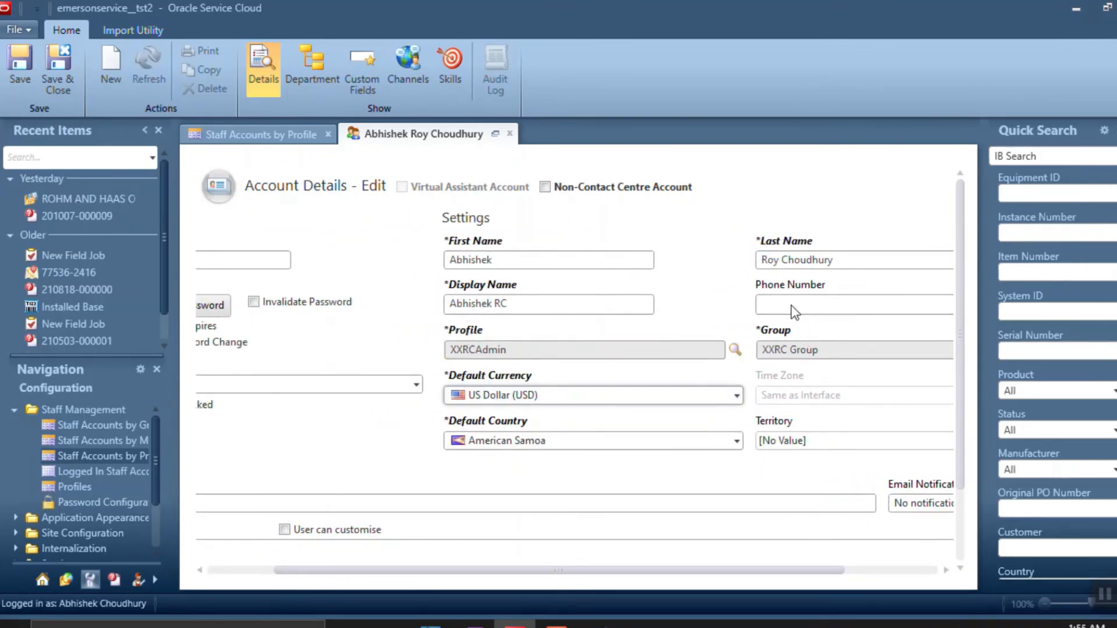
{"action": "scroll", "coordinate": [640, 348], "scroll_direction": "down", "scroll_amount": 1}
{"action": "left_click_drag", "start_coordinate": [466, 571], "coordinate": [246, 571]}
Fill in the staff member's e-mail address and save the account
{"action": "left_click", "coordinate": [254, 465]}
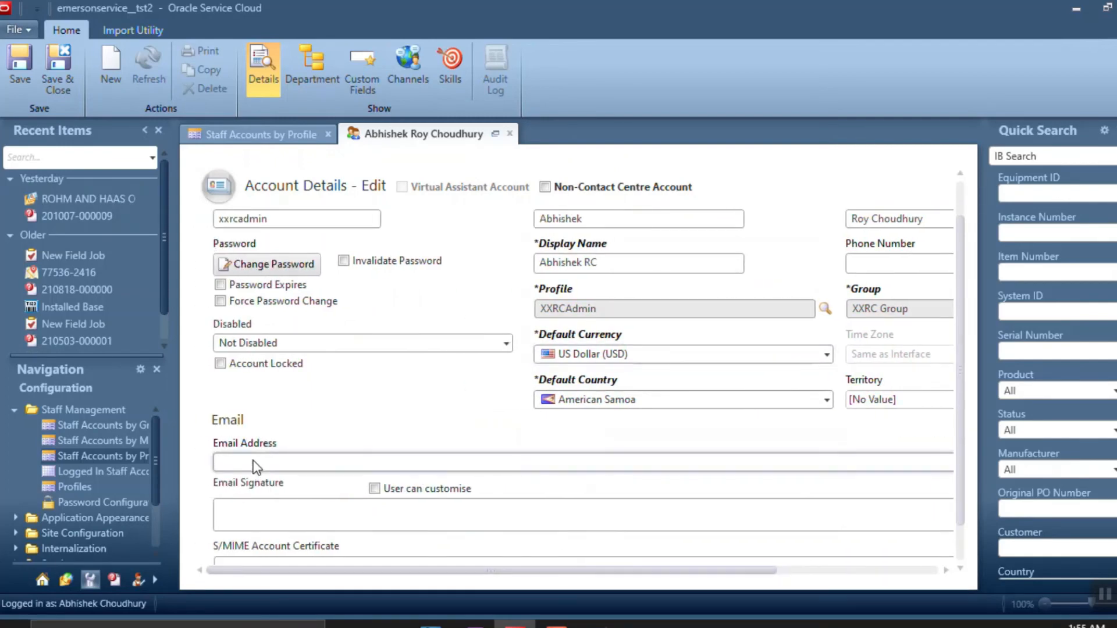
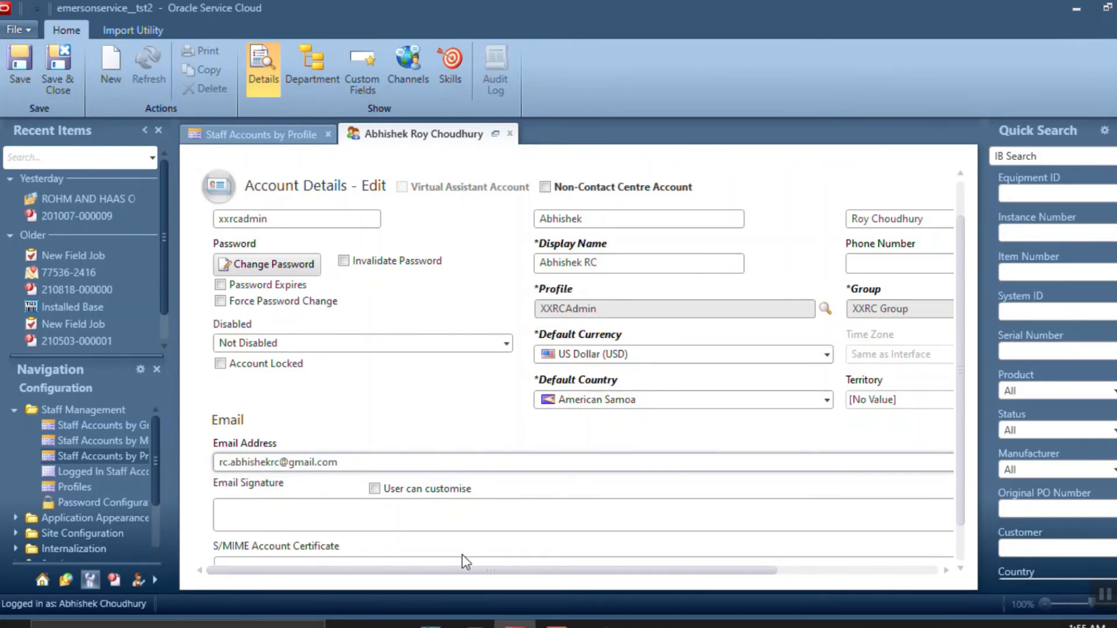
{"action": "left_click_drag", "start_coordinate": [448, 571], "coordinate": [321, 588]}
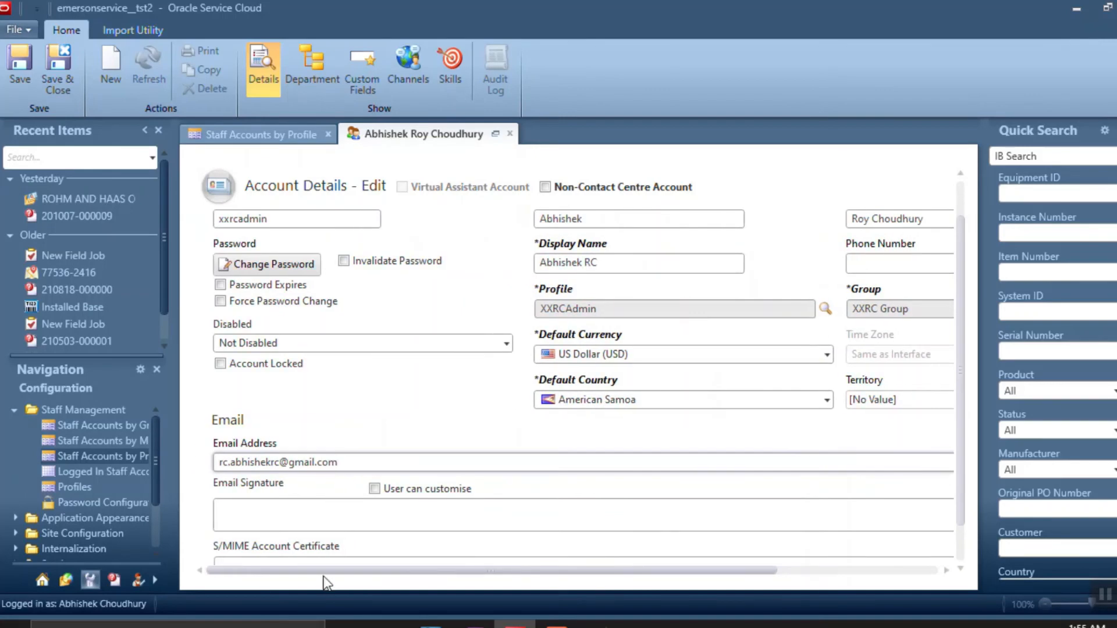
{"action": "scroll", "coordinate": [491, 474], "scroll_direction": "down", "scroll_amount": 1}
{"action": "scroll", "coordinate": [491, 473], "scroll_direction": "up", "scroll_amount": 2}
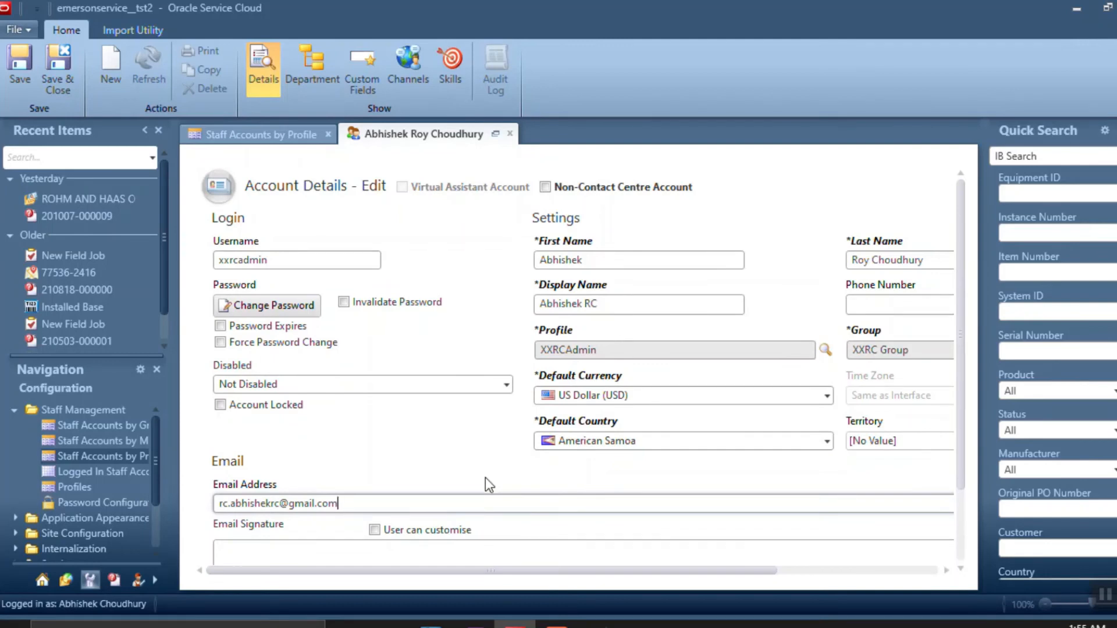
{"action": "left_click_drag", "start_coordinate": [425, 571], "coordinate": [381, 590]}
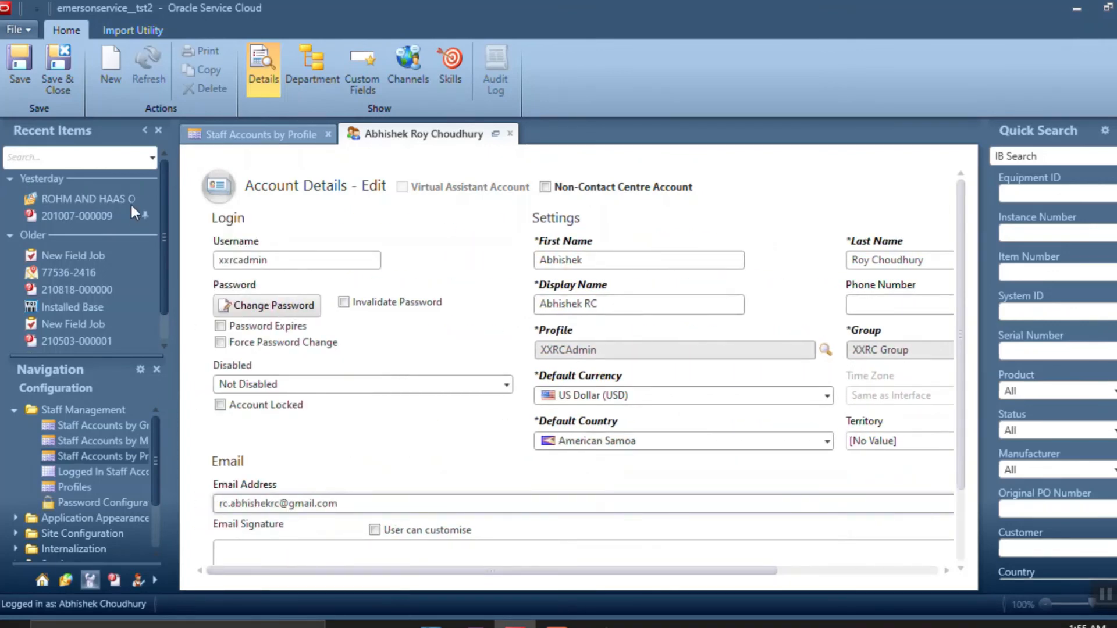
{"action": "left_click", "coordinate": [22, 71]}
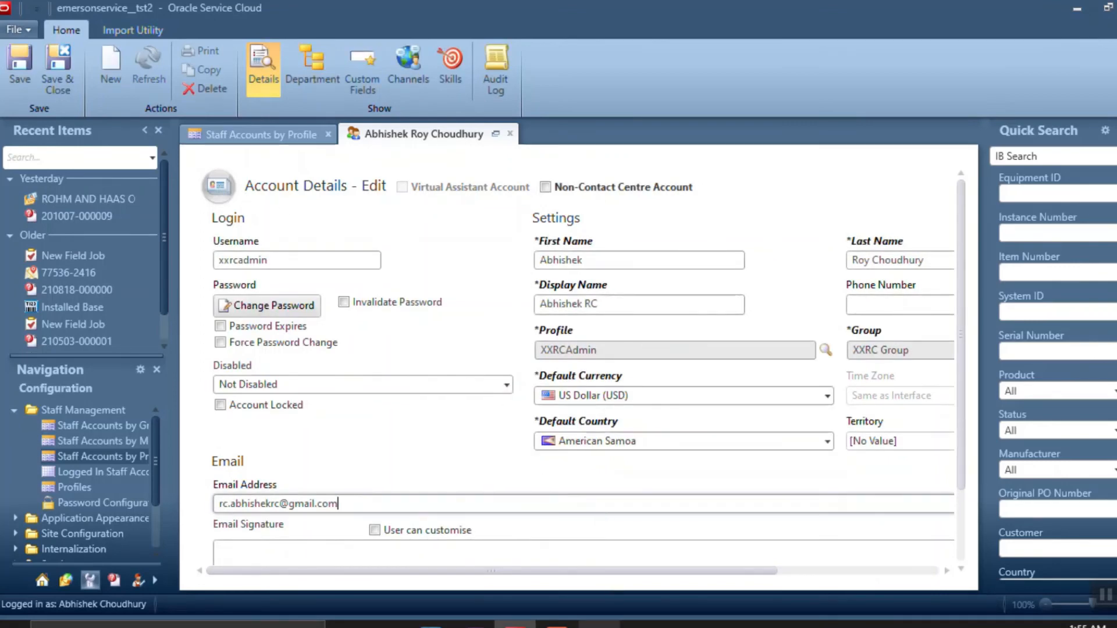
Glance at the Whiteboard diagram, then return to the staff account form
{"action": "left_click", "coordinate": [600, 625]}
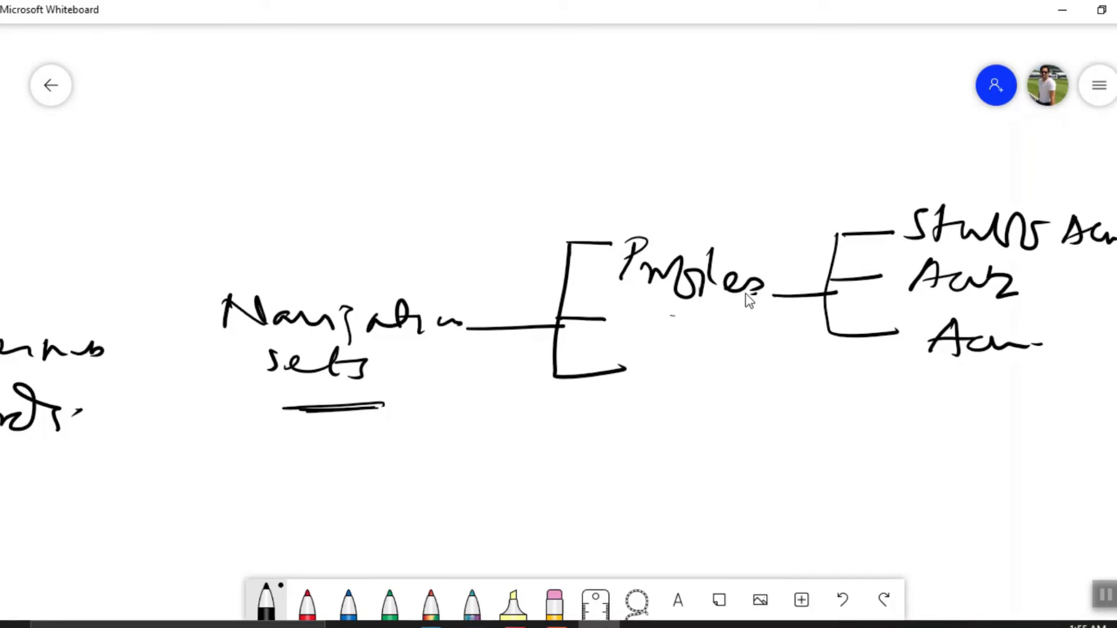
{"action": "key", "text": "alt+Tab"}
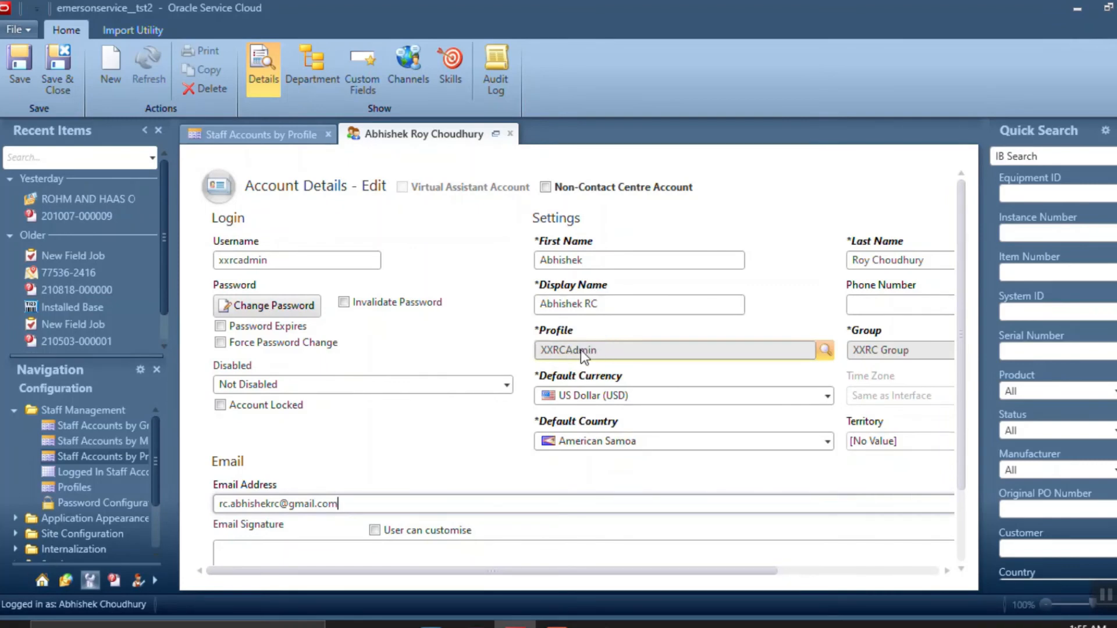
{"action": "mouse_move", "coordinate": [586, 352]}
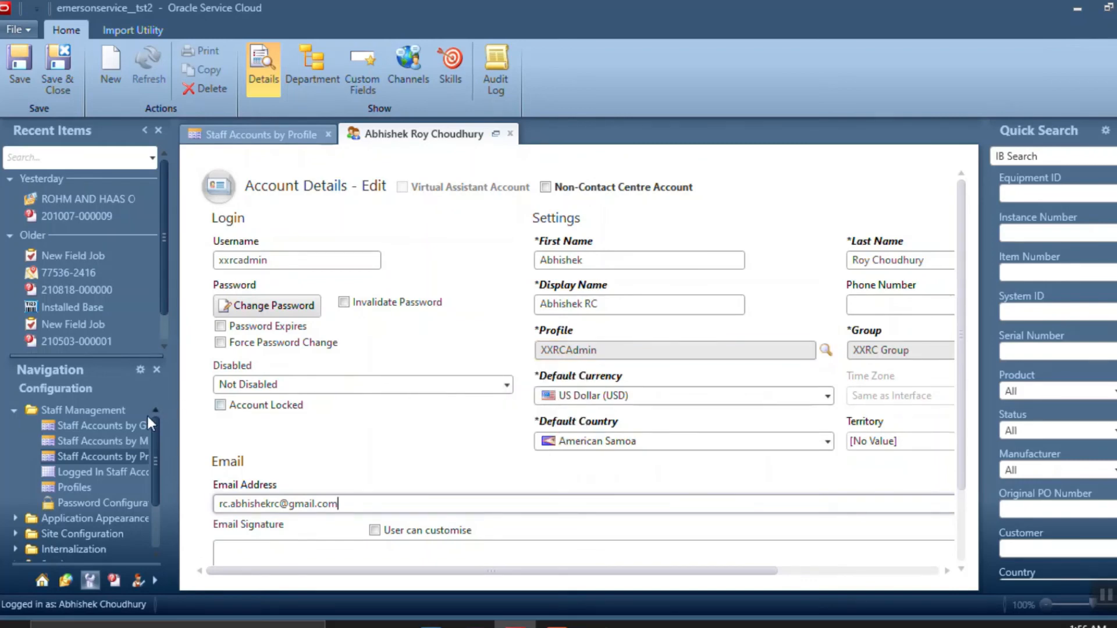
Open the XXRCAdmin profile from the Profiles list and compare it with the Whiteboard diagram
{"action": "left_click", "coordinate": [68, 488]}
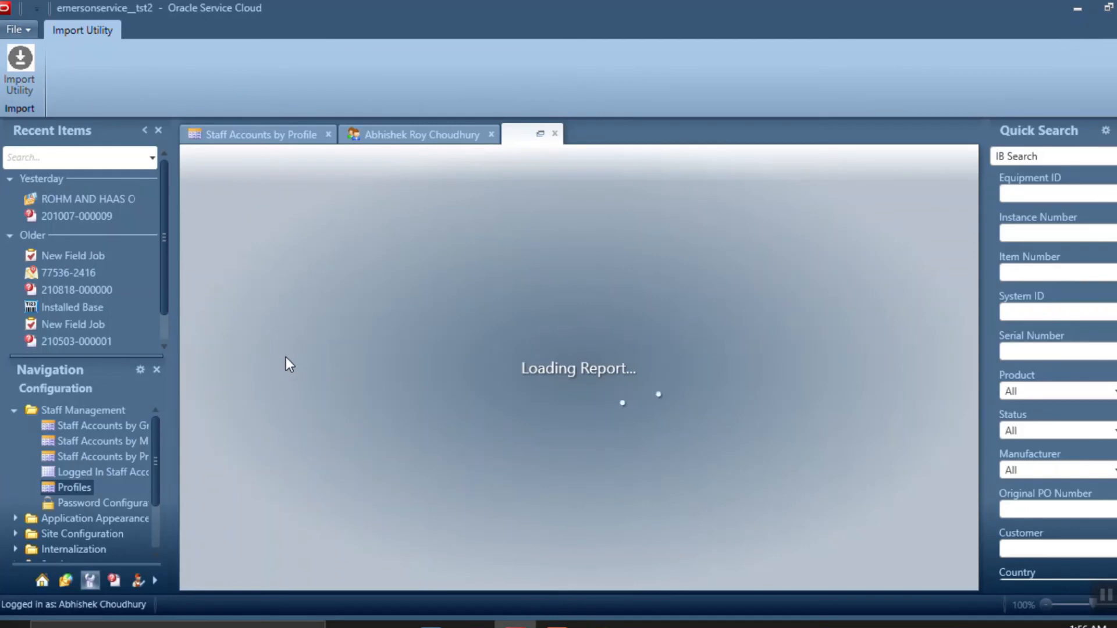
{"action": "scroll", "coordinate": [305, 362], "scroll_direction": "down", "scroll_amount": 20}
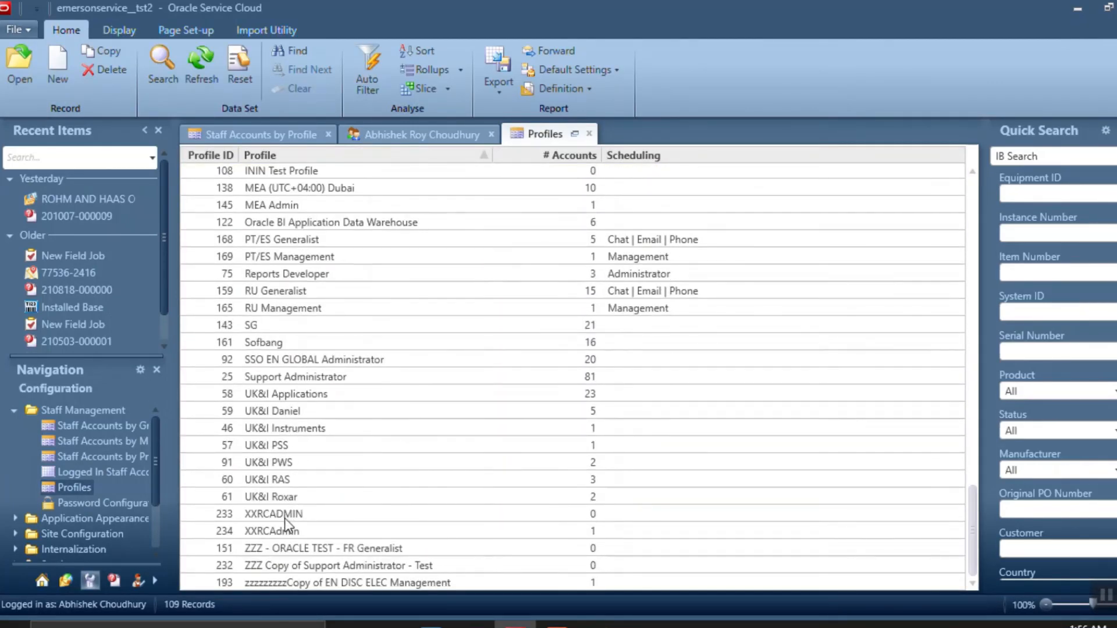
{"action": "double_click", "coordinate": [281, 529]}
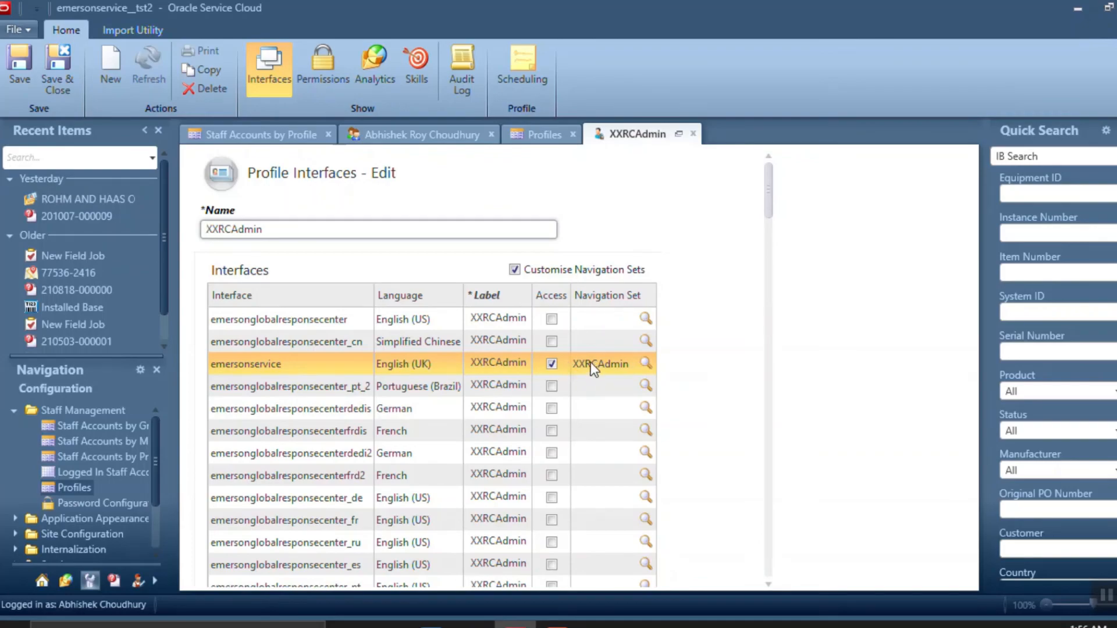
{"action": "key", "text": "alt+Tab"}
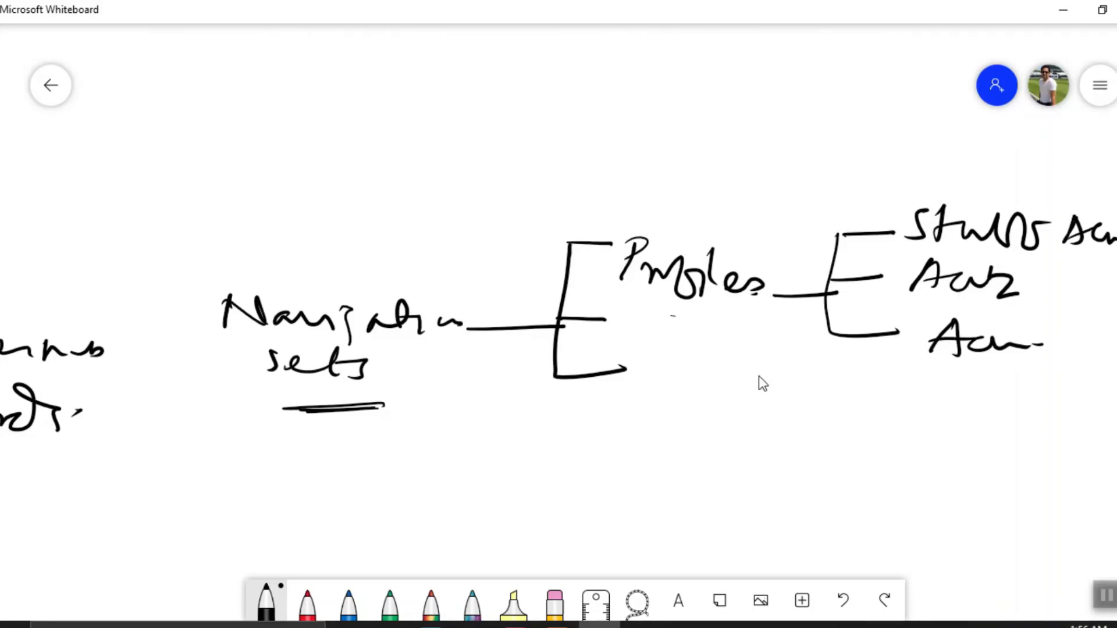
{"action": "key", "text": "alt+Tab"}
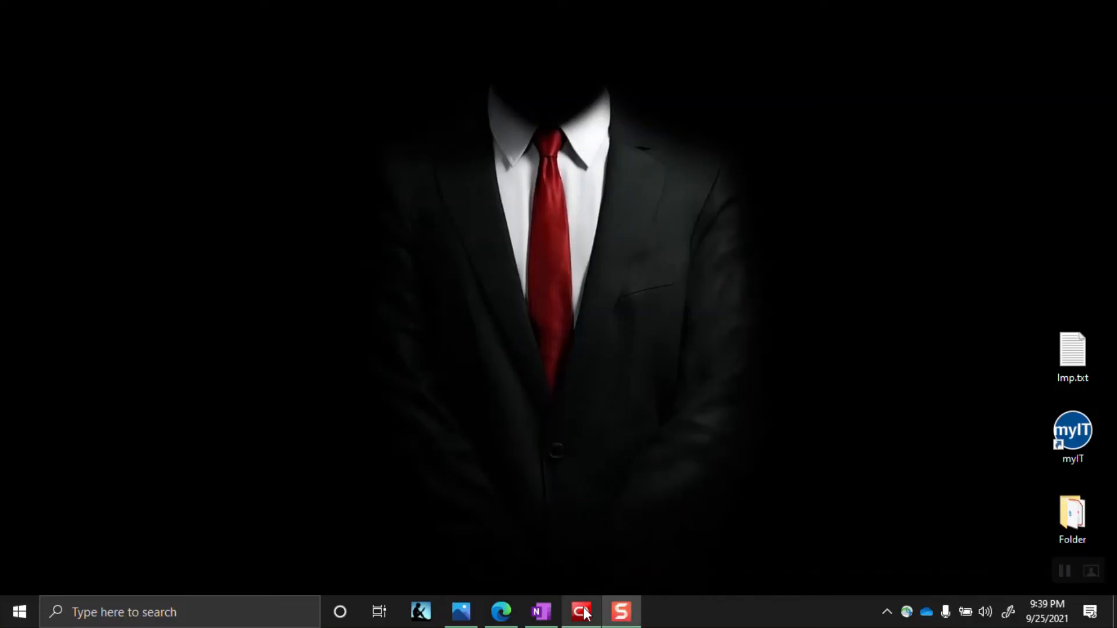
Open Configuration > Staff Management > Profiles and scroll to the XXRCAgent1 and XXRCAgent2 rows
{"action": "left_click", "coordinate": [581, 611]}
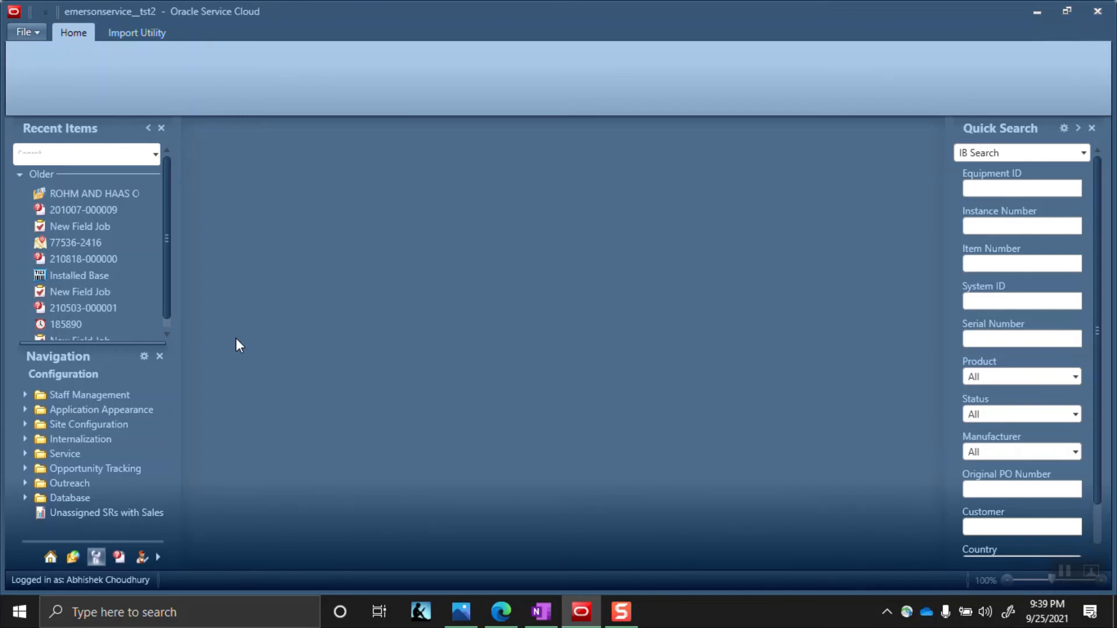
{"action": "left_click", "coordinate": [73, 556]}
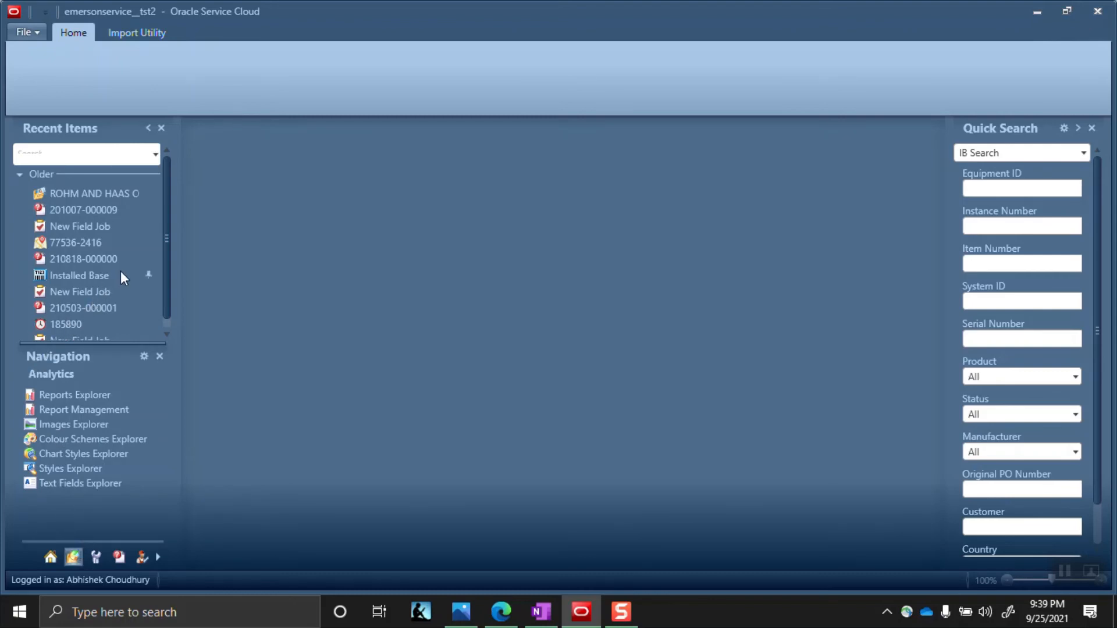
{"action": "scroll", "coordinate": [166, 275], "scroll_direction": "down", "scroll_amount": 1}
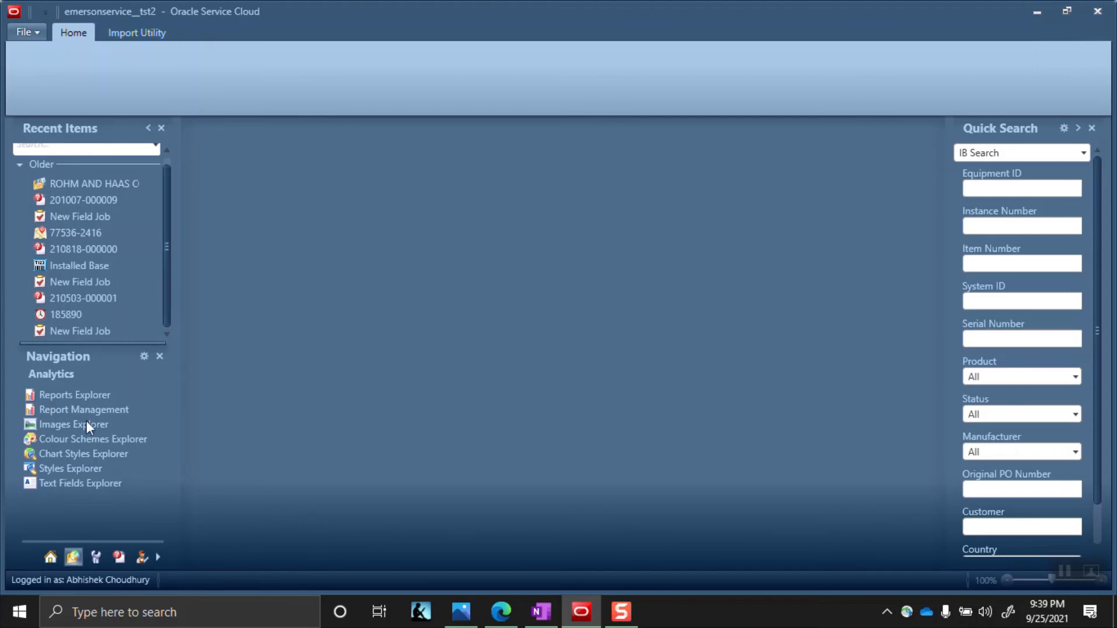
{"action": "left_click", "coordinate": [96, 557]}
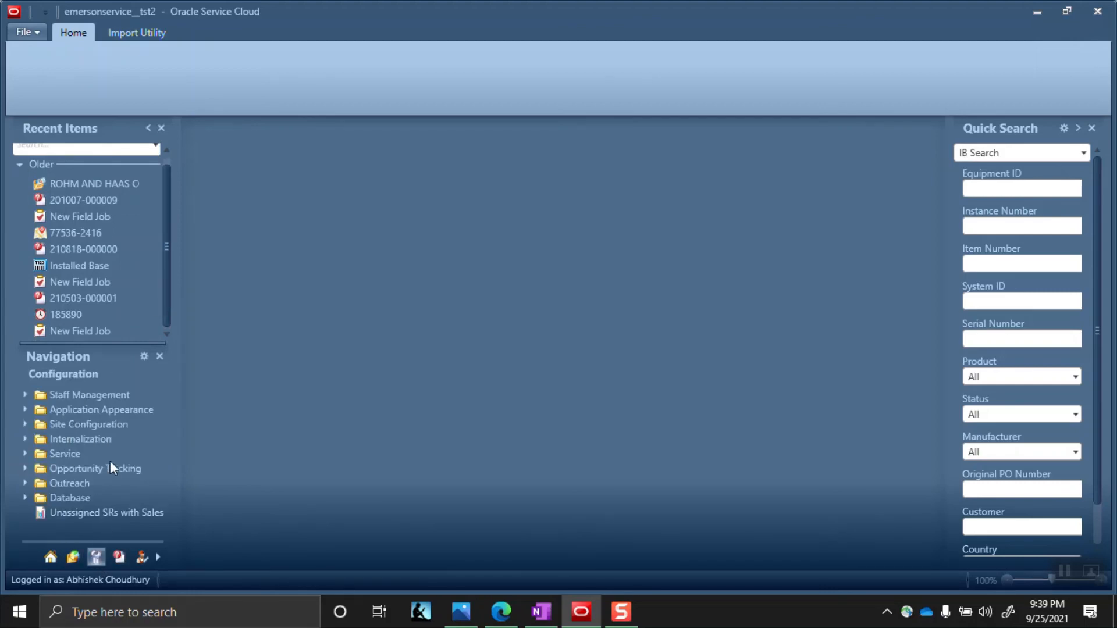
{"action": "left_click", "coordinate": [24, 394]}
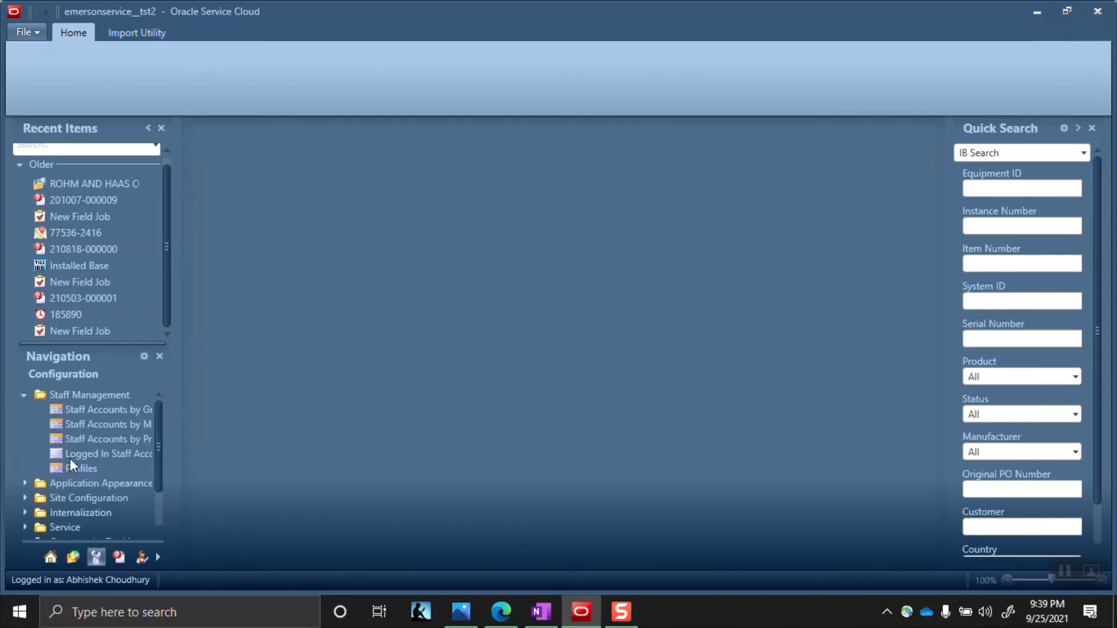
{"action": "left_click", "coordinate": [82, 467]}
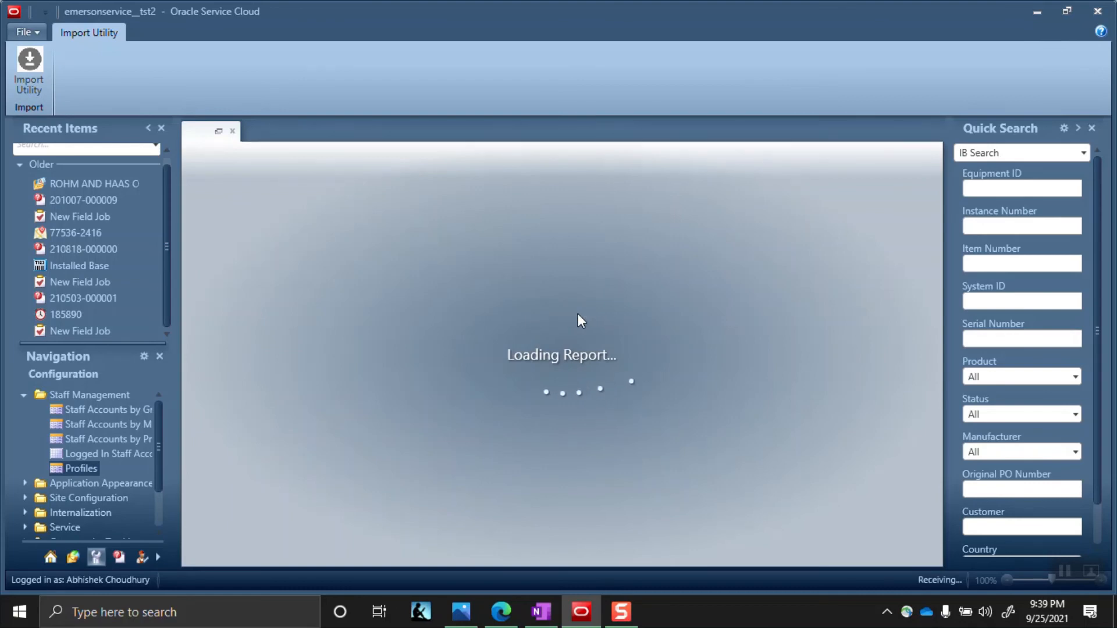
{"action": "scroll", "coordinate": [361, 289], "scroll_direction": "down", "scroll_amount": 10}
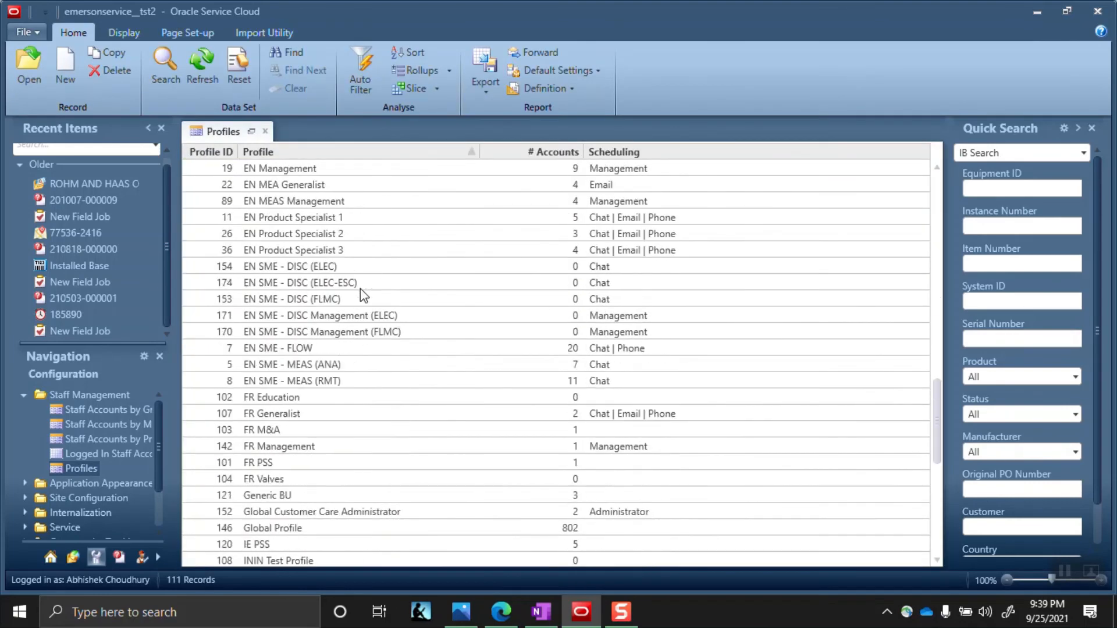
{"action": "scroll", "coordinate": [361, 289], "scroll_direction": "down", "scroll_amount": 9}
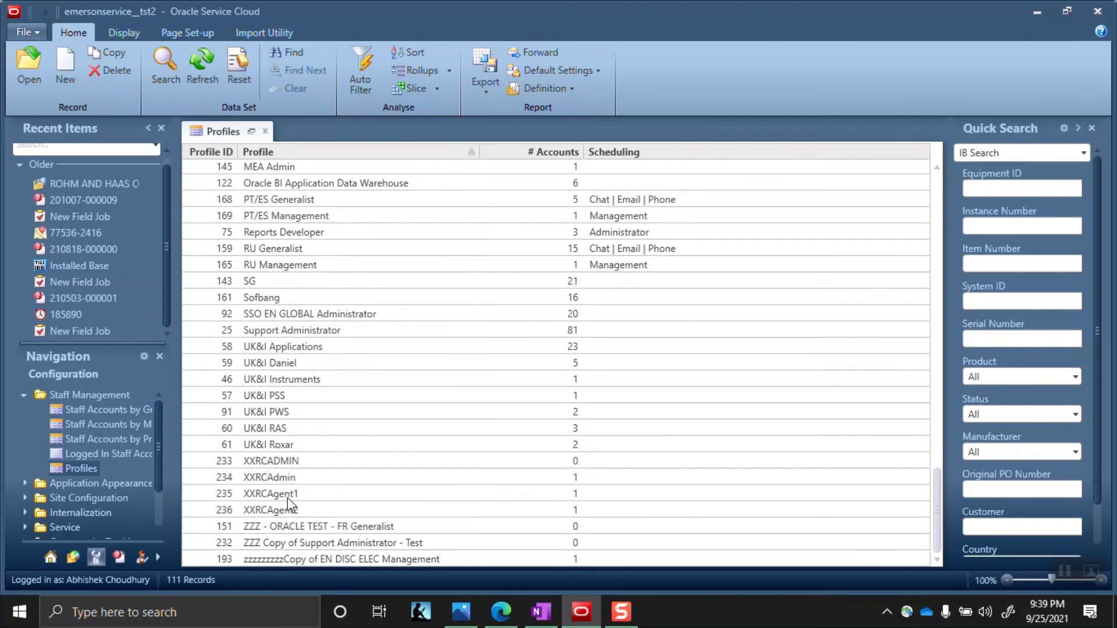
Open the XXRCAgent1 profile and scroll through its interface access settings
{"action": "double_click", "coordinate": [281, 494]}
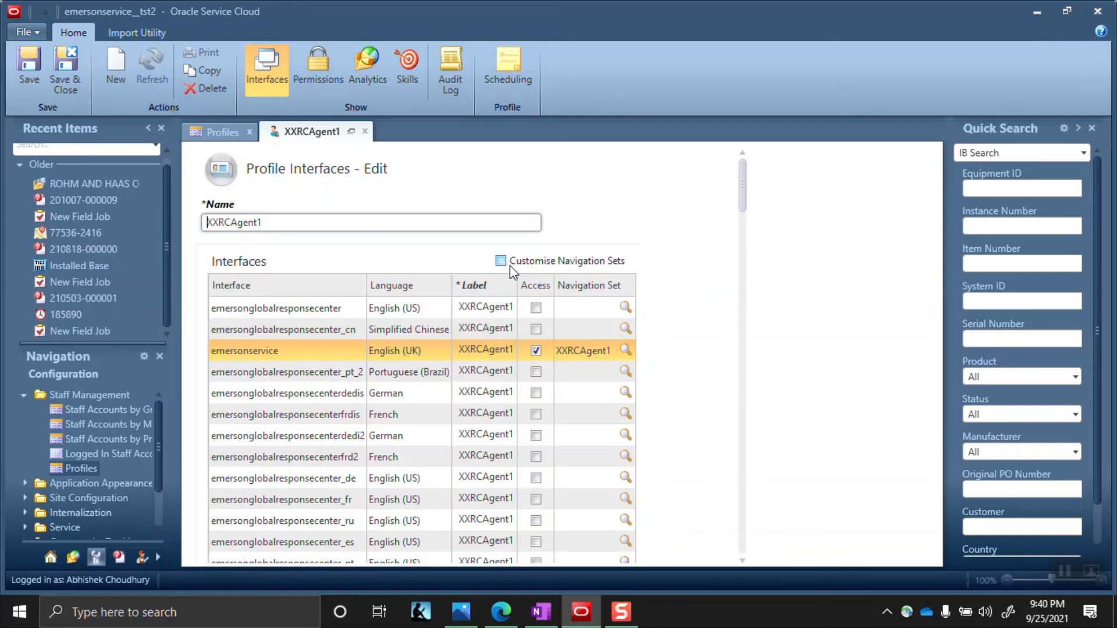
{"action": "mouse_move", "coordinate": [509, 265]}
{"action": "scroll", "coordinate": [714, 288], "scroll_direction": "down", "scroll_amount": 6}
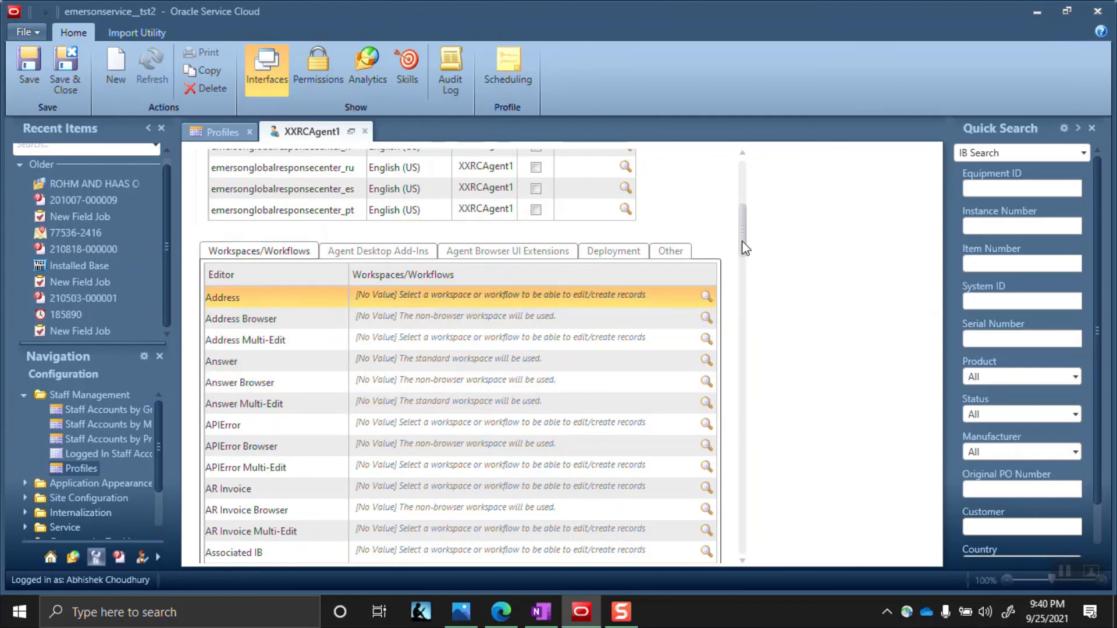
{"action": "left_click_drag", "start_coordinate": [743, 242], "coordinate": [731, 205]}
Check its Service Requests permissions on the Service tab, then go back to Profiles
{"action": "left_click", "coordinate": [318, 81]}
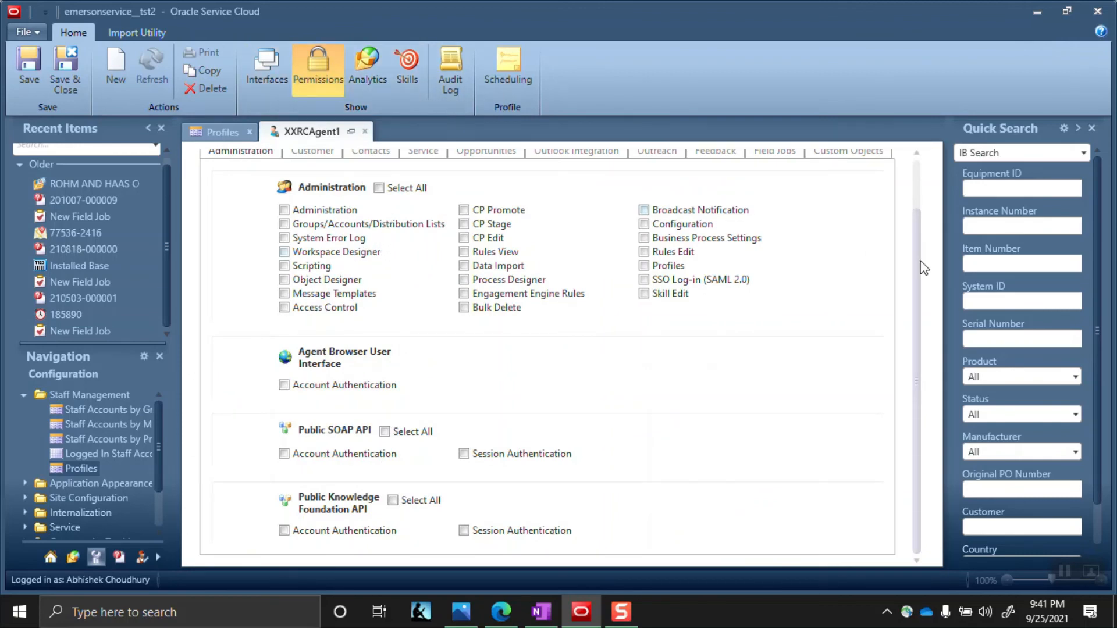
{"action": "left_click_drag", "start_coordinate": [917, 259], "coordinate": [913, 194]}
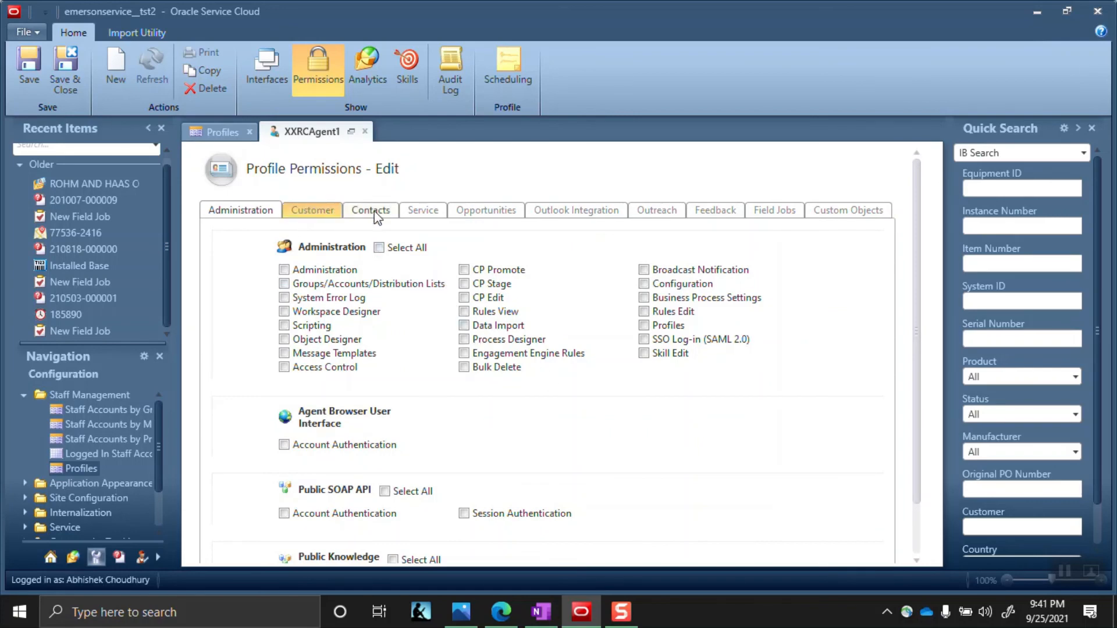
{"action": "left_click", "coordinate": [424, 214]}
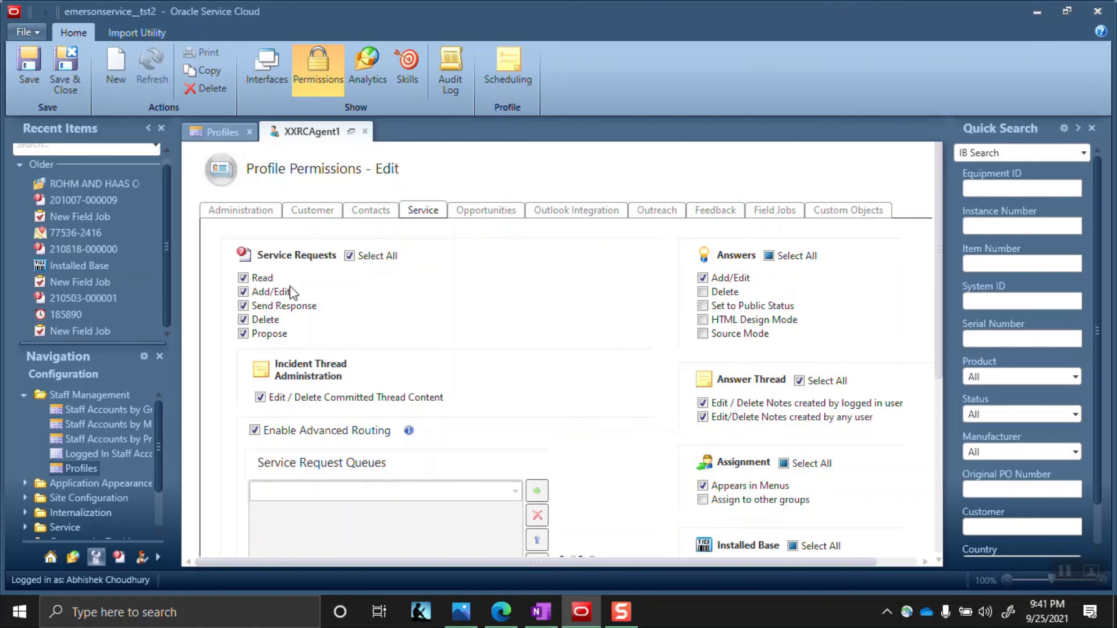
{"action": "left_click", "coordinate": [229, 133]}
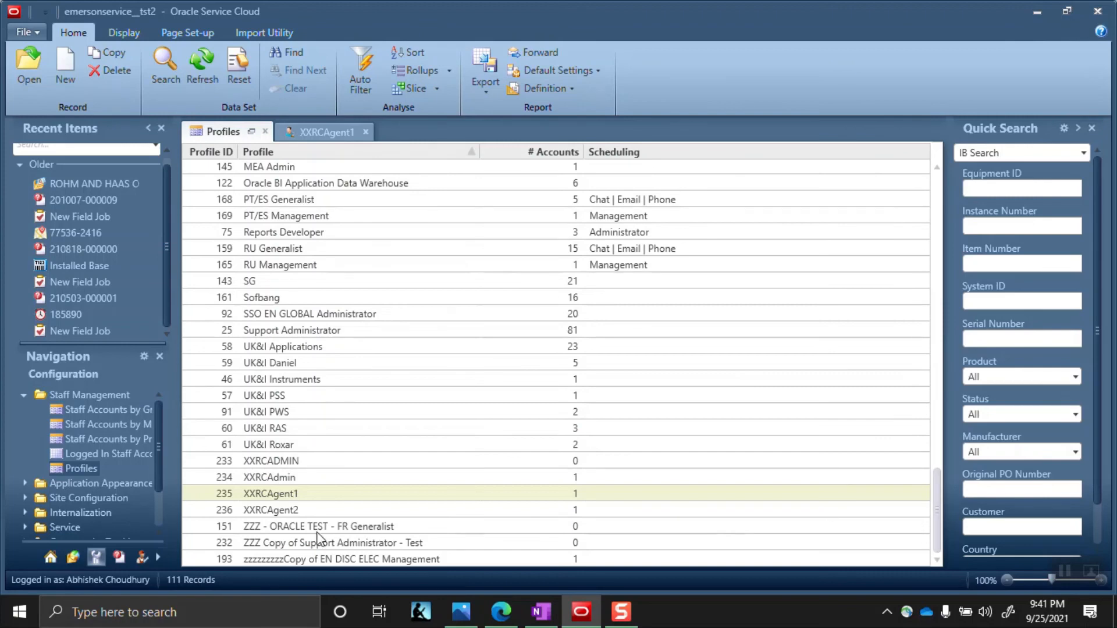
{"action": "double_click", "coordinate": [290, 512]}
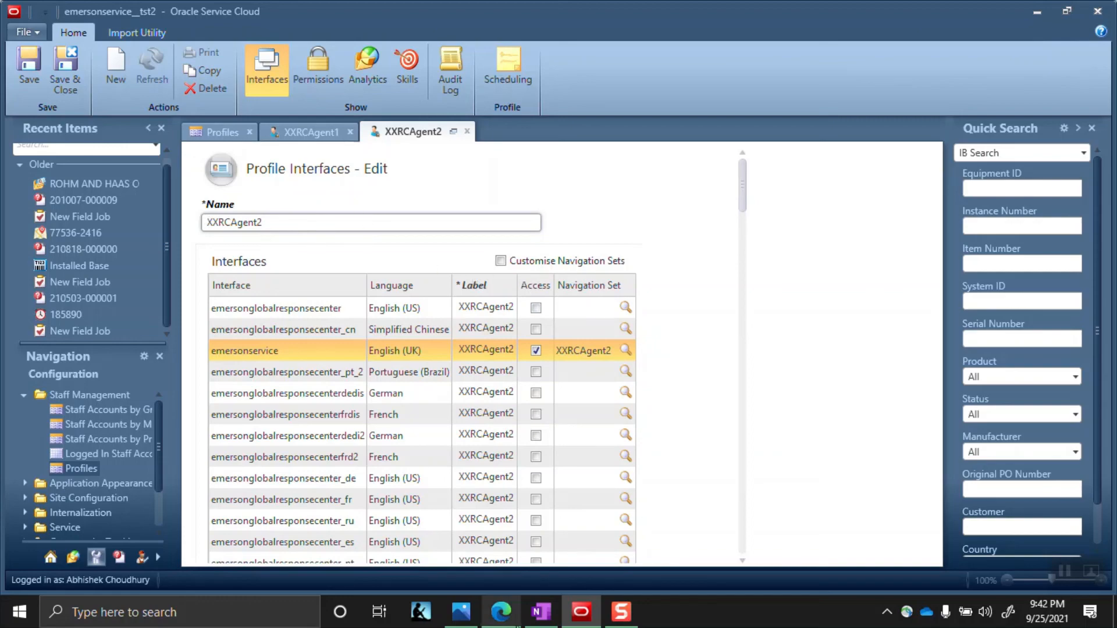
{"action": "left_click", "coordinate": [541, 612]}
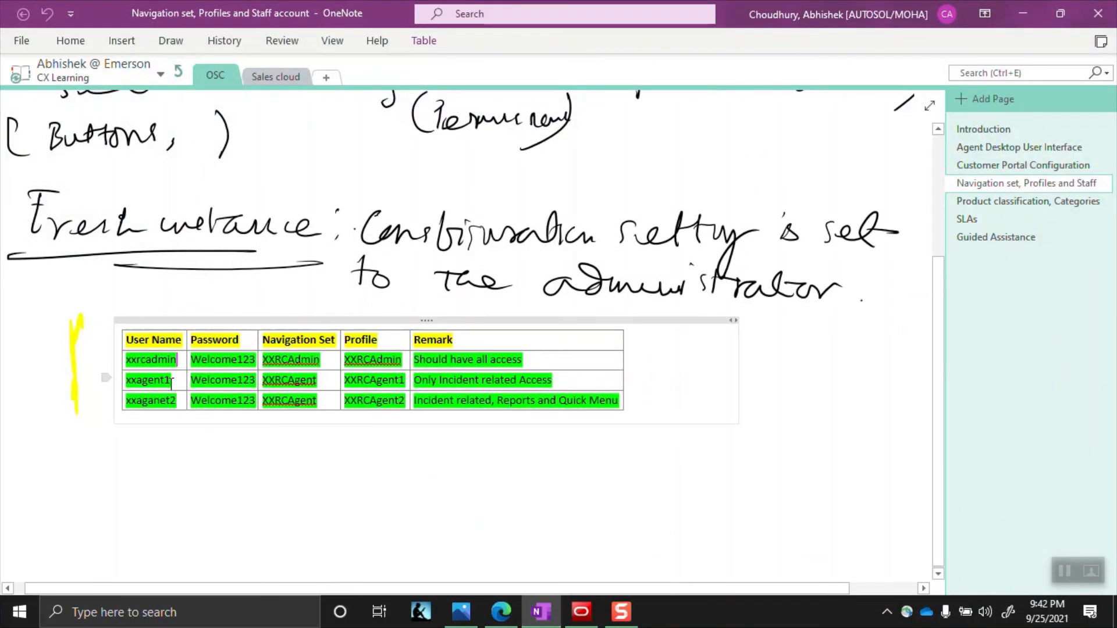
{"action": "left_click_drag", "start_coordinate": [162, 383], "coordinate": [152, 400]}
{"action": "key", "text": "alt+Tab"}
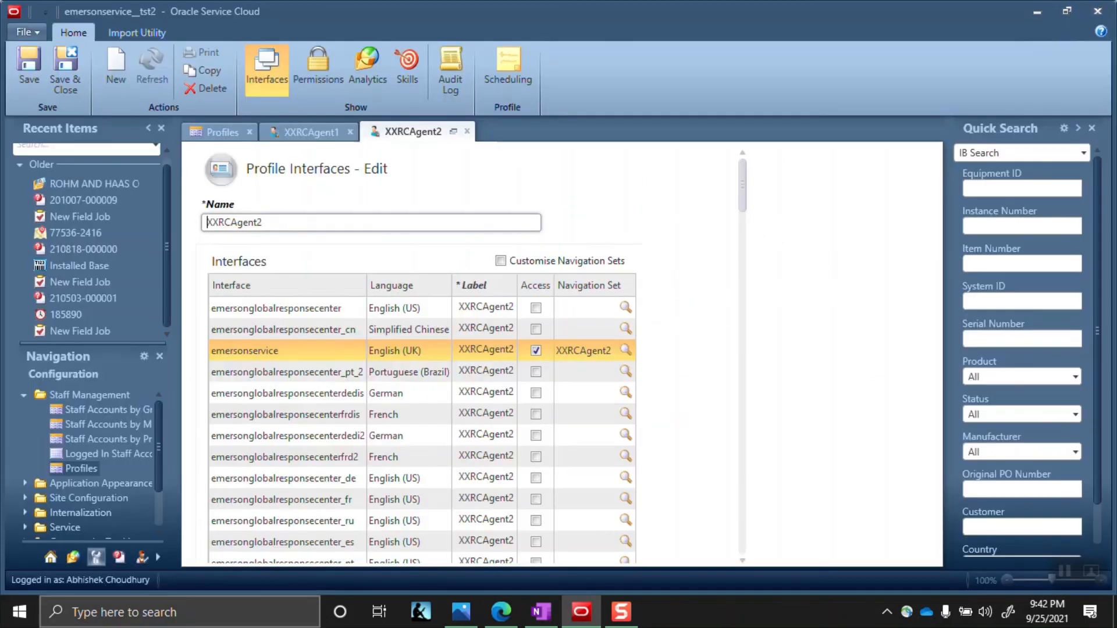
{"action": "left_click", "coordinate": [18, 618]}
Launch a new RightNow console from the Start menu and log in as xxrcagent1 on emersonservice
{"action": "left_click", "coordinate": [406, 249]}
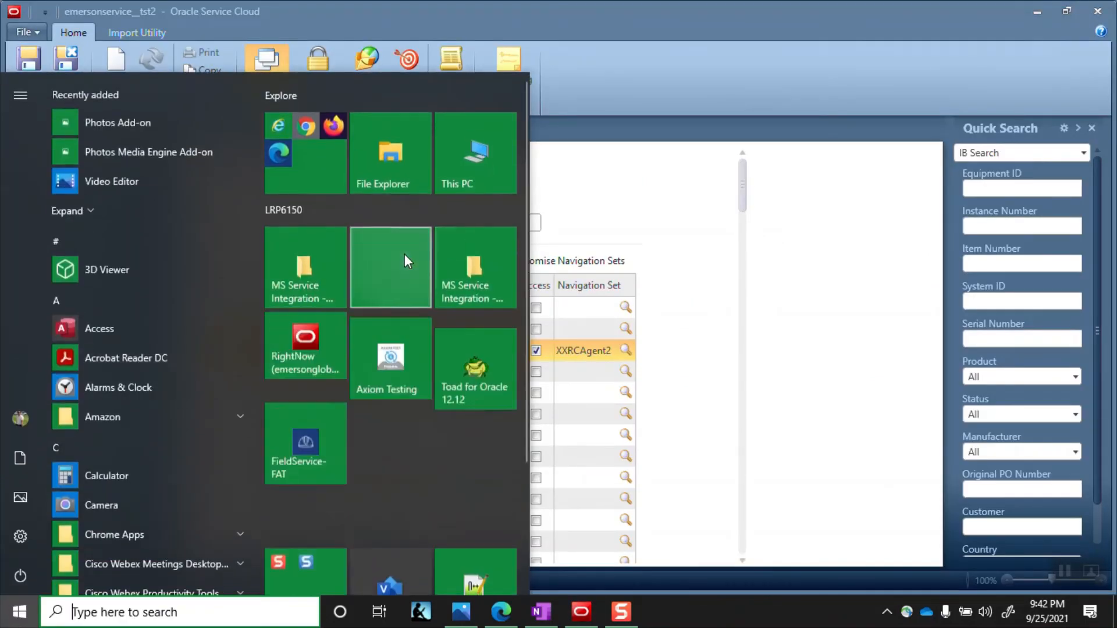
{"action": "left_click", "coordinate": [327, 391]}
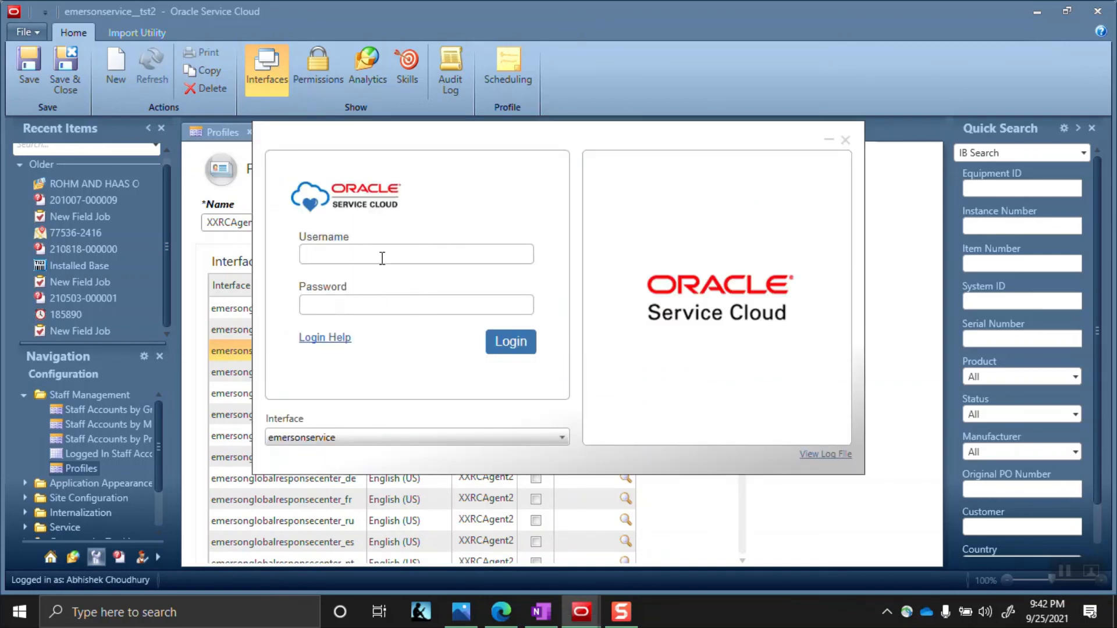
{"action": "type", "text": "xx"}
{"action": "key", "text": "Down"}
{"action": "key", "text": "Down"}
{"action": "key", "text": "Down"}
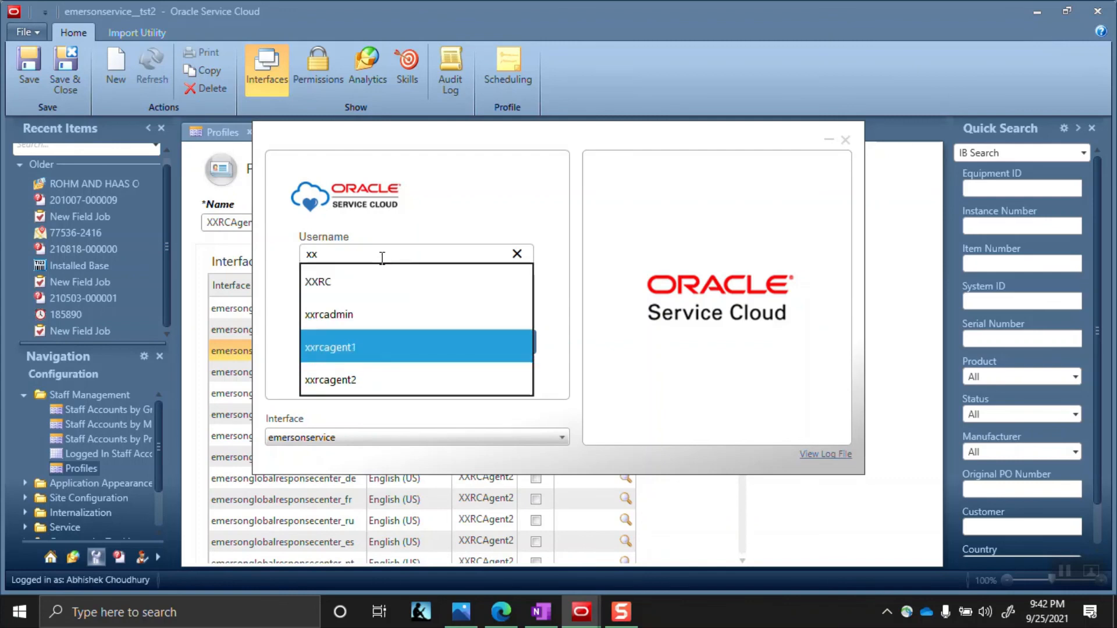
{"action": "key", "text": "Return"}
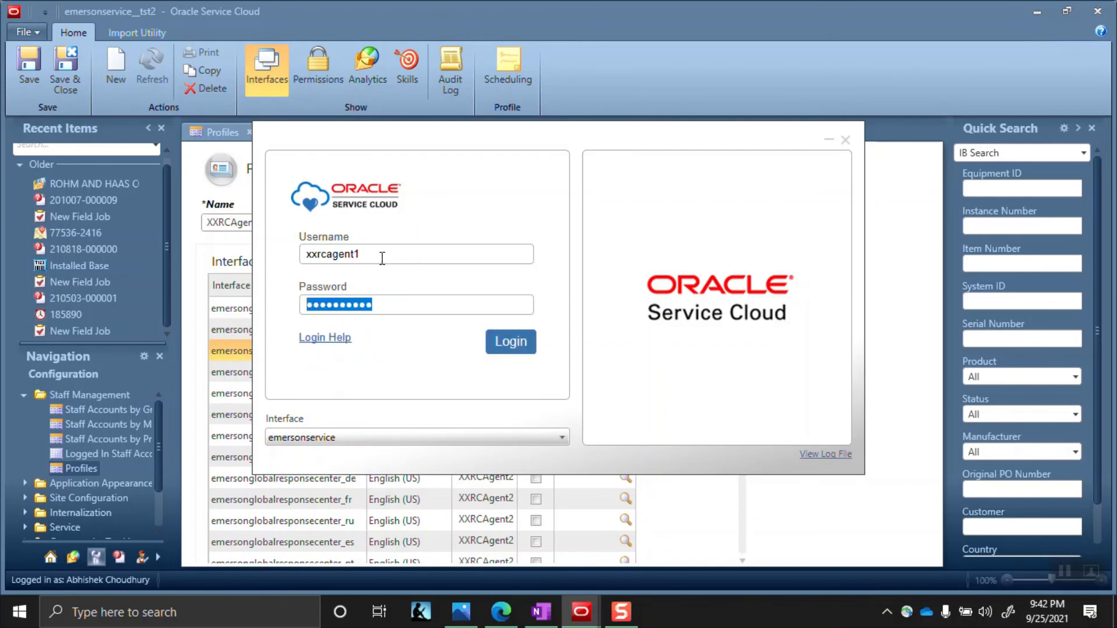
{"action": "left_click", "coordinate": [509, 348]}
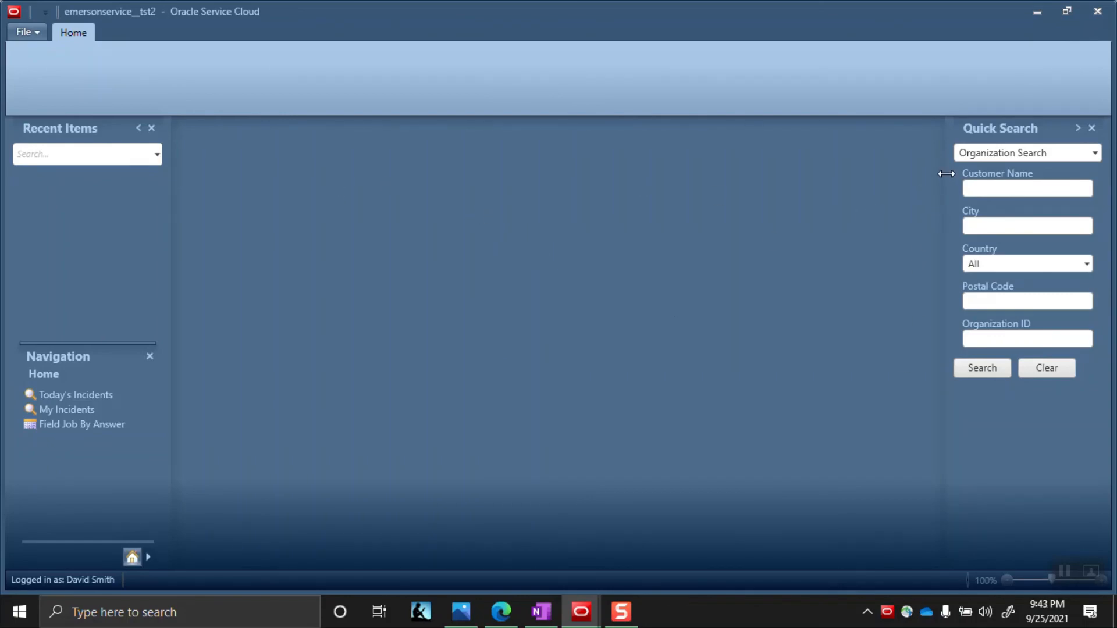
{"action": "left_click", "coordinate": [971, 160]}
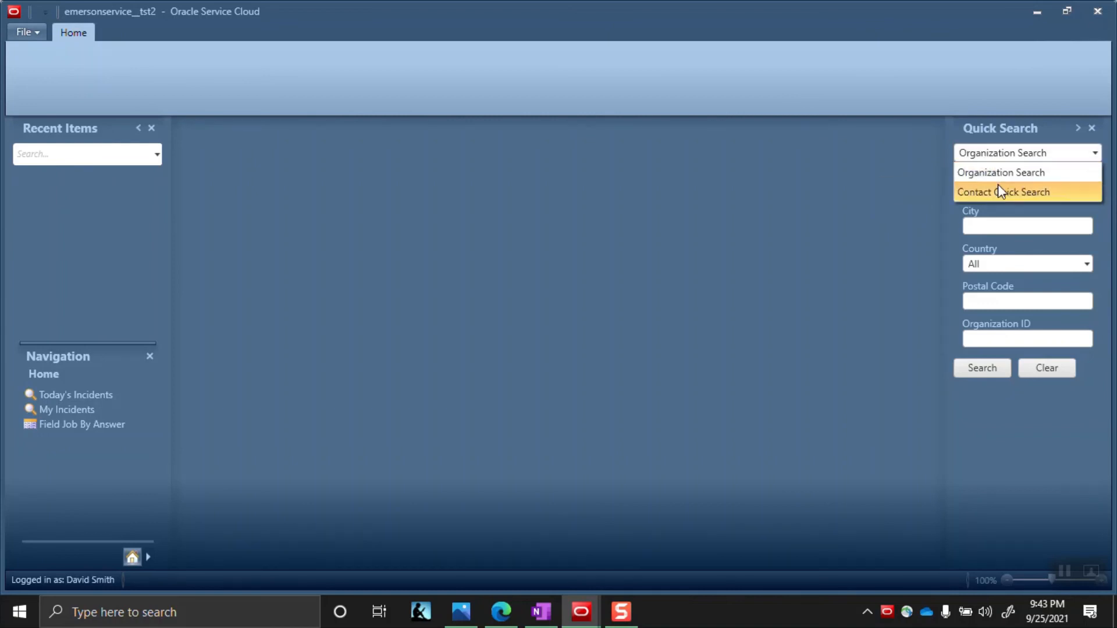
{"action": "left_click", "coordinate": [647, 59]}
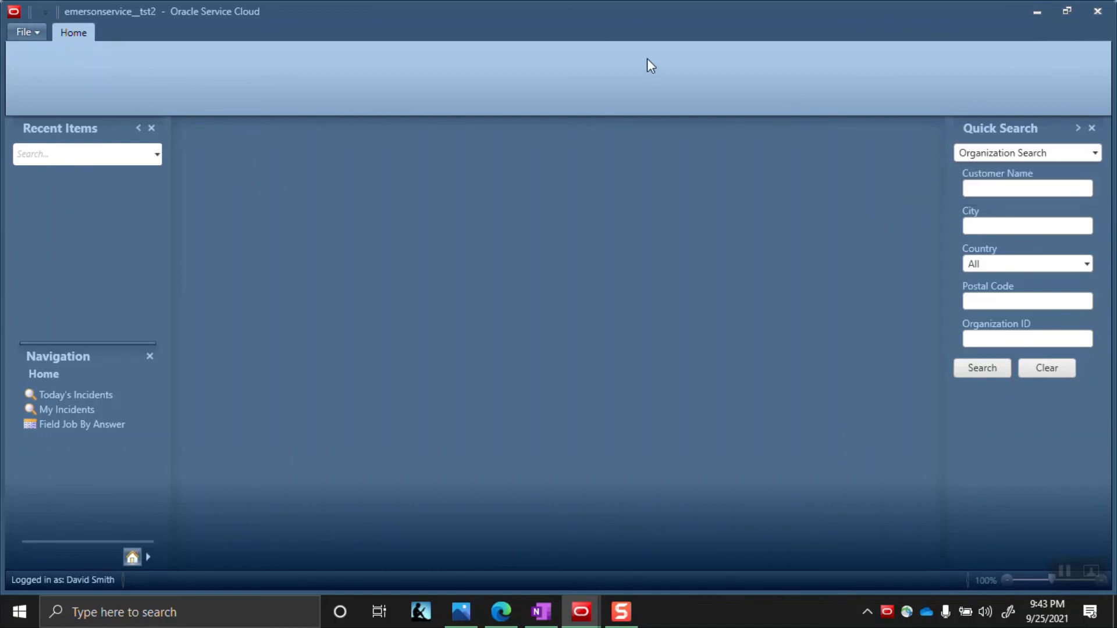
{"action": "left_click", "coordinate": [38, 31]}
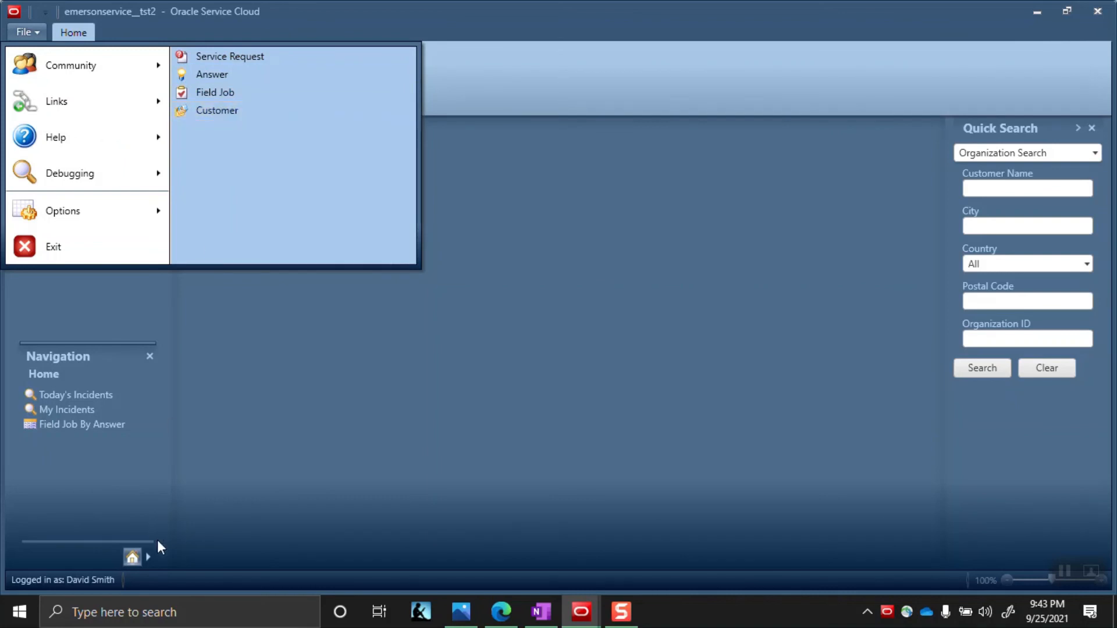
{"action": "left_click", "coordinate": [175, 551]}
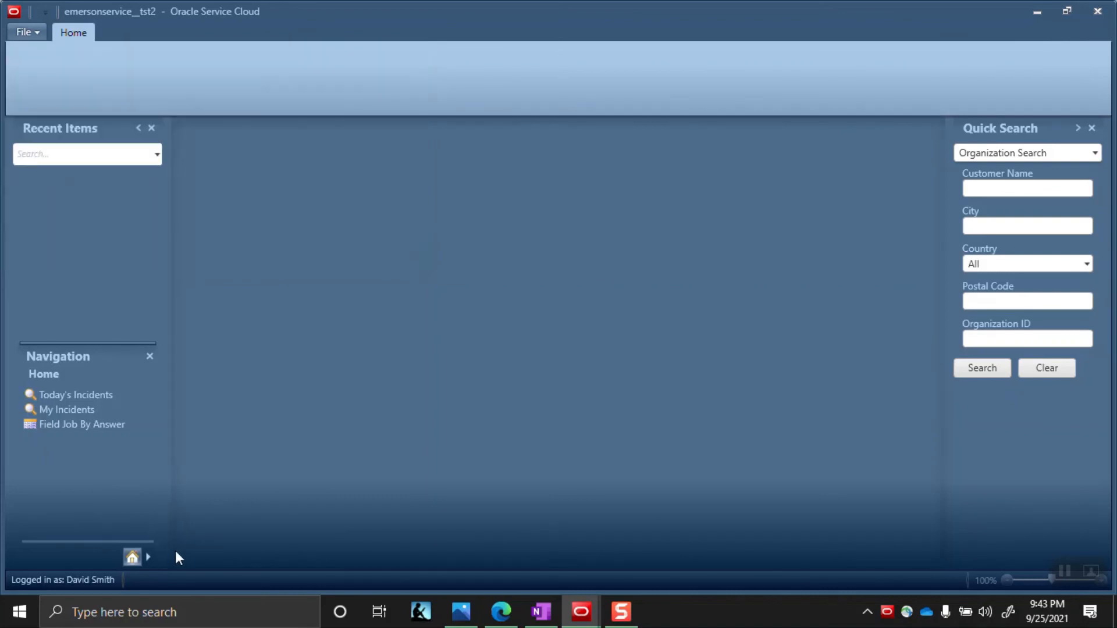
{"action": "left_click", "coordinate": [147, 558]}
{"action": "left_click", "coordinate": [174, 485]}
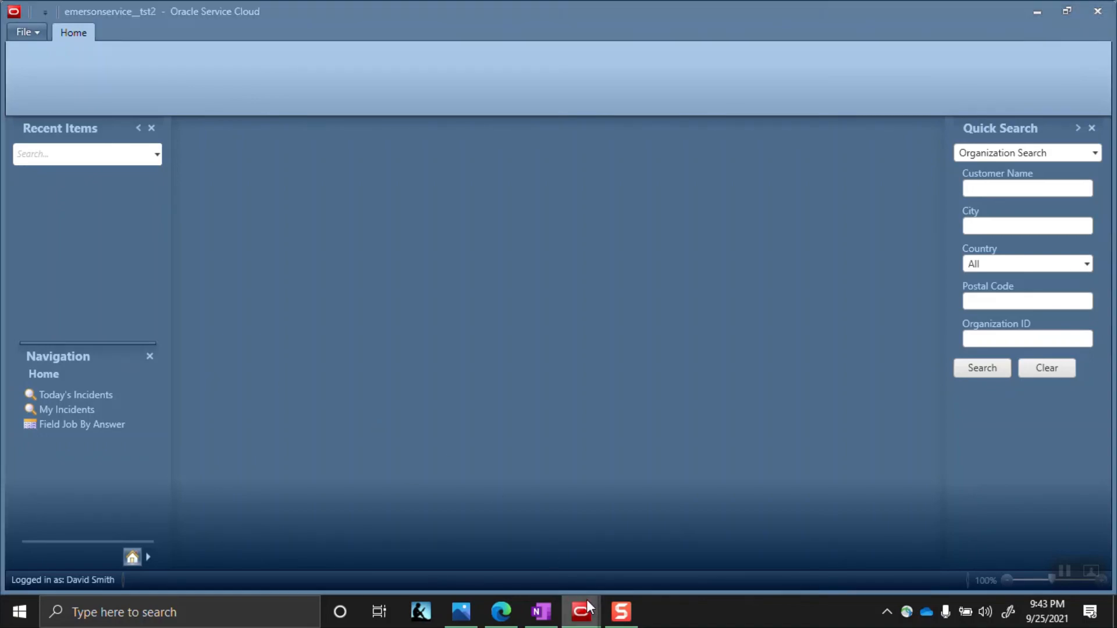
{"action": "mouse_move", "coordinate": [582, 611]}
{"action": "left_click", "coordinate": [511, 560]}
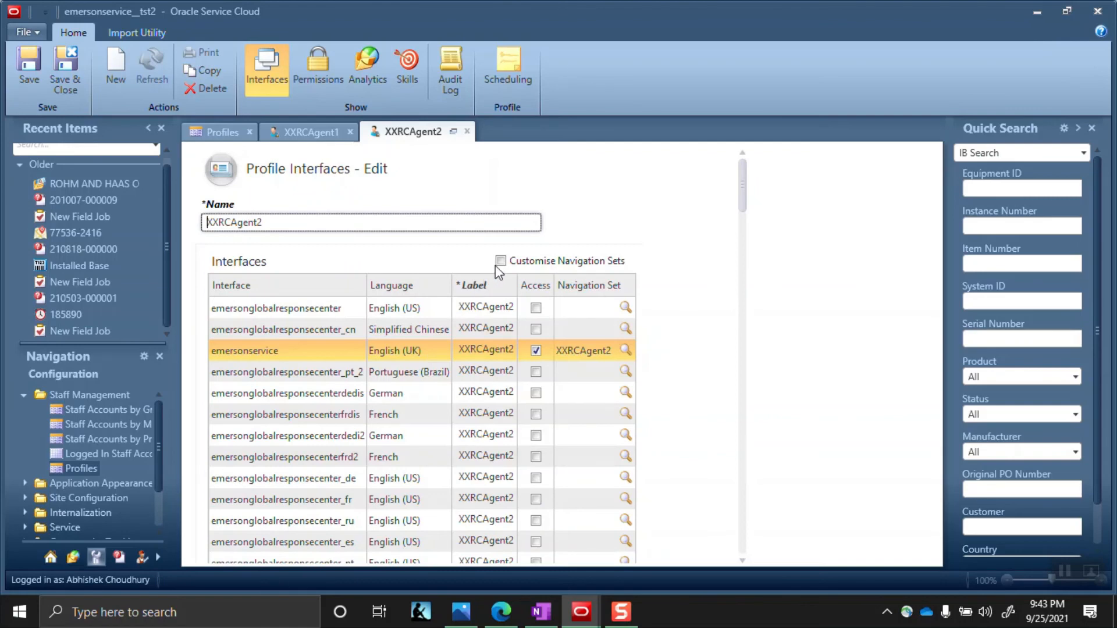
{"action": "left_click", "coordinate": [285, 132]}
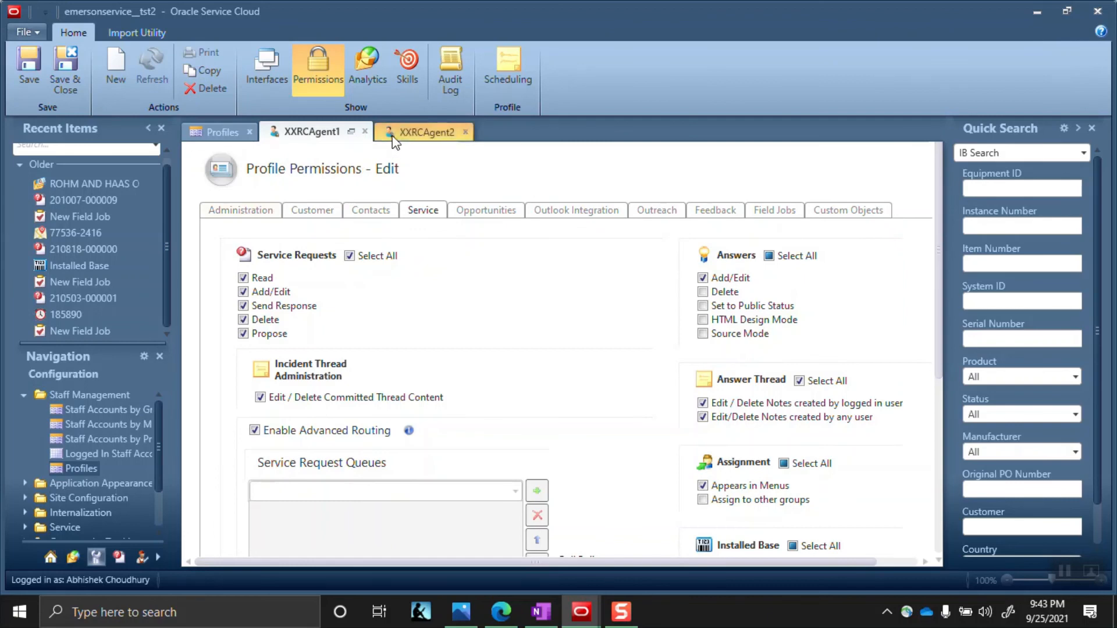
{"action": "left_click", "coordinate": [422, 132]}
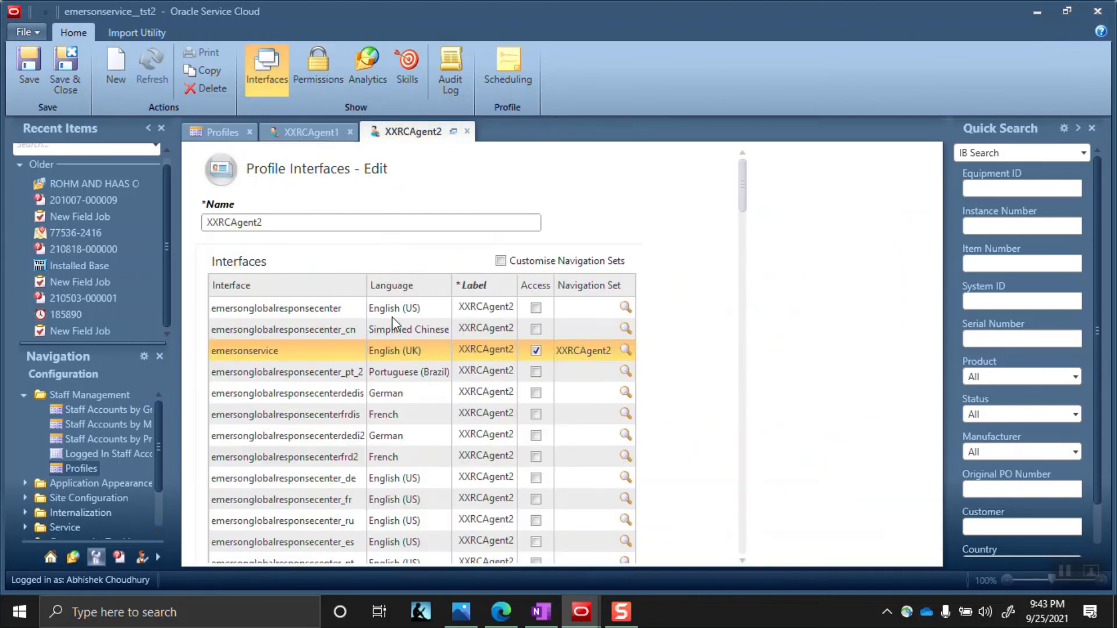
{"action": "left_click", "coordinate": [309, 133]}
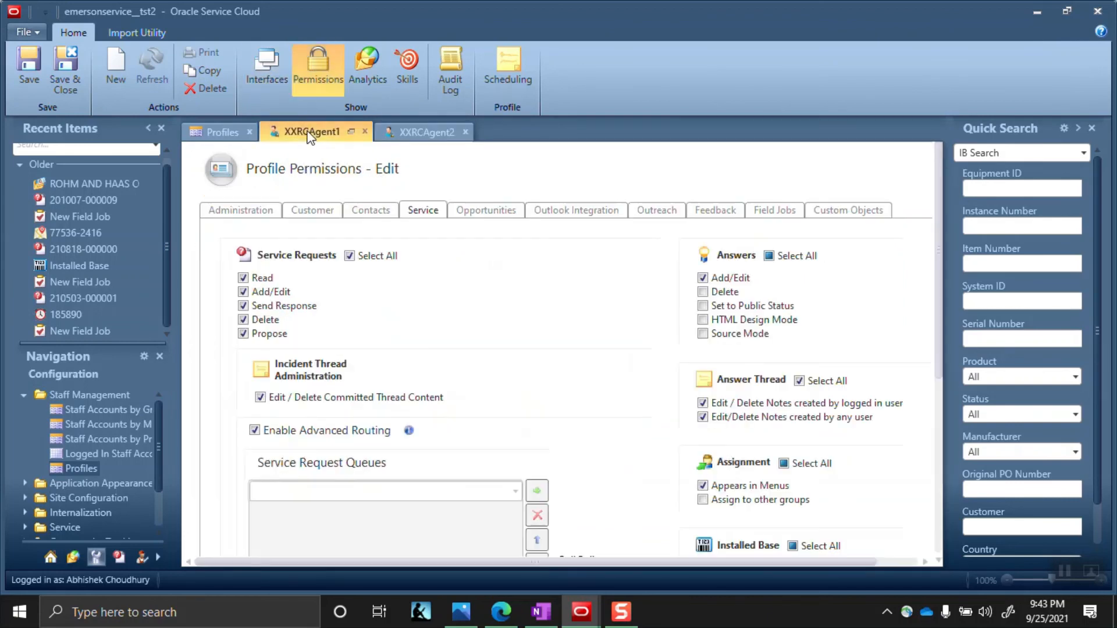
{"action": "left_click", "coordinate": [256, 69]}
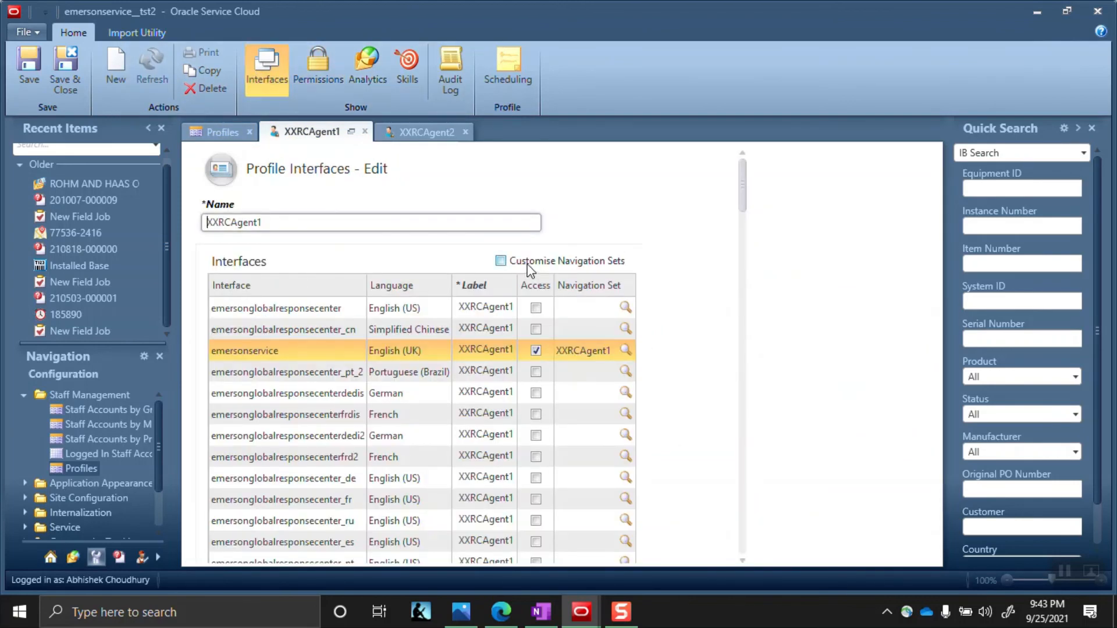
{"action": "mouse_move", "coordinate": [531, 269]}
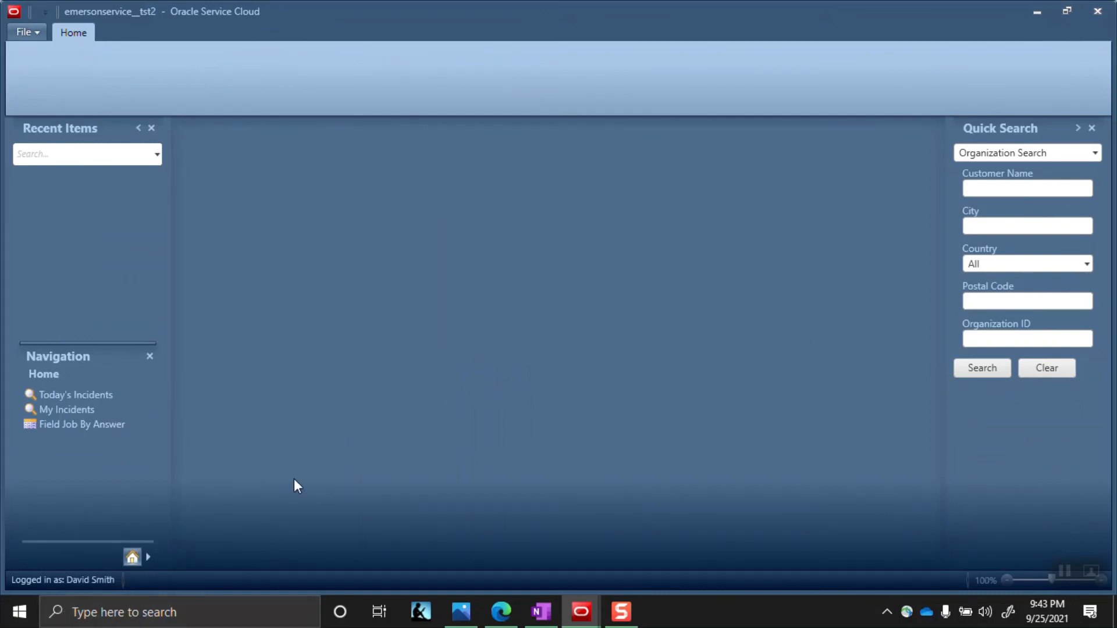
Launch another RightNow console from the Start menu and log in as xxrcagent2
{"action": "left_click", "coordinate": [29, 613]}
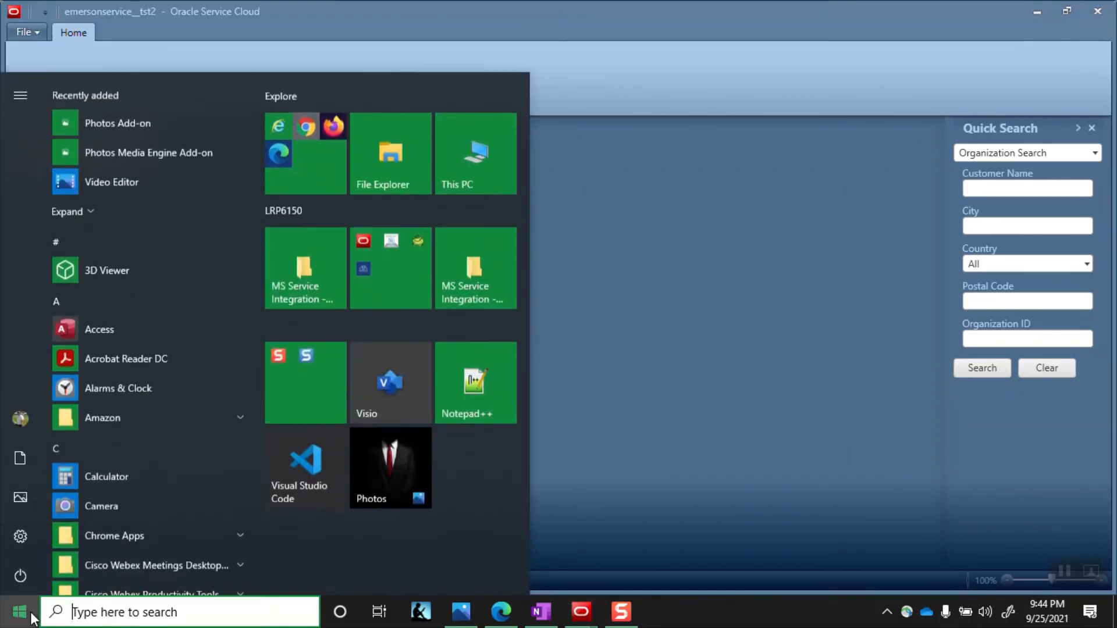
{"action": "left_click", "coordinate": [400, 251]}
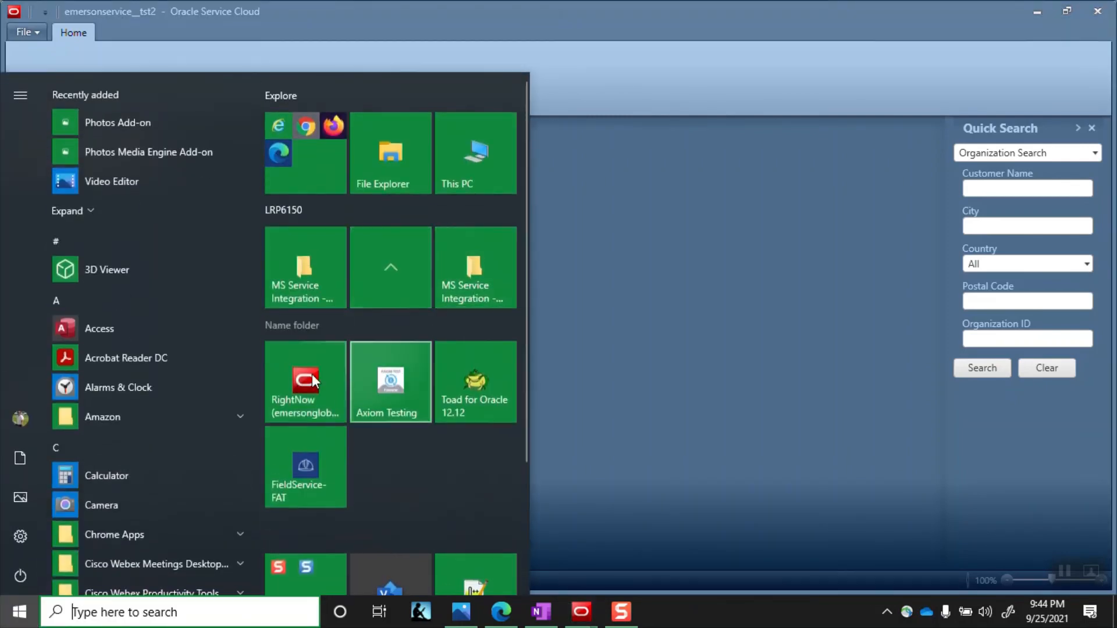
{"action": "left_click", "coordinate": [286, 396]}
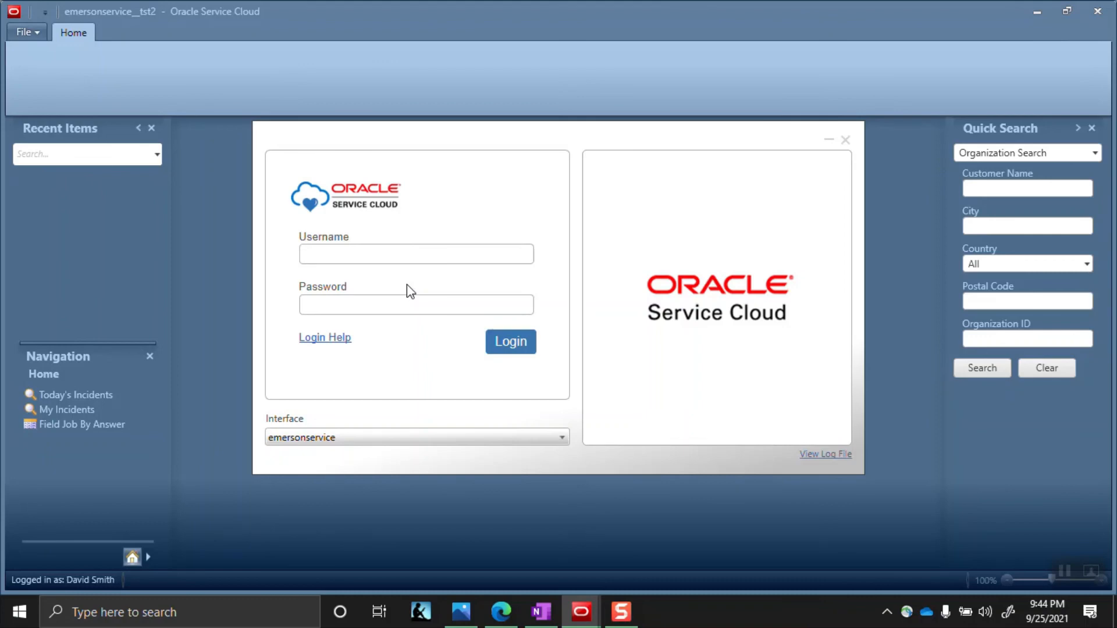
{"action": "type", "text": "xx"}
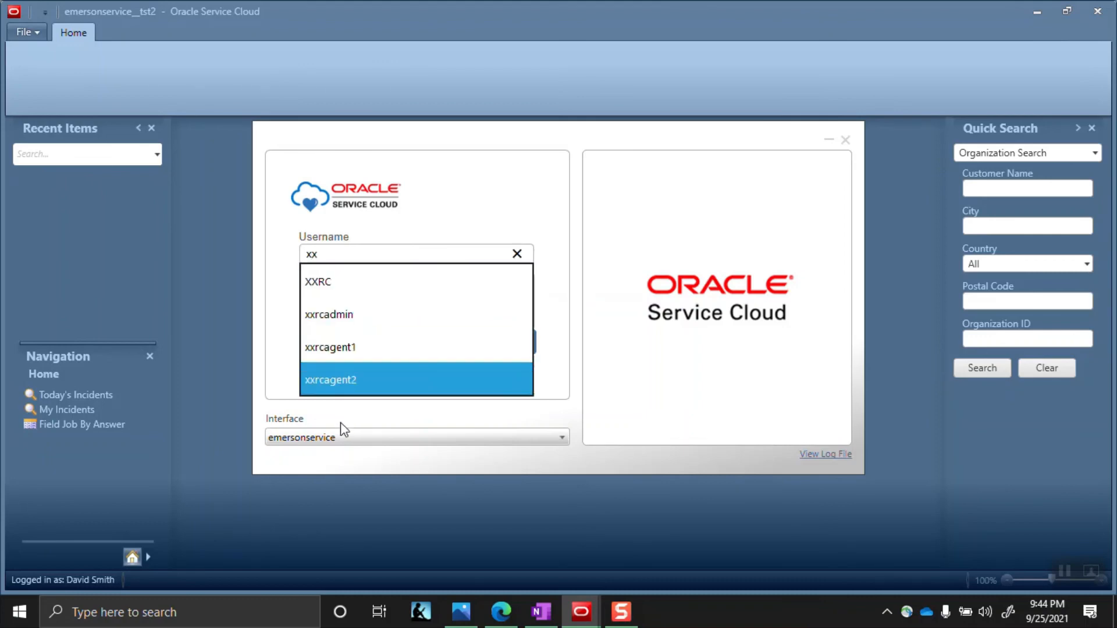
{"action": "key", "text": "Escape"}
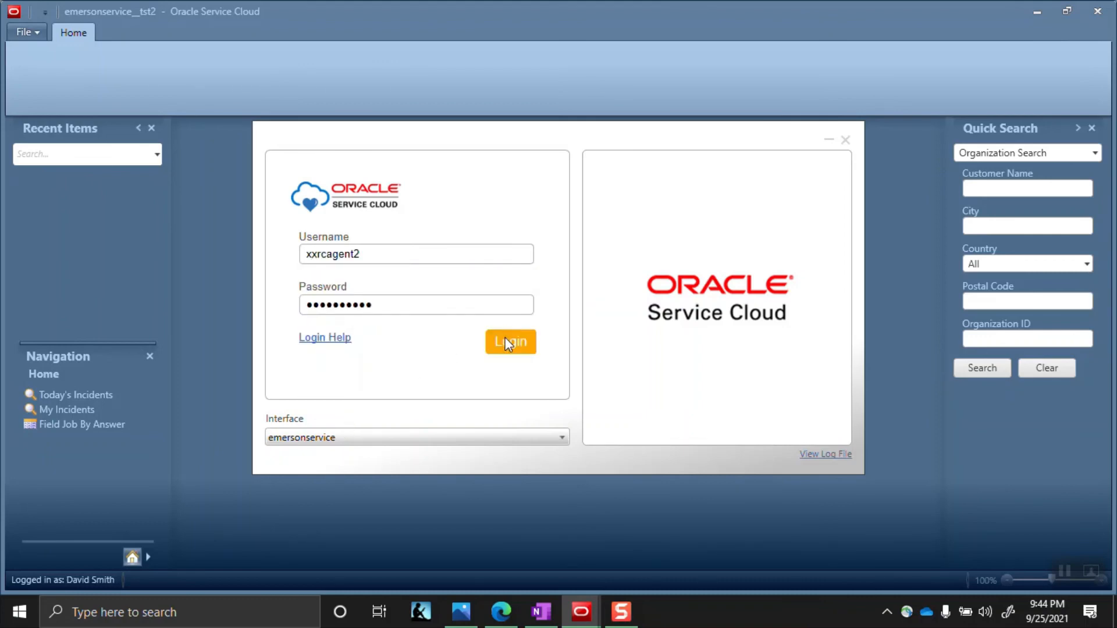
{"action": "left_click", "coordinate": [508, 343]}
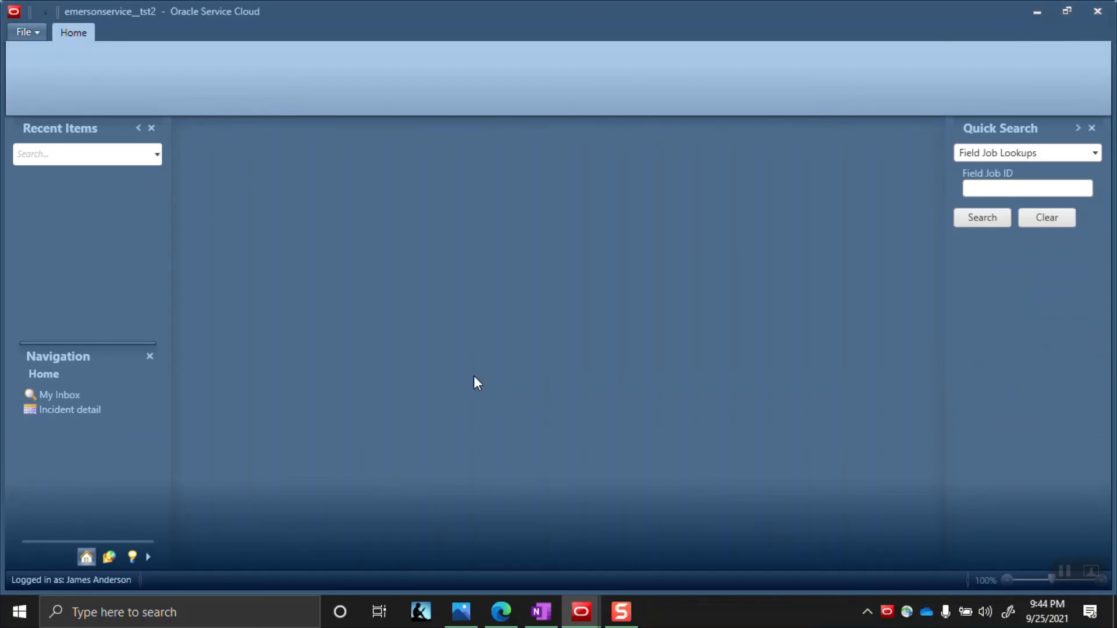
Show the agent's Analytics reports, then inspect the Quick Search types and File menu's new-record options
{"action": "left_click", "coordinate": [106, 560]}
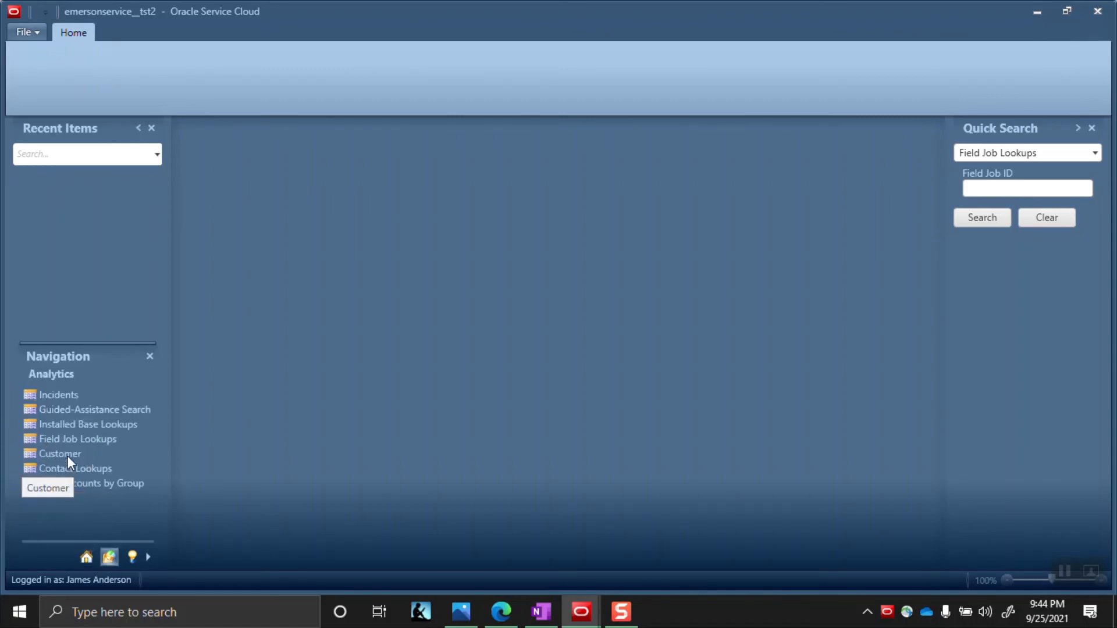
{"action": "left_click", "coordinate": [1056, 151]}
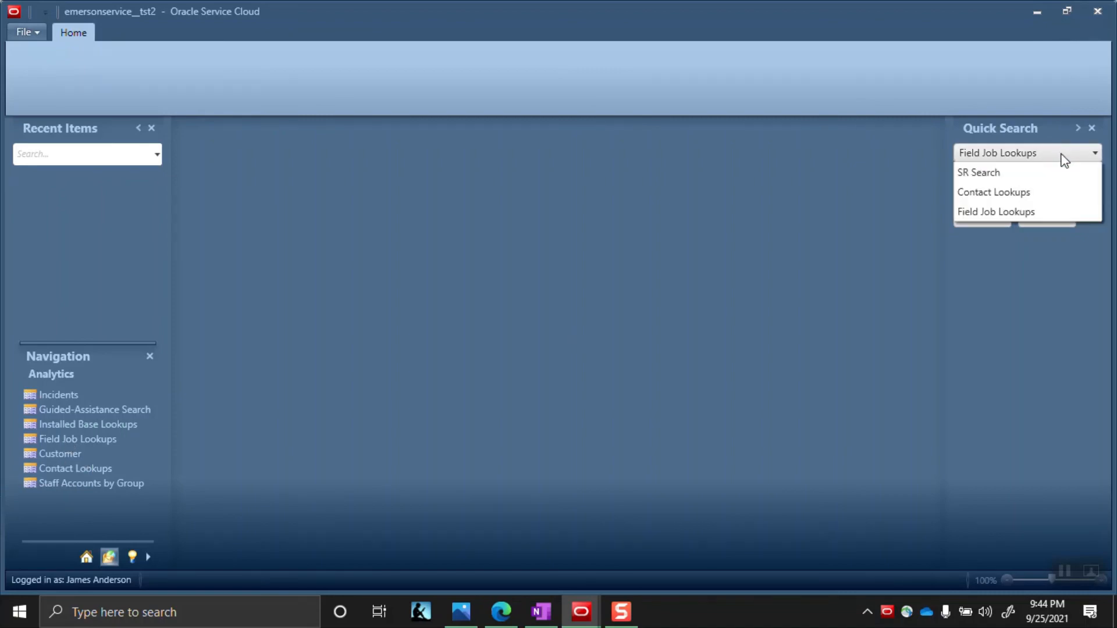
{"action": "left_click", "coordinate": [43, 32]}
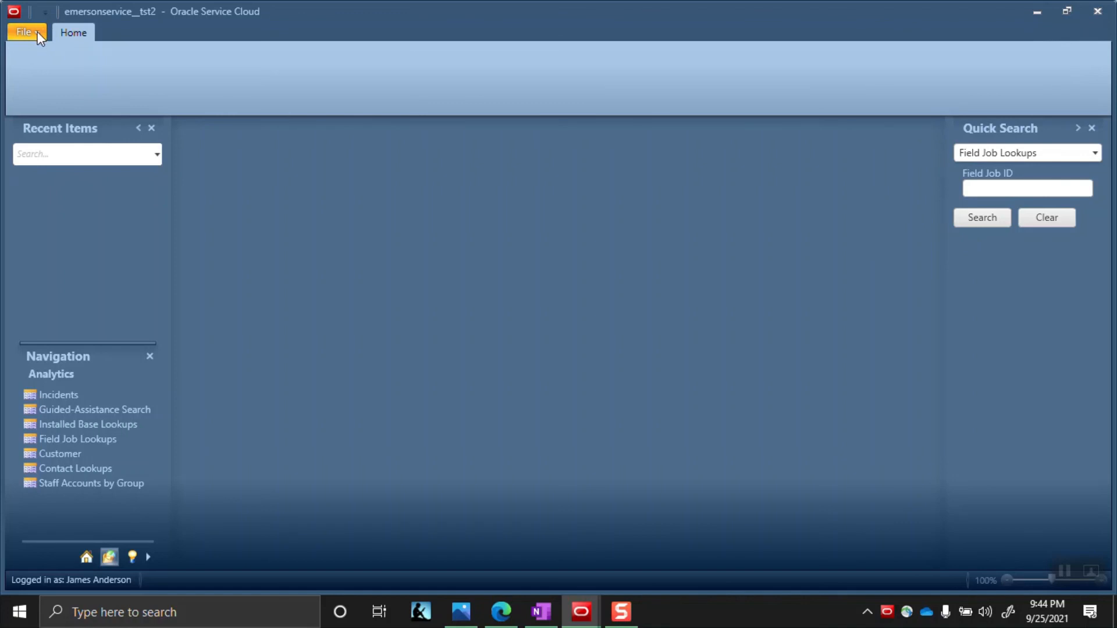
{"action": "left_click", "coordinate": [37, 31]}
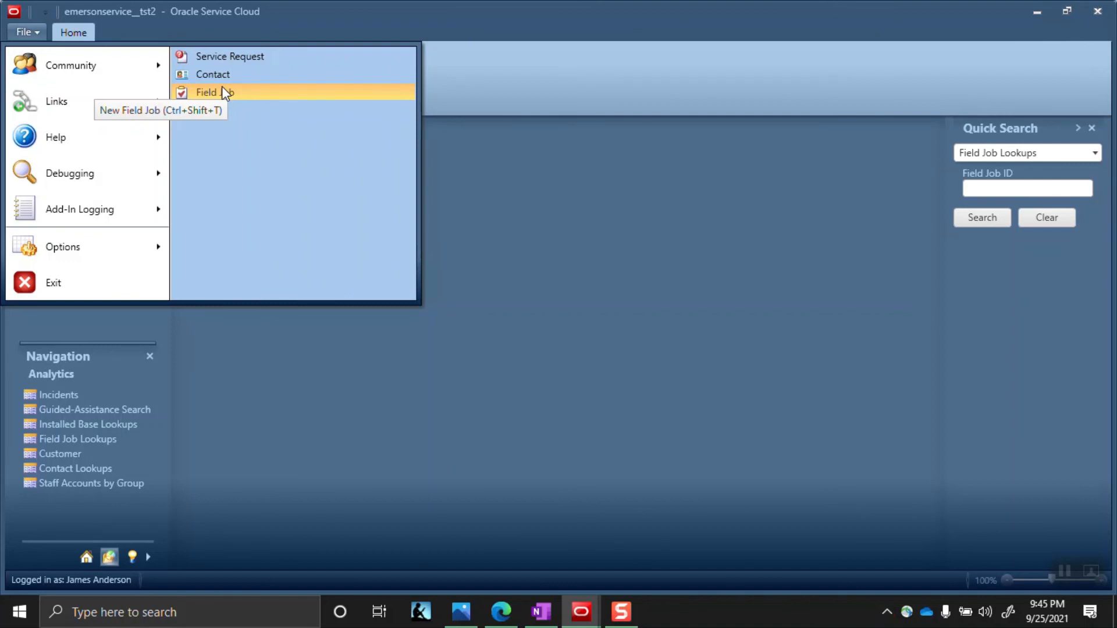
{"action": "left_click", "coordinate": [661, 230]}
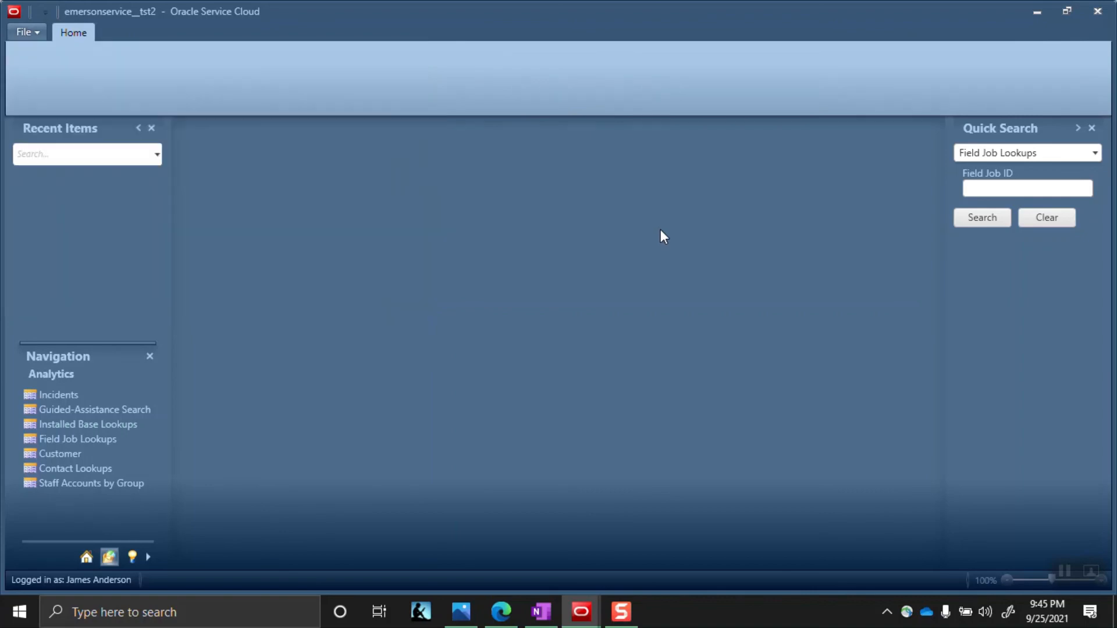